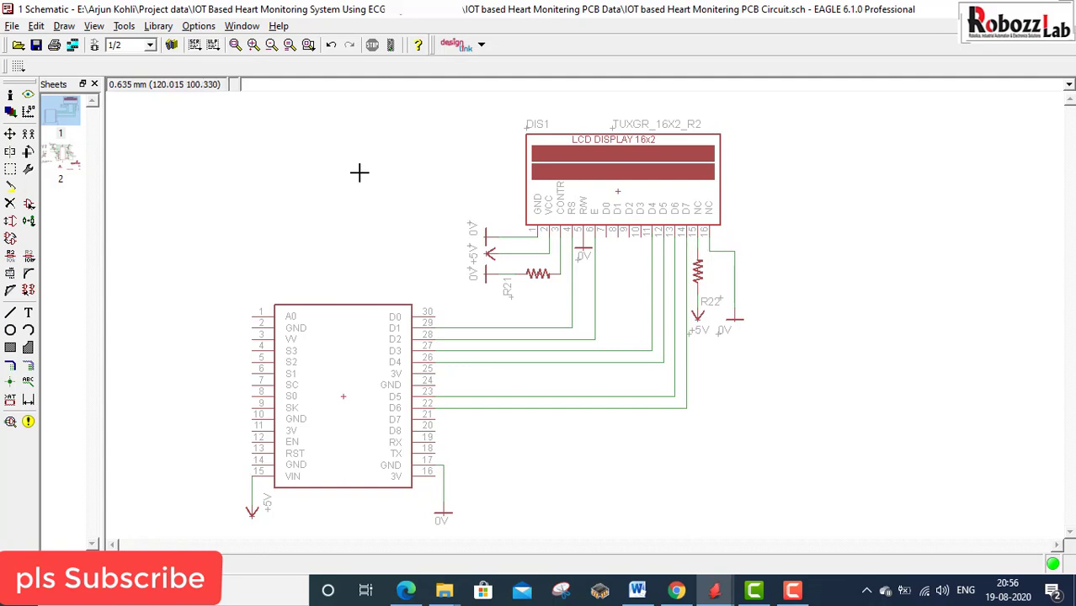
- Switch from the schematic to its board layout and examine the placement of the modules
{"action": "left_click", "coordinate": [95, 45]}
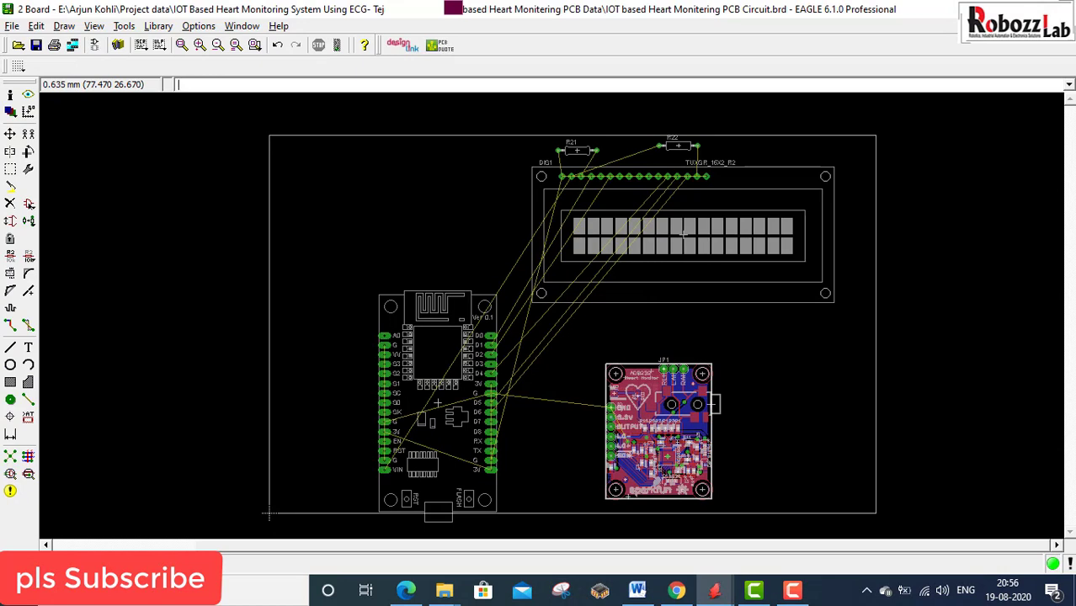
{"action": "scroll", "coordinate": [683, 230], "scroll_direction": "up", "scroll_amount": 1}
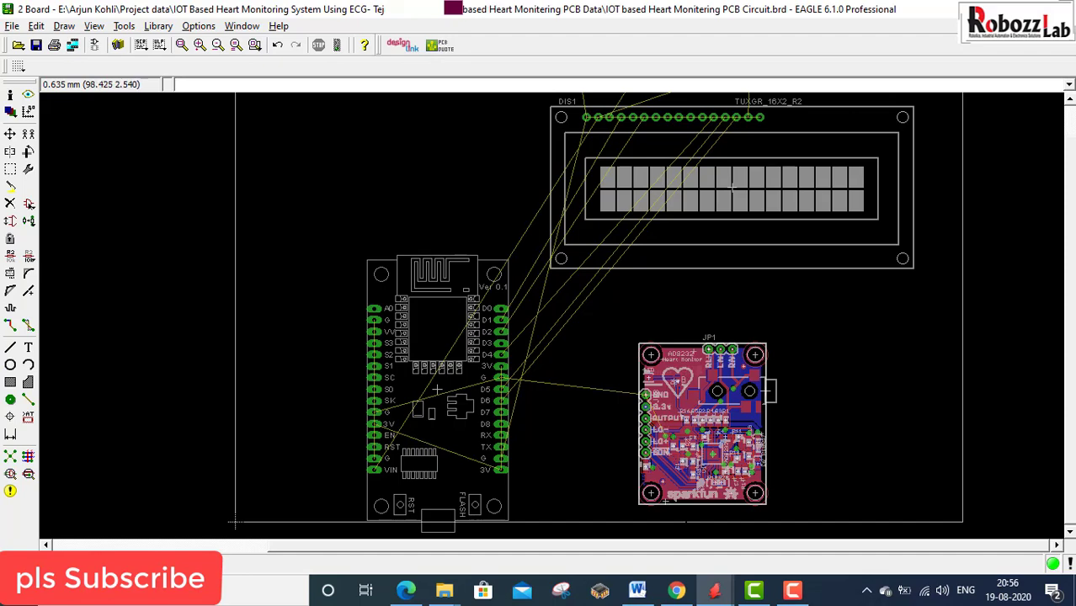
- Switch to Chrome and search Google for "ecg module arduino" in place of the NodeMCU library query
{"action": "mouse_move", "coordinate": [676, 591]}
{"action": "left_click", "coordinate": [674, 539]}
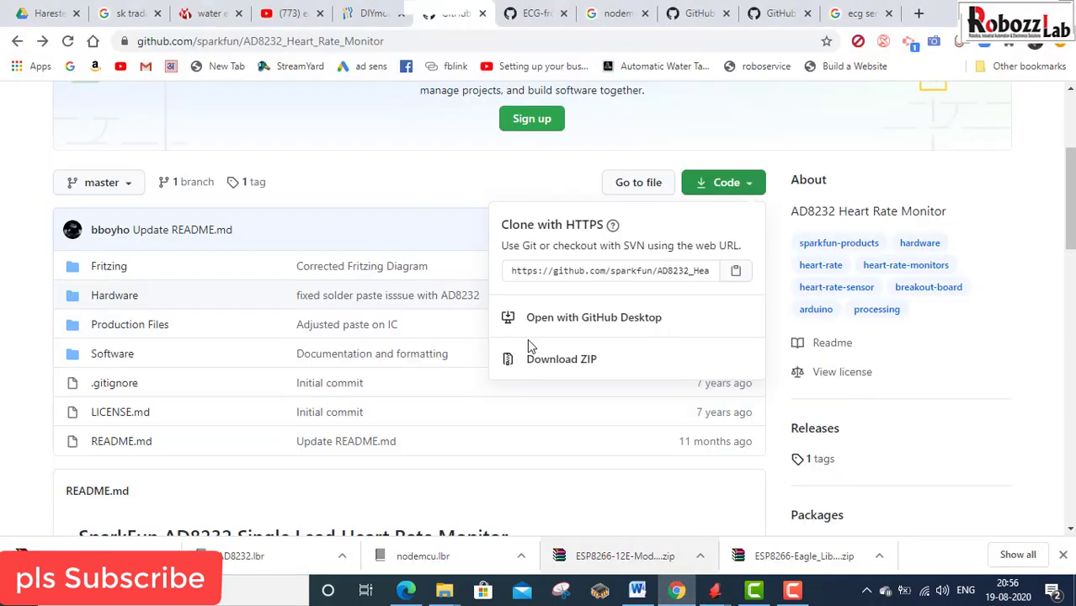
{"action": "left_click", "coordinate": [532, 13]}
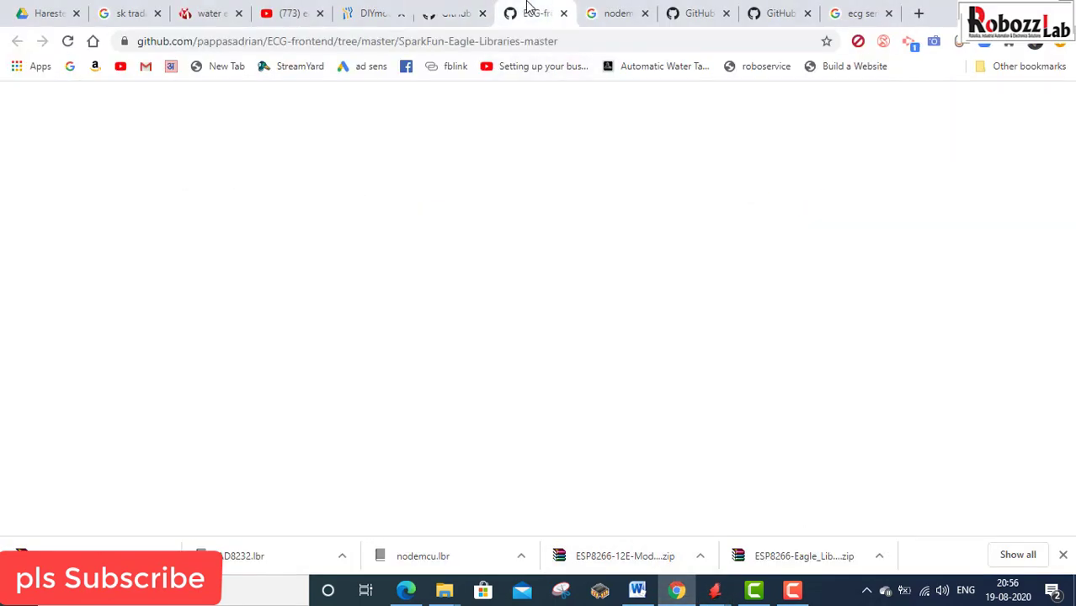
{"action": "left_click", "coordinate": [613, 14]}
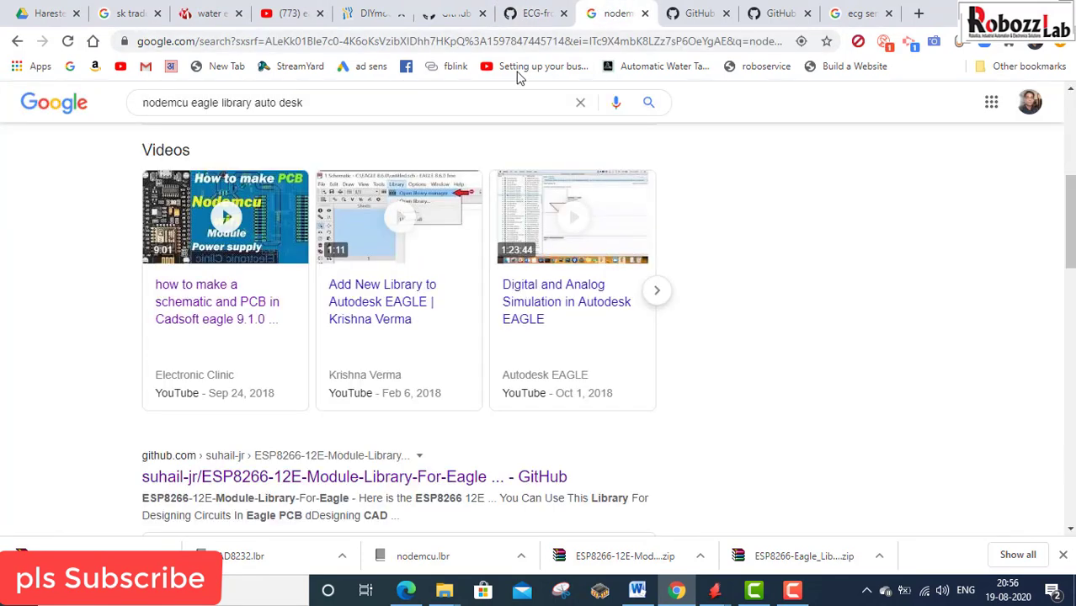
{"action": "scroll", "coordinate": [376, 278], "scroll_direction": "up", "scroll_amount": 5}
{"action": "left_click_drag", "start_coordinate": [377, 113], "coordinate": [19, 125]}
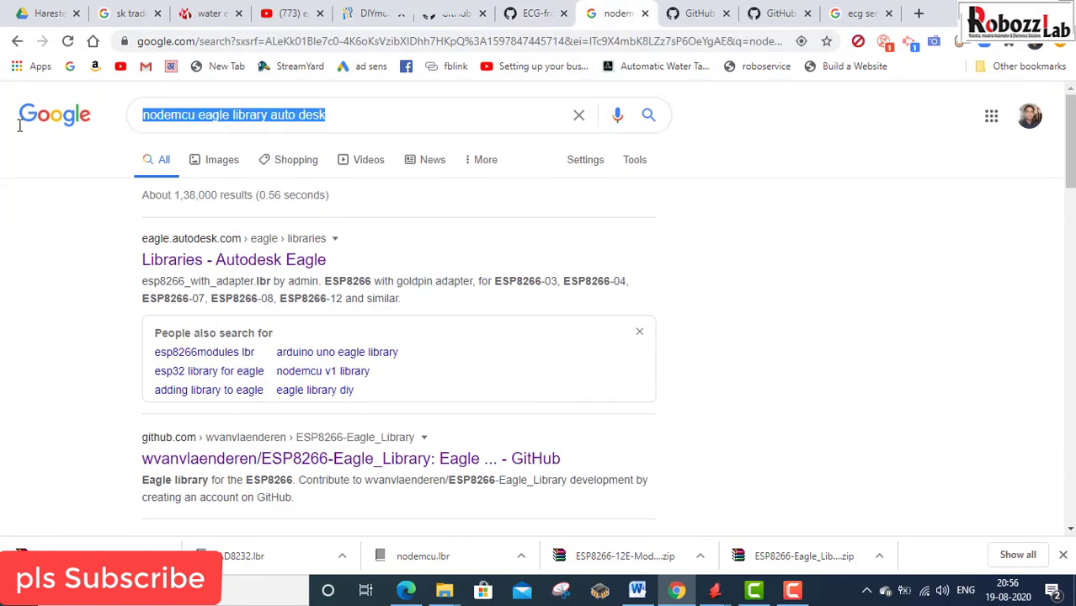
{"action": "type", "text": "3"}
{"action": "key", "text": "BackSpace"}
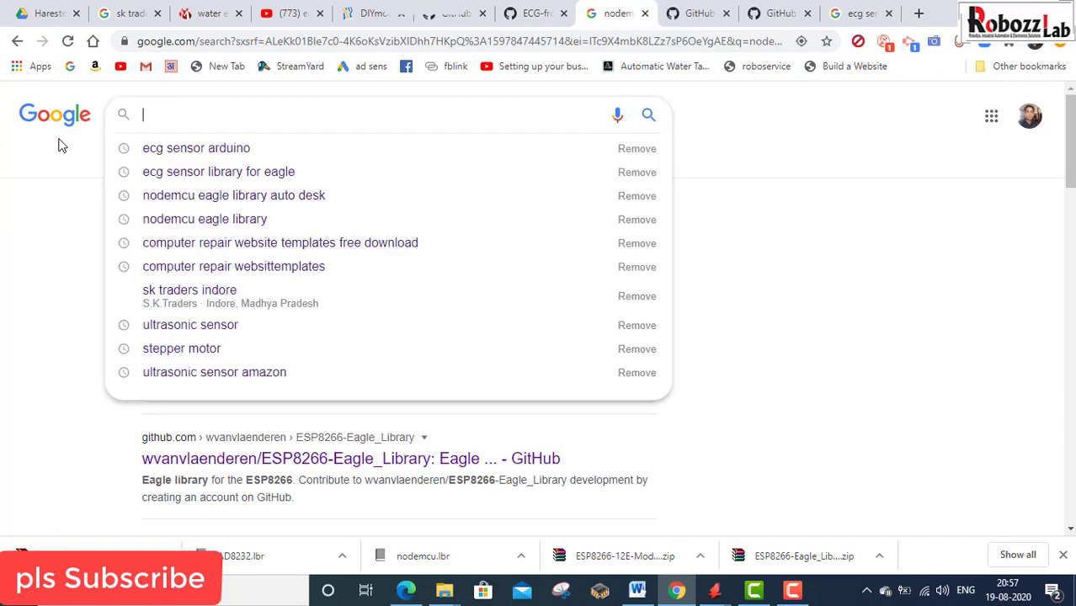
{"action": "type", "text": "ecg"}
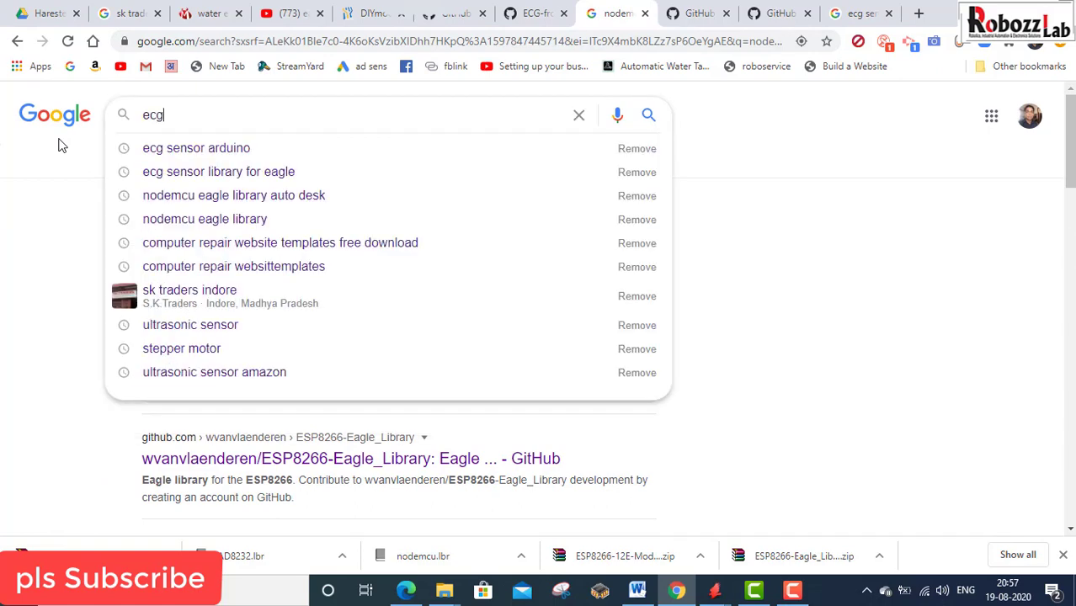
{"action": "type", "text": " module"}
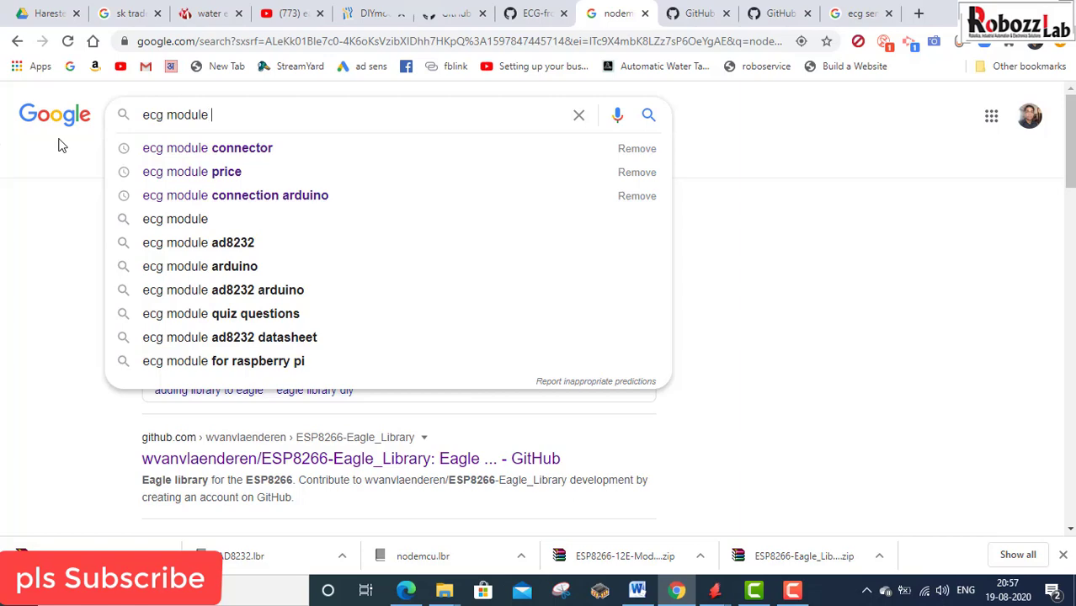
{"action": "type", "text": " arduino"}
{"action": "key", "text": "Return"}
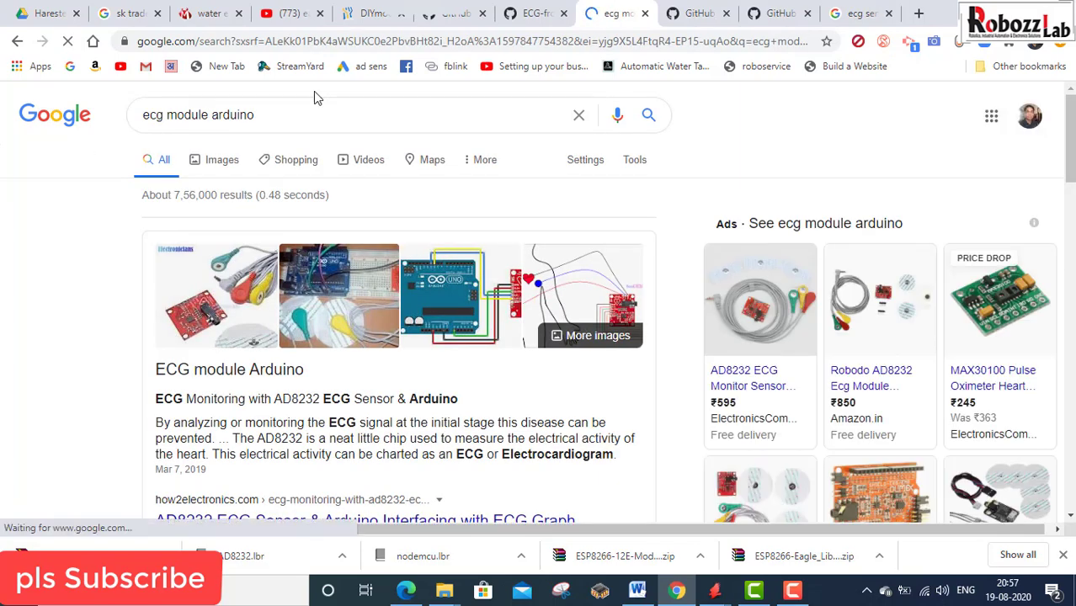
- Show the image results for the ECG module and look over the AD8232 sensor boards
{"action": "left_click", "coordinate": [234, 166]}
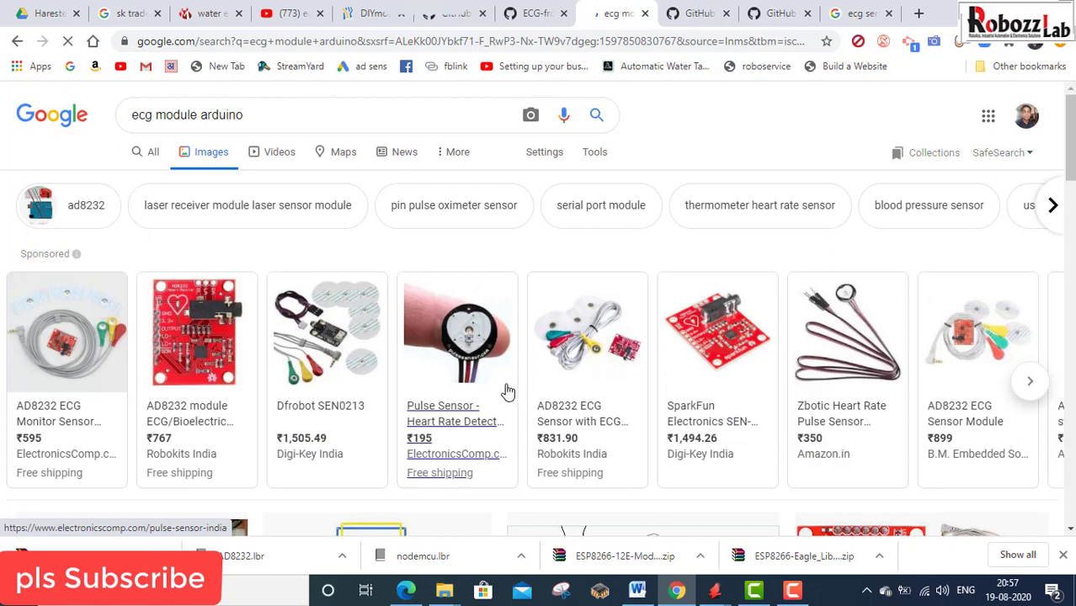
{"action": "scroll", "coordinate": [613, 368], "scroll_direction": "down", "scroll_amount": 1}
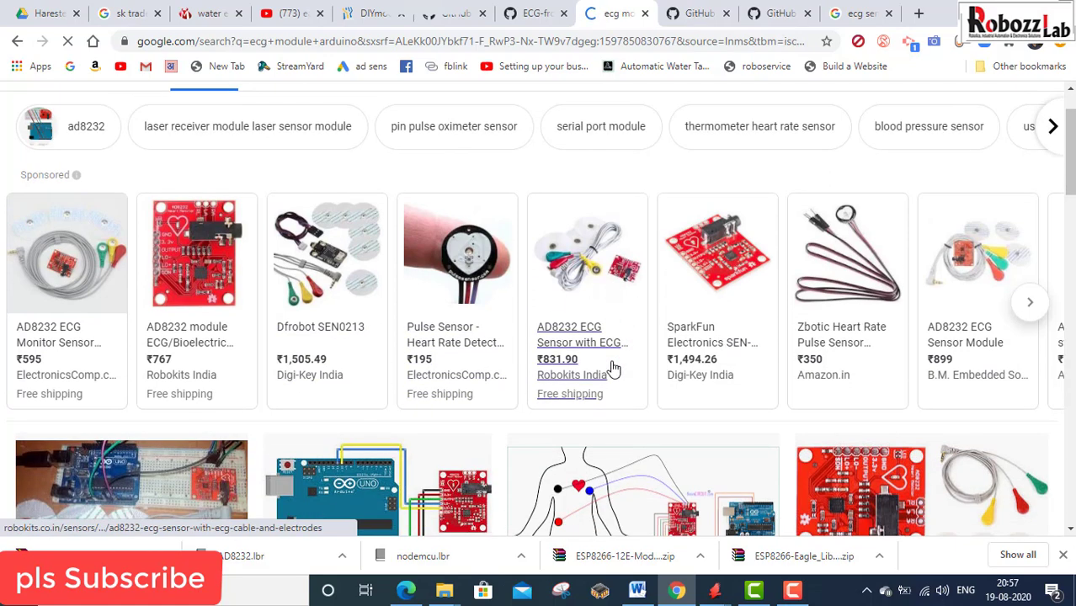
{"action": "mouse_move", "coordinate": [613, 368]}
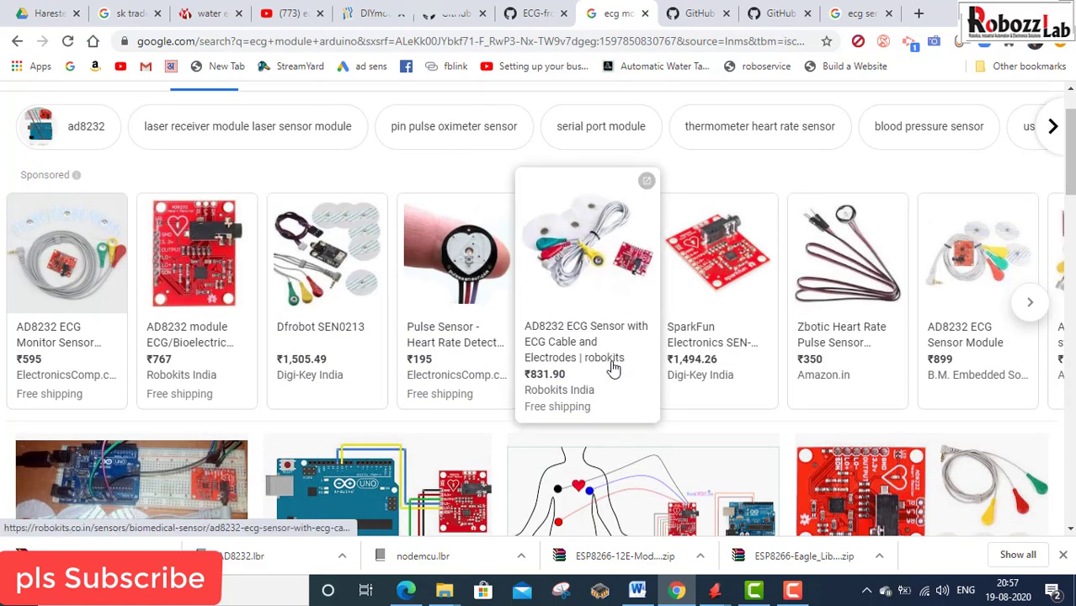
{"action": "mouse_move", "coordinate": [813, 283]}
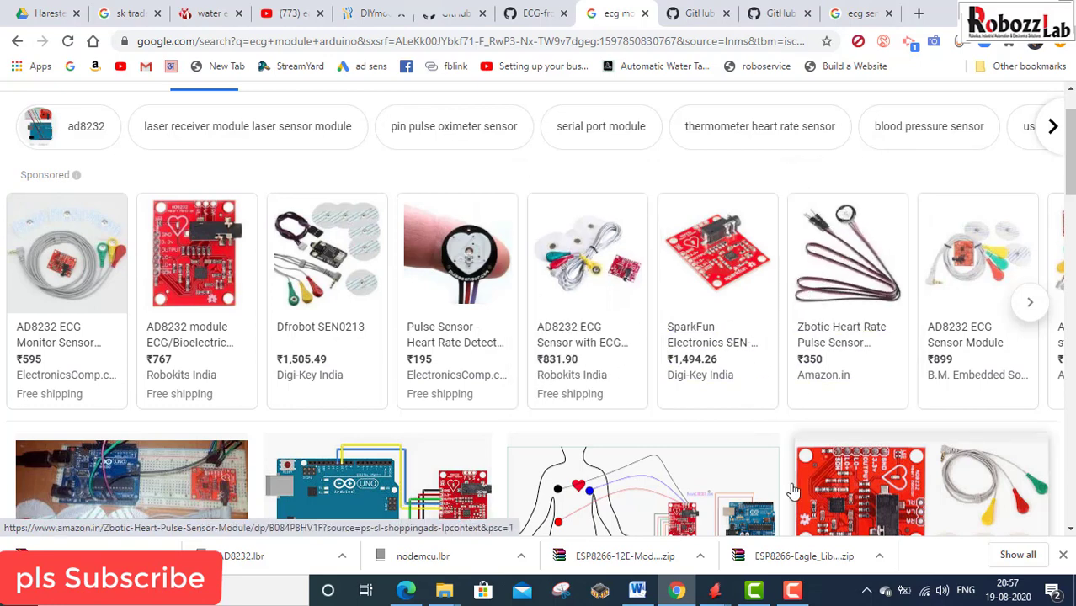
{"action": "mouse_move", "coordinate": [206, 273]}
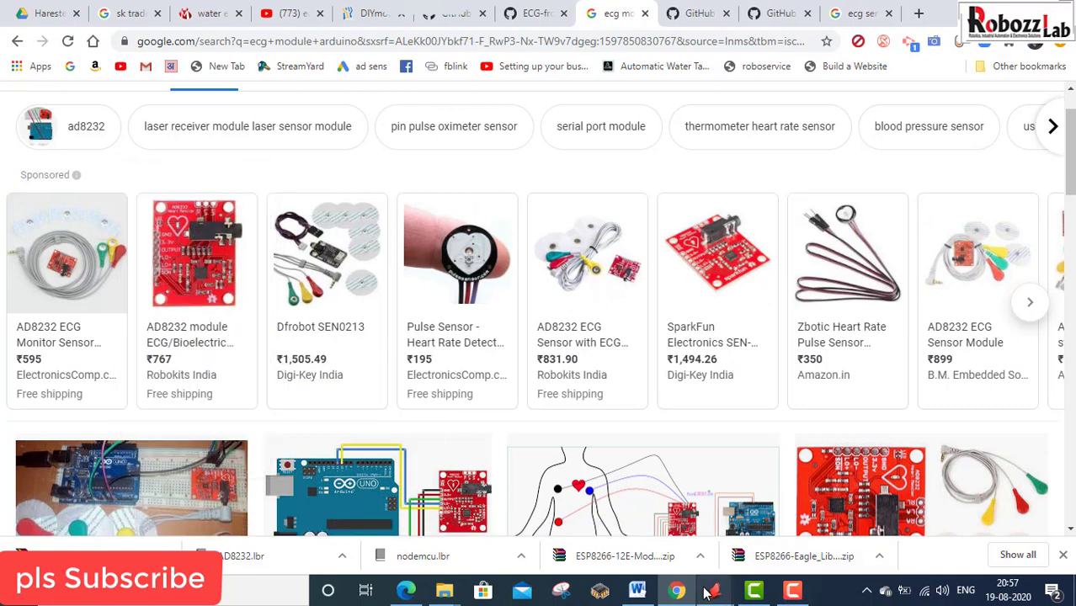
- Check the ECG module on the EAGLE board, return to Chrome and preview the "ECG Monitor - Arduino Project Hub" wiring image
{"action": "mouse_move", "coordinate": [707, 593]}
{"action": "left_click", "coordinate": [883, 518]}
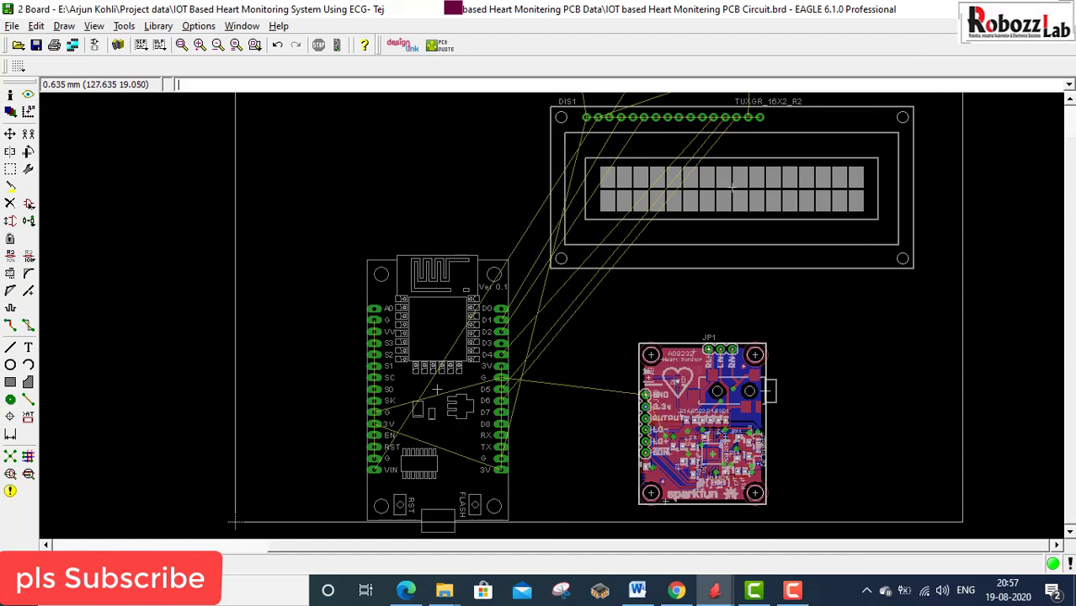
{"action": "left_click", "coordinate": [678, 593]}
{"action": "mouse_move", "coordinate": [329, 252]}
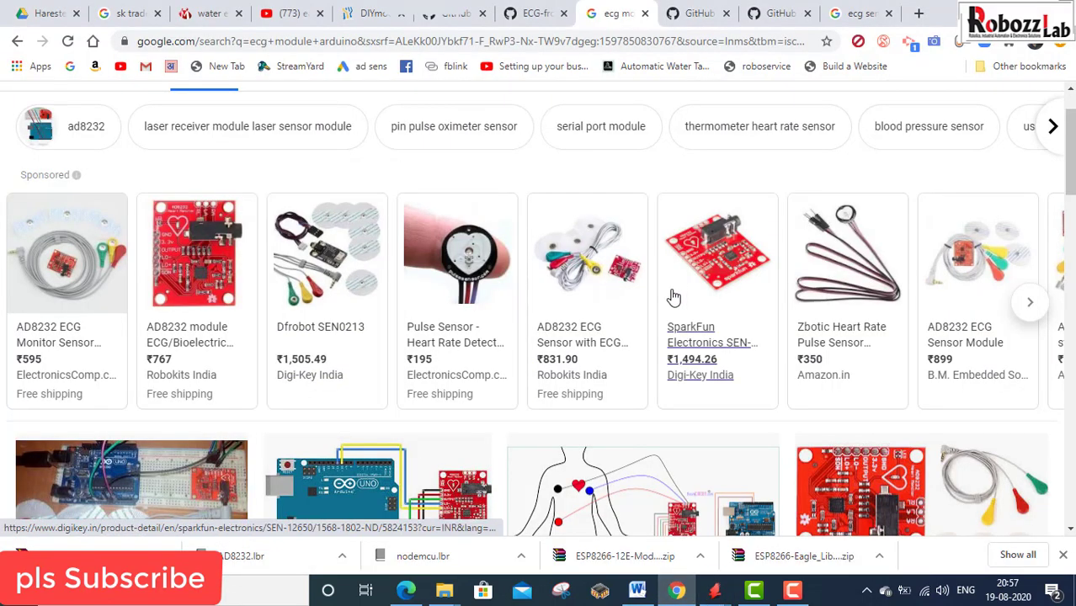
{"action": "scroll", "coordinate": [674, 320], "scroll_direction": "down", "scroll_amount": 1}
{"action": "left_click", "coordinate": [655, 435]}
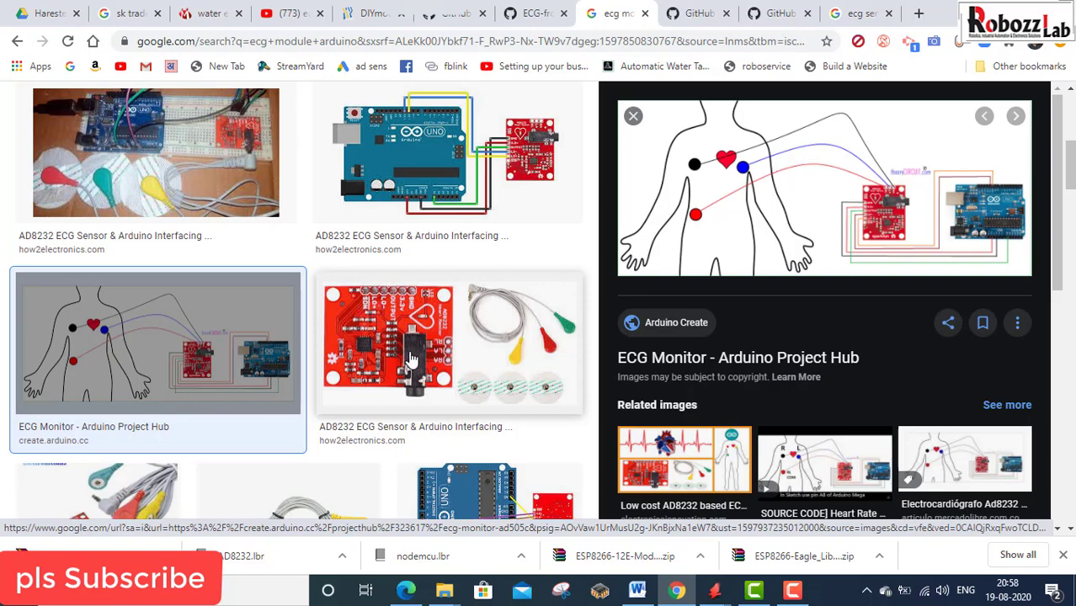
{"action": "scroll", "coordinate": [413, 360], "scroll_direction": "down", "scroll_amount": 2}
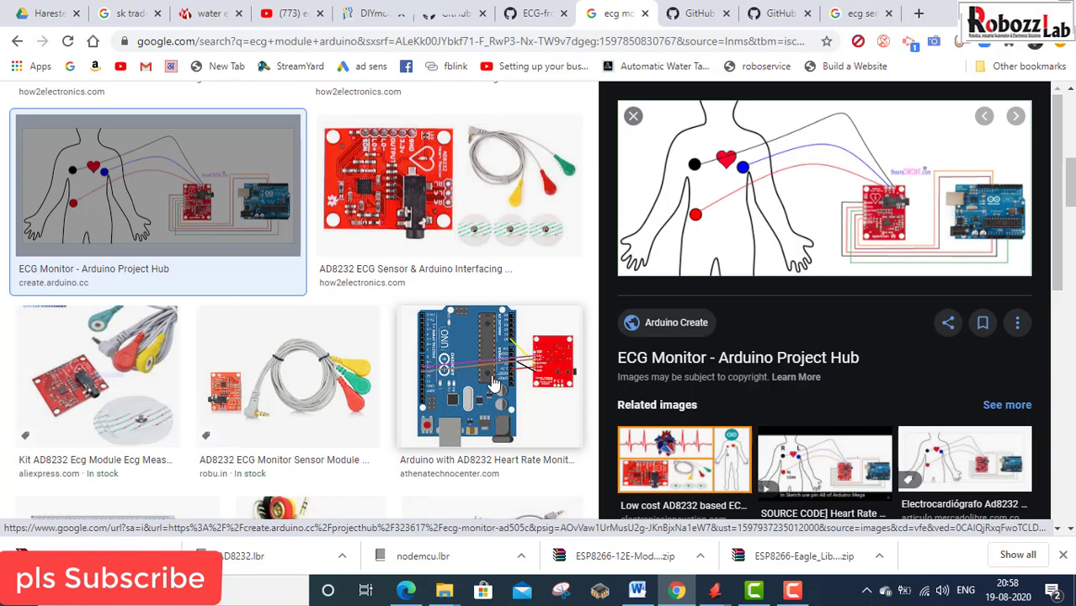
- Search Google Images for "esp8266" and look over the NodeMCU board pictures
{"action": "scroll", "coordinate": [495, 383], "scroll_direction": "up", "scroll_amount": 10}
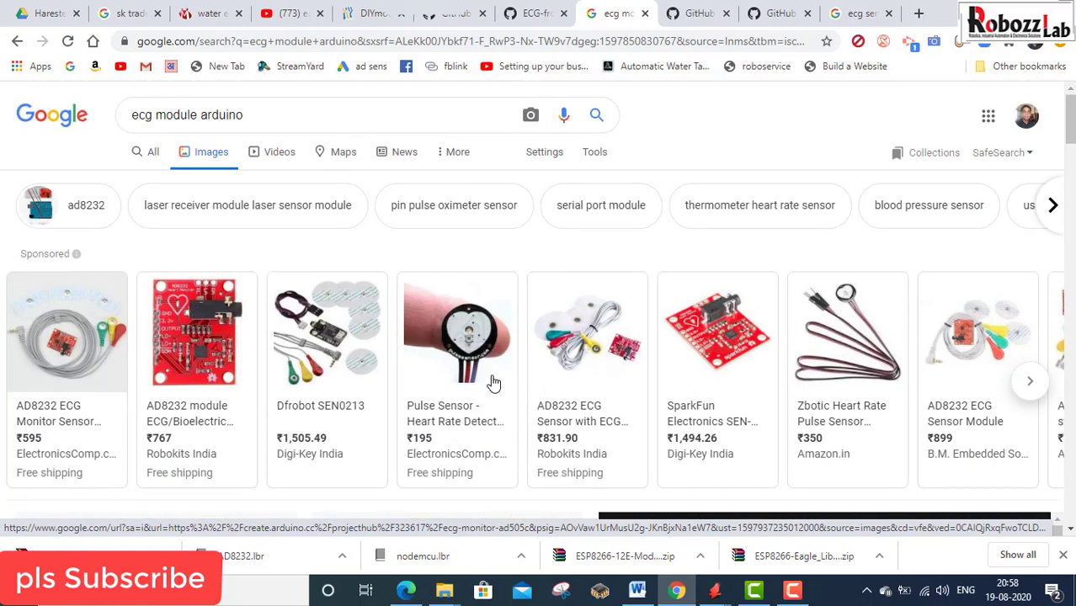
{"action": "left_click_drag", "start_coordinate": [264, 107], "coordinate": [103, 105]}
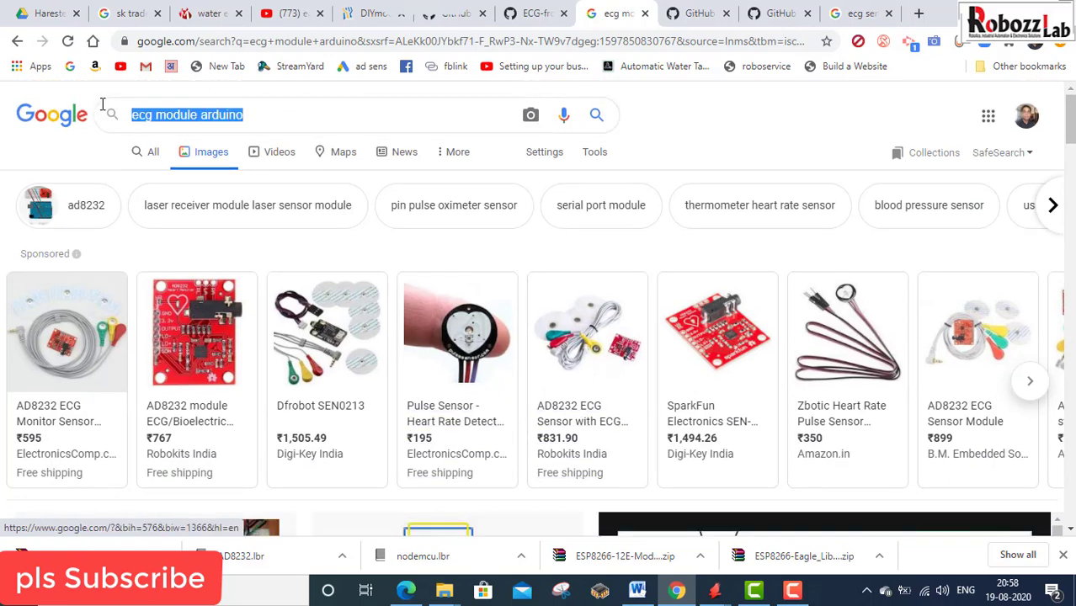
{"action": "type", "text": "esp"}
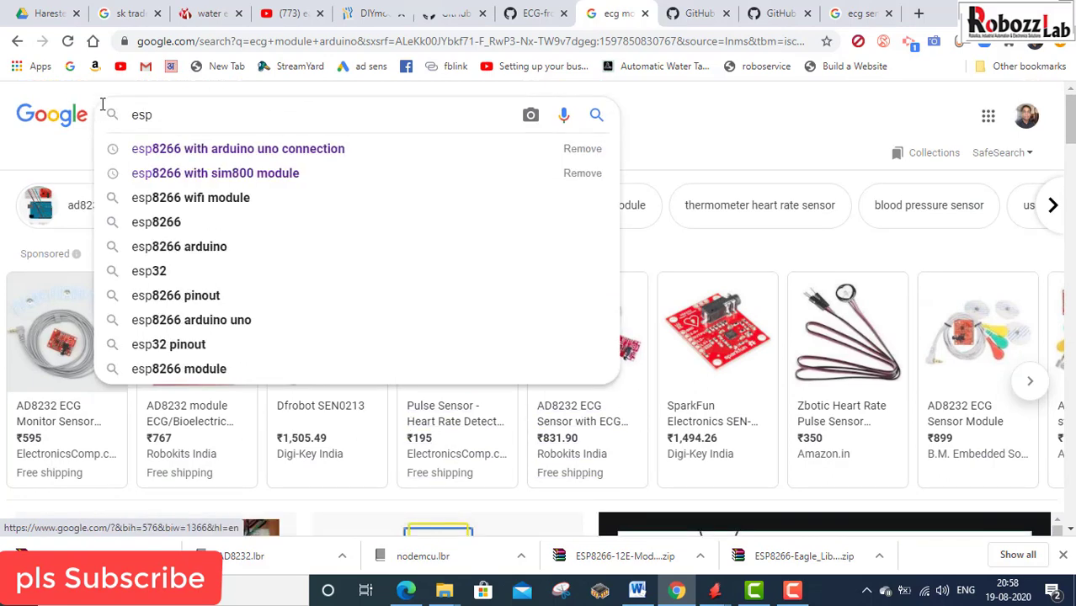
{"action": "type", "text": "8266"}
{"action": "key", "text": "Return"}
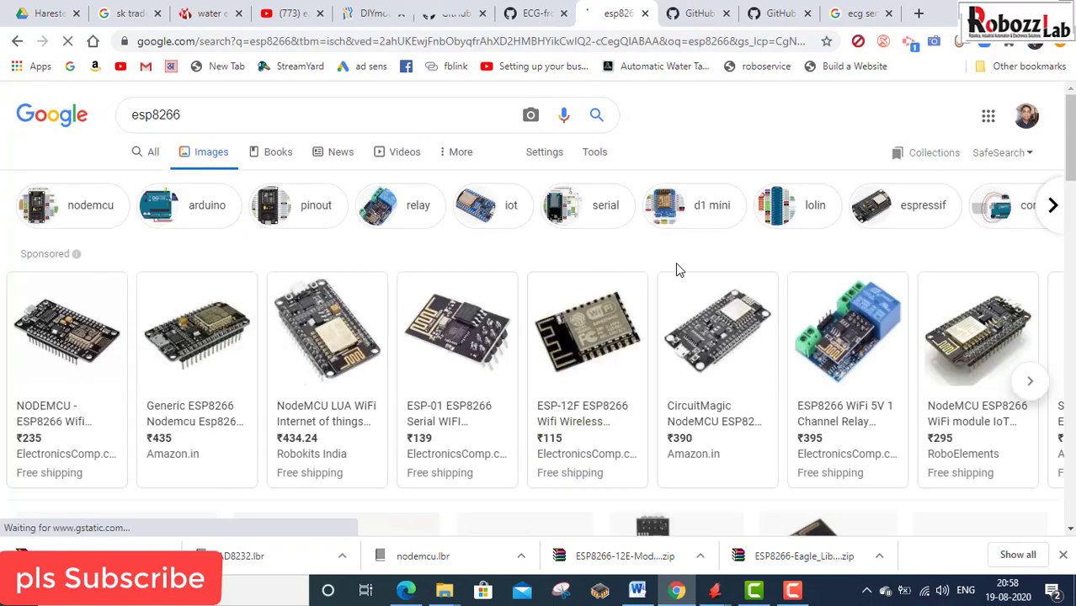
{"action": "scroll", "coordinate": [935, 375], "scroll_direction": "down", "scroll_amount": 3}
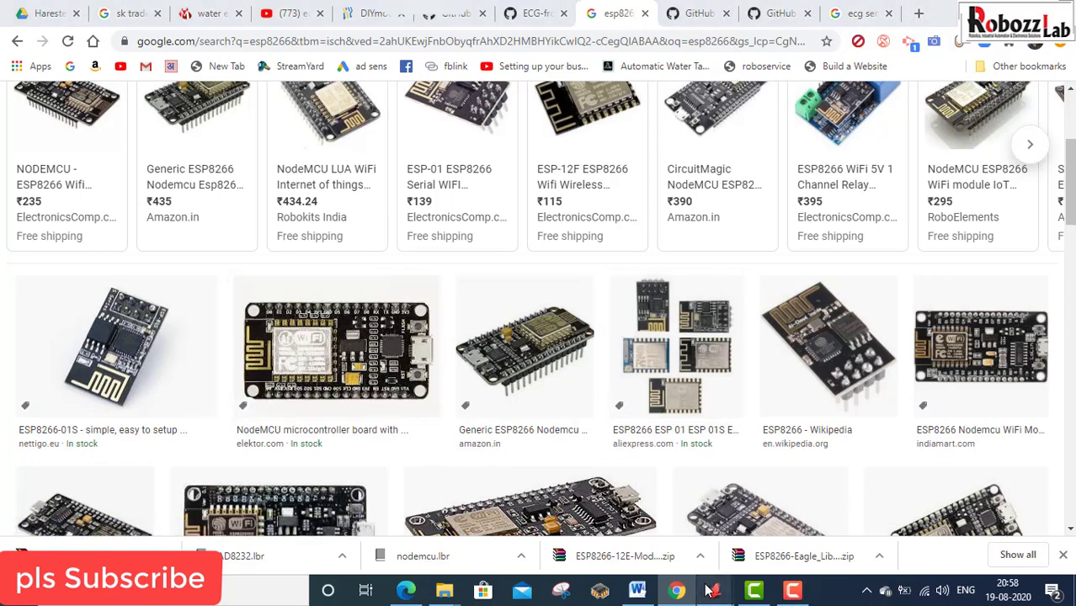
- Switch to the EAGLE schematic and view sheet 2 with the ECG sensor circuit, returning to sheet 1
{"action": "mouse_move", "coordinate": [711, 592]}
{"action": "left_click", "coordinate": [915, 538]}
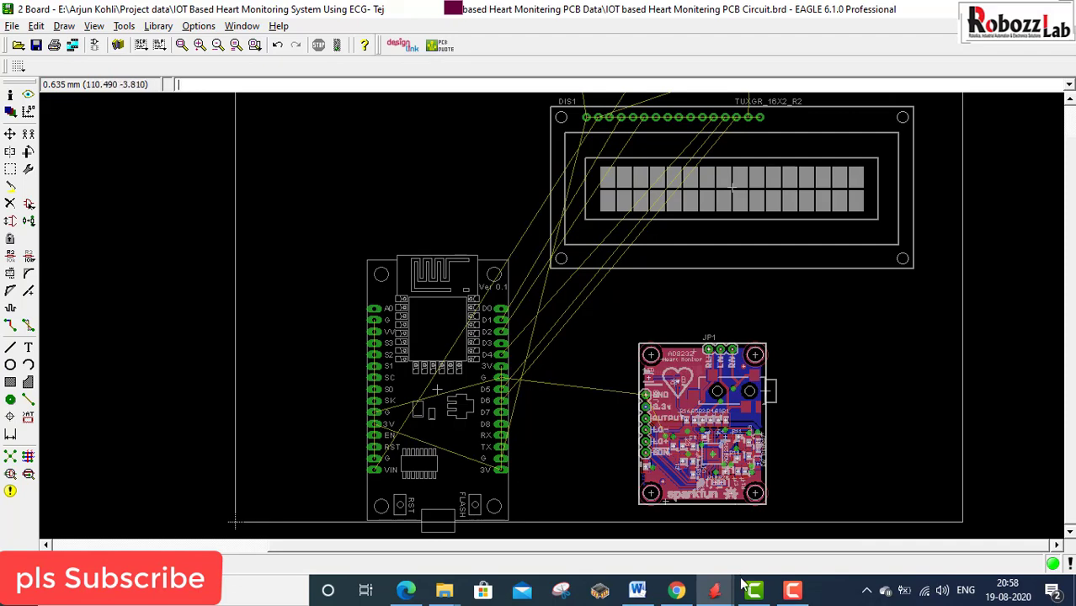
{"action": "left_click", "coordinate": [702, 528]}
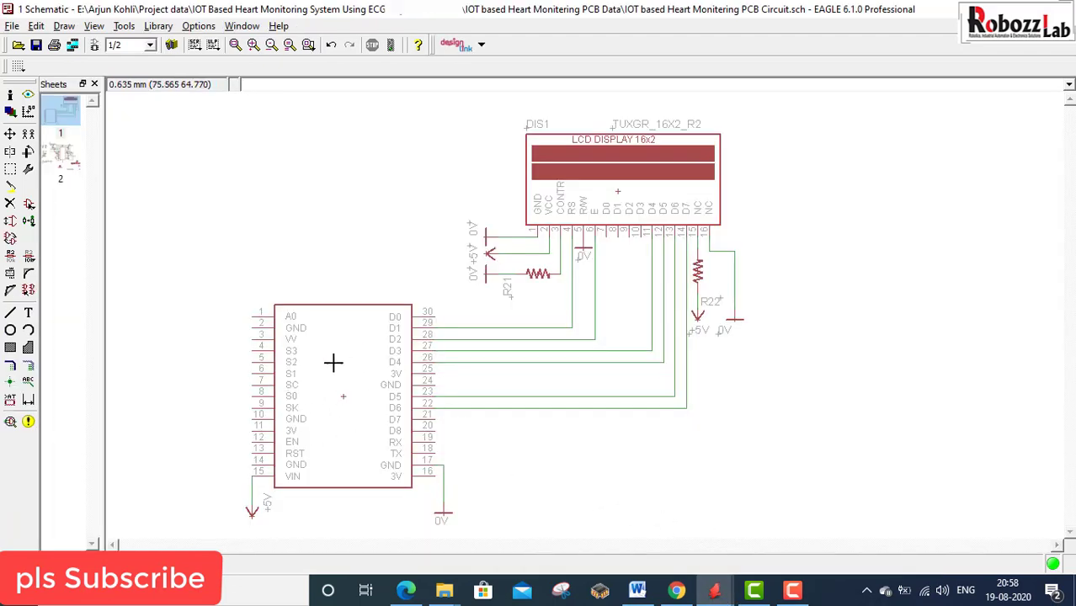
{"action": "left_click", "coordinate": [74, 166]}
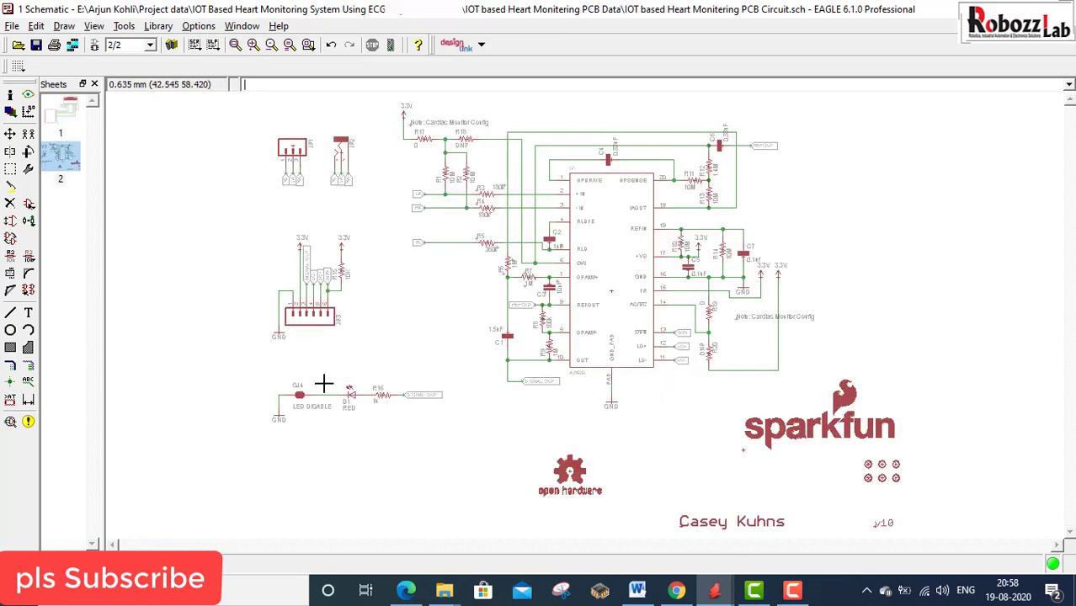
{"action": "left_click", "coordinate": [72, 113]}
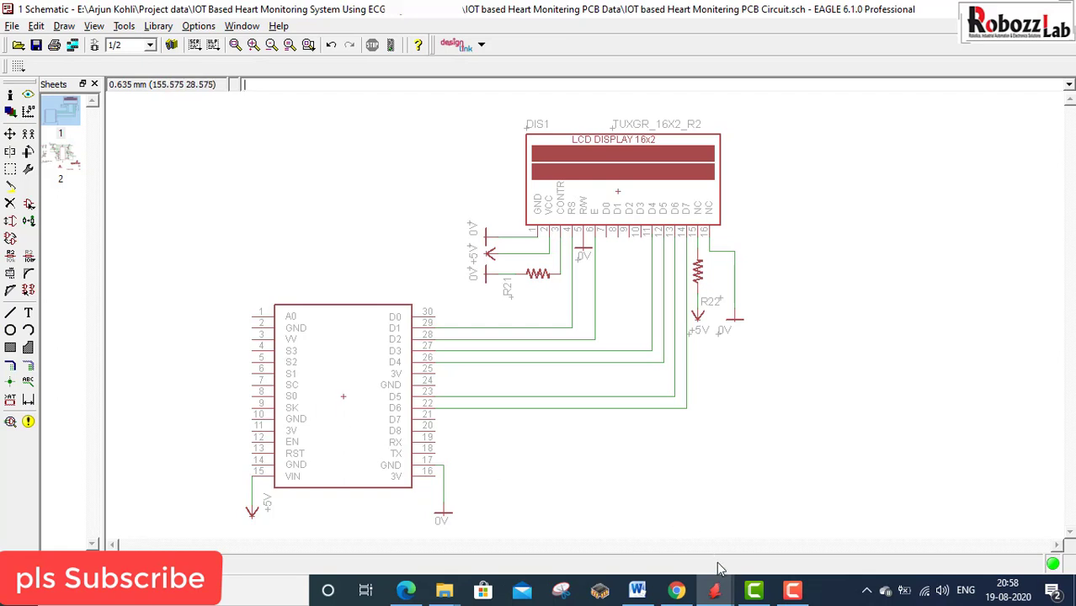
- Reopen schematic sheet 2 and examine the JP3 connector pins and the LED circuit up close
{"action": "mouse_move", "coordinate": [715, 589]}
{"action": "left_click", "coordinate": [67, 158]}
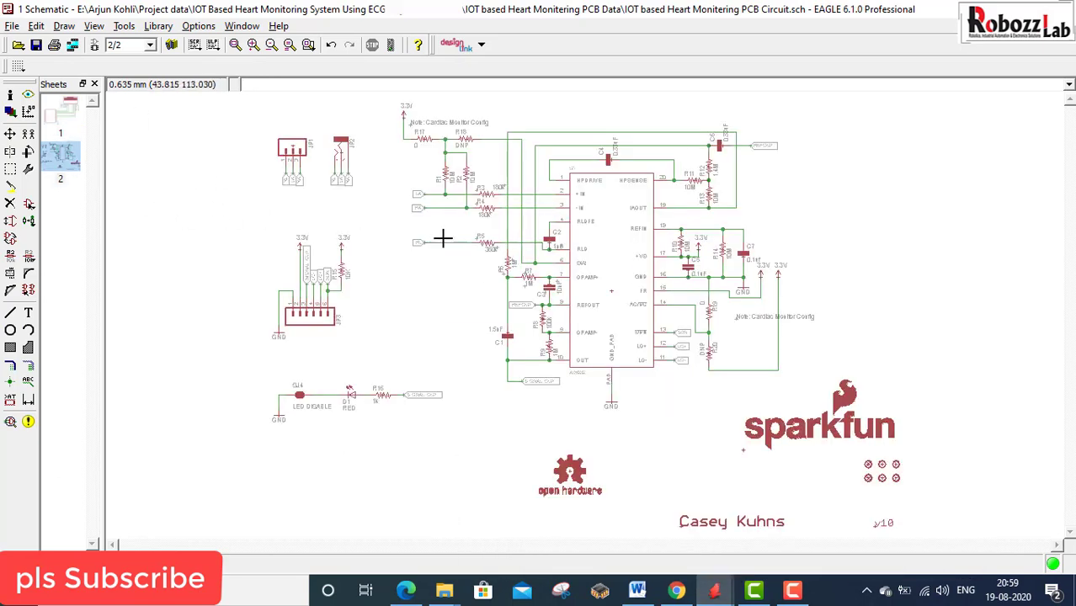
{"action": "scroll", "coordinate": [305, 337], "scroll_direction": "up", "scroll_amount": 1}
{"action": "scroll", "coordinate": [306, 337], "scroll_direction": "up", "scroll_amount": 2}
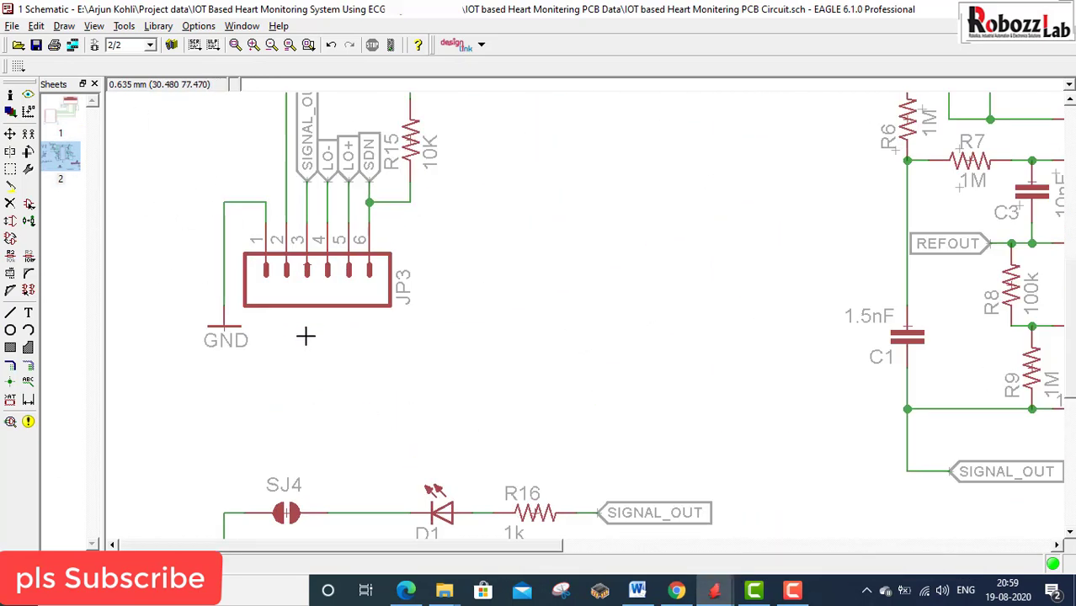
{"action": "scroll", "coordinate": [460, 304], "scroll_direction": "down", "scroll_amount": 2}
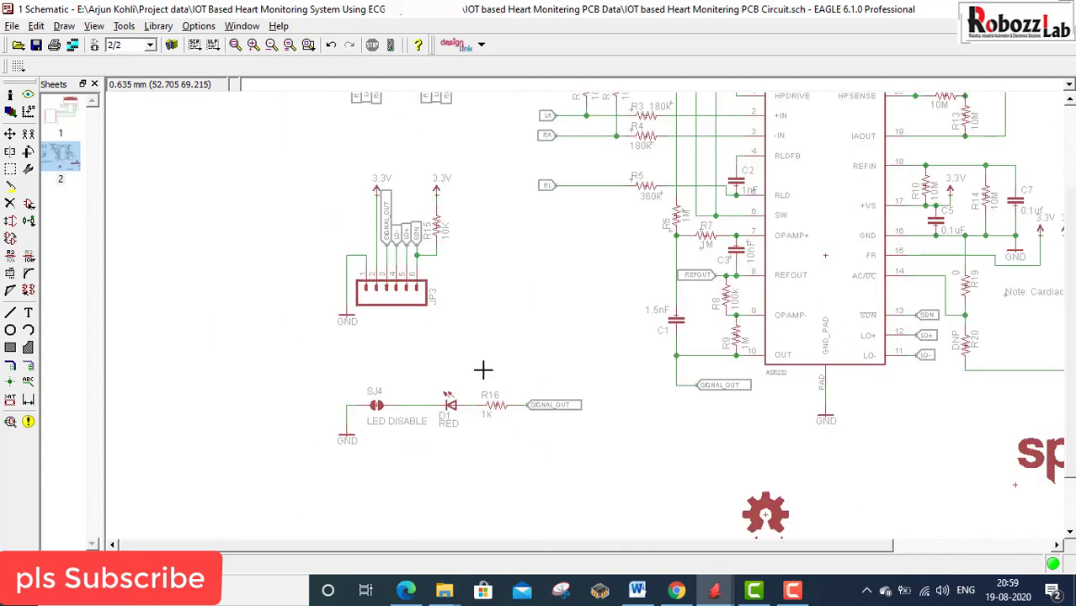
{"action": "scroll", "coordinate": [346, 471], "scroll_direction": "down", "scroll_amount": 1}
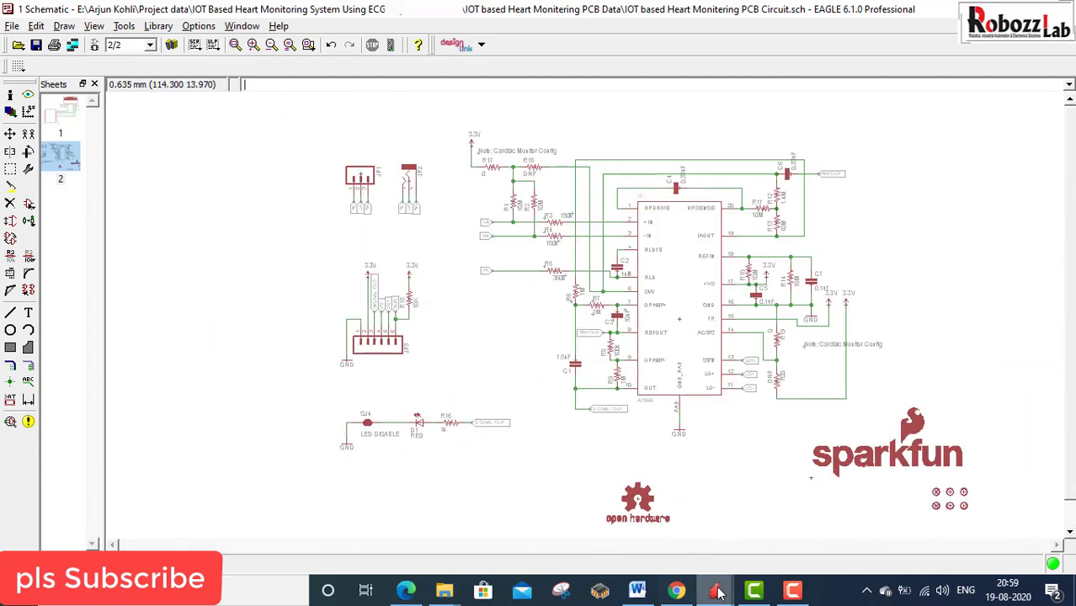
- Switch to the board layout and set the Route tool's trace width to 1.27 mm
{"action": "mouse_move", "coordinate": [714, 590]}
{"action": "left_click", "coordinate": [889, 518]}
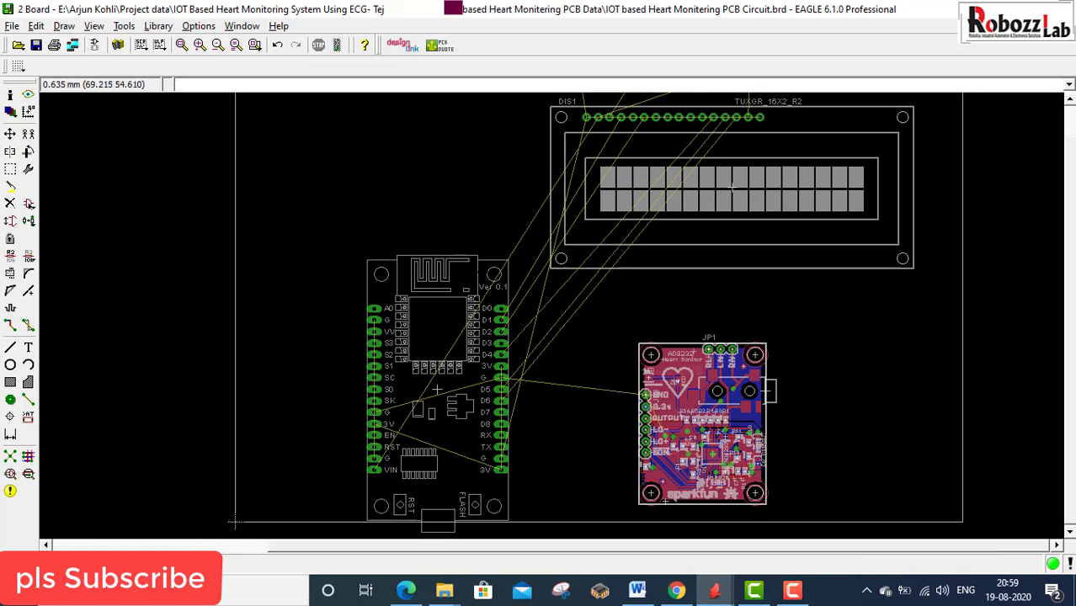
{"action": "left_click", "coordinate": [10, 327]}
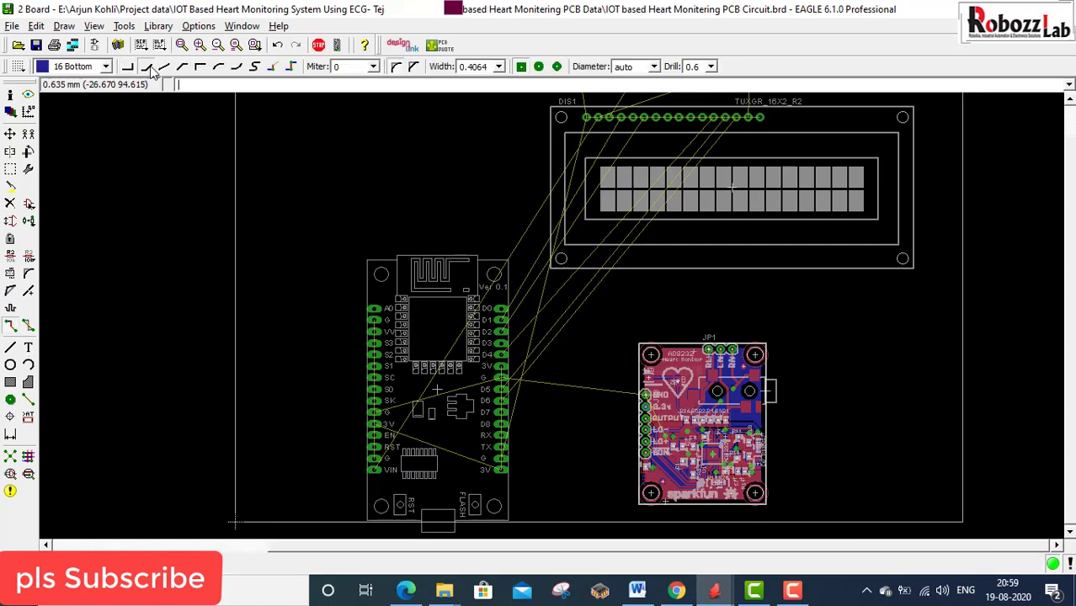
{"action": "left_click", "coordinate": [497, 69]}
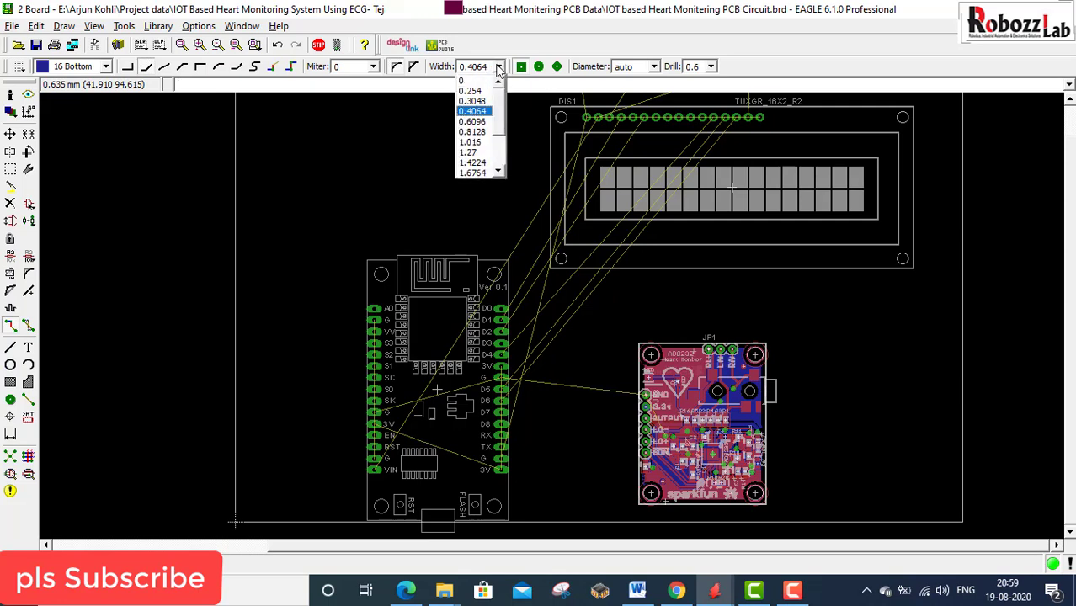
{"action": "left_click", "coordinate": [475, 150]}
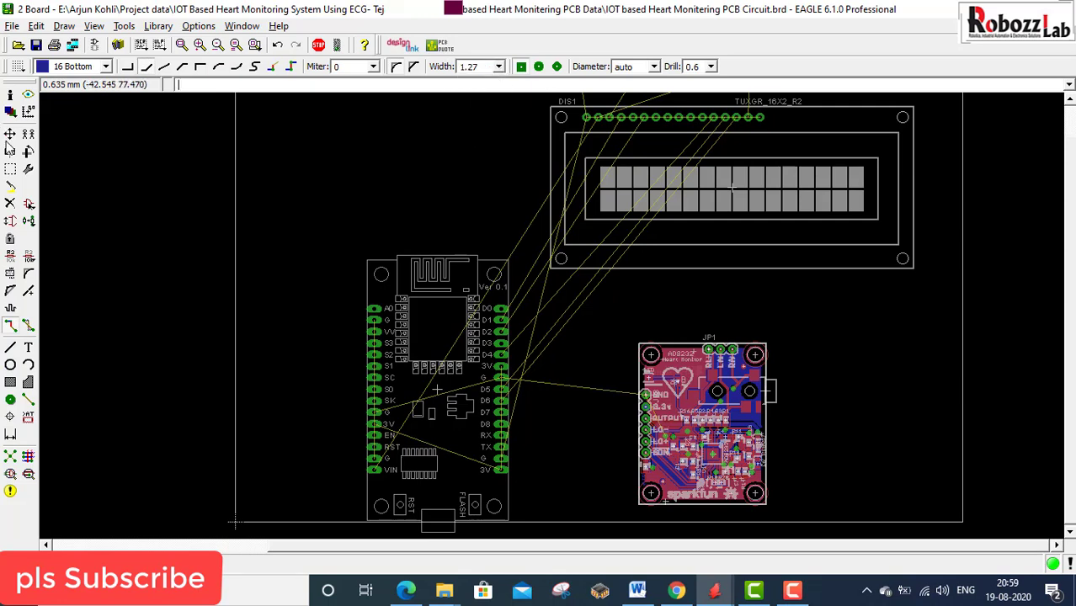
- Group the whole ECG sensor module and move it toward the board outline's lower-right corner
{"action": "left_click", "coordinate": [10, 168]}
{"action": "left_click_drag", "start_coordinate": [623, 330], "coordinate": [796, 518]}
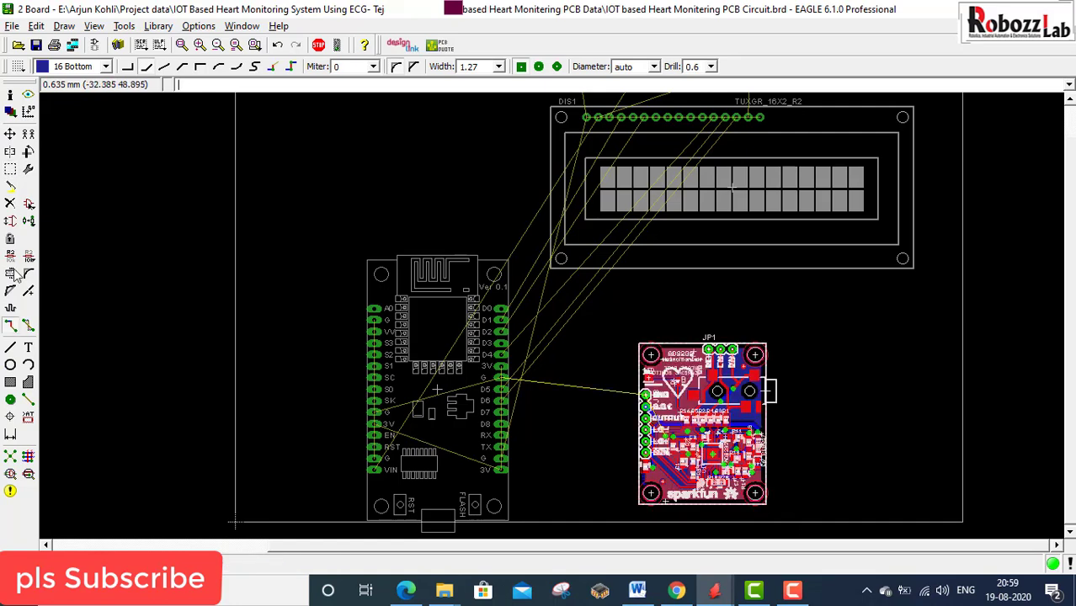
{"action": "left_click", "coordinate": [10, 134]}
{"action": "right_click", "coordinate": [714, 431], "text": "ctrl"}
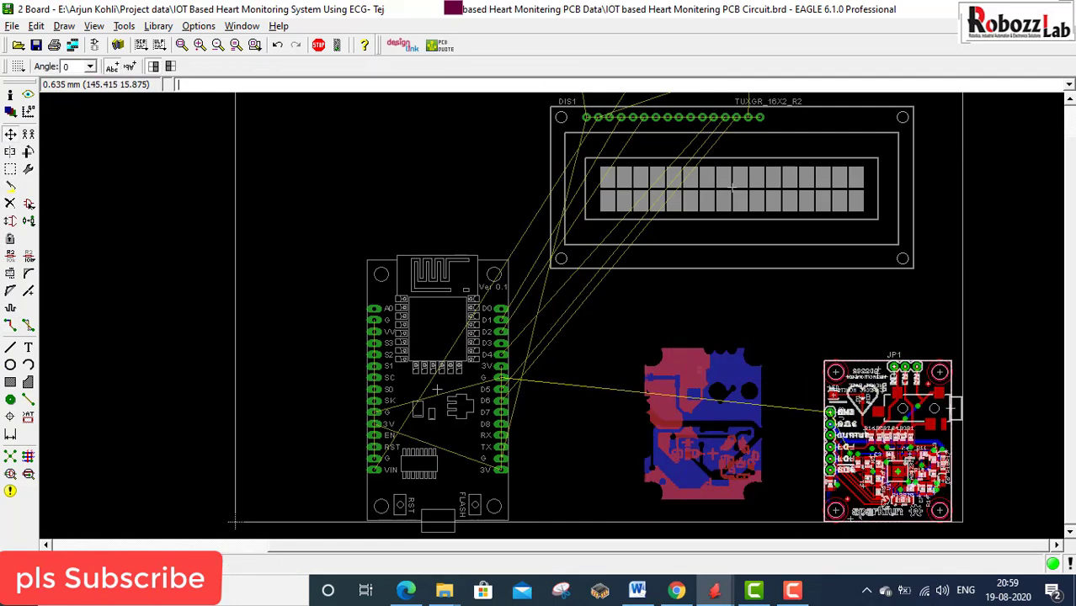
{"action": "left_click", "coordinate": [895, 437]}
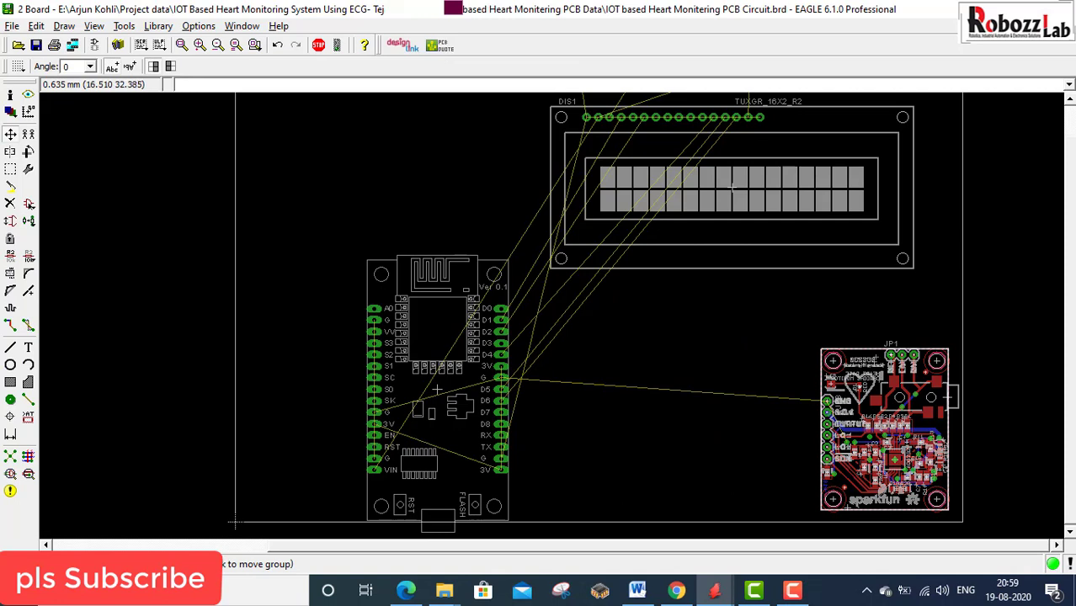
- Route a bottom-layer trace from NodeMCU pad D1 to the fourth pad of the LCD header
{"action": "left_click", "coordinate": [10, 324]}
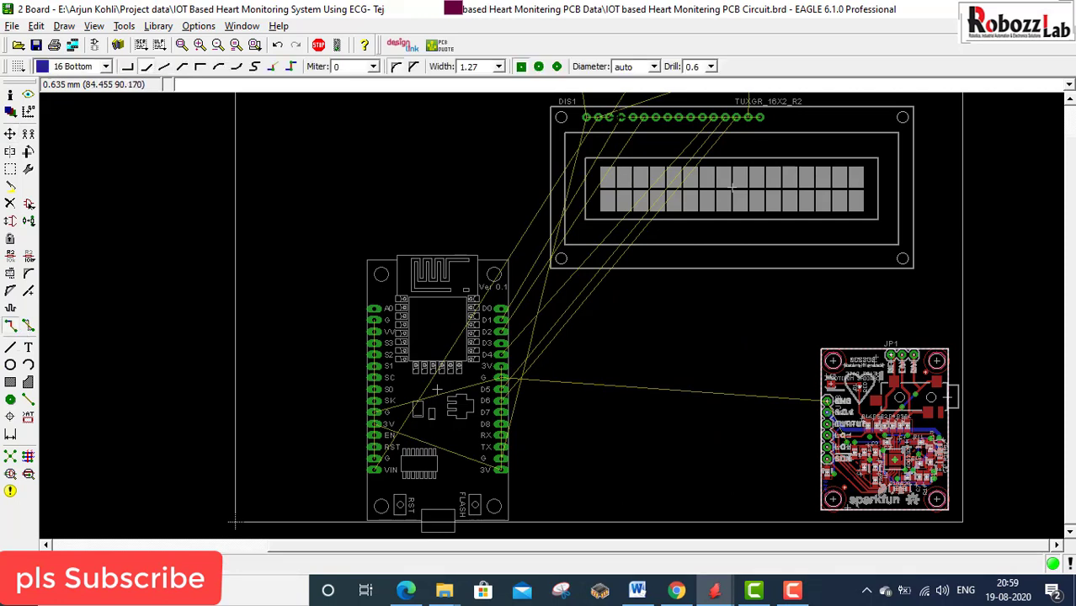
{"action": "scroll", "coordinate": [520, 287], "scroll_direction": "up", "scroll_amount": 2}
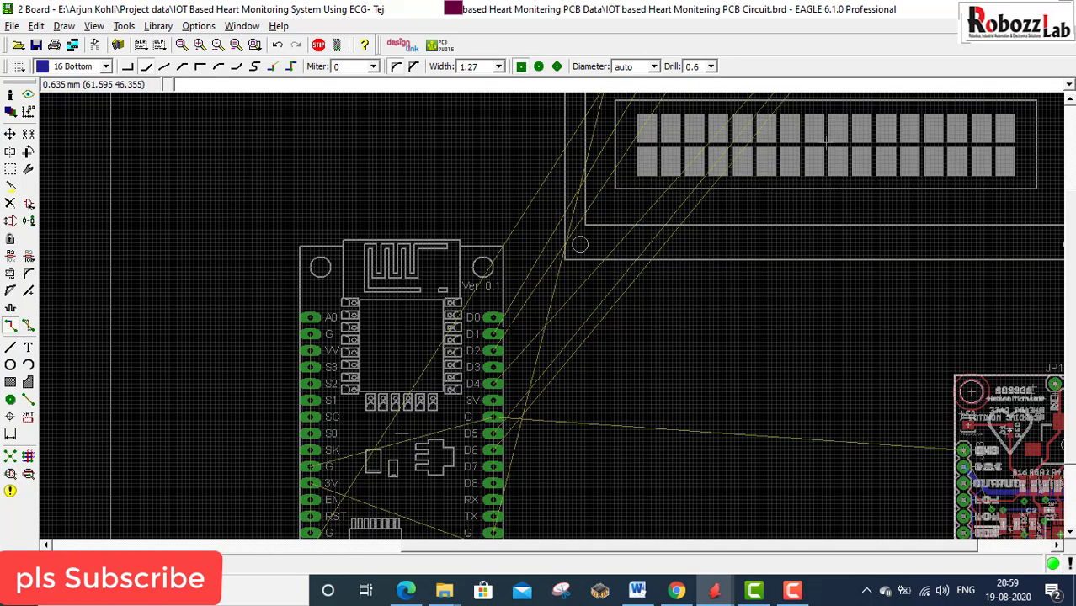
{"action": "left_click", "coordinate": [493, 349]}
{"action": "key", "text": "Escape"}
{"action": "left_click", "coordinate": [515, 327]}
{"action": "left_click", "coordinate": [488, 333]}
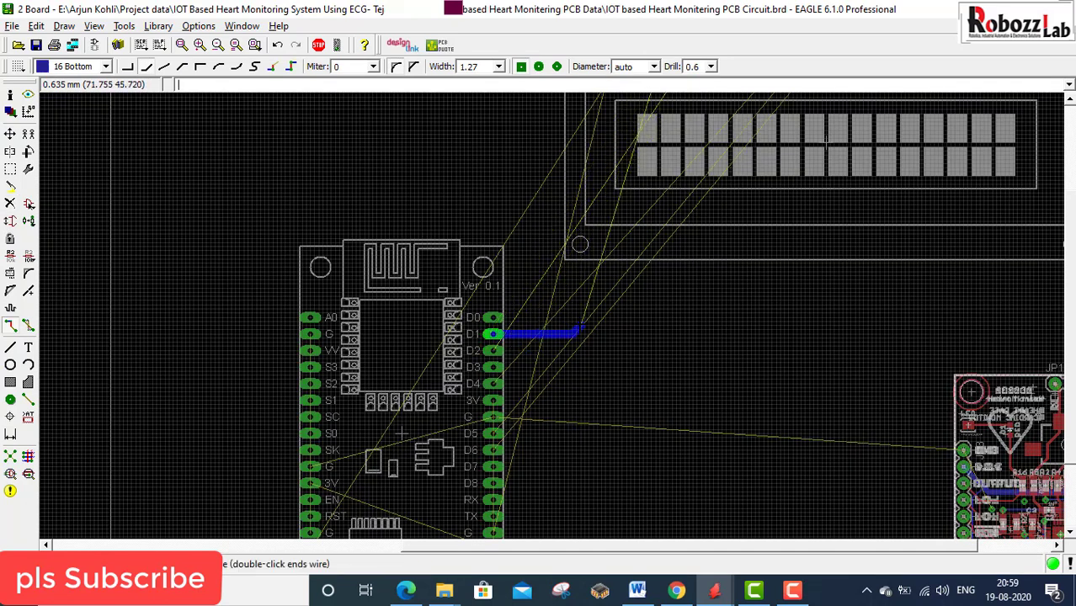
{"action": "scroll", "coordinate": [592, 333], "scroll_direction": "down", "scroll_amount": 2}
{"action": "scroll", "coordinate": [630, 160], "scroll_direction": "up", "scroll_amount": 2}
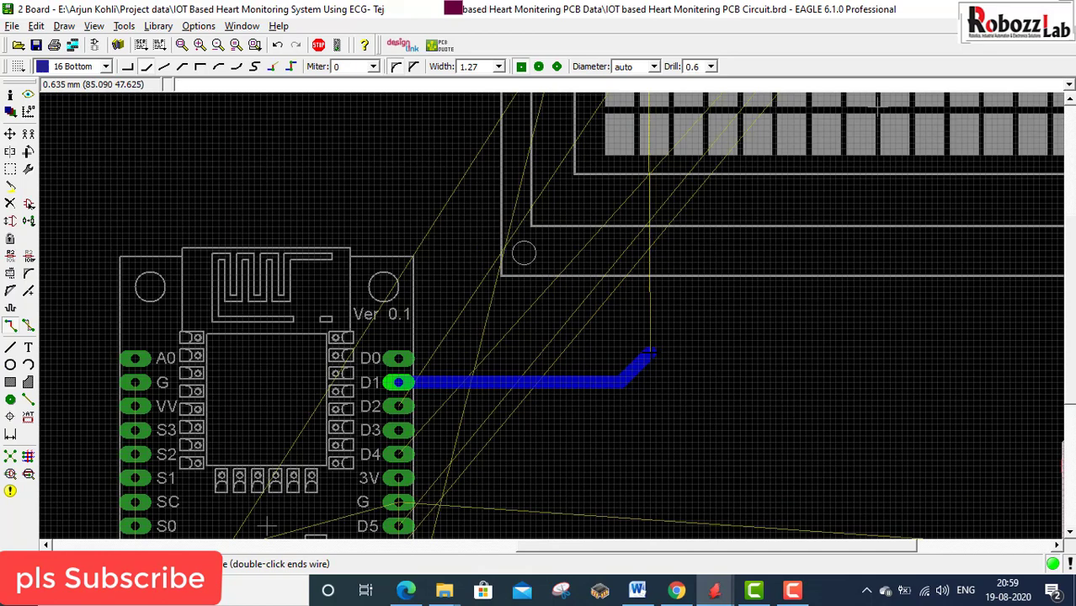
{"action": "scroll", "coordinate": [639, 341], "scroll_direction": "down", "scroll_amount": 2}
{"action": "scroll", "coordinate": [640, 121], "scroll_direction": "up", "scroll_amount": 1}
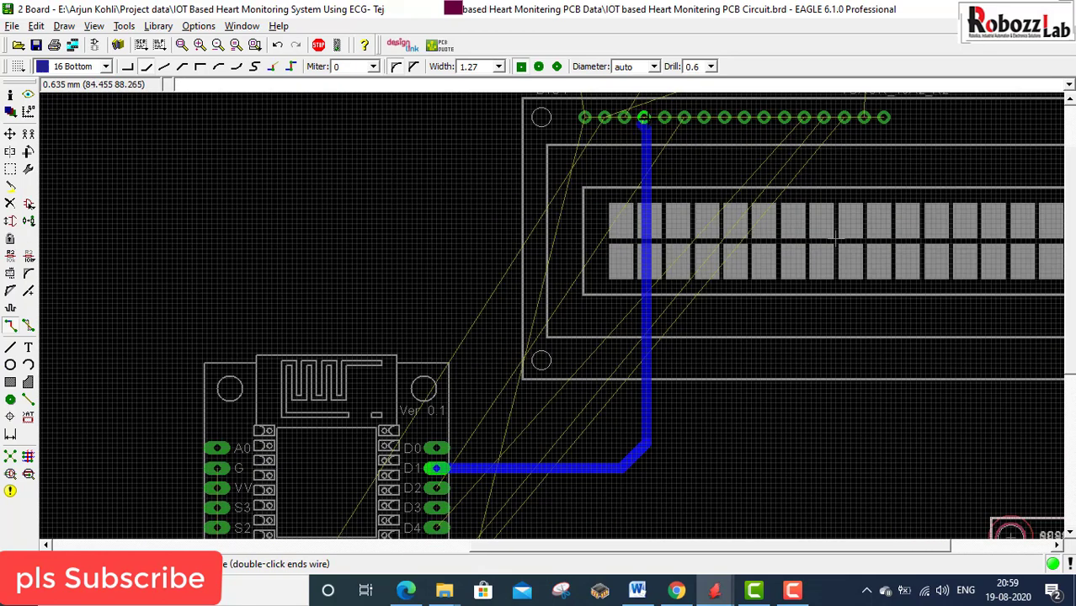
{"action": "left_click", "coordinate": [644, 118]}
- Route a bottom-layer trace from the LCD header's sixth pad to NodeMCU pad D2
{"action": "scroll", "coordinate": [644, 119], "scroll_direction": "up", "scroll_amount": 1}
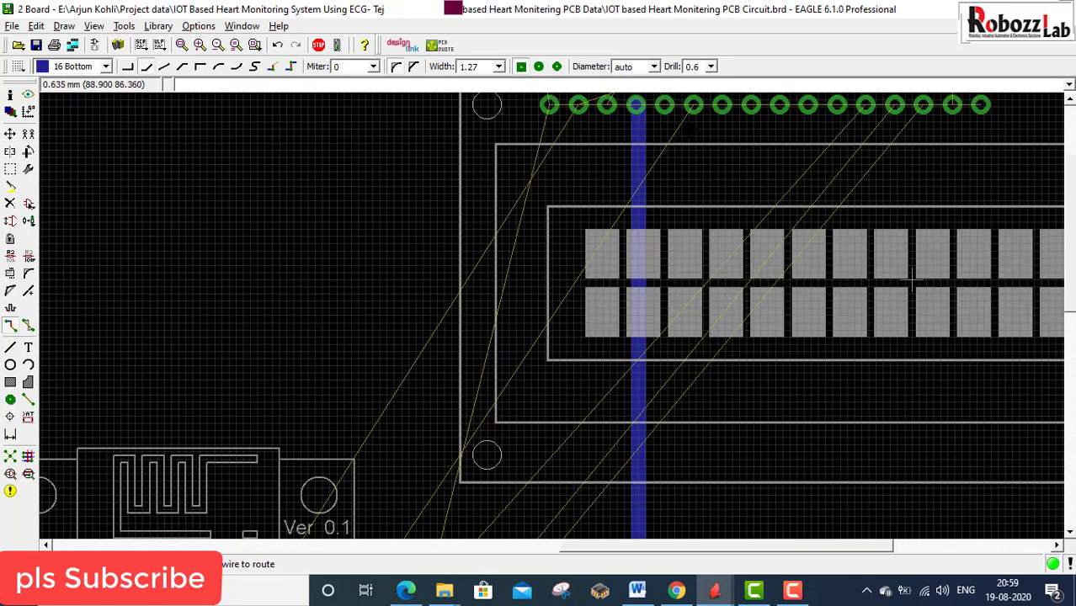
{"action": "left_click", "coordinate": [694, 102]}
{"action": "scroll", "coordinate": [707, 283], "scroll_direction": "down", "scroll_amount": 2}
{"action": "scroll", "coordinate": [694, 431], "scroll_direction": "up", "scroll_amount": 1}
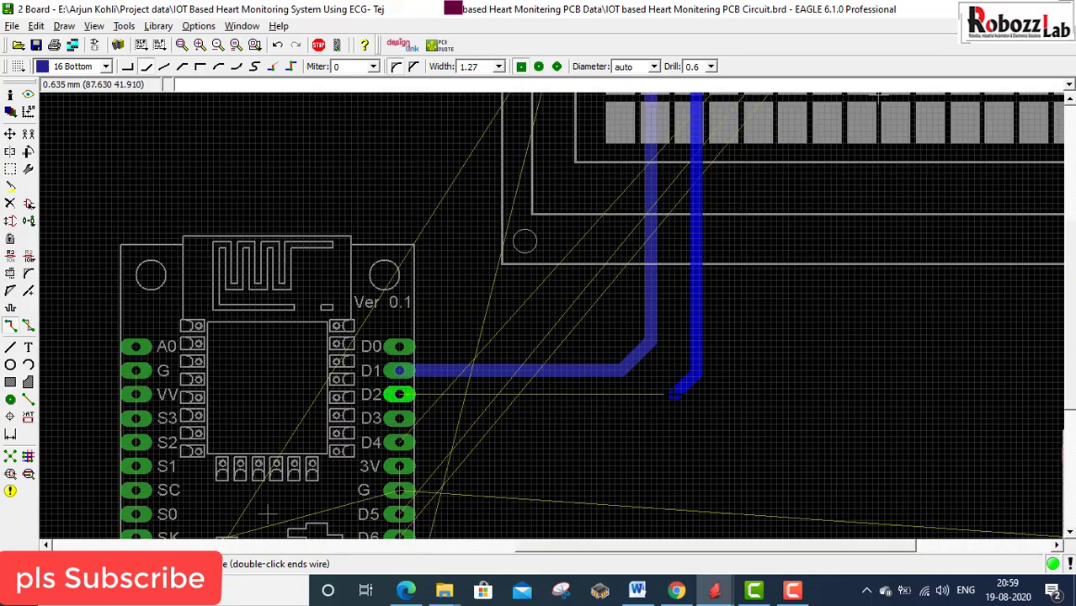
{"action": "left_click", "coordinate": [674, 392]}
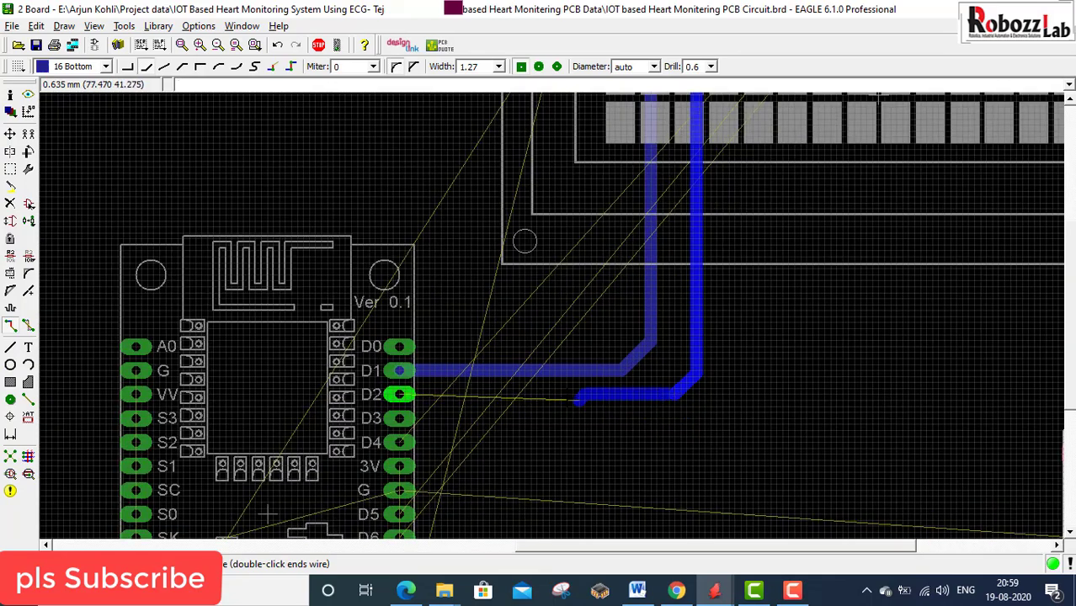
{"action": "left_click", "coordinate": [399, 394]}
- Inspect NodeMCU pad D3 on the board for a missing airwire connection
{"action": "scroll", "coordinate": [408, 428], "scroll_direction": "down", "scroll_amount": 2}
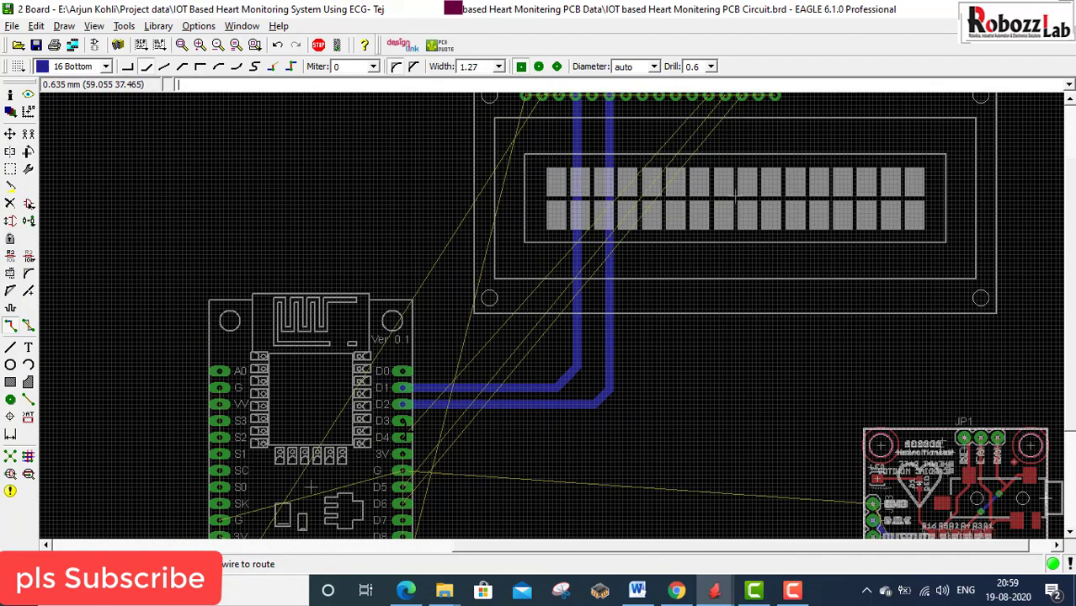
{"action": "scroll", "coordinate": [405, 426], "scroll_direction": "up", "scroll_amount": 5}
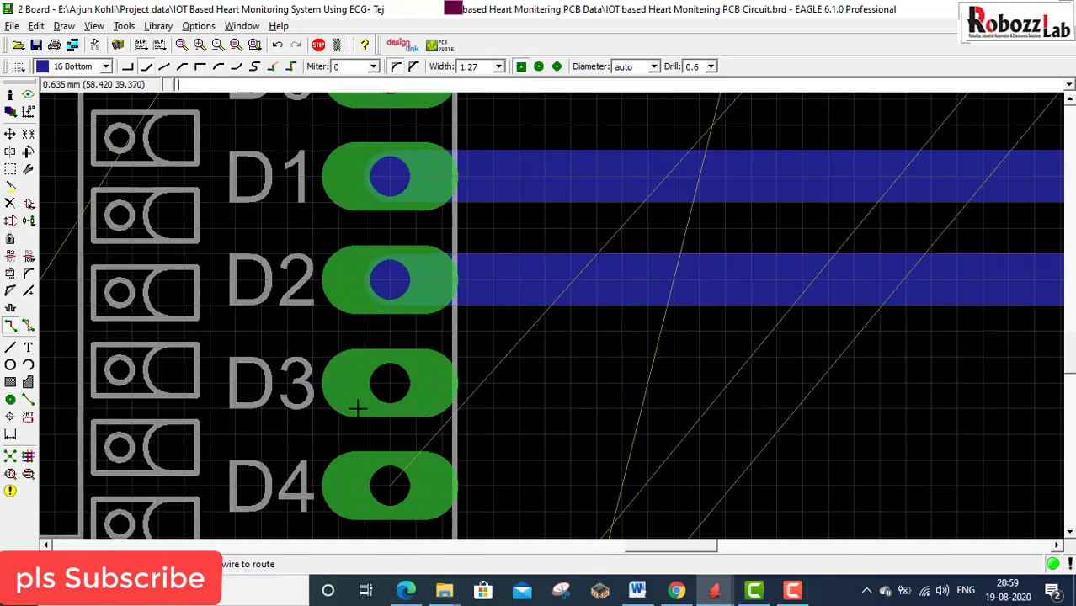
{"action": "scroll", "coordinate": [369, 384], "scroll_direction": "down", "scroll_amount": 3}
{"action": "scroll", "coordinate": [373, 390], "scroll_direction": "down", "scroll_amount": 3}
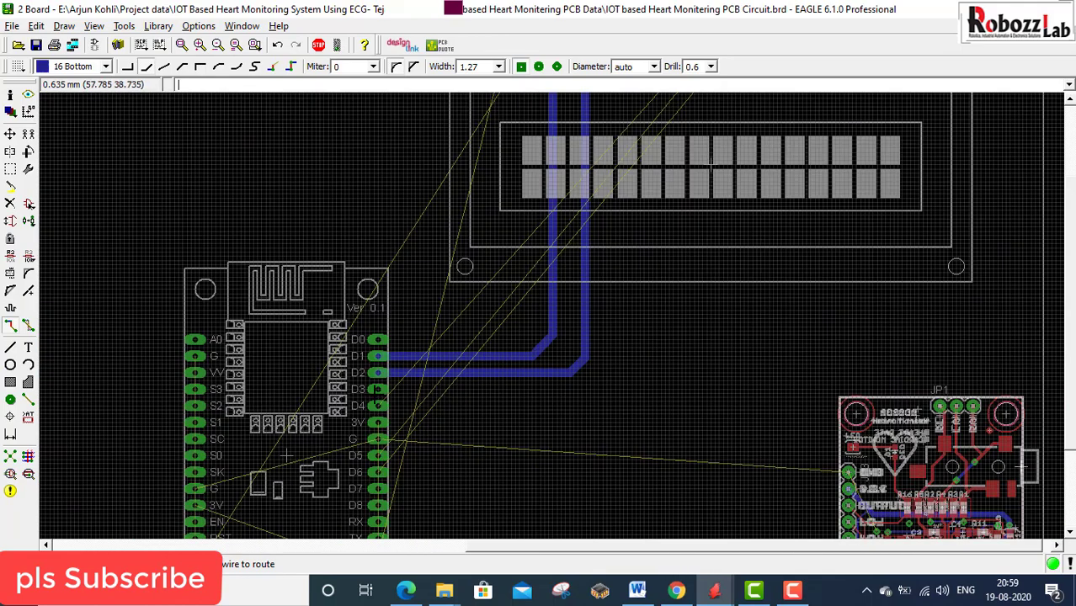
{"action": "scroll", "coordinate": [370, 387], "scroll_direction": "up", "scroll_amount": 4}
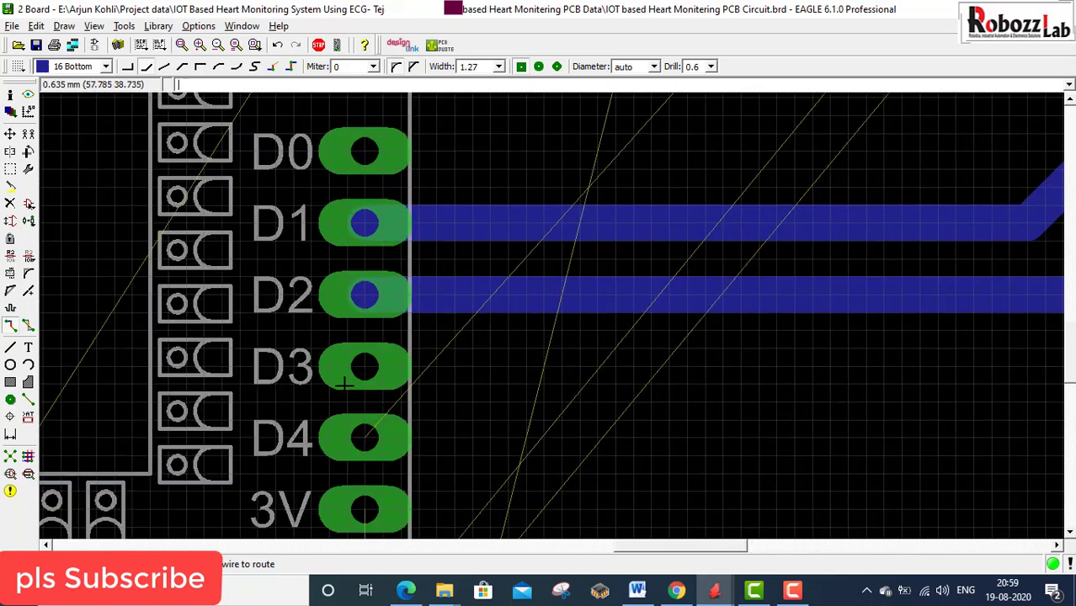
- Highlight the NodeMCU D3 net on schematic sheet 1 and examine where it meets LCD pin 11
{"action": "key", "text": "alt+Tab"}
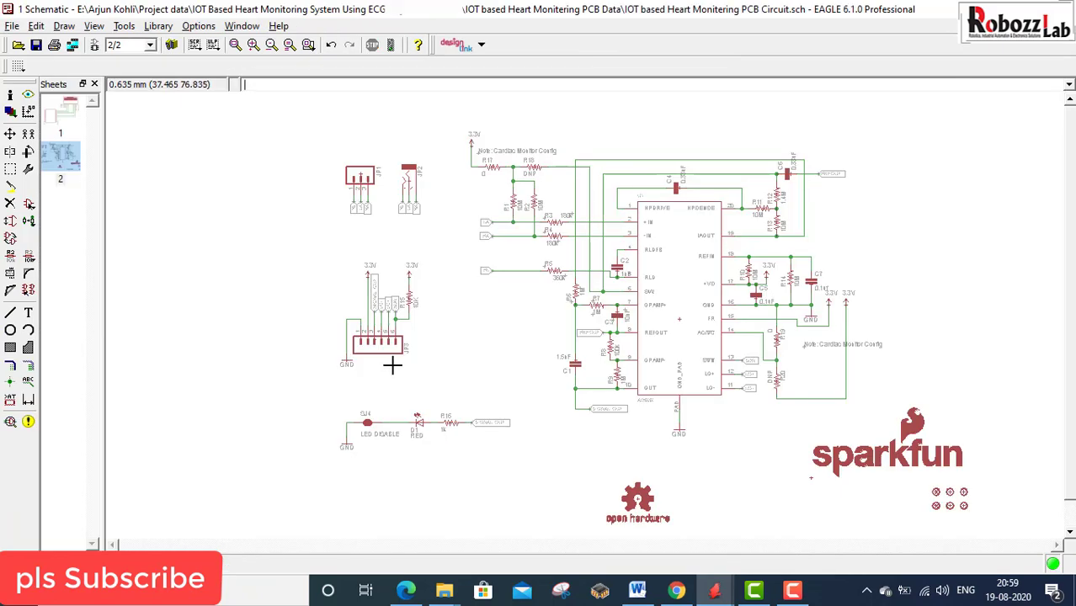
{"action": "left_click", "coordinate": [66, 118]}
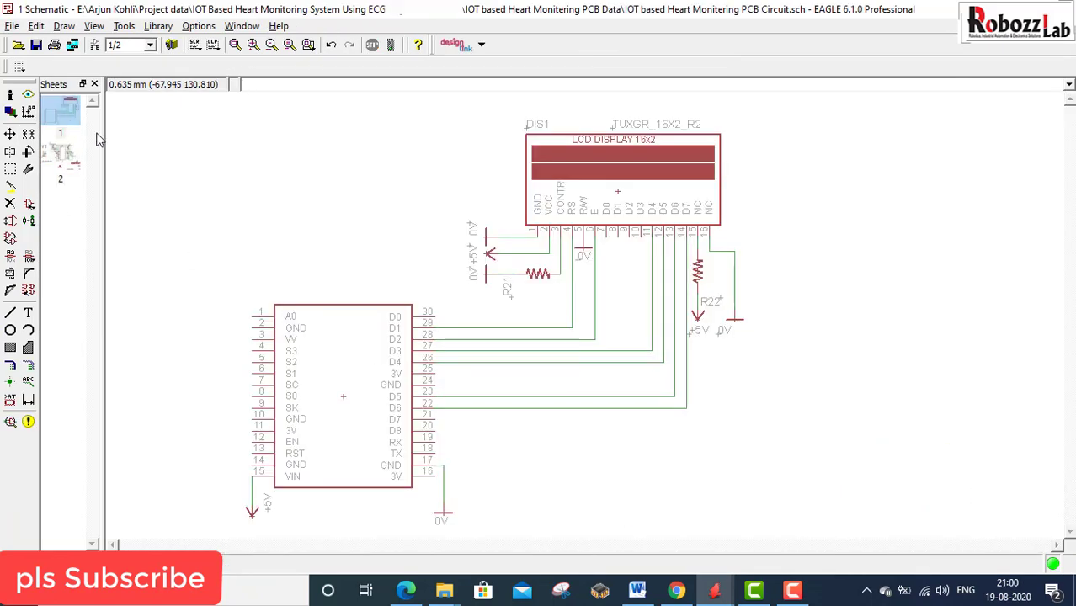
{"action": "scroll", "coordinate": [437, 368], "scroll_direction": "up", "scroll_amount": 3}
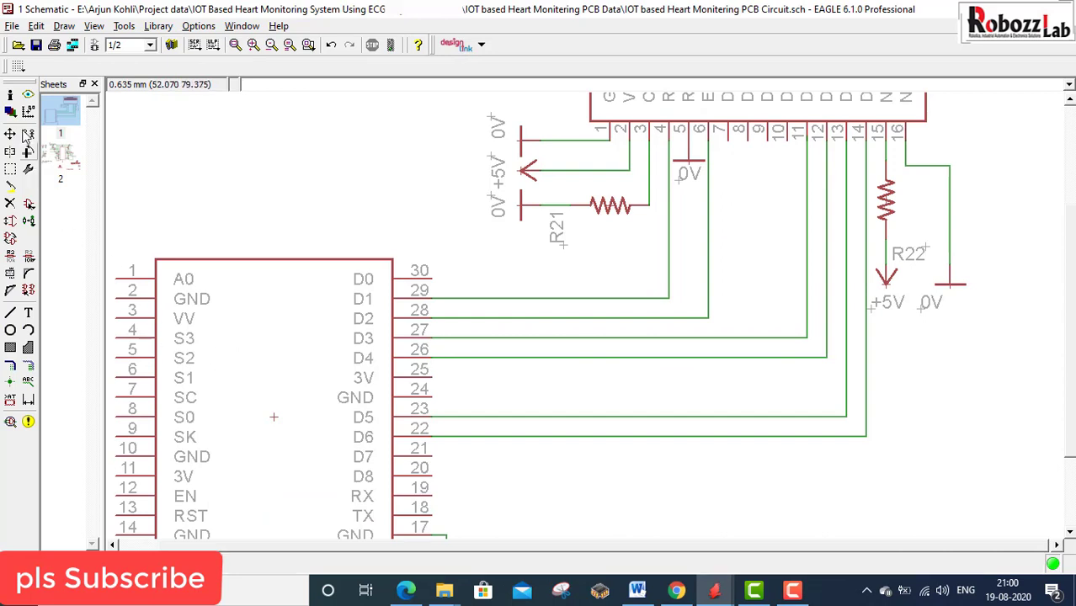
{"action": "left_click", "coordinate": [28, 95]}
{"action": "scroll", "coordinate": [448, 323], "scroll_direction": "up", "scroll_amount": 4}
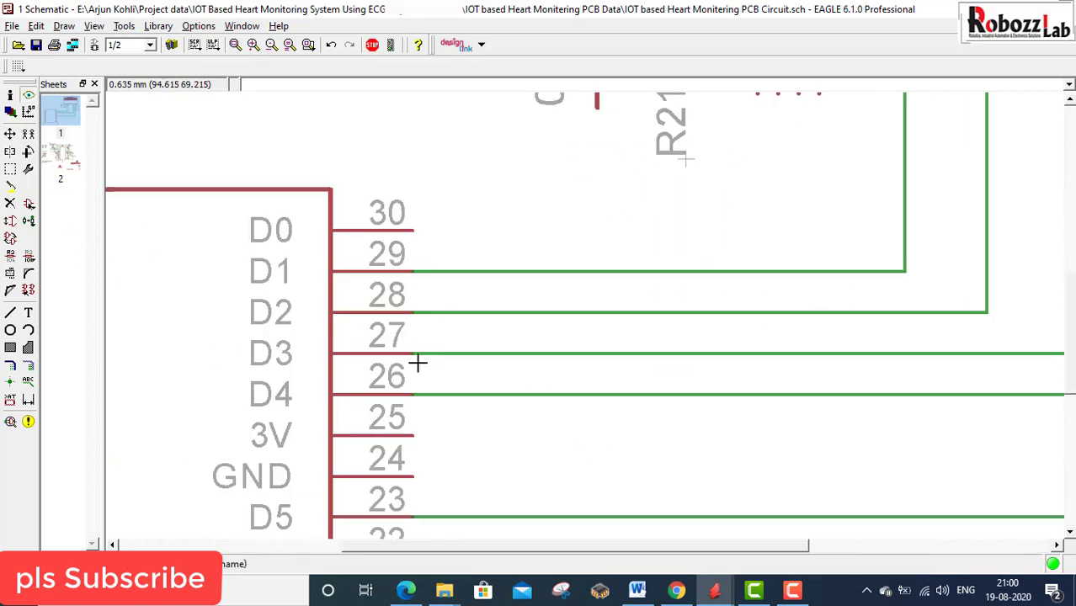
{"action": "left_click", "coordinate": [489, 355]}
{"action": "scroll", "coordinate": [372, 318], "scroll_direction": "down", "scroll_amount": 3}
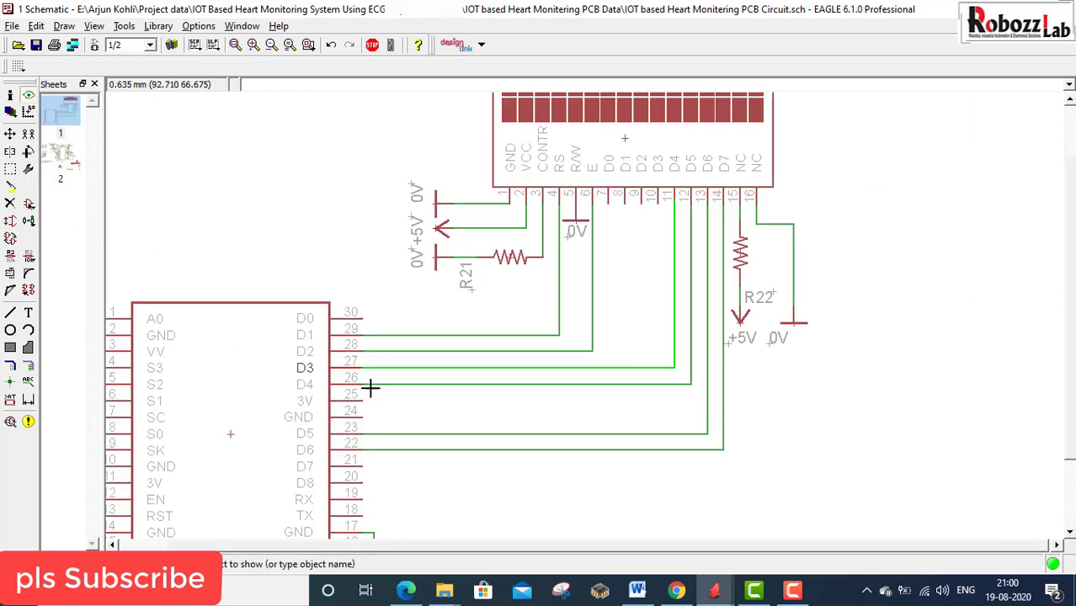
{"action": "scroll", "coordinate": [660, 214], "scroll_direction": "up", "scroll_amount": 3}
{"action": "scroll", "coordinate": [660, 210], "scroll_direction": "up", "scroll_amount": 2}
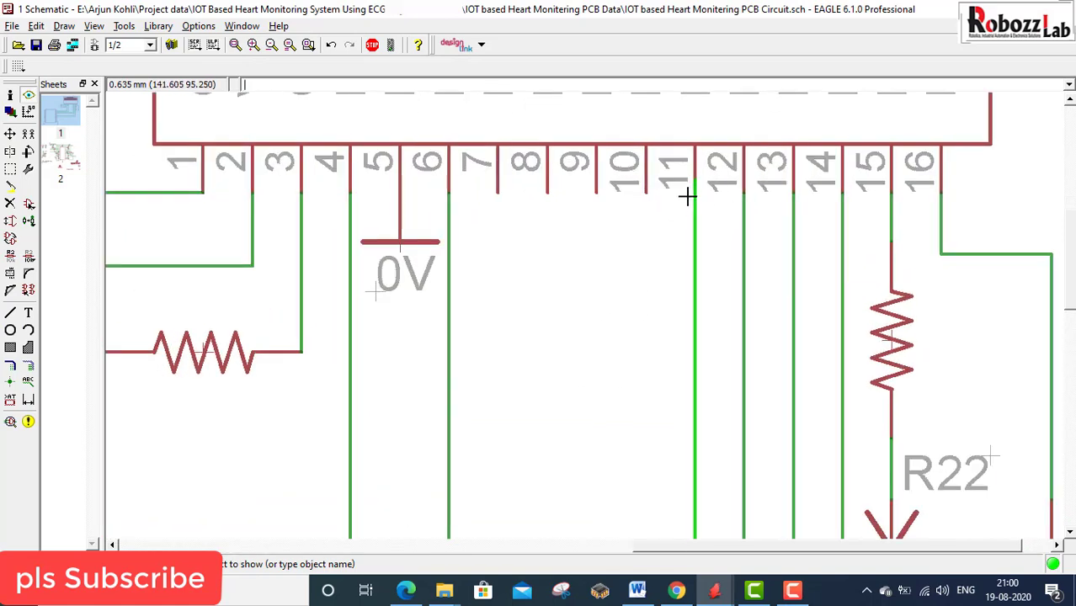
{"action": "scroll", "coordinate": [711, 173], "scroll_direction": "up", "scroll_amount": 3}
{"action": "left_click", "coordinate": [708, 162]}
{"action": "scroll", "coordinate": [704, 166], "scroll_direction": "up", "scroll_amount": 1}
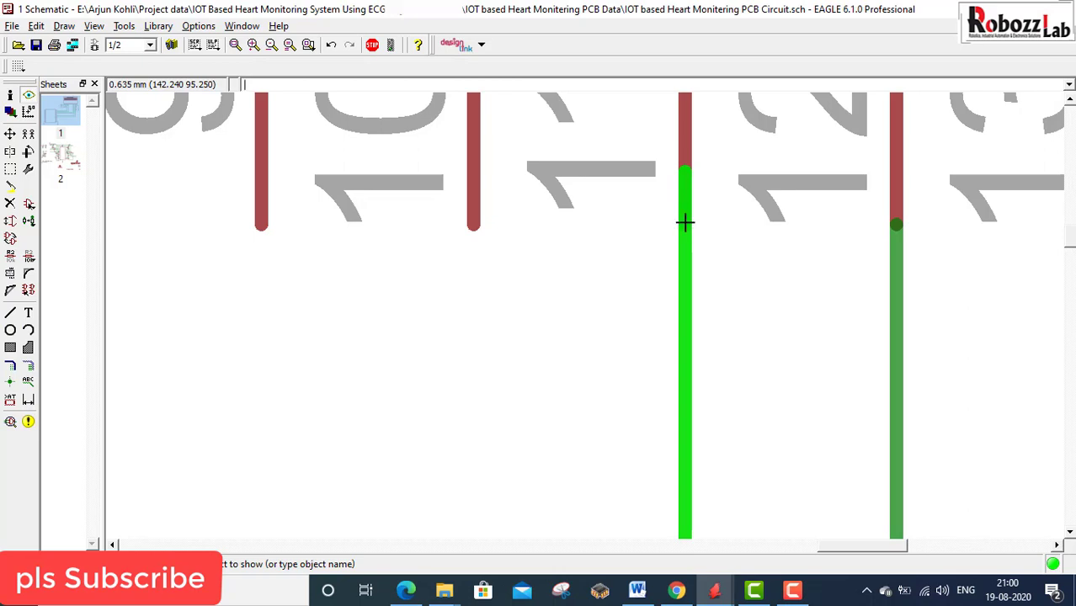
- Try moving the D3 net's wire end onto LCD pin 11, and highlight the net again to check the joint
{"action": "left_click", "coordinate": [10, 133]}
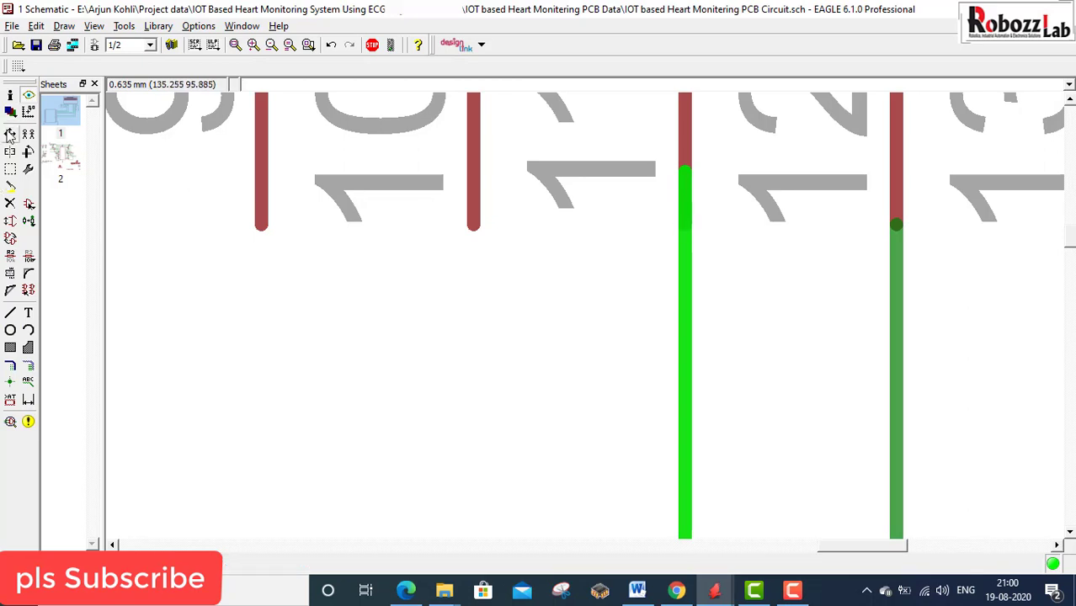
{"action": "left_click", "coordinate": [687, 220]}
{"action": "left_click", "coordinate": [26, 96]}
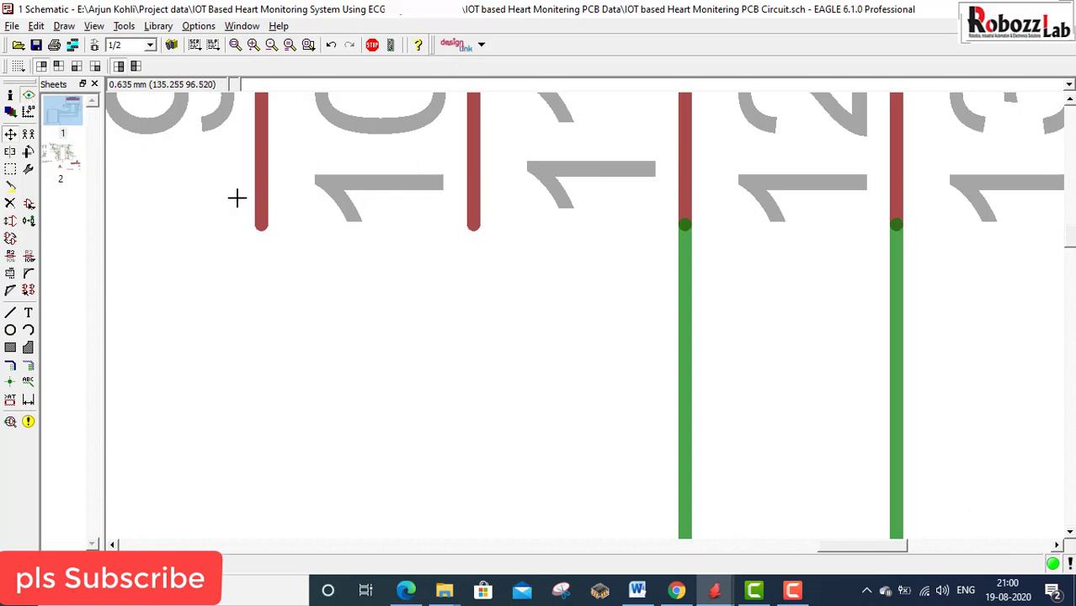
{"action": "left_click", "coordinate": [685, 335]}
{"action": "scroll", "coordinate": [655, 287], "scroll_direction": "down", "scroll_amount": 4}
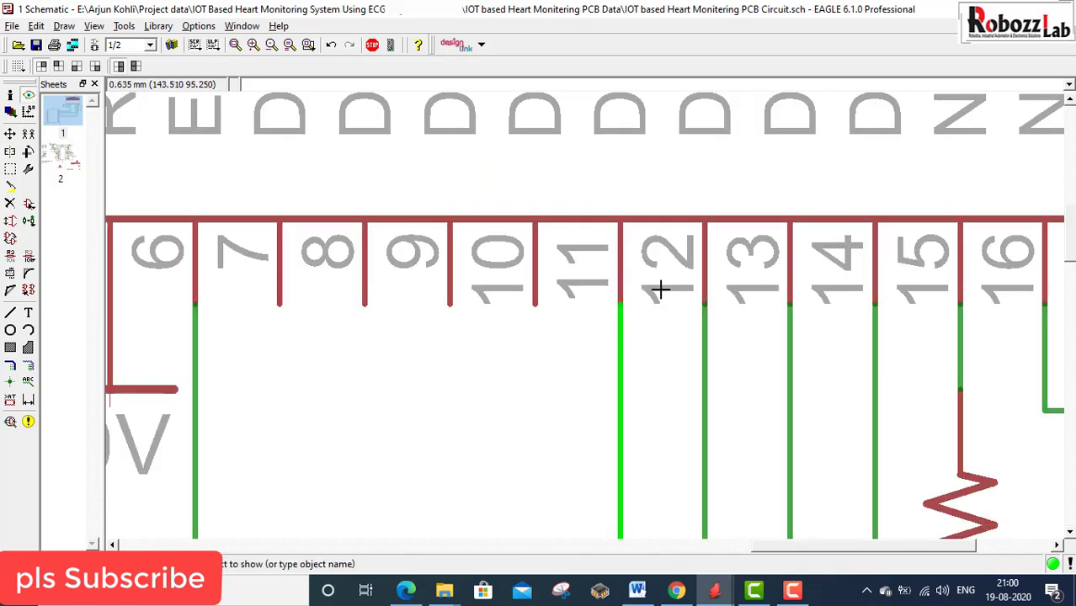
{"action": "scroll", "coordinate": [607, 309], "scroll_direction": "up", "scroll_amount": 4}
{"action": "scroll", "coordinate": [629, 372], "scroll_direction": "down", "scroll_amount": 3}
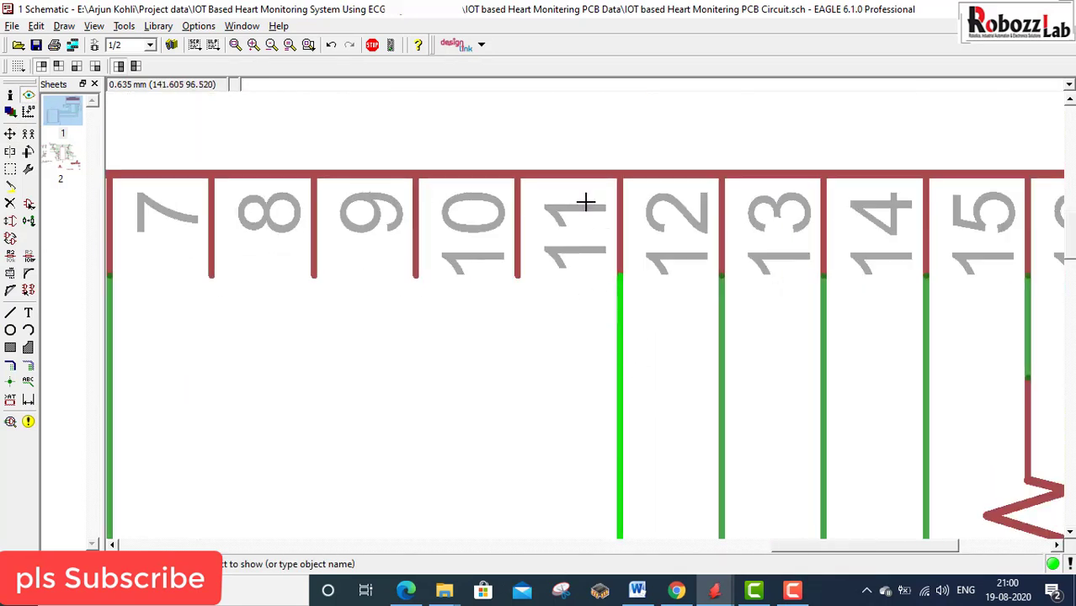
{"action": "scroll", "coordinate": [581, 200], "scroll_direction": "down", "scroll_amount": 2}
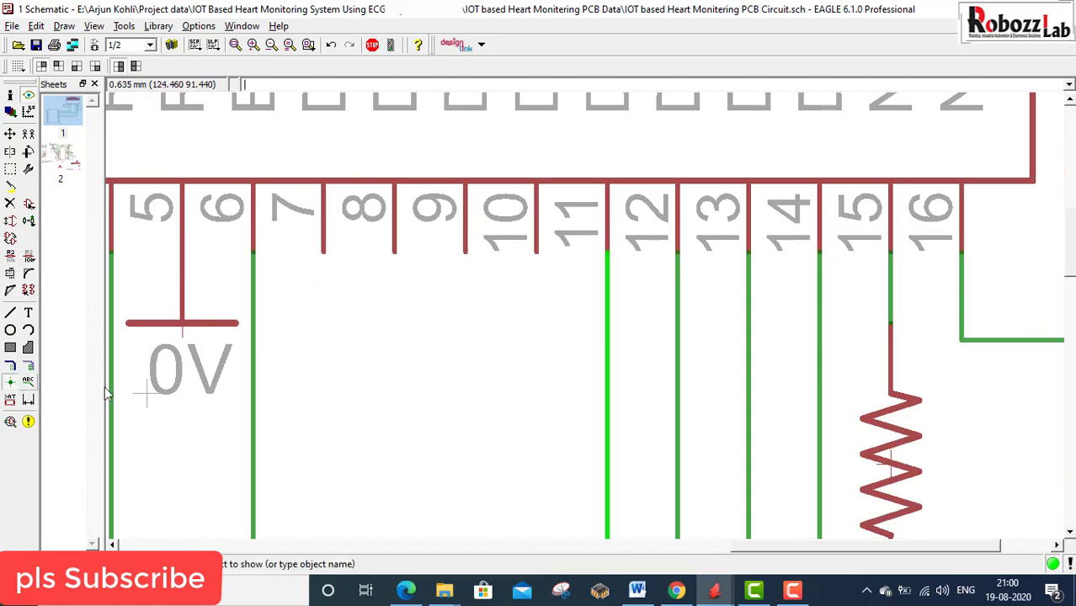
- Delete the vertical D3 net segment below LCD pin 11
{"action": "left_click", "coordinate": [11, 383]}
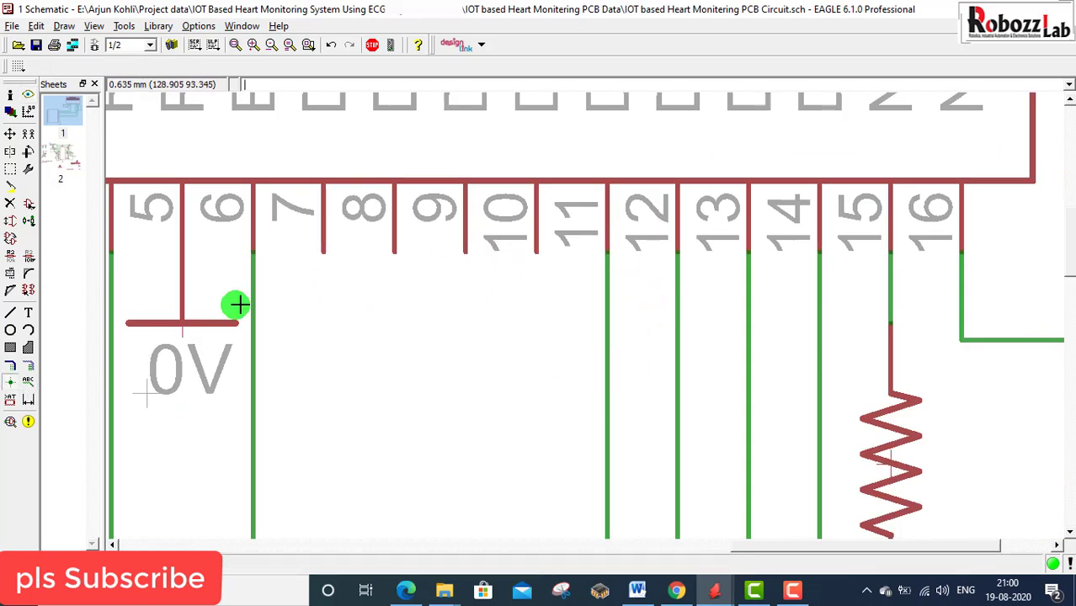
{"action": "left_click", "coordinate": [10, 203]}
{"action": "left_click", "coordinate": [606, 410]}
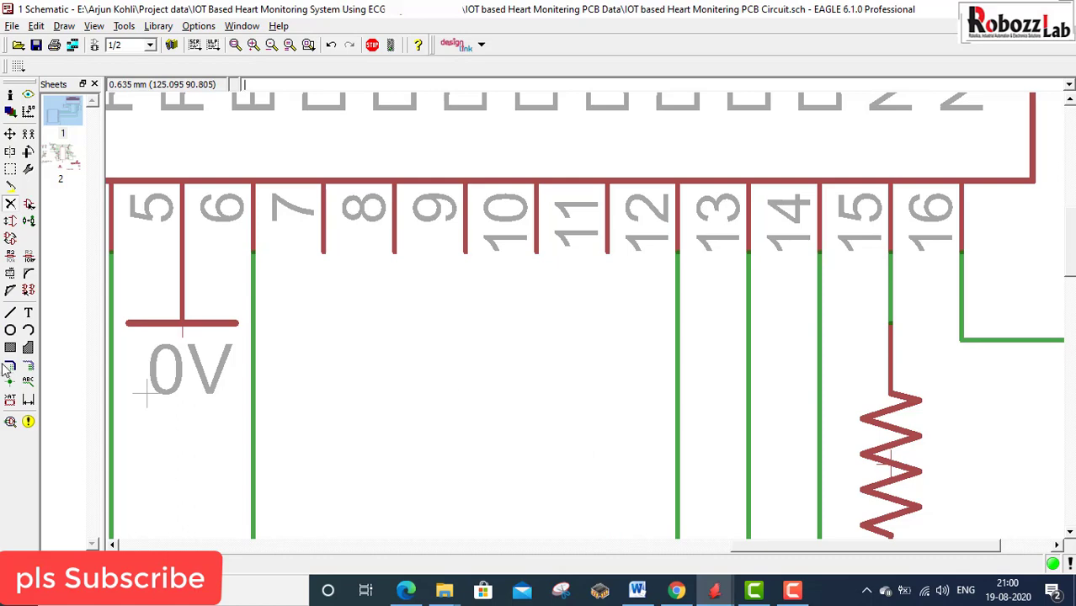
- Draw a vertical net wire from the open end of the D3 net up to LCD pin 11
{"action": "left_click", "coordinate": [10, 313]}
{"action": "scroll", "coordinate": [572, 296], "scroll_direction": "down", "scroll_amount": 2}
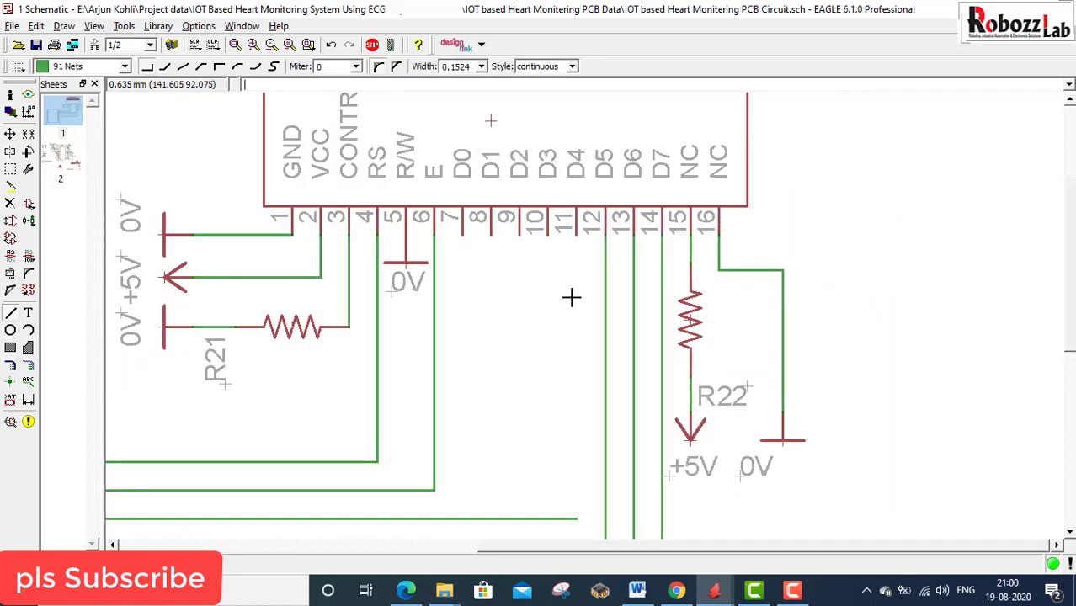
{"action": "scroll", "coordinate": [566, 500], "scroll_direction": "up", "scroll_amount": 2}
{"action": "left_click", "coordinate": [585, 529]}
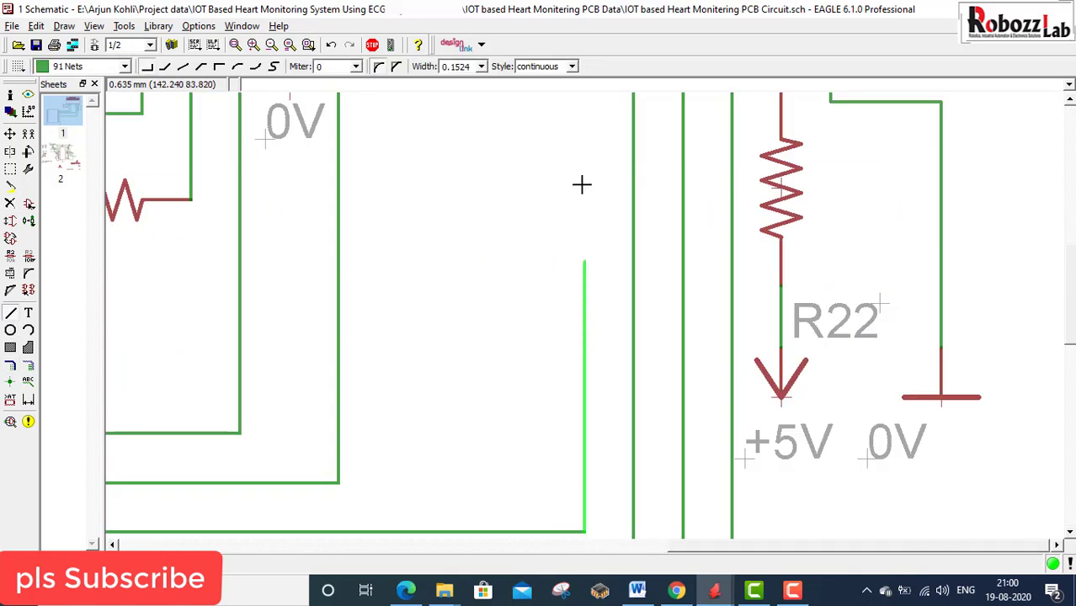
{"action": "scroll", "coordinate": [600, 318], "scroll_direction": "down", "scroll_amount": 2}
{"action": "scroll", "coordinate": [588, 211], "scroll_direction": "up", "scroll_amount": 3}
{"action": "scroll", "coordinate": [595, 211], "scroll_direction": "up", "scroll_amount": 1}
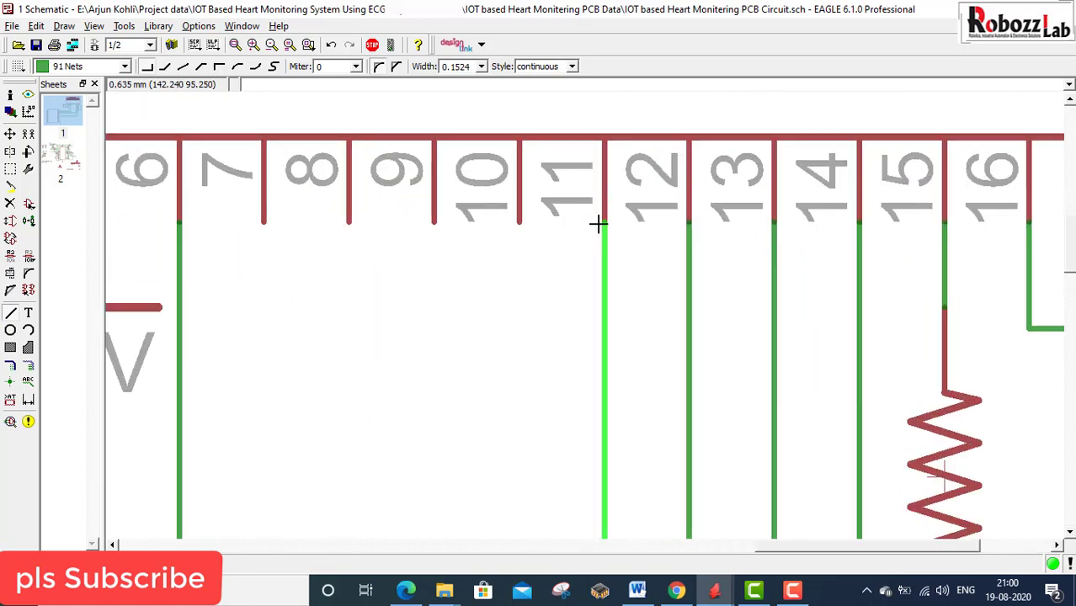
{"action": "left_click", "coordinate": [598, 221]}
- Highlight the redrawn D3 net in the schematic and check pad D3's airwire in the board layout
{"action": "left_click", "coordinate": [28, 94]}
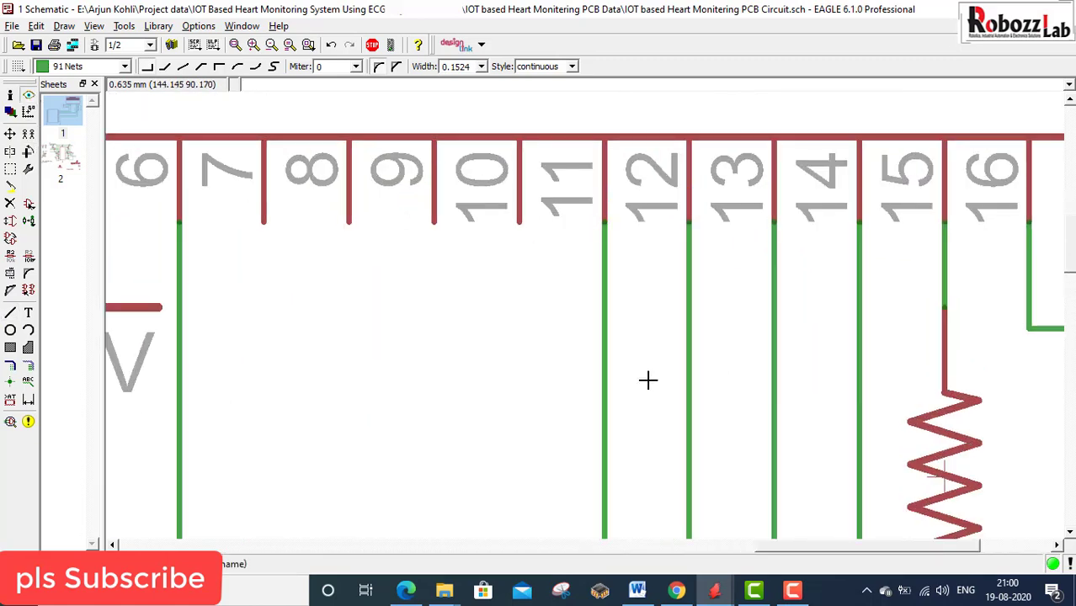
{"action": "left_click", "coordinate": [621, 375]}
{"action": "key", "text": "alt+Tab"}
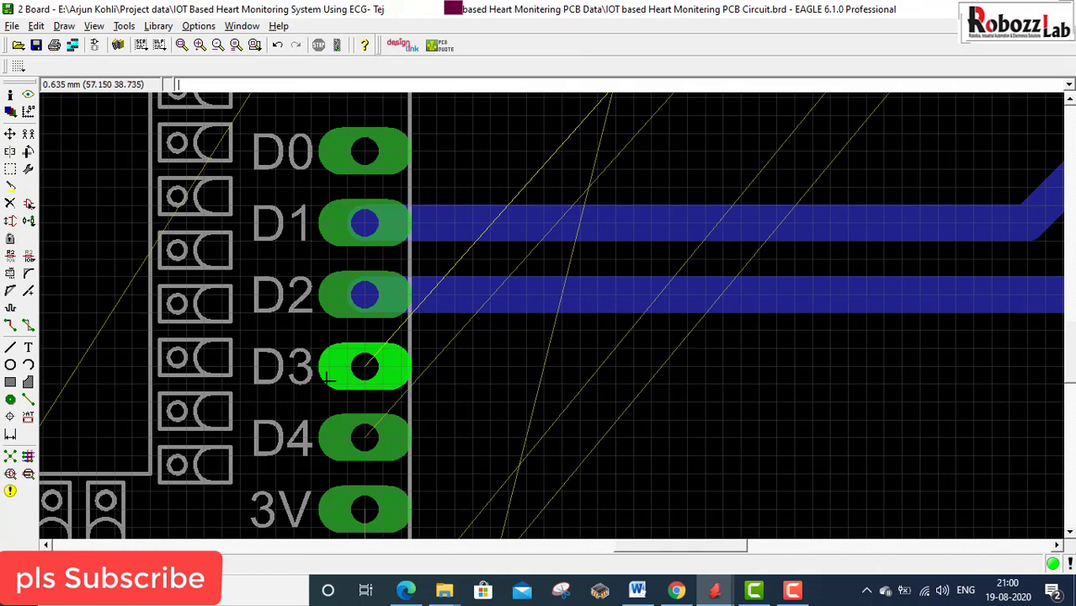
- Try routing NodeMCU pad D3 to LCD pin 11 on the Bottom layer at 1.27 mm width, and rip up the trace
{"action": "left_click", "coordinate": [11, 326]}
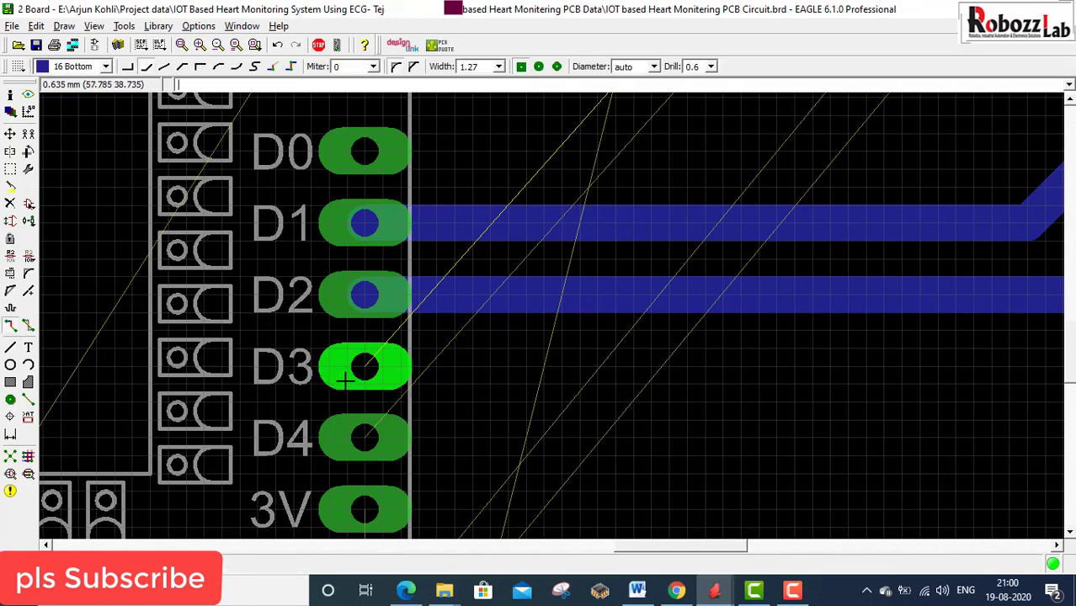
{"action": "left_click", "coordinate": [344, 380]}
{"action": "scroll", "coordinate": [412, 395], "scroll_direction": "down", "scroll_amount": 3}
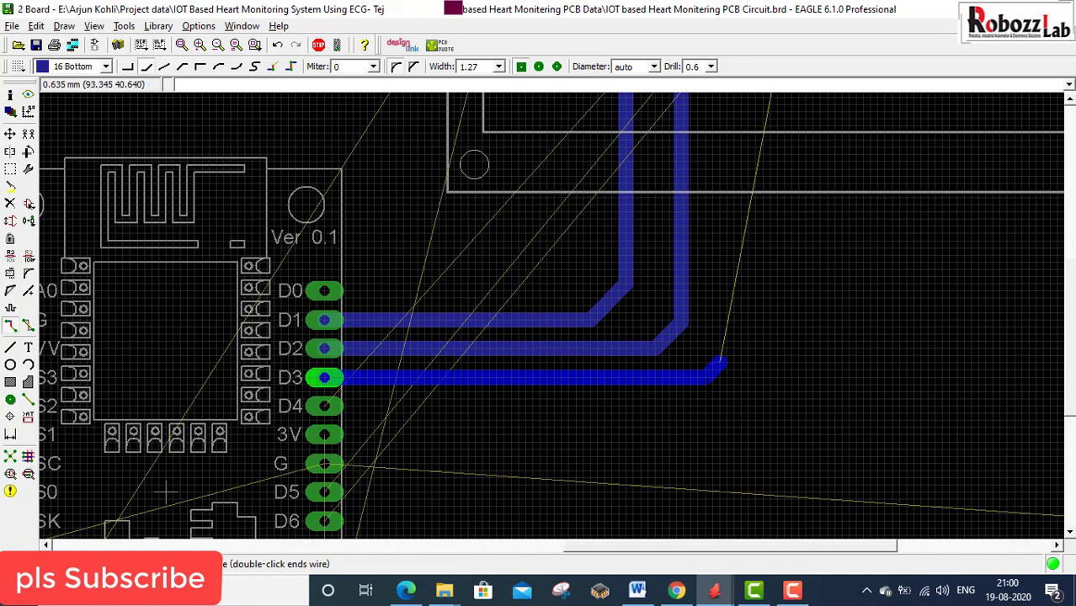
{"action": "scroll", "coordinate": [720, 362], "scroll_direction": "down", "scroll_amount": 3}
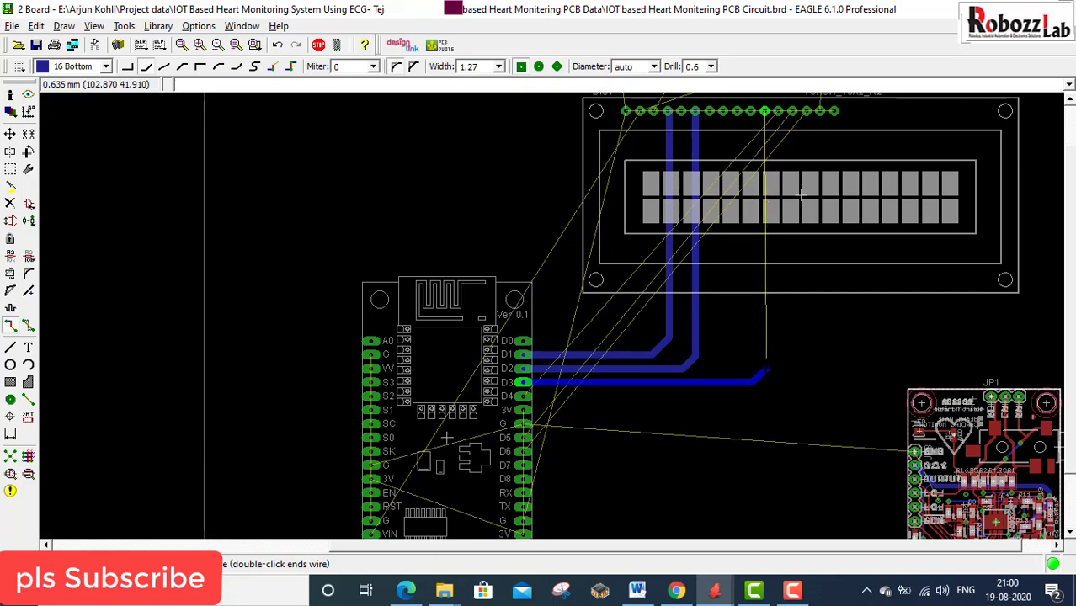
{"action": "scroll", "coordinate": [765, 370], "scroll_direction": "up", "scroll_amount": 1}
{"action": "scroll", "coordinate": [764, 370], "scroll_direction": "up", "scroll_amount": 1}
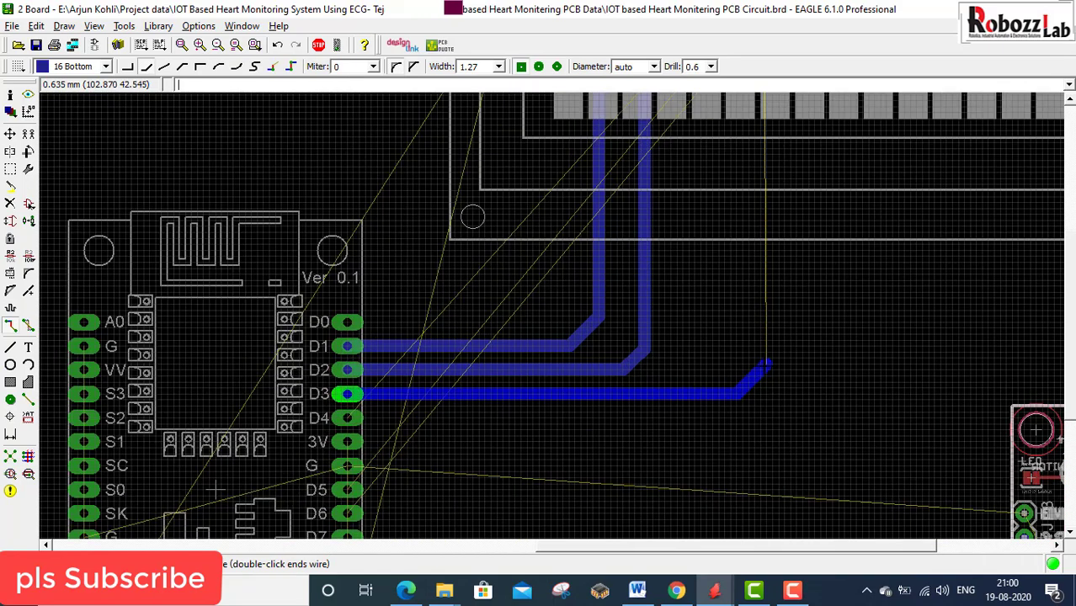
{"action": "scroll", "coordinate": [765, 366], "scroll_direction": "down", "scroll_amount": 1}
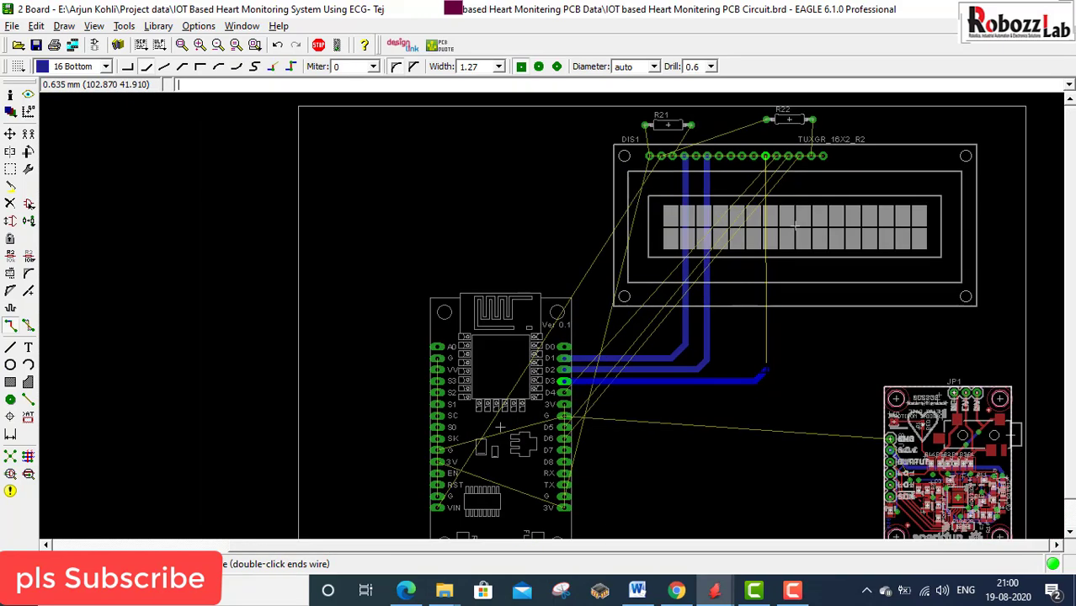
{"action": "scroll", "coordinate": [766, 370], "scroll_direction": "up", "scroll_amount": 1}
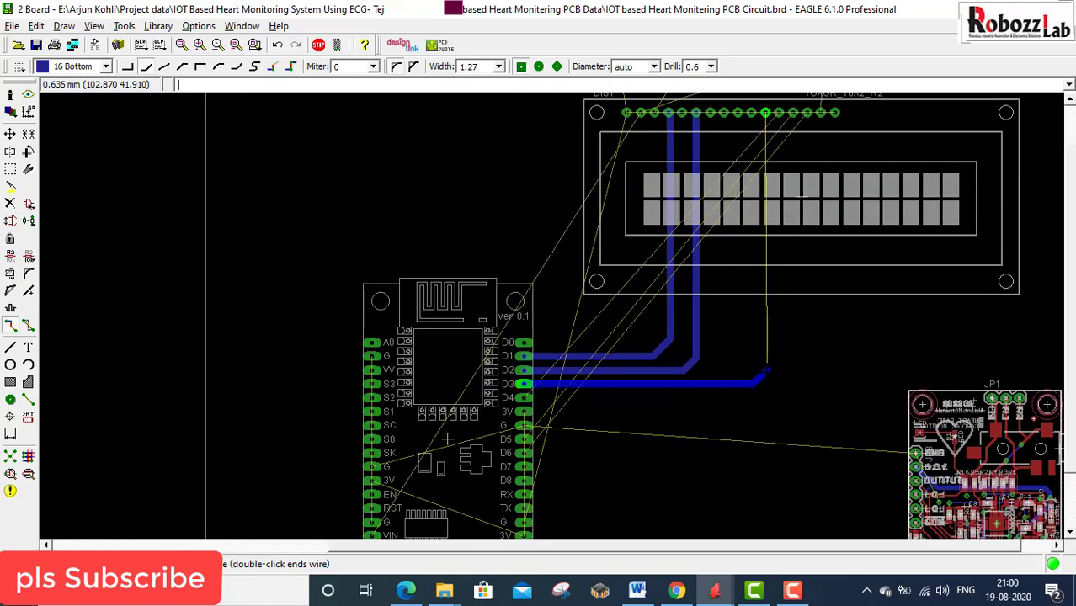
{"action": "left_click", "coordinate": [765, 371]}
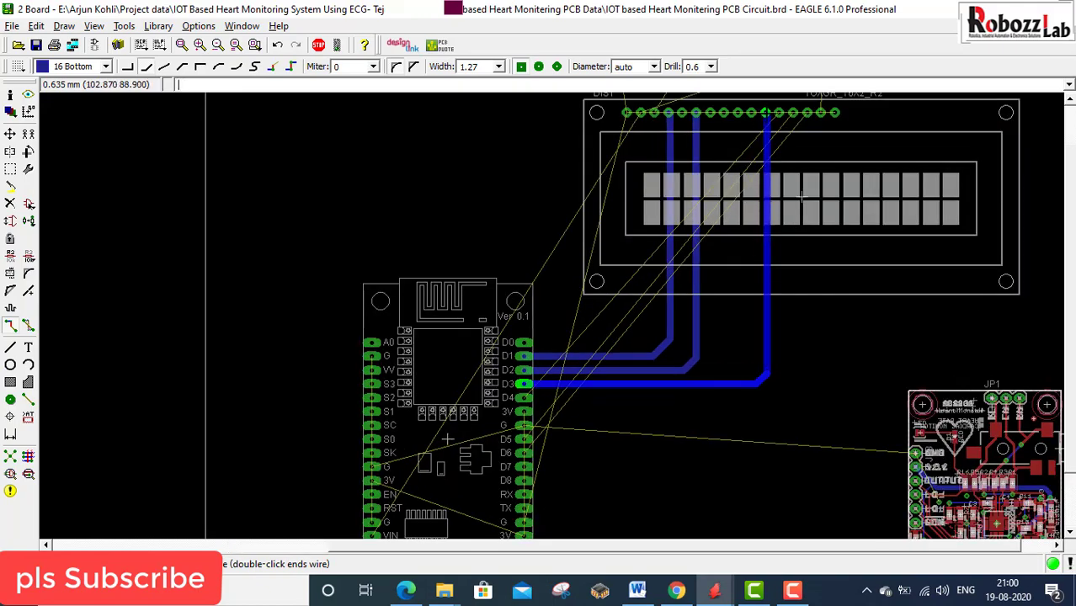
{"action": "scroll", "coordinate": [766, 112], "scroll_direction": "up", "scroll_amount": 2}
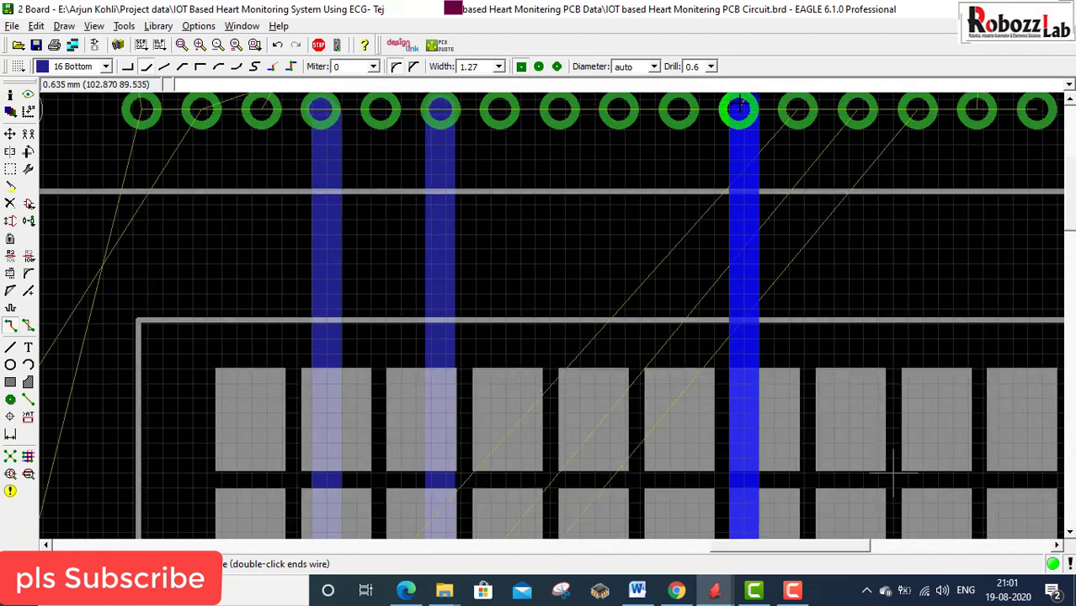
{"action": "left_click", "coordinate": [737, 110]}
{"action": "scroll", "coordinate": [893, 477], "scroll_direction": "down", "scroll_amount": 2}
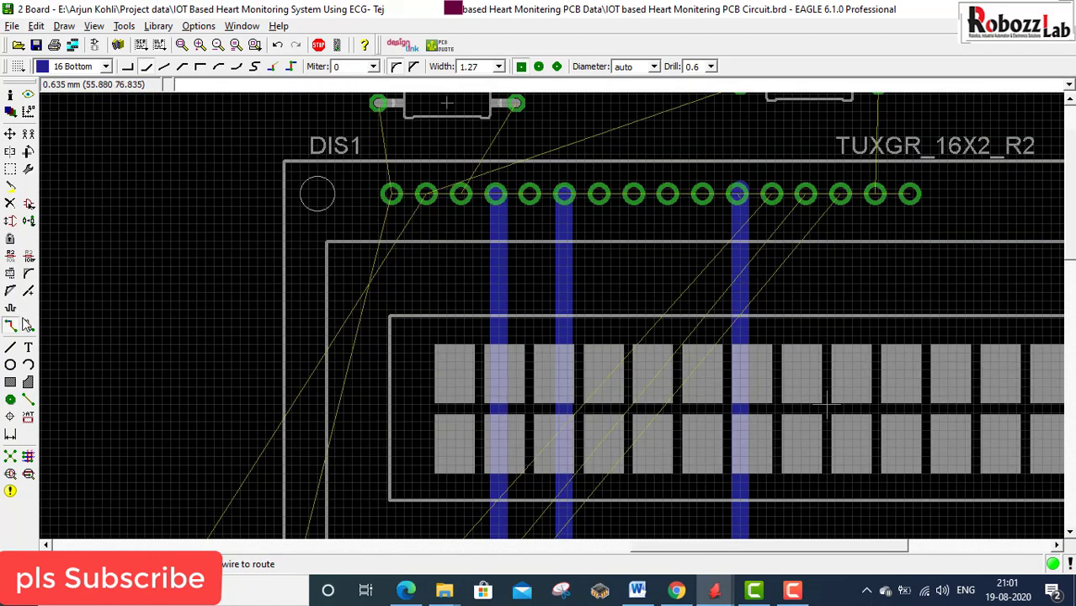
{"action": "left_click", "coordinate": [28, 326]}
{"action": "left_click", "coordinate": [747, 454]}
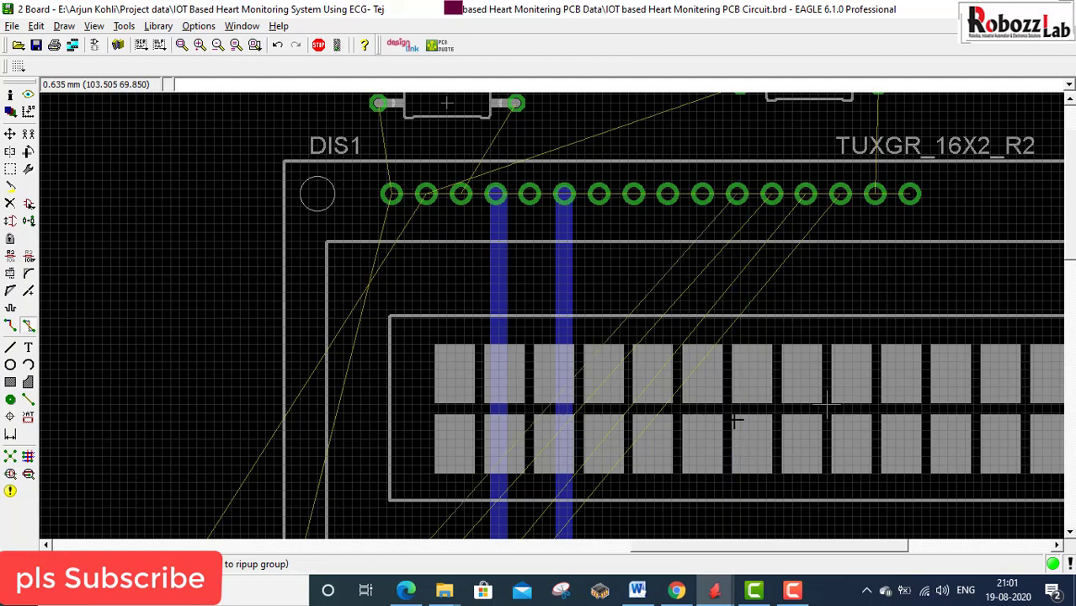
- Route a 1.27 mm Bottom-layer trace from LCD pin 11 straight down, with a short diagonal corner, across to NodeMCU pad D3
{"action": "left_click", "coordinate": [10, 326]}
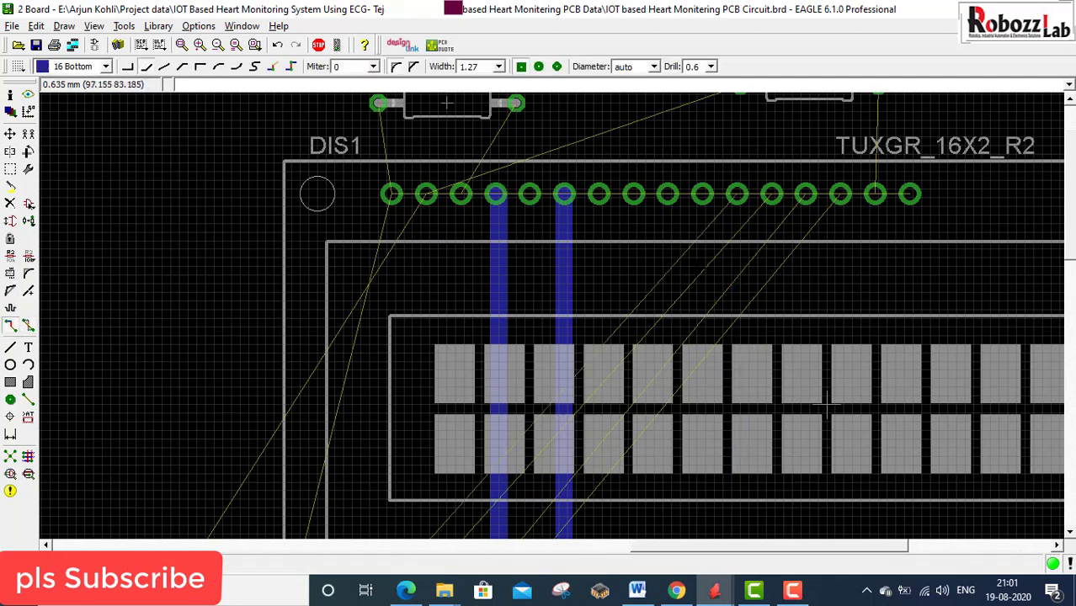
{"action": "left_click", "coordinate": [735, 195]}
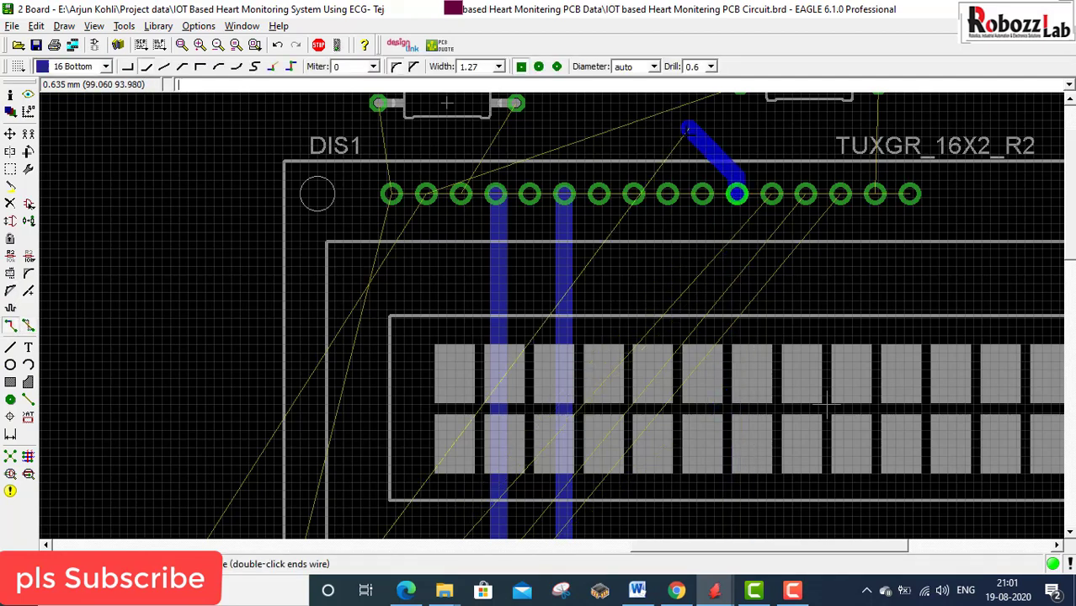
{"action": "scroll", "coordinate": [689, 126], "scroll_direction": "down", "scroll_amount": 3}
{"action": "scroll", "coordinate": [712, 434], "scroll_direction": "up", "scroll_amount": 3}
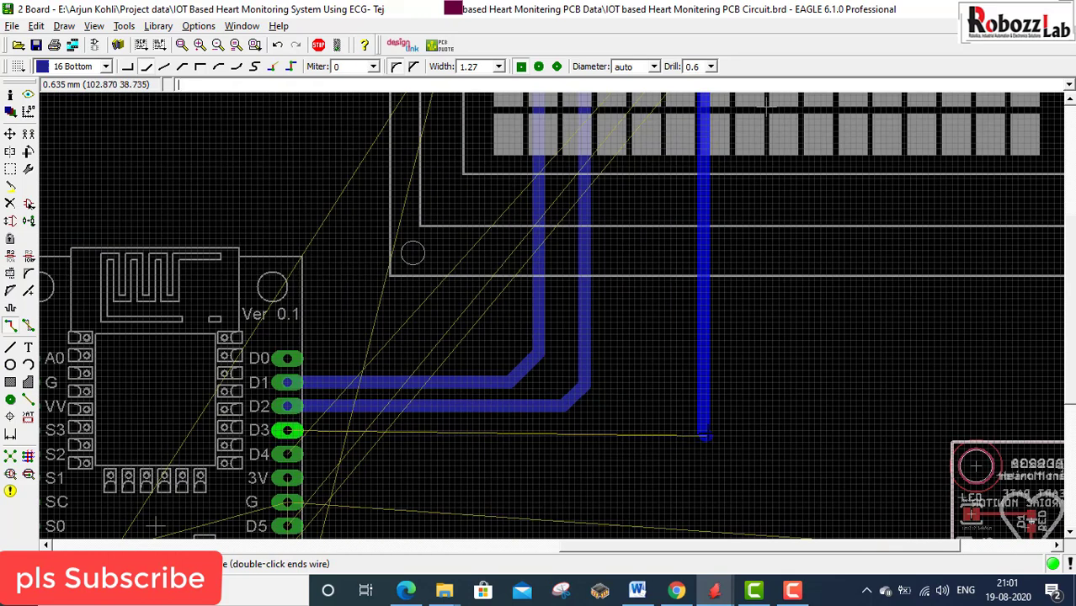
{"action": "left_click", "coordinate": [698, 429]}
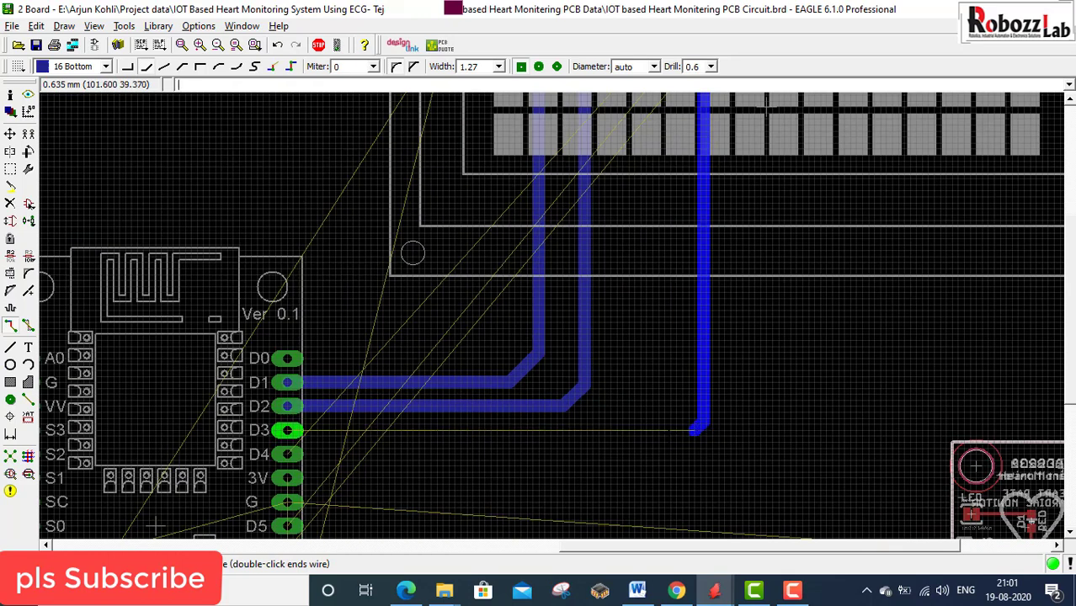
{"action": "left_click", "coordinate": [284, 430]}
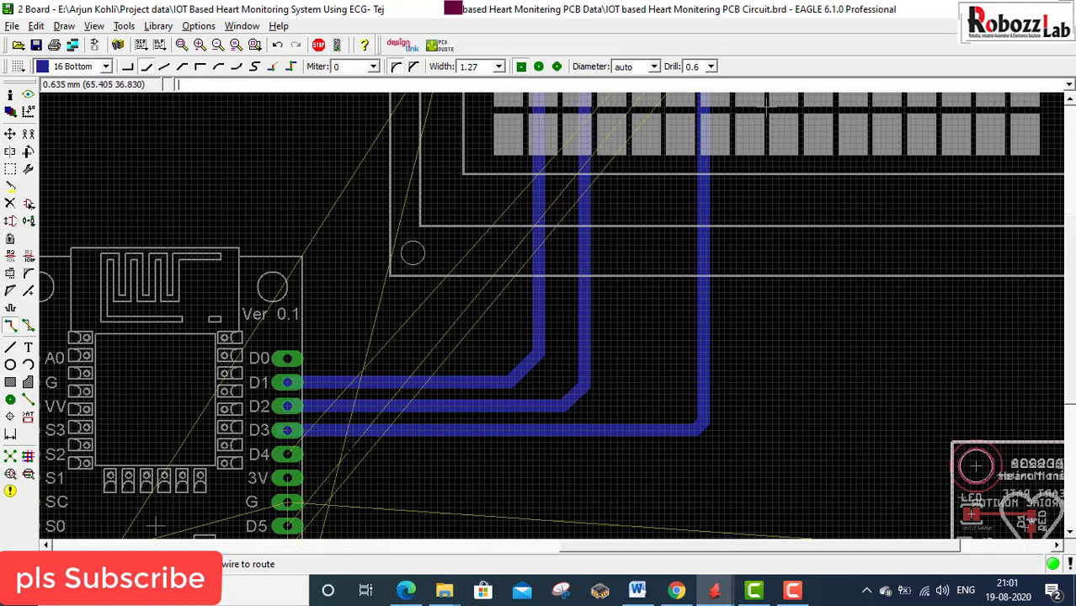
- Route LCD pin 12 to NodeMCU pad D4 on the Bottom layer, running parallel outside the D3 trace
{"action": "scroll", "coordinate": [352, 446], "scroll_direction": "down", "scroll_amount": 3}
{"action": "scroll", "coordinate": [542, 160], "scroll_direction": "up", "scroll_amount": 3}
{"action": "left_click", "coordinate": [569, 167]}
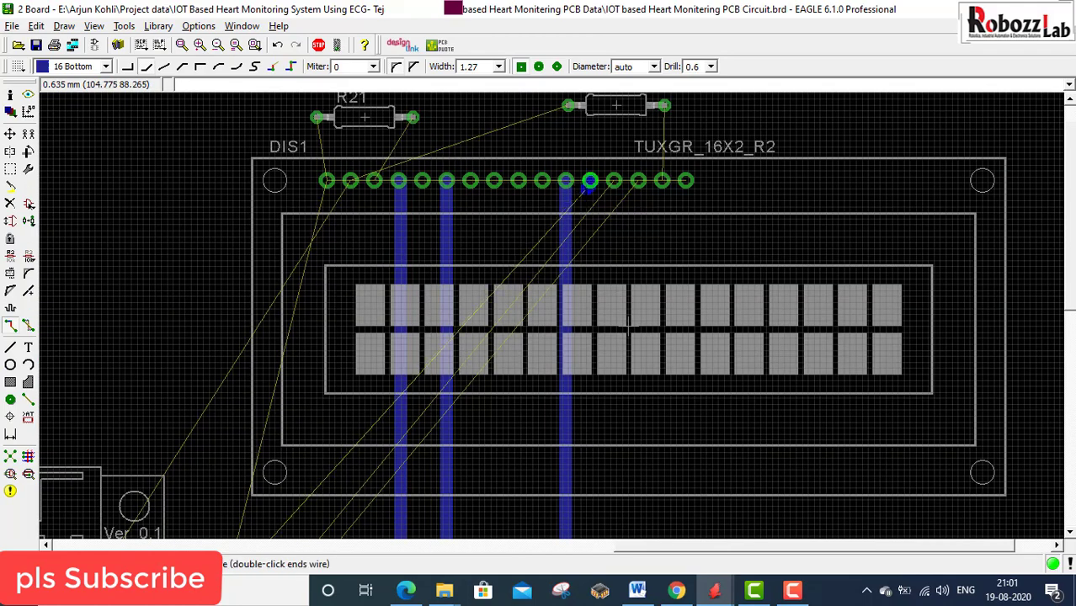
{"action": "scroll", "coordinate": [589, 248], "scroll_direction": "down", "scroll_amount": 3}
{"action": "scroll", "coordinate": [586, 457], "scroll_direction": "up", "scroll_amount": 2}
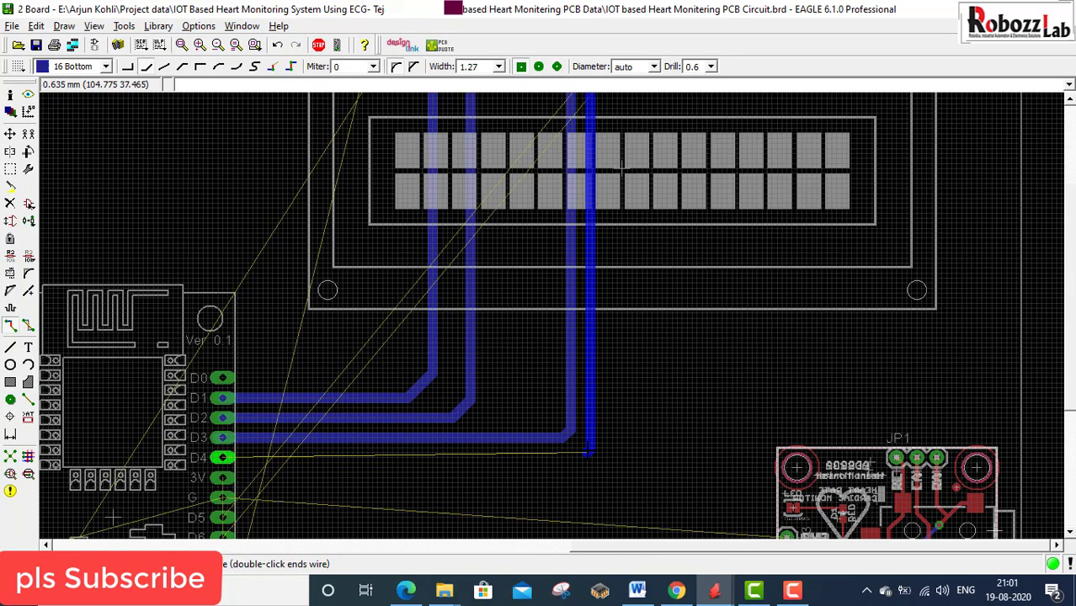
{"action": "scroll", "coordinate": [581, 461], "scroll_direction": "up", "scroll_amount": 3}
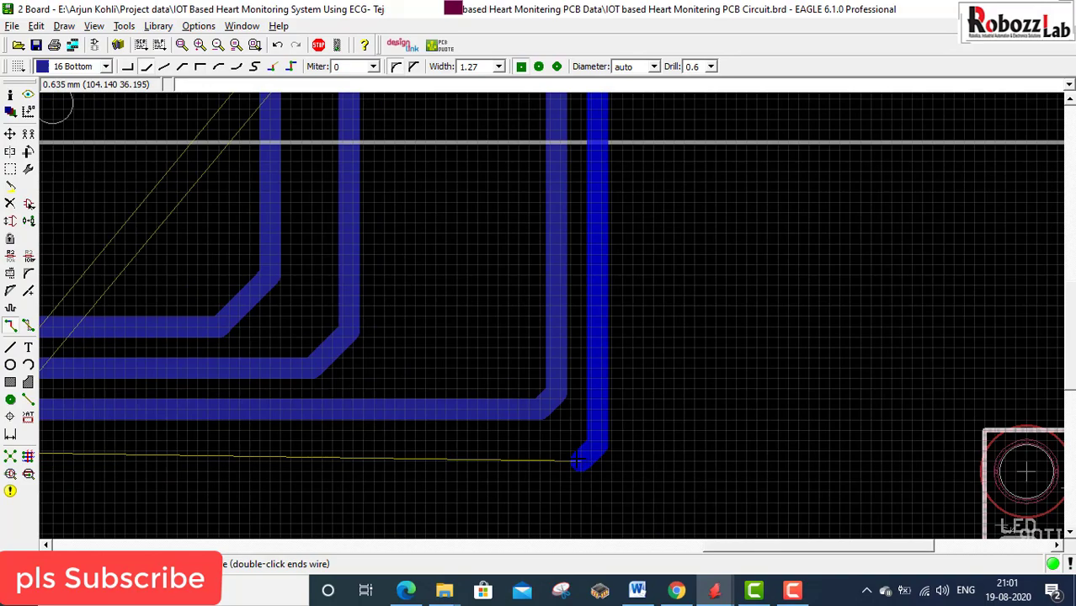
{"action": "left_click", "coordinate": [571, 451]}
{"action": "scroll", "coordinate": [572, 452], "scroll_direction": "down", "scroll_amount": 4}
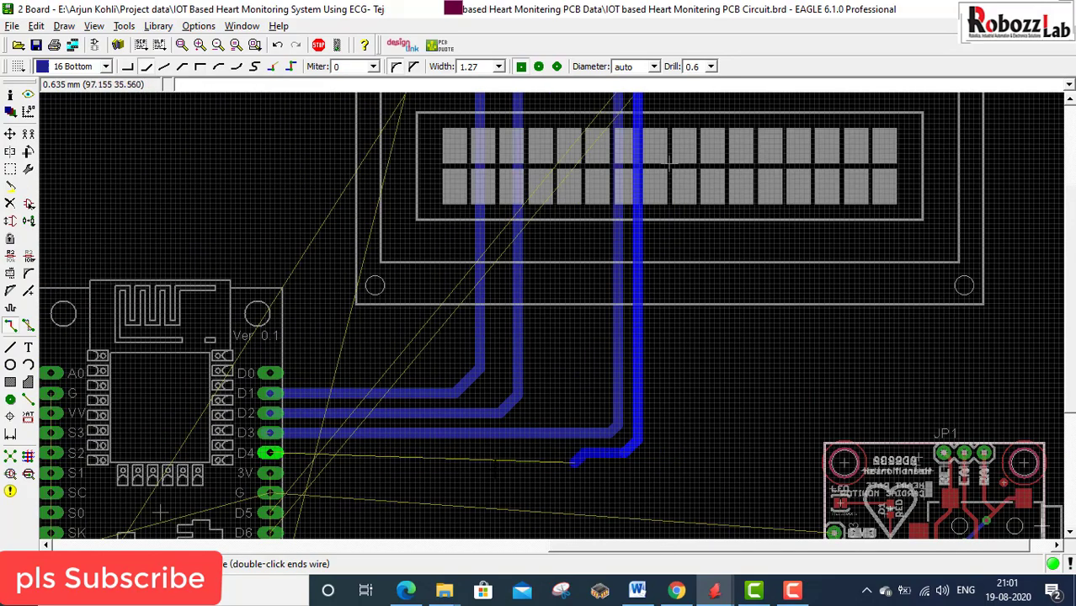
{"action": "scroll", "coordinate": [271, 452], "scroll_direction": "up", "scroll_amount": 2}
{"action": "left_click", "coordinate": [262, 454]}
{"action": "scroll", "coordinate": [364, 454], "scroll_direction": "down", "scroll_amount": 2}
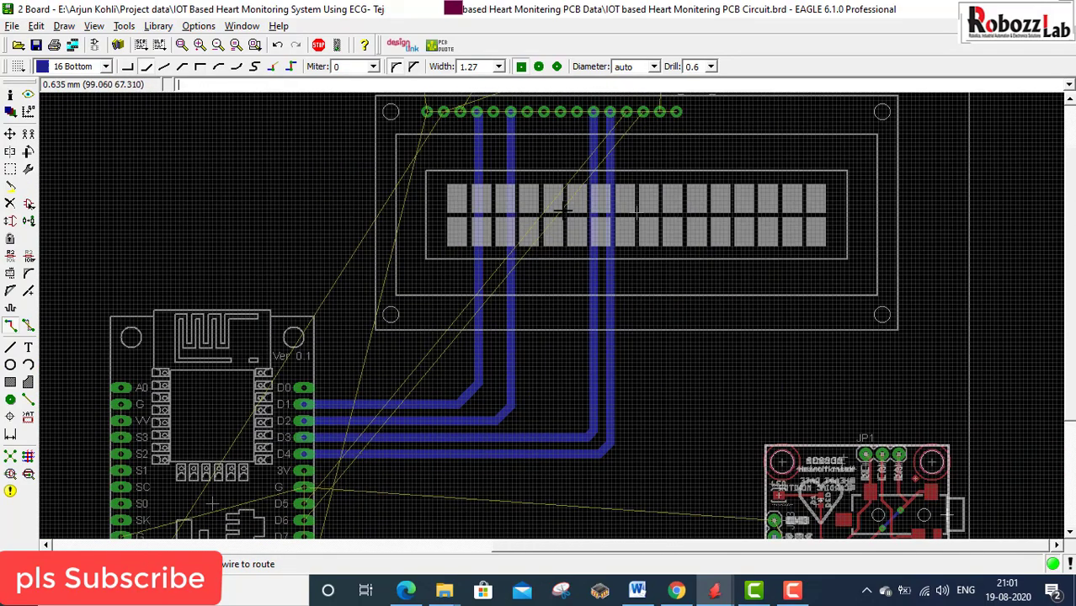
- Route LCD pin 13 to NodeMCU pad D5 on the Bottom layer, running parallel outside the D4 trace with a diagonal corner
{"action": "scroll", "coordinate": [658, 312], "scroll_direction": "down", "scroll_amount": 2}
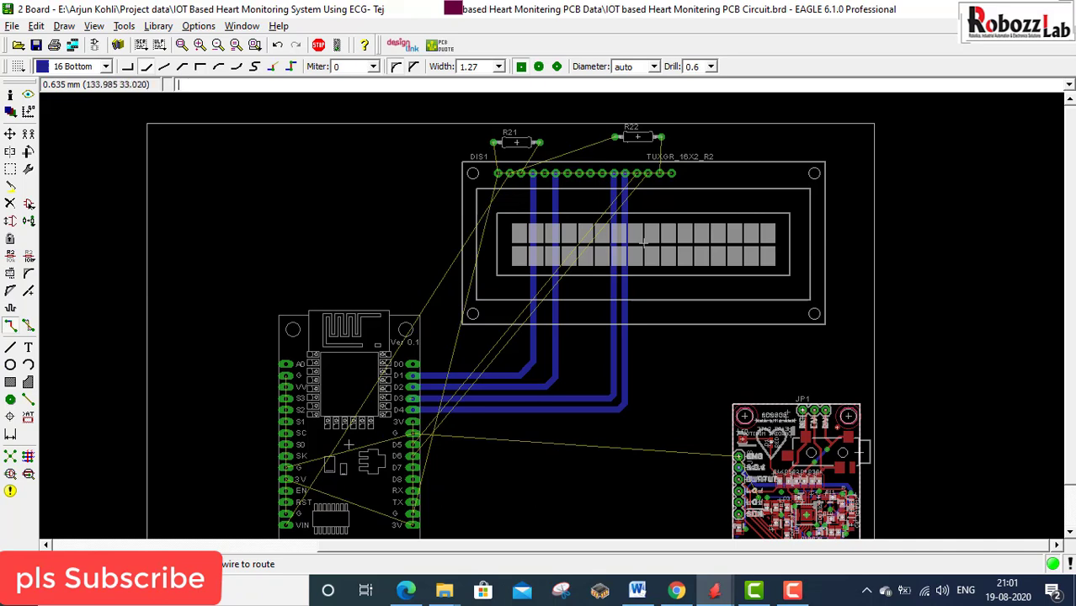
{"action": "scroll", "coordinate": [607, 257], "scroll_direction": "down", "scroll_amount": 1}
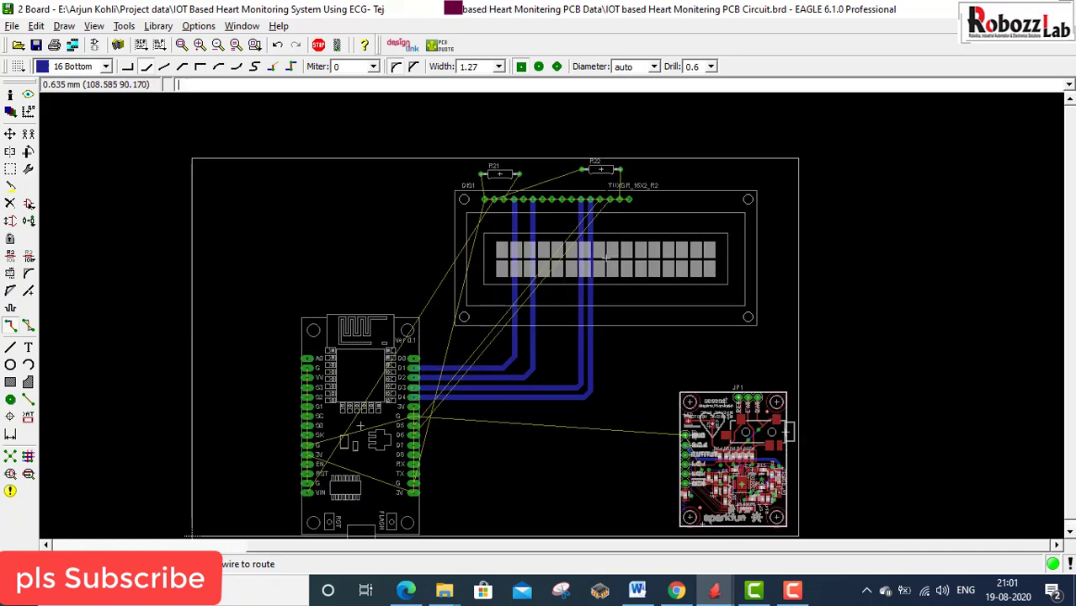
{"action": "scroll", "coordinate": [606, 257], "scroll_direction": "up", "scroll_amount": 2}
{"action": "left_click", "coordinate": [606, 237]}
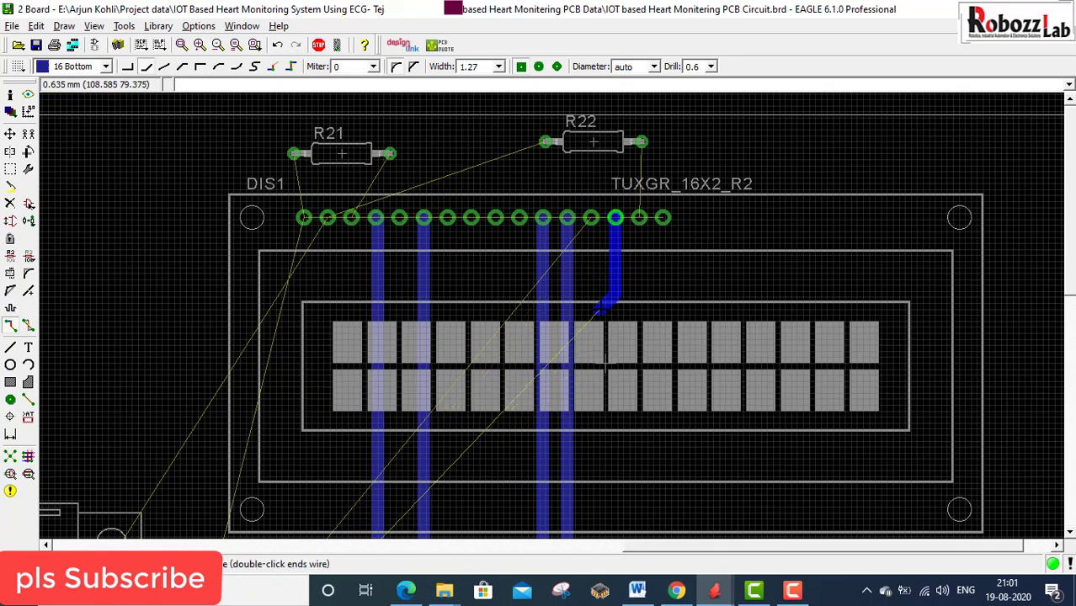
{"action": "scroll", "coordinate": [590, 305], "scroll_direction": "down", "scroll_amount": 2}
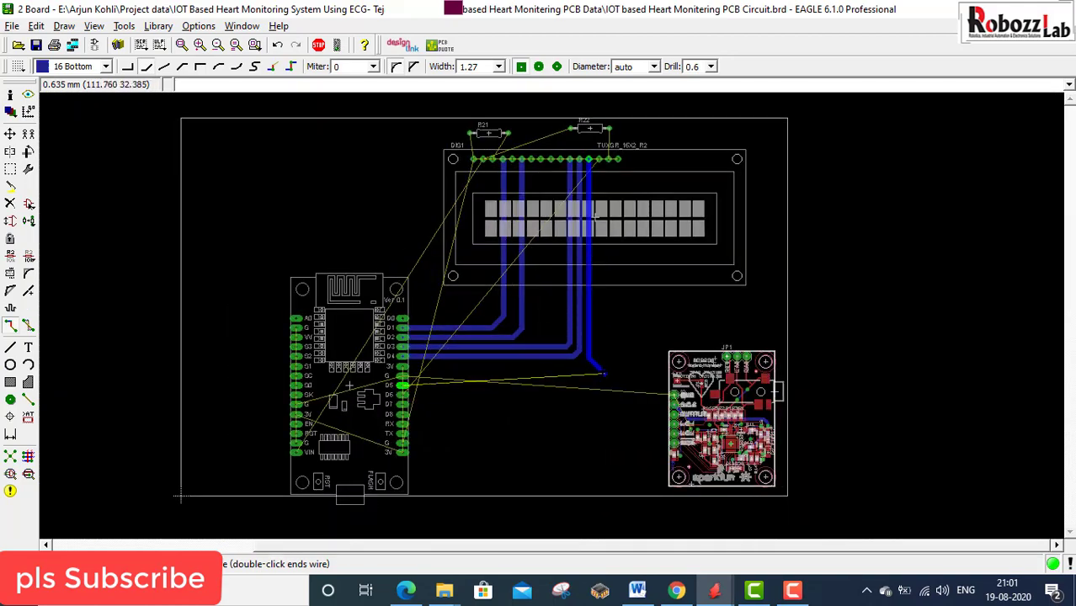
{"action": "scroll", "coordinate": [603, 374], "scroll_direction": "up", "scroll_amount": 4}
{"action": "scroll", "coordinate": [602, 367], "scroll_direction": "down", "scroll_amount": 1}
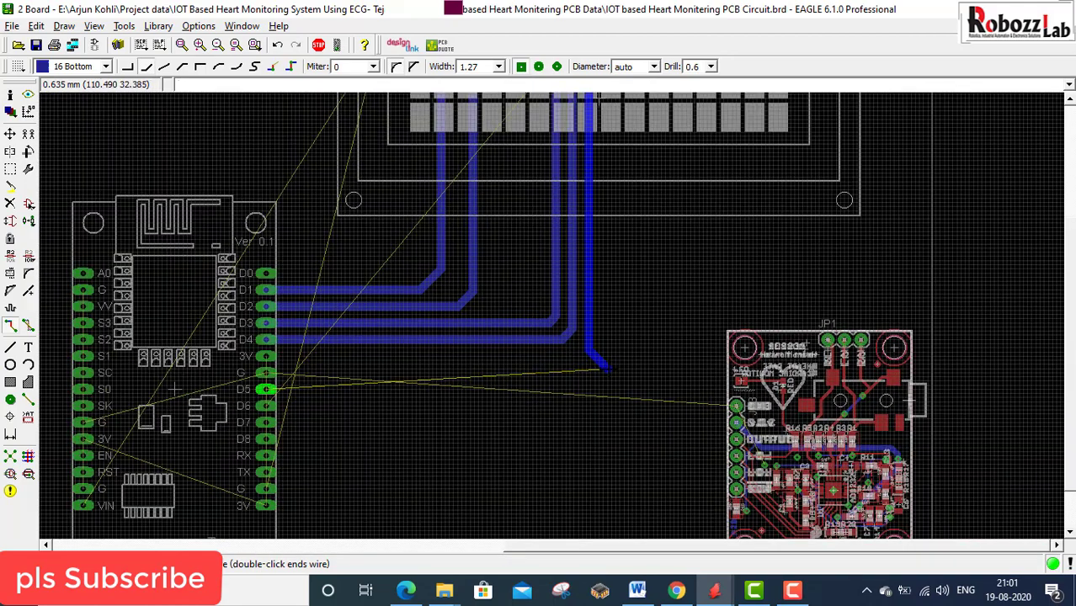
{"action": "scroll", "coordinate": [603, 367], "scroll_direction": "up", "scroll_amount": 1}
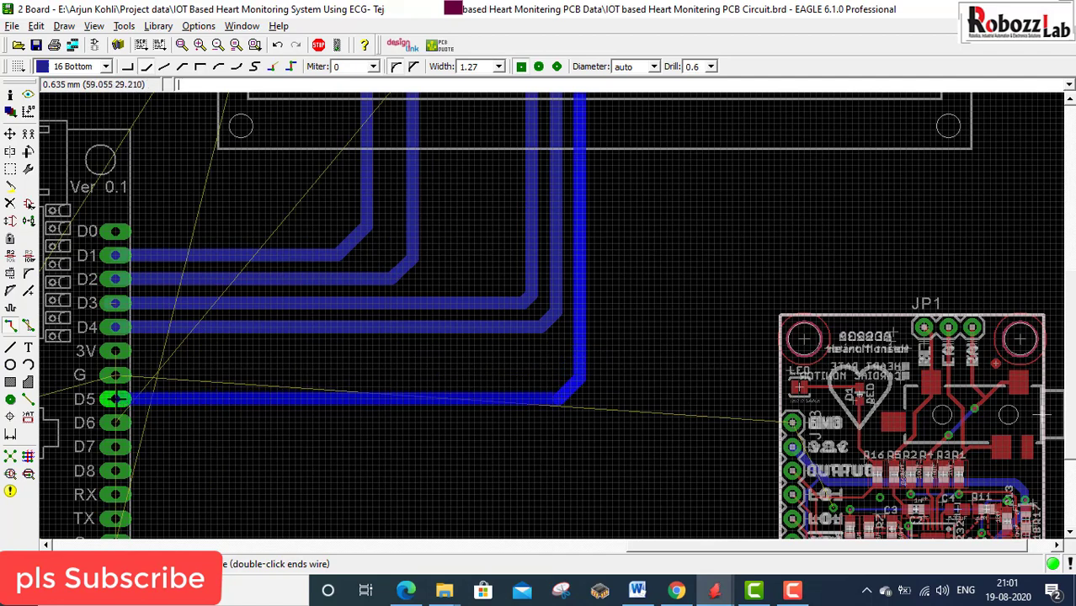
{"action": "left_click", "coordinate": [115, 399]}
- Route LCD pin 14 to NodeMCU pad D6 on the Bottom layer, running parallel outside the D5 trace with a diagonal corner
{"action": "scroll", "coordinate": [421, 370], "scroll_direction": "down", "scroll_amount": 4}
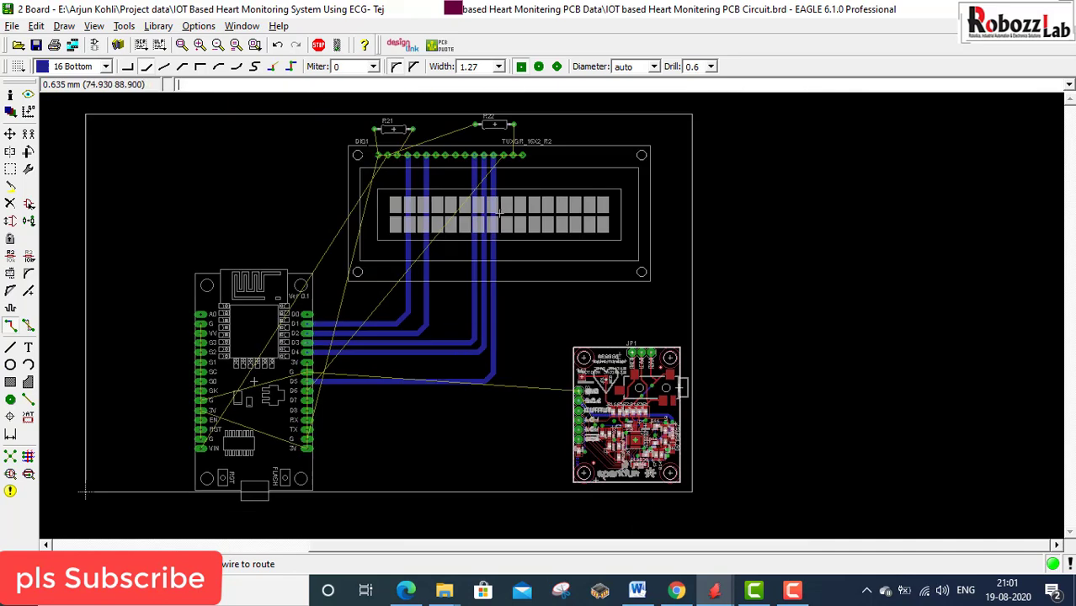
{"action": "scroll", "coordinate": [499, 212], "scroll_direction": "up", "scroll_amount": 3}
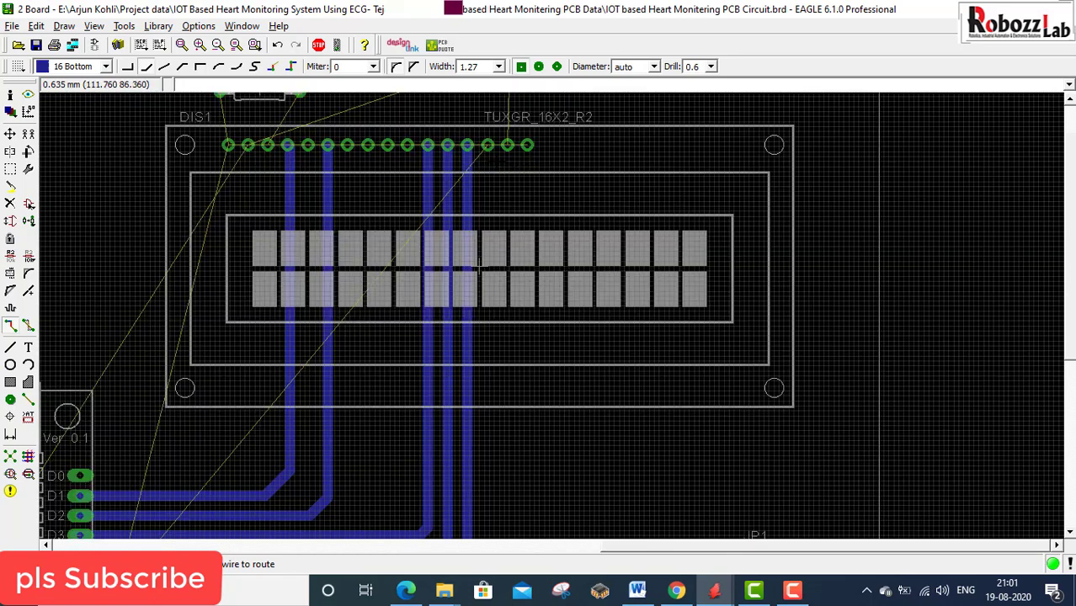
{"action": "left_click", "coordinate": [480, 268]}
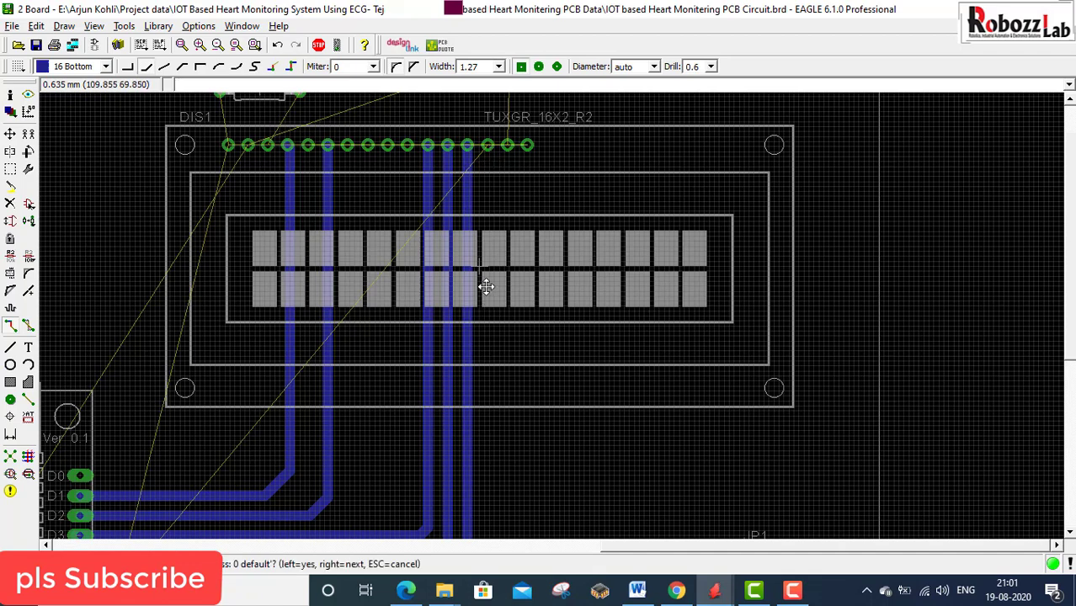
{"action": "scroll", "coordinate": [459, 83], "scroll_direction": "down", "scroll_amount": 3}
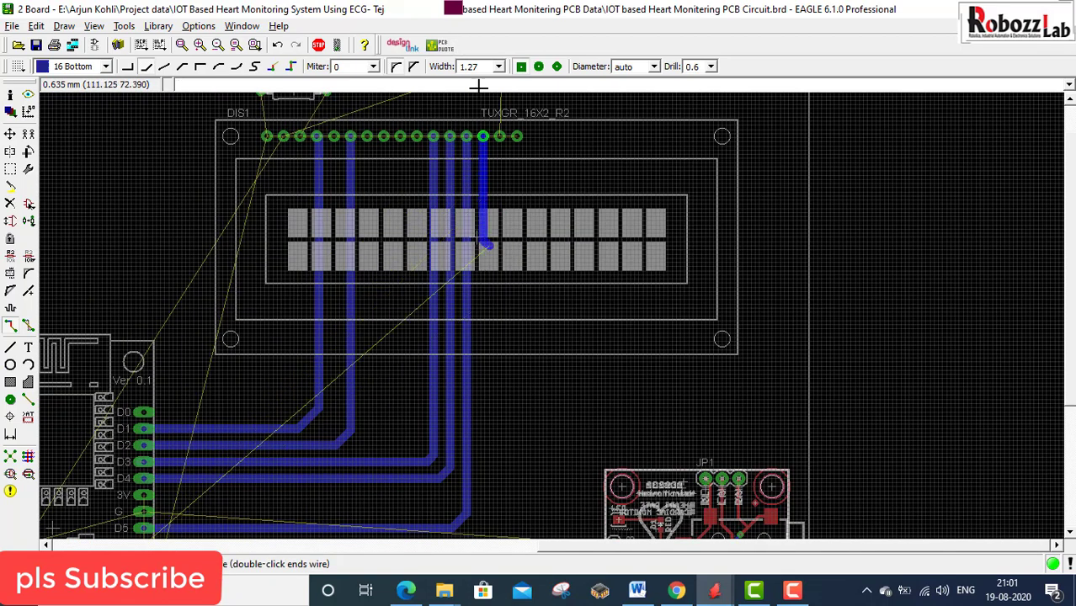
{"action": "scroll", "coordinate": [503, 367], "scroll_direction": "up", "scroll_amount": 2}
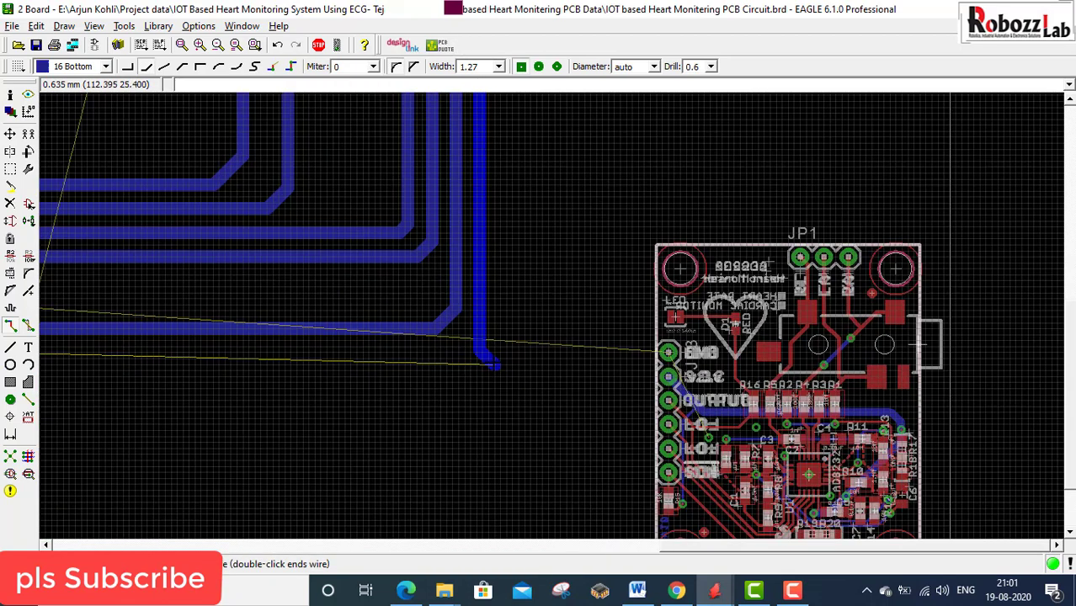
{"action": "scroll", "coordinate": [171, 355], "scroll_direction": "up", "scroll_amount": 3}
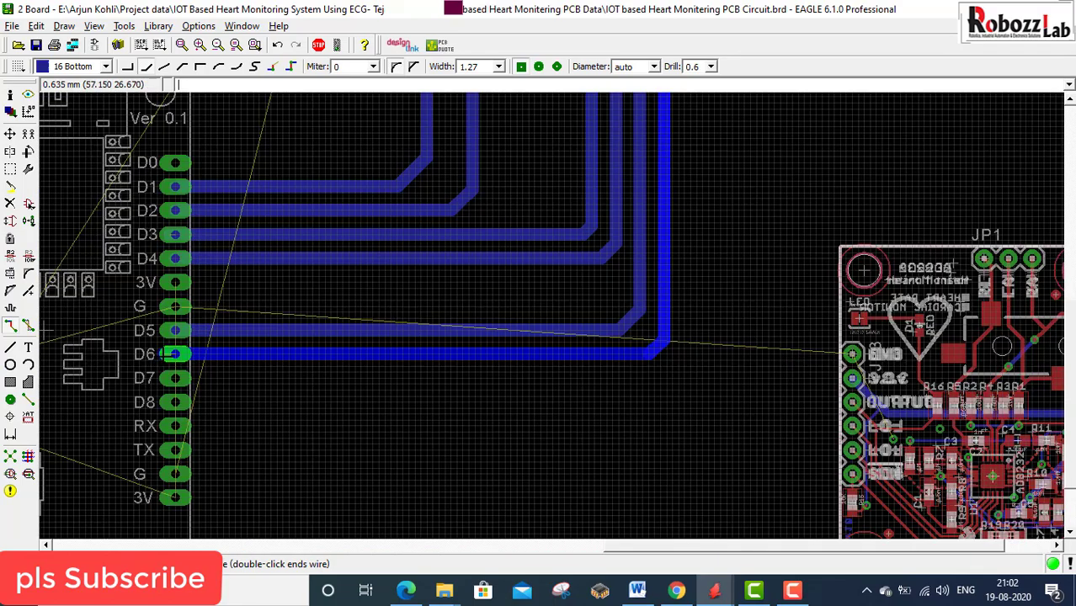
{"action": "double_click", "coordinate": [176, 355]}
{"action": "scroll", "coordinate": [173, 295], "scroll_direction": "down", "scroll_amount": 2}
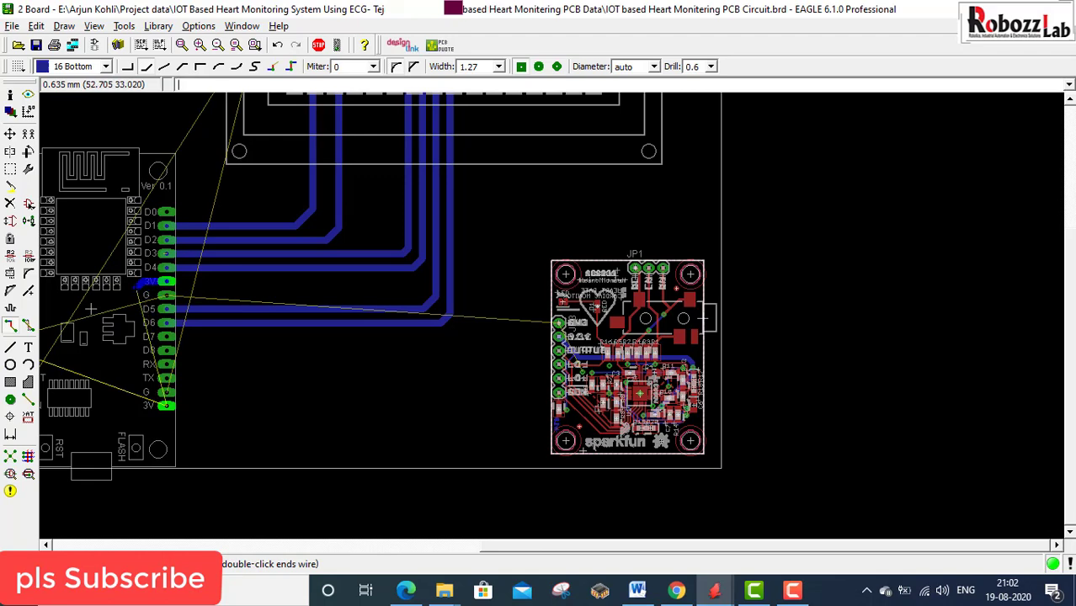
{"action": "left_click", "coordinate": [135, 289]}
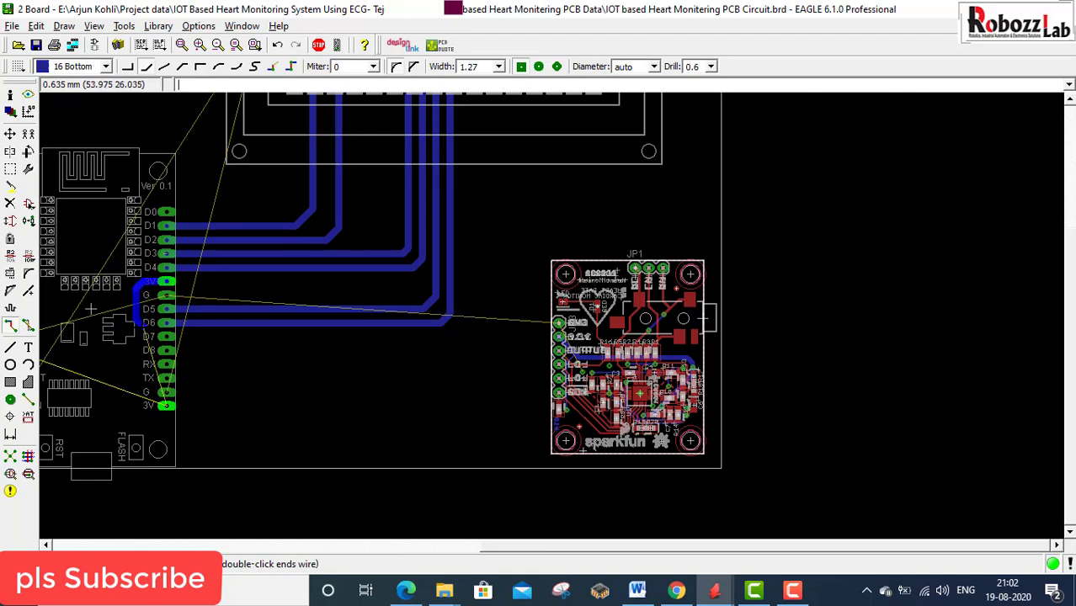
{"action": "key", "text": "Escape"}
{"action": "key", "text": "ctrl+z"}
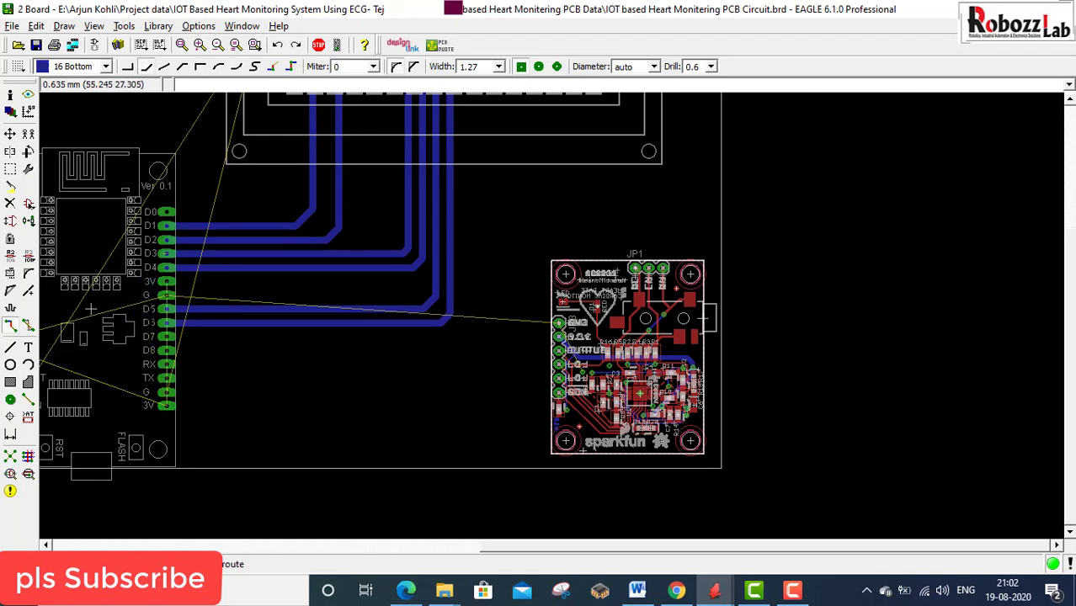
- Route a short 1.27 mm Bottom-layer trace from LCD pin 1 up to the left pad of resistor R21
{"action": "scroll", "coordinate": [169, 333], "scroll_direction": "down", "scroll_amount": 5}
{"action": "scroll", "coordinate": [362, 286], "scroll_direction": "up", "scroll_amount": 8}
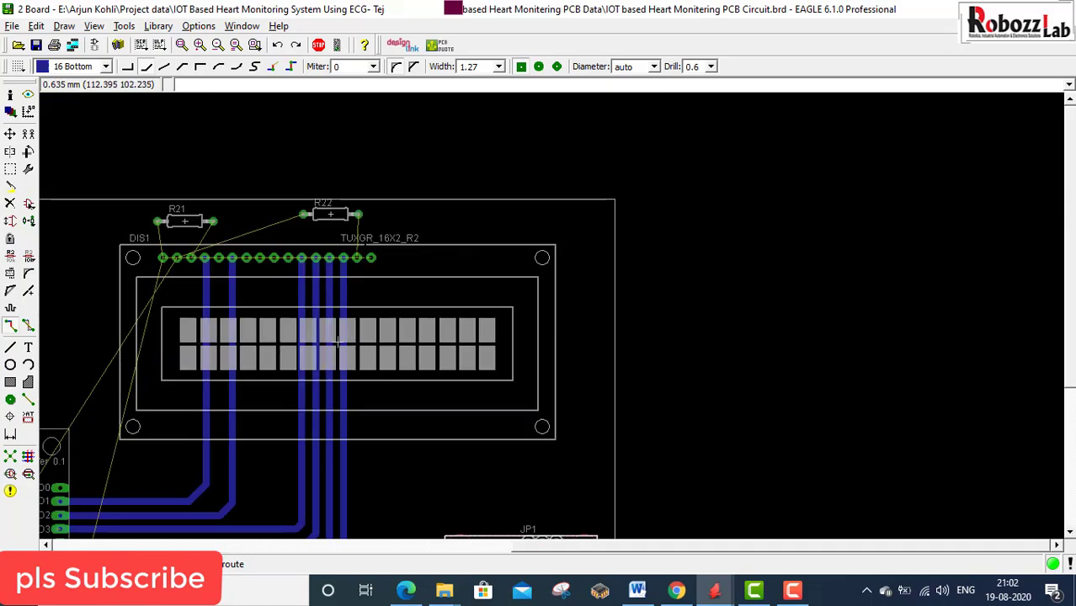
{"action": "scroll", "coordinate": [323, 379], "scroll_direction": "down", "scroll_amount": 4}
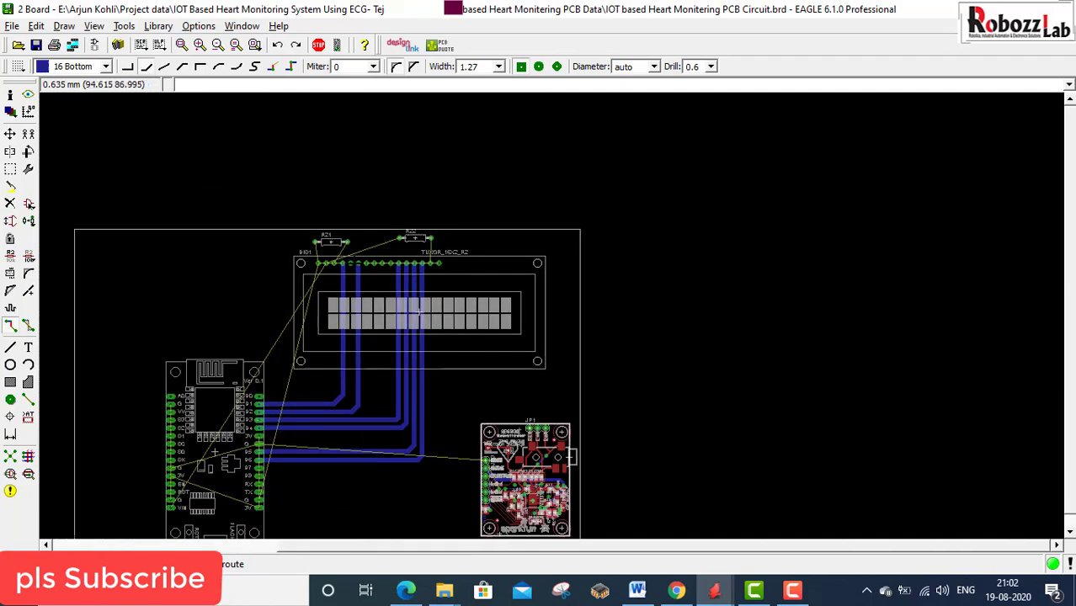
{"action": "scroll", "coordinate": [515, 388], "scroll_direction": "up", "scroll_amount": 2}
{"action": "scroll", "coordinate": [305, 289], "scroll_direction": "up", "scroll_amount": 2}
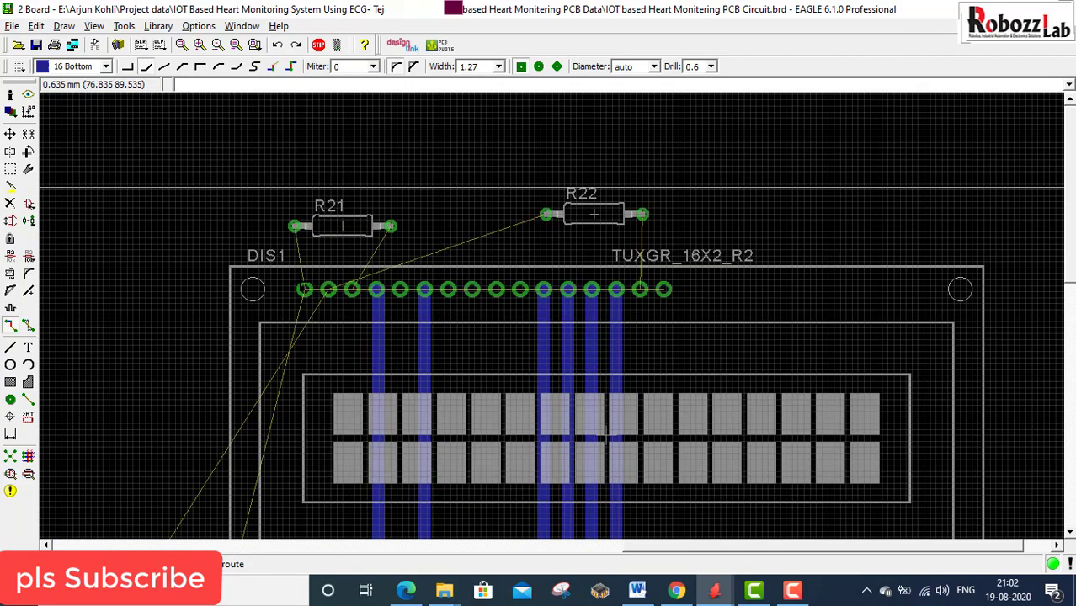
{"action": "left_click", "coordinate": [305, 288]}
{"action": "scroll", "coordinate": [297, 223], "scroll_direction": "up", "scroll_amount": 3}
{"action": "left_click", "coordinate": [290, 221]}
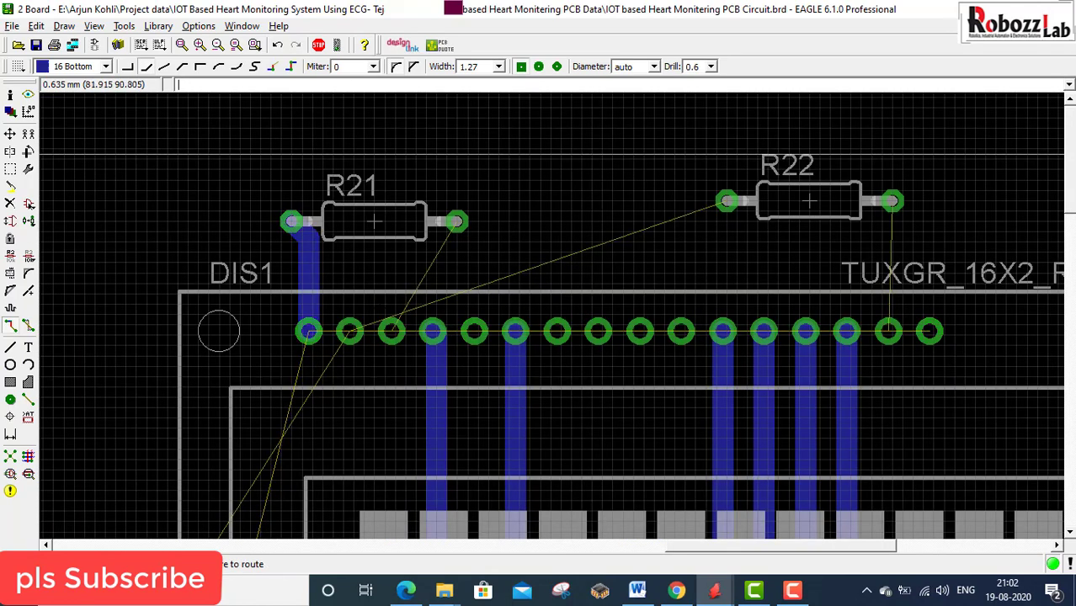
{"action": "left_click", "coordinate": [395, 331]}
{"action": "left_click", "coordinate": [410, 262]}
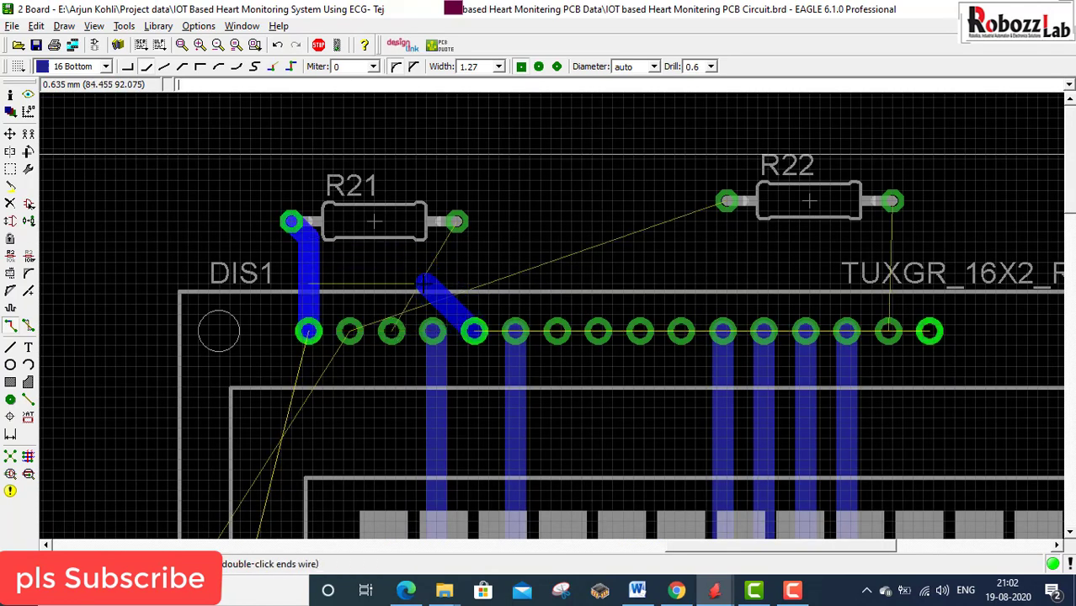
{"action": "key", "text": "Escape"}
{"action": "left_click", "coordinate": [394, 312]}
{"action": "key", "text": "Escape"}
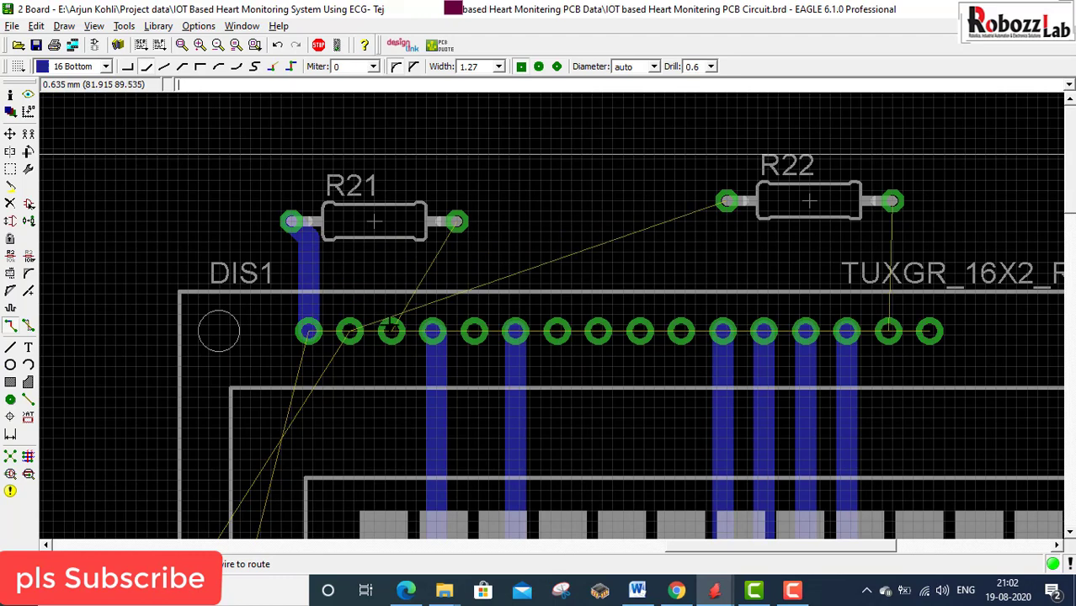
- Route LCD pin 3 straight up and across with a diagonal corner to R21's right pad on the Bottom layer
{"action": "left_click", "coordinate": [390, 330]}
{"action": "left_click", "coordinate": [399, 281]}
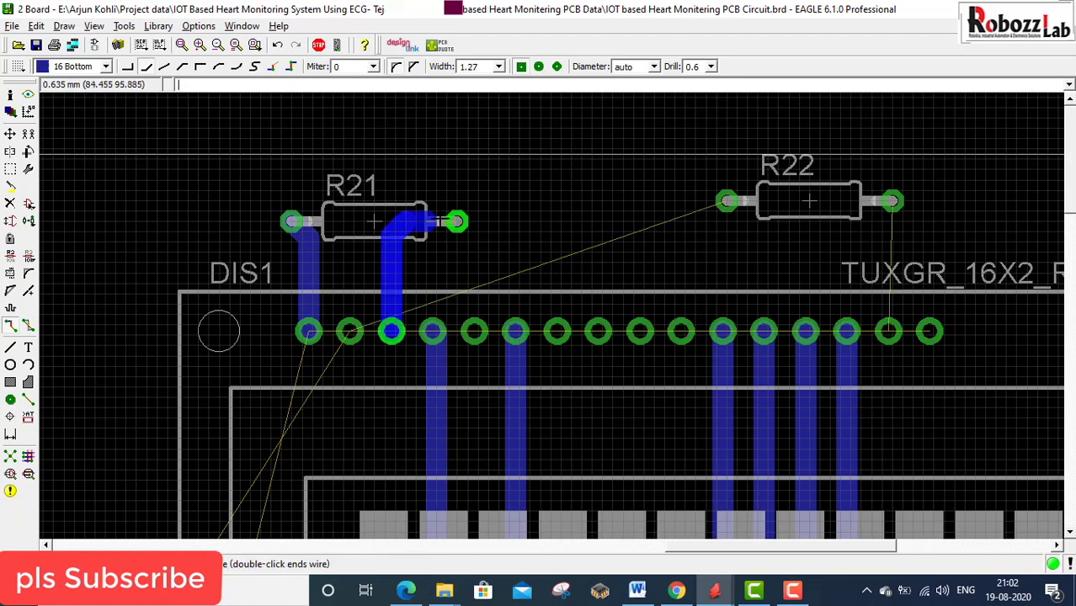
{"action": "left_click", "coordinate": [454, 222]}
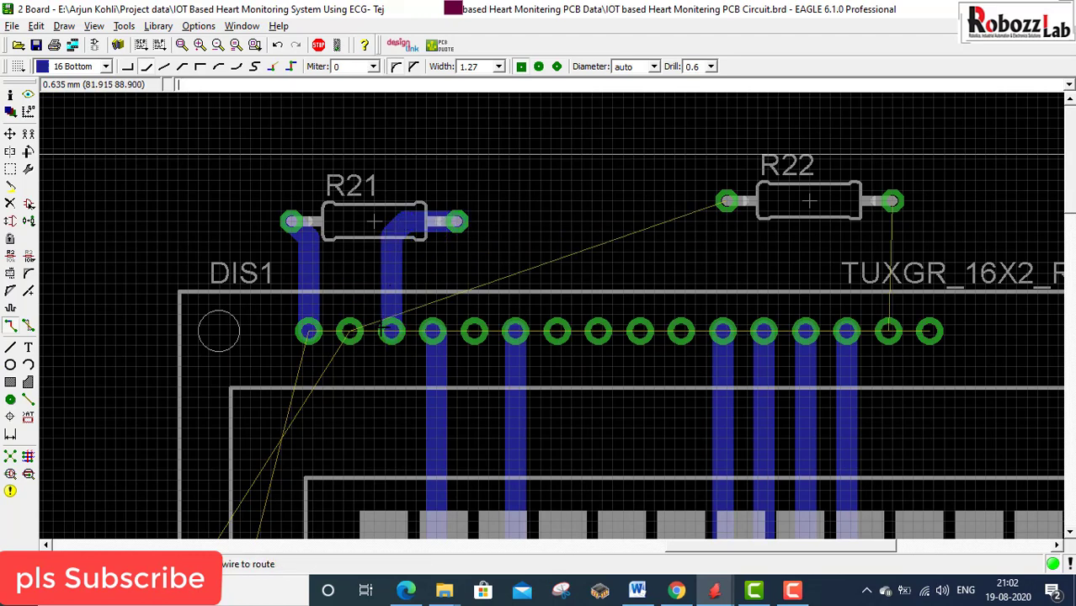
{"action": "scroll", "coordinate": [375, 303], "scroll_direction": "down", "scroll_amount": 2}
{"action": "scroll", "coordinate": [374, 303], "scroll_direction": "up", "scroll_amount": 3}
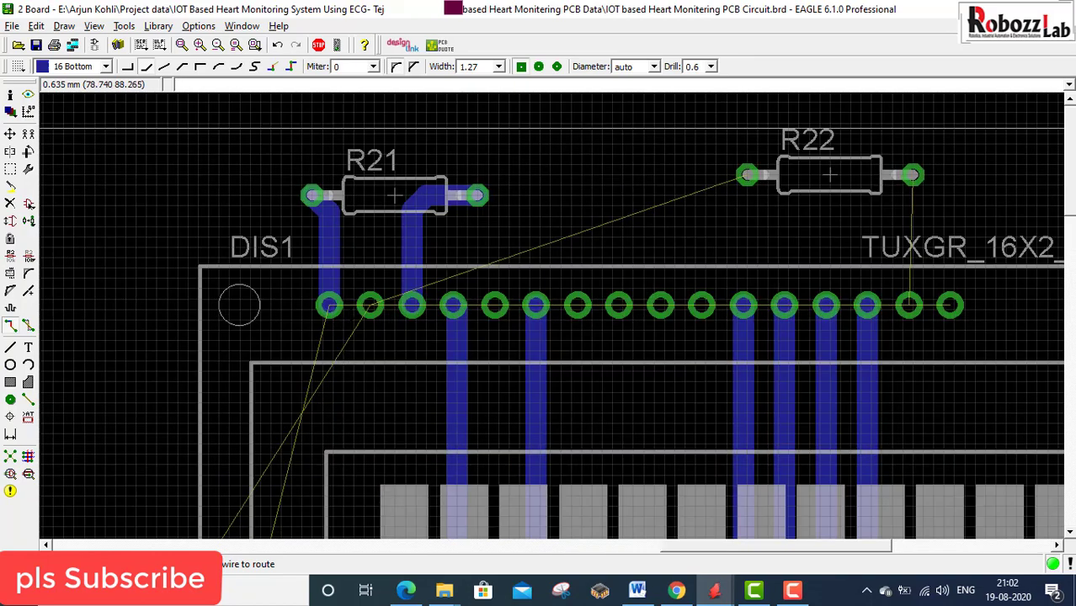
{"action": "left_click", "coordinate": [374, 303]}
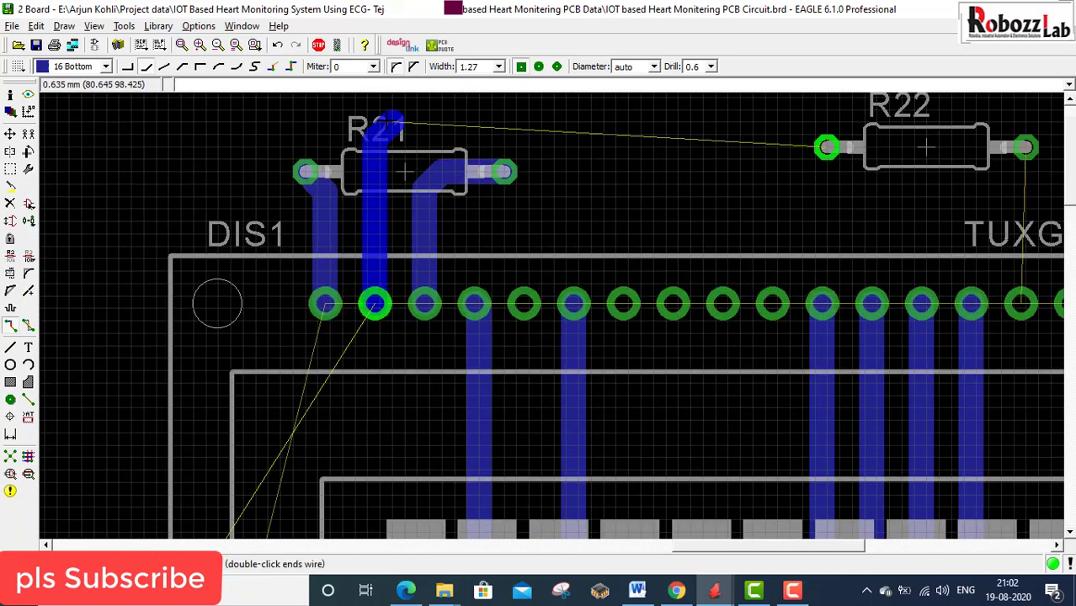
{"action": "key", "text": "Escape"}
- Move resistor R22 down slightly so it lines up horizontally with R21
{"action": "left_click", "coordinate": [11, 135]}
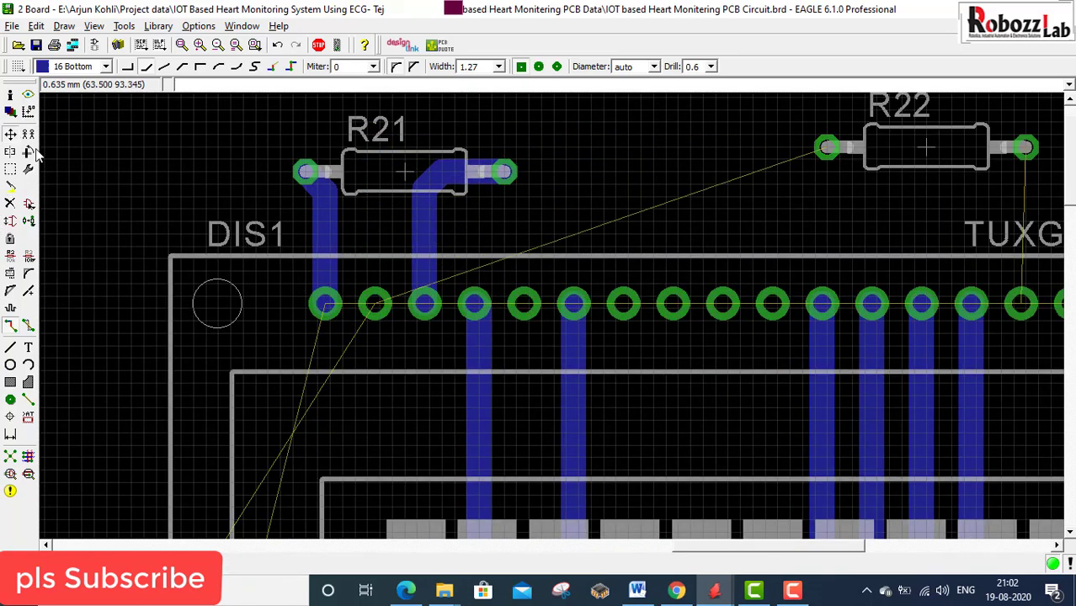
{"action": "scroll", "coordinate": [258, 249], "scroll_direction": "down", "scroll_amount": 5}
{"action": "scroll", "coordinate": [536, 393], "scroll_direction": "up", "scroll_amount": 2}
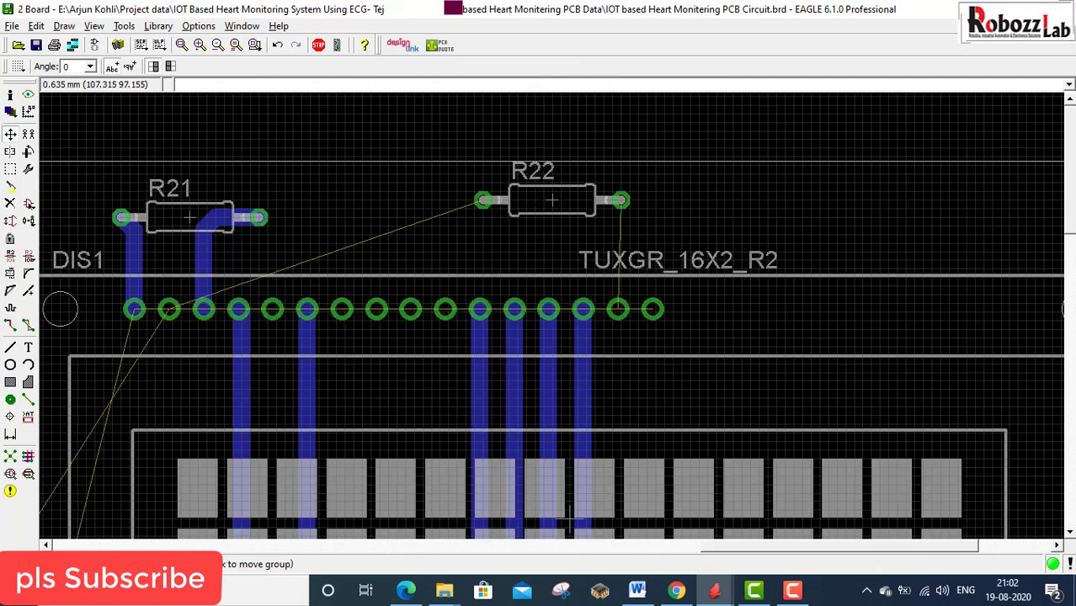
{"action": "left_click", "coordinate": [552, 199]}
{"action": "left_click", "coordinate": [551, 217]}
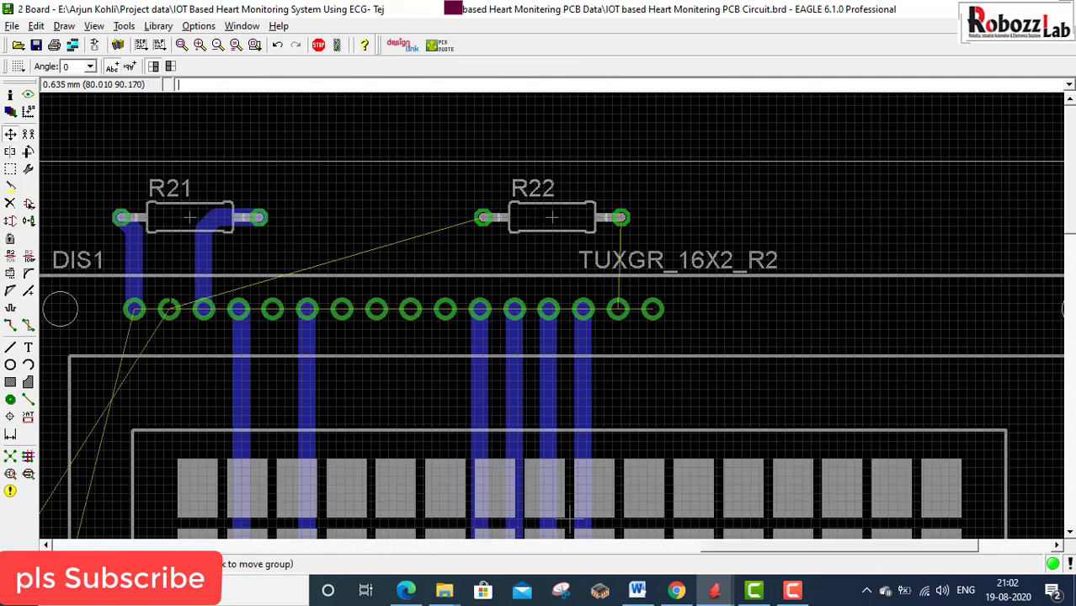
- Route LCD pin 2 up between R21's pads, across above R21 and down to R22's left pad on the Bottom layer
{"action": "left_click", "coordinate": [10, 325]}
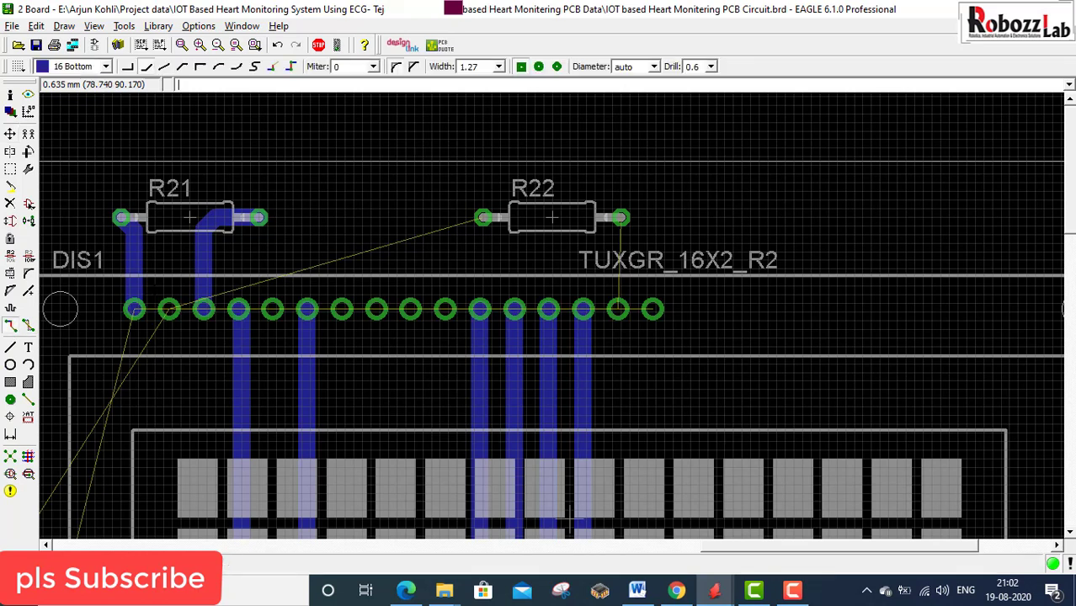
{"action": "left_click", "coordinate": [168, 308]}
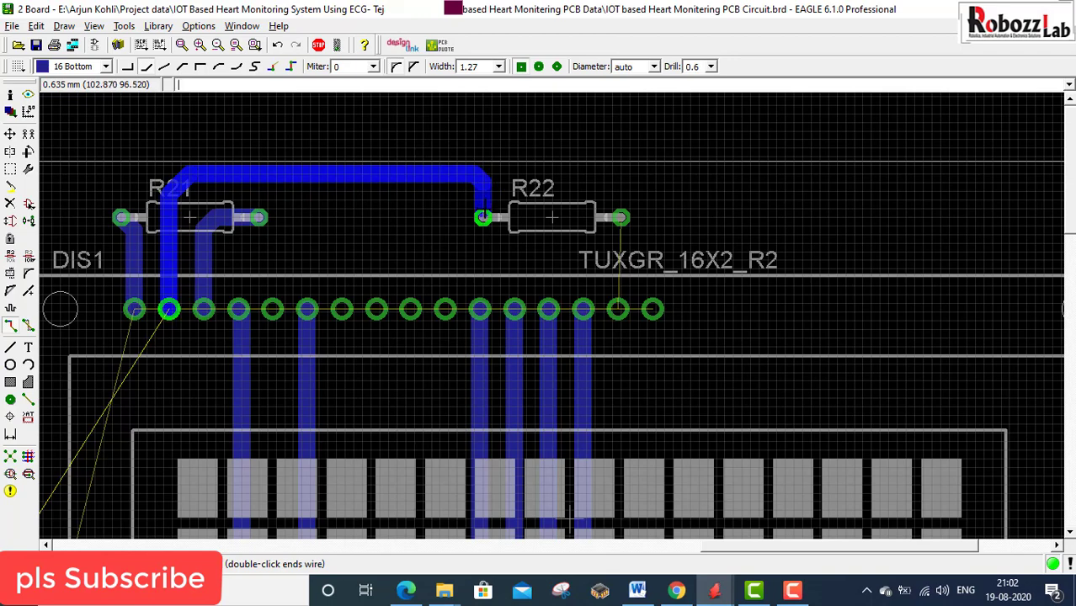
{"action": "left_click", "coordinate": [482, 217]}
- Route a short Bottom-layer trace from LCD pin 15 straight up to R22's right pad
{"action": "scroll", "coordinate": [462, 239], "scroll_direction": "down", "scroll_amount": 3}
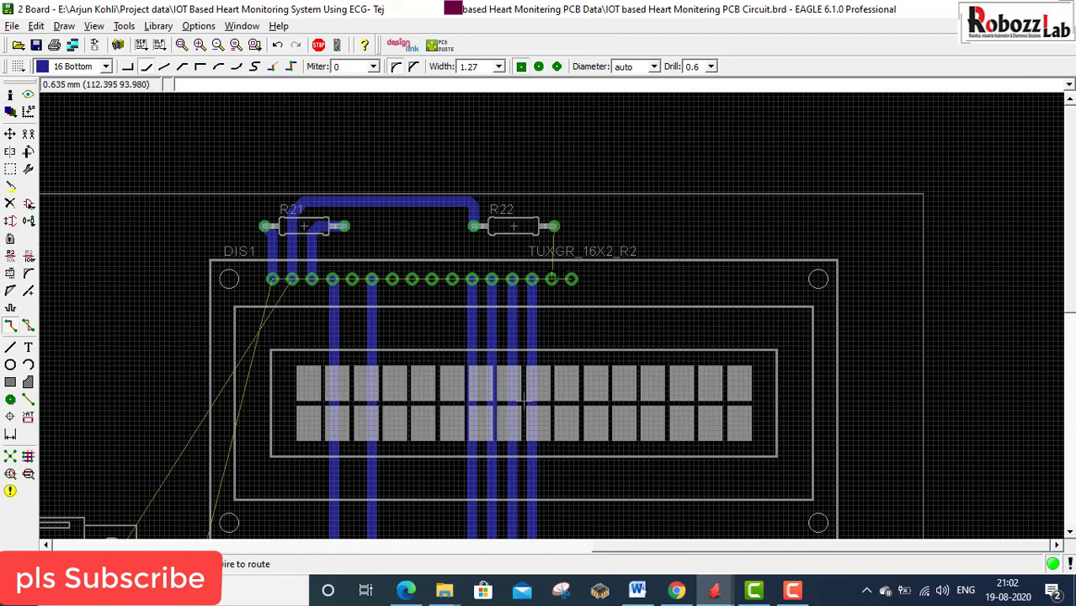
{"action": "scroll", "coordinate": [555, 261], "scroll_direction": "up", "scroll_amount": 4}
{"action": "left_click", "coordinate": [550, 296]}
{"action": "left_click", "coordinate": [553, 188]}
- Route LCD pin 16 on the Bottom layer over R22's right pad, down between its pads and along above the header to LCD pin 5
{"action": "left_click", "coordinate": [589, 296]}
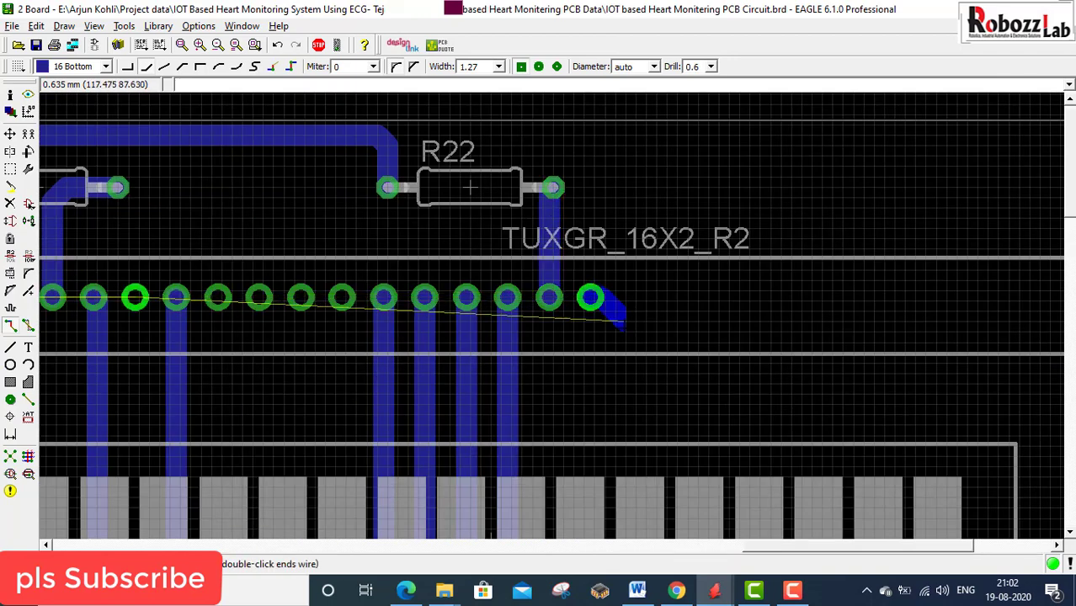
{"action": "scroll", "coordinate": [623, 333], "scroll_direction": "down", "scroll_amount": 3}
{"action": "scroll", "coordinate": [648, 310], "scroll_direction": "up", "scroll_amount": 1}
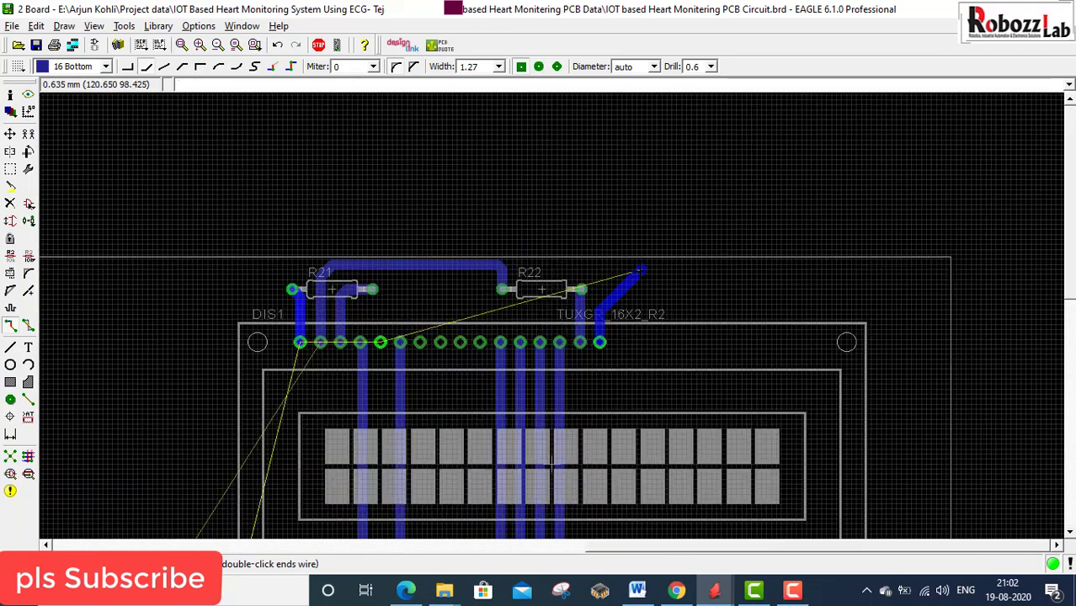
{"action": "scroll", "coordinate": [630, 290], "scroll_direction": "up", "scroll_amount": 1}
{"action": "scroll", "coordinate": [633, 293], "scroll_direction": "up", "scroll_amount": 1}
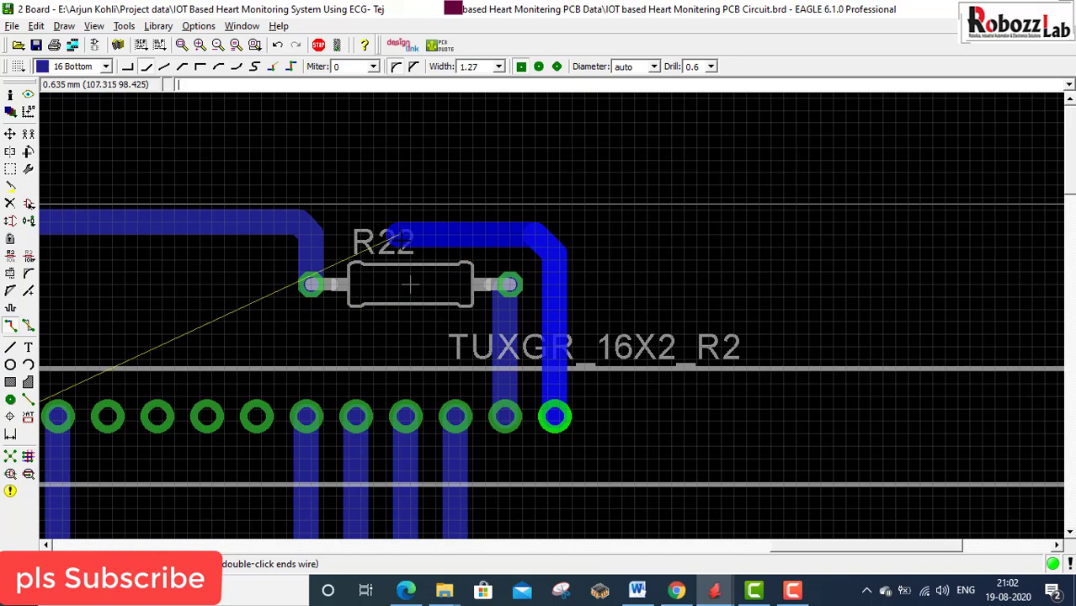
{"action": "left_click", "coordinate": [427, 228]}
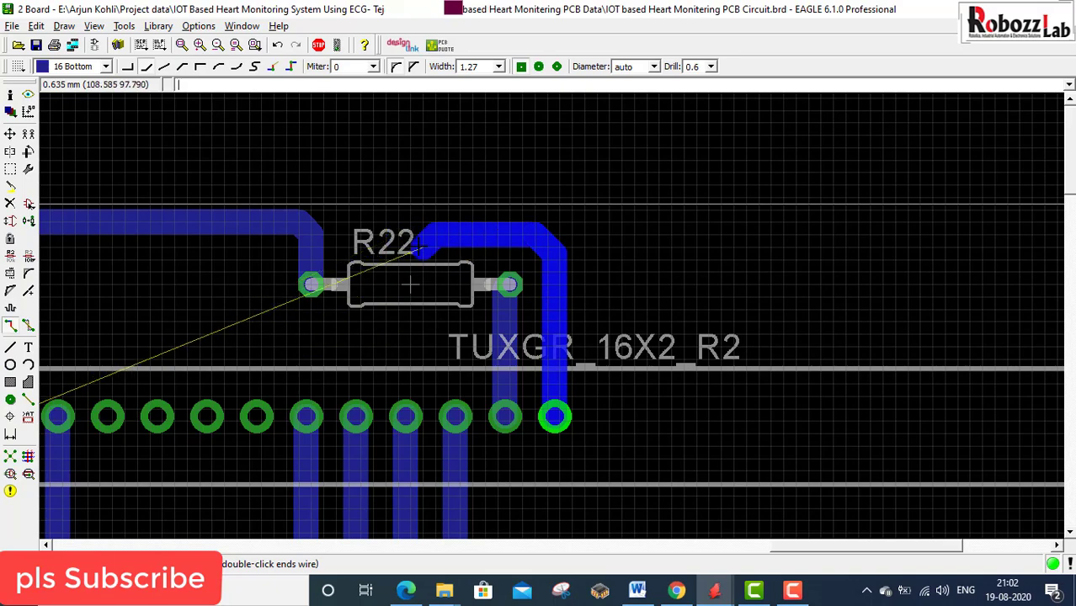
{"action": "left_click", "coordinate": [411, 360]}
{"action": "scroll", "coordinate": [470, 360], "scroll_direction": "down", "scroll_amount": 4}
{"action": "scroll", "coordinate": [252, 363], "scroll_direction": "up", "scroll_amount": 3}
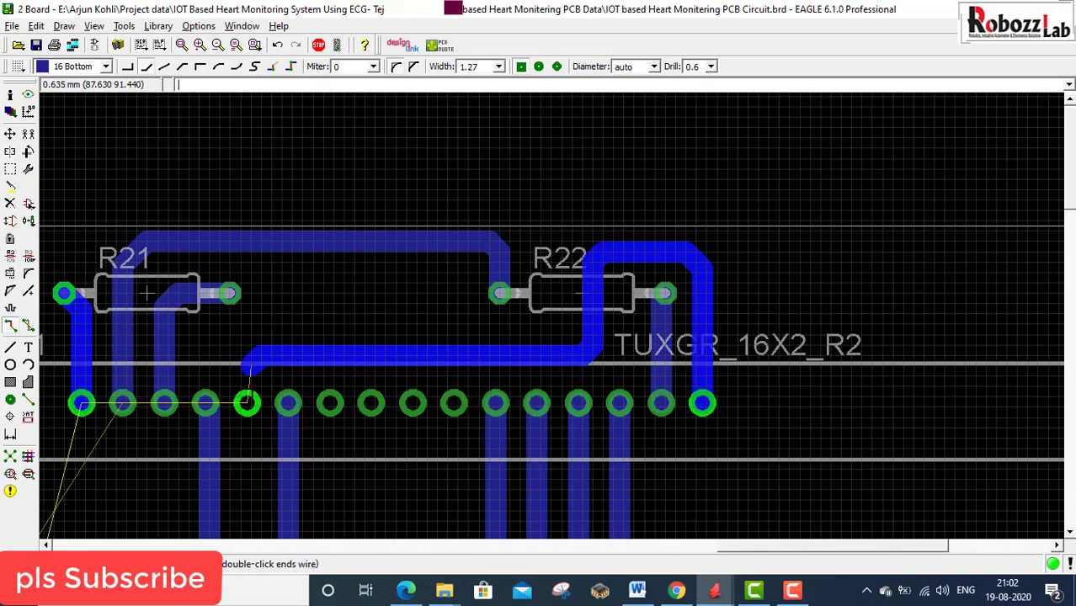
{"action": "left_click", "coordinate": [247, 402]}
{"action": "scroll", "coordinate": [443, 283], "scroll_direction": "down", "scroll_amount": 3}
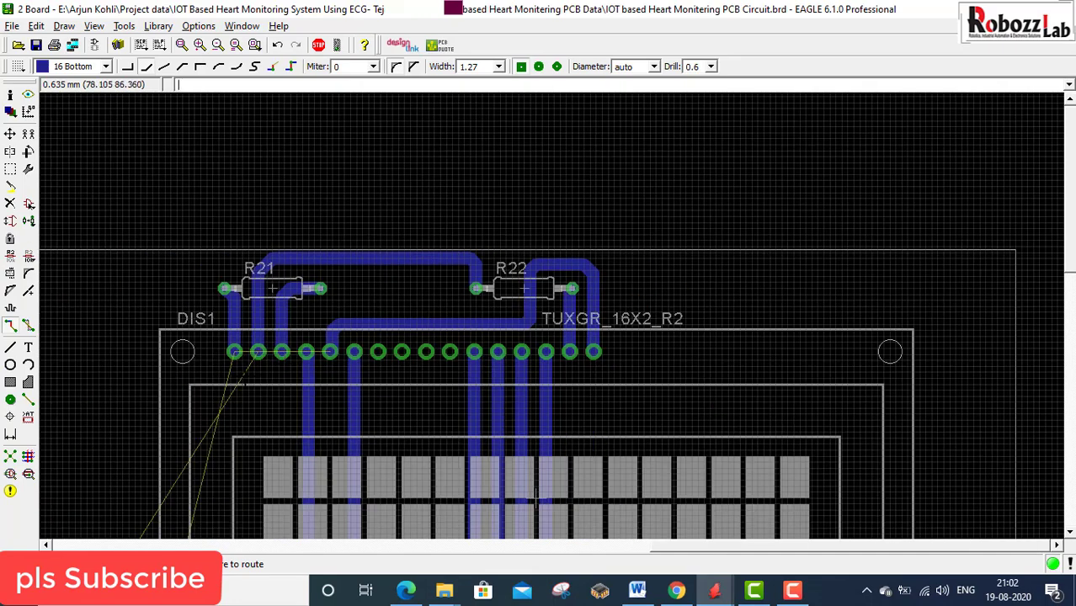
{"action": "scroll", "coordinate": [537, 496], "scroll_direction": "down", "scroll_amount": 3}
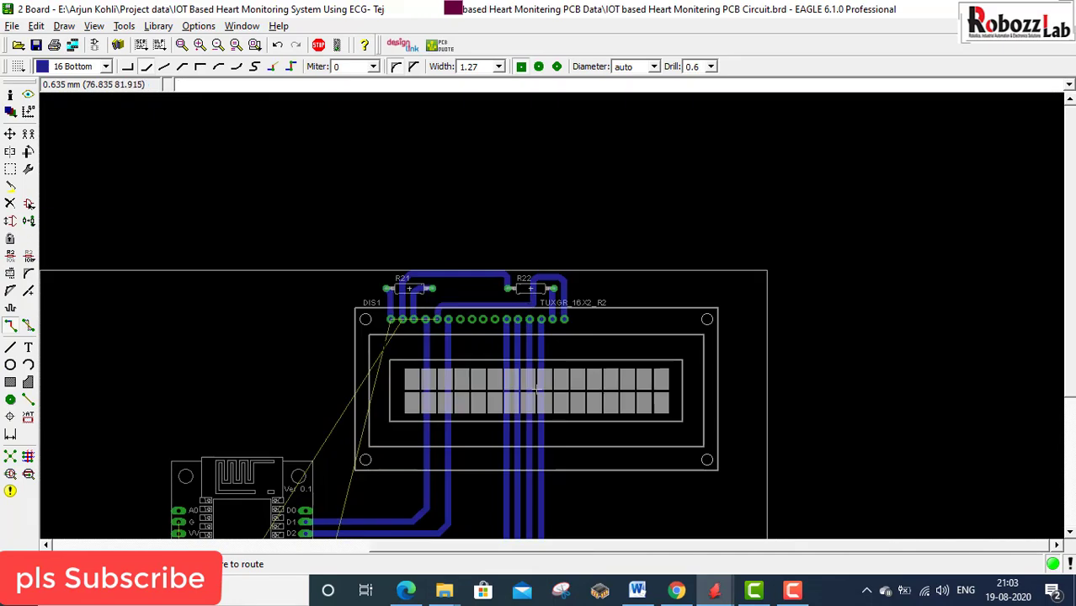
{"action": "scroll", "coordinate": [380, 350], "scroll_direction": "up", "scroll_amount": 3}
{"action": "left_click", "coordinate": [397, 300]}
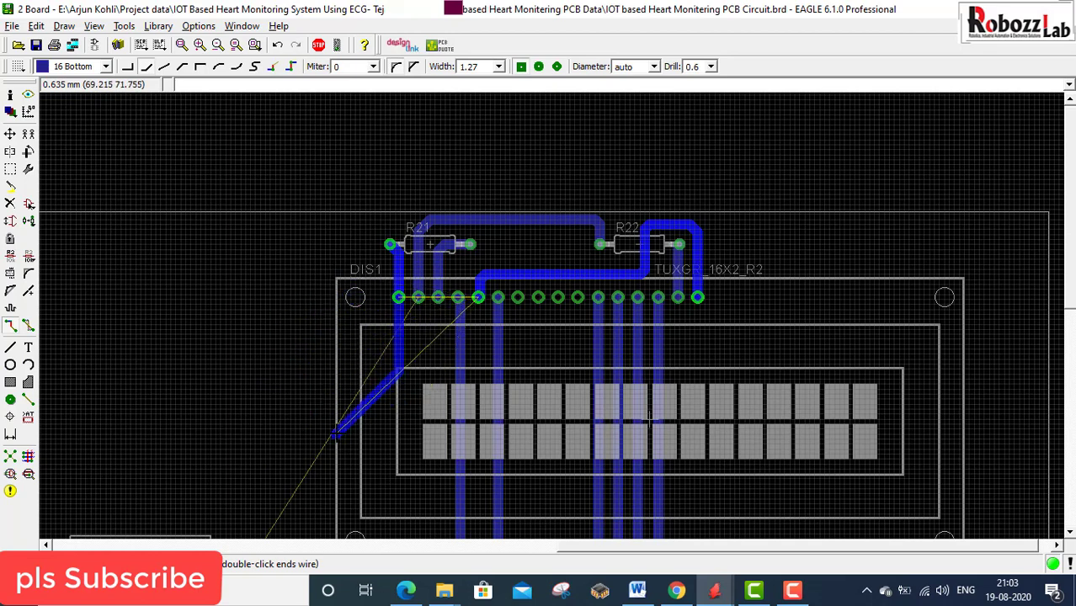
{"action": "key", "text": "Escape"}
{"action": "scroll", "coordinate": [465, 350], "scroll_direction": "up", "scroll_amount": 2}
{"action": "left_click", "coordinate": [484, 276]}
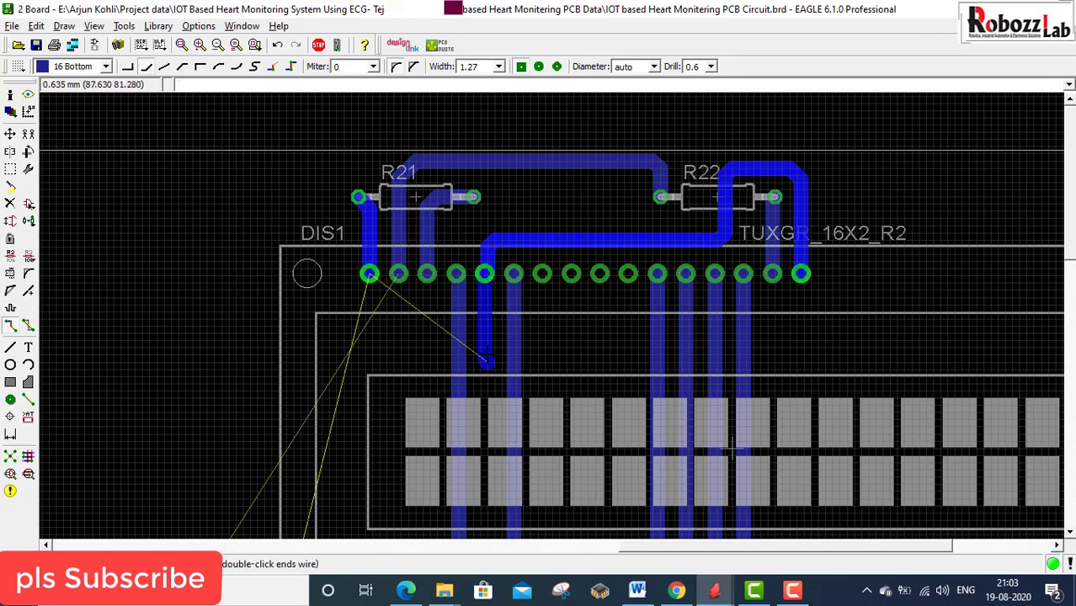
{"action": "scroll", "coordinate": [484, 357], "scroll_direction": "down", "scroll_amount": 8}
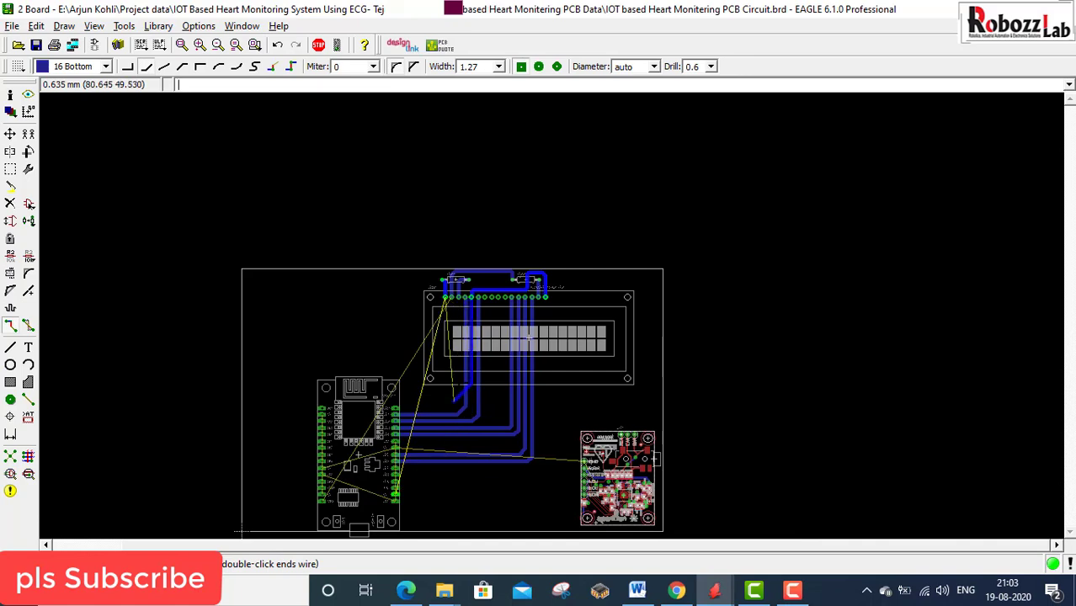
{"action": "scroll", "coordinate": [468, 280], "scroll_direction": "up", "scroll_amount": 3}
{"action": "scroll", "coordinate": [469, 280], "scroll_direction": "up", "scroll_amount": 1}
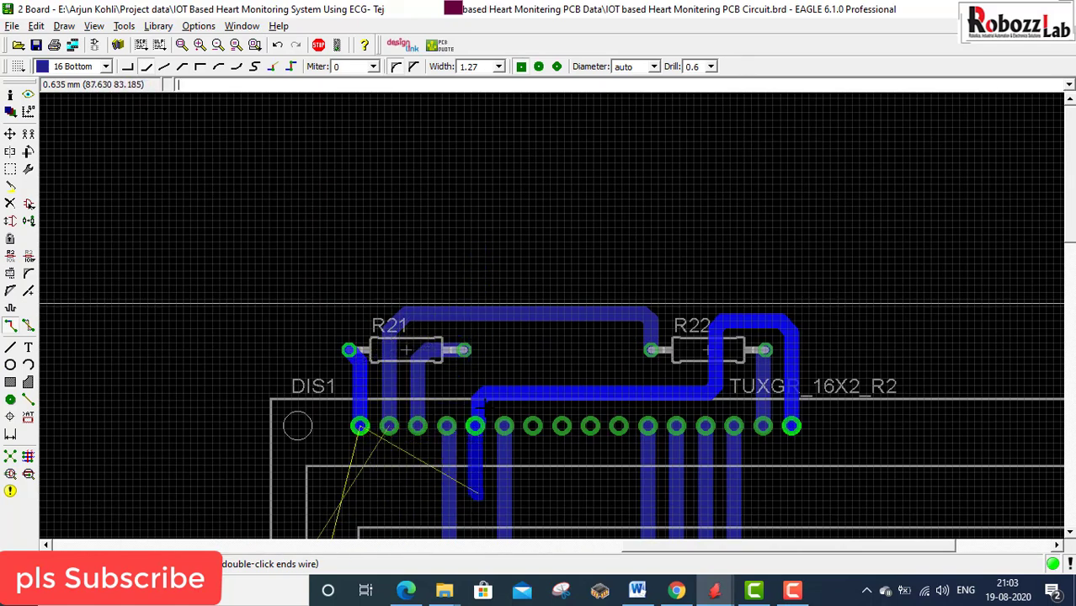
{"action": "scroll", "coordinate": [477, 350], "scroll_direction": "up", "scroll_amount": 2}
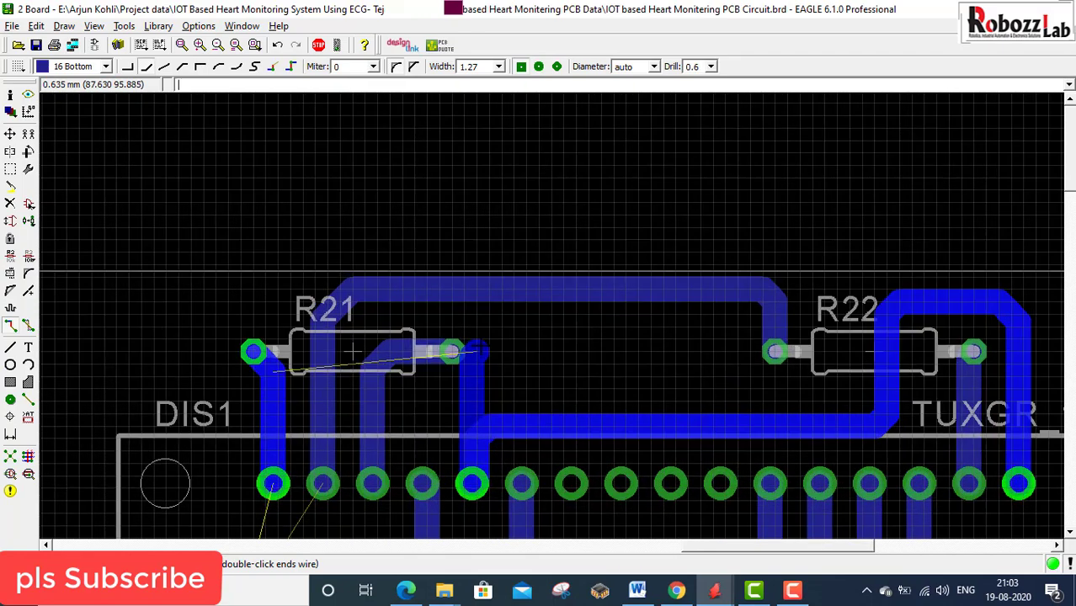
{"action": "key", "text": "Escape"}
{"action": "scroll", "coordinate": [446, 352], "scroll_direction": "down", "scroll_amount": 2}
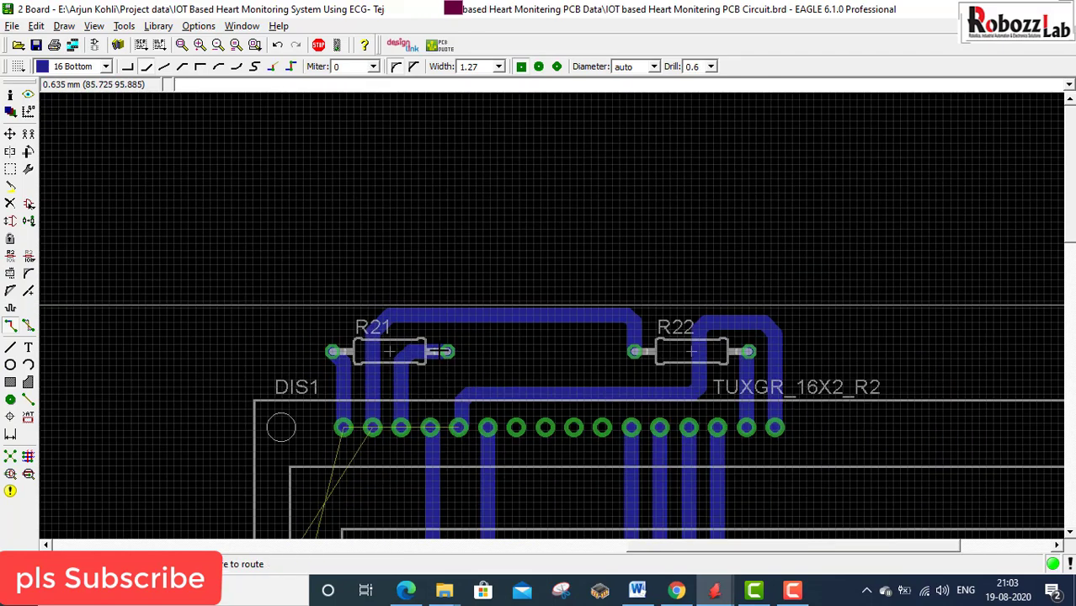
- Rip up the Bottom-layer traces connecting R21 and R22 to LCD pins 1, 2 and 3, 5, 15 and 16
{"action": "left_click", "coordinate": [28, 325]}
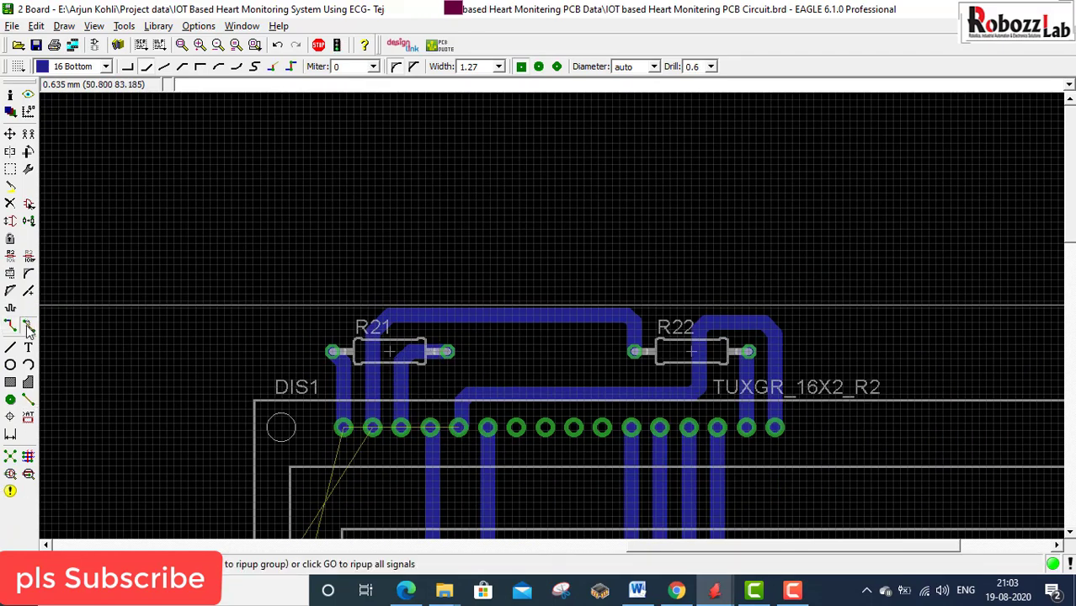
{"action": "left_click", "coordinate": [371, 370]}
{"action": "left_click", "coordinate": [409, 358]}
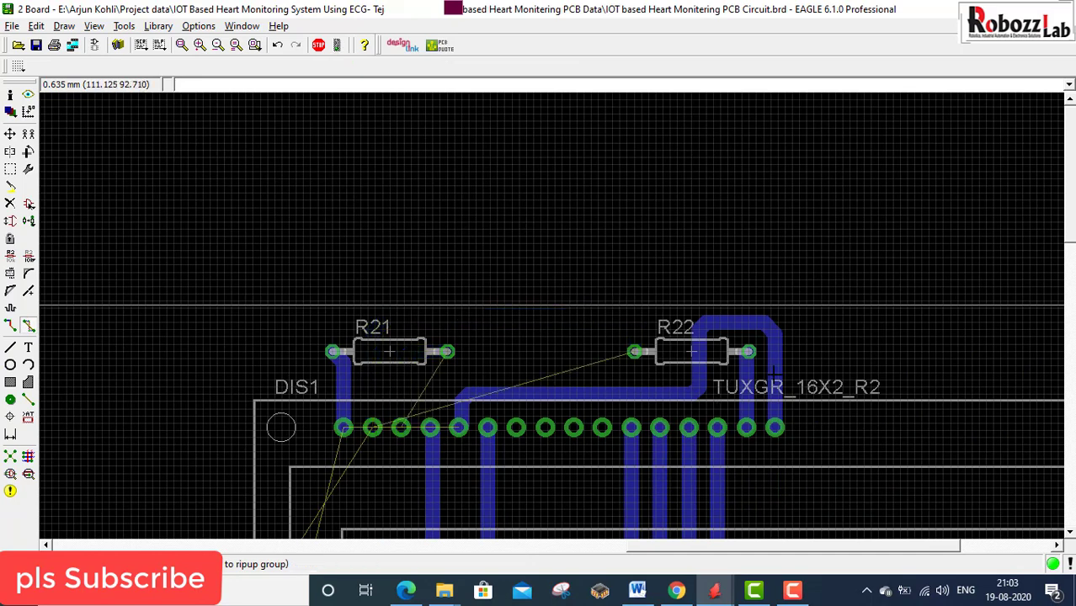
{"action": "left_click", "coordinate": [775, 373]}
{"action": "left_click", "coordinate": [747, 391]}
{"action": "left_click", "coordinate": [342, 392]}
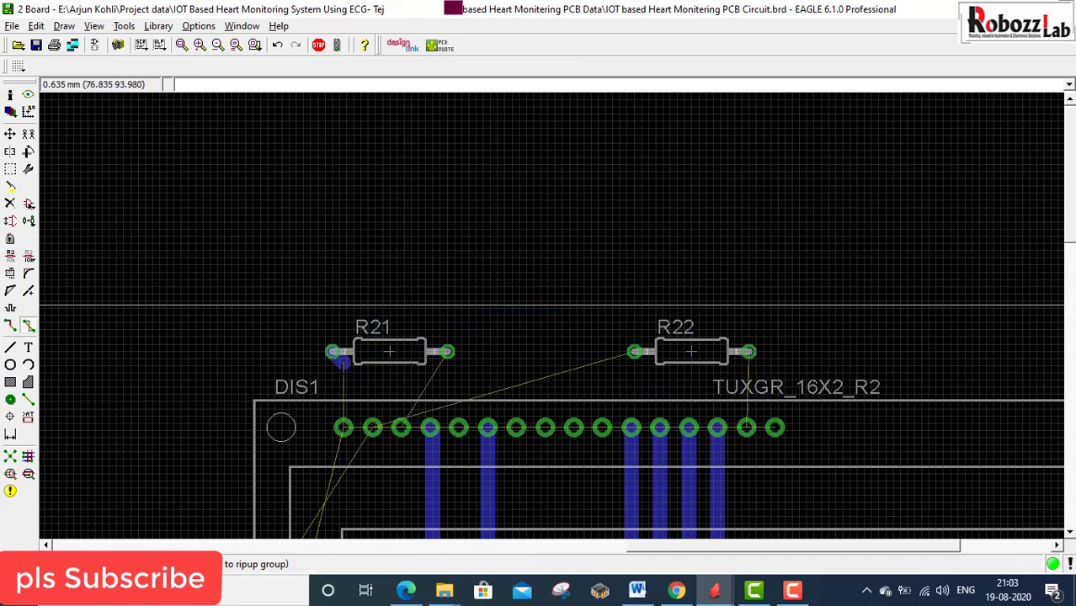
{"action": "left_click", "coordinate": [10, 325]}
{"action": "left_click", "coordinate": [401, 425]}
{"action": "key", "text": "Escape"}
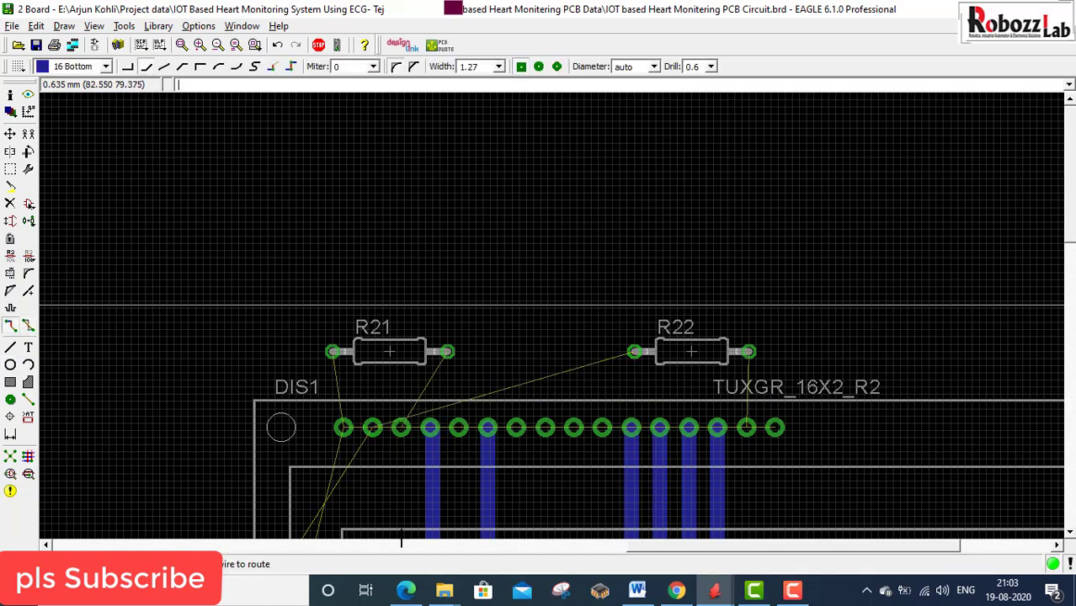
{"action": "scroll", "coordinate": [394, 445], "scroll_direction": "up", "scroll_amount": 2}
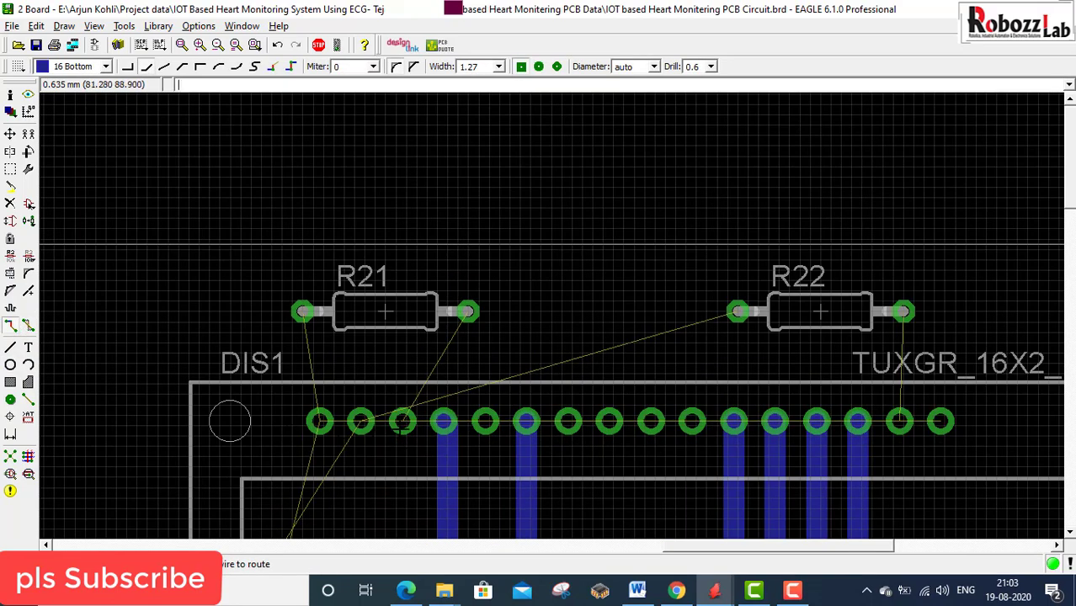
{"action": "scroll", "coordinate": [480, 444], "scroll_direction": "up", "scroll_amount": 4}
{"action": "left_click", "coordinate": [480, 377]}
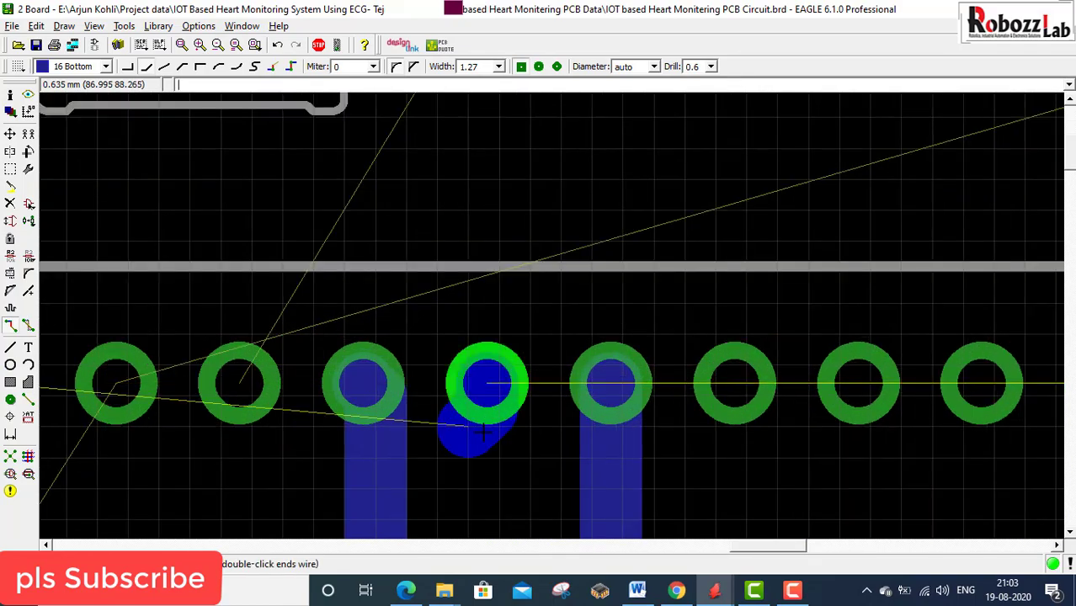
{"action": "scroll", "coordinate": [524, 461], "scroll_direction": "down", "scroll_amount": 2}
{"action": "scroll", "coordinate": [524, 461], "scroll_direction": "down", "scroll_amount": 3}
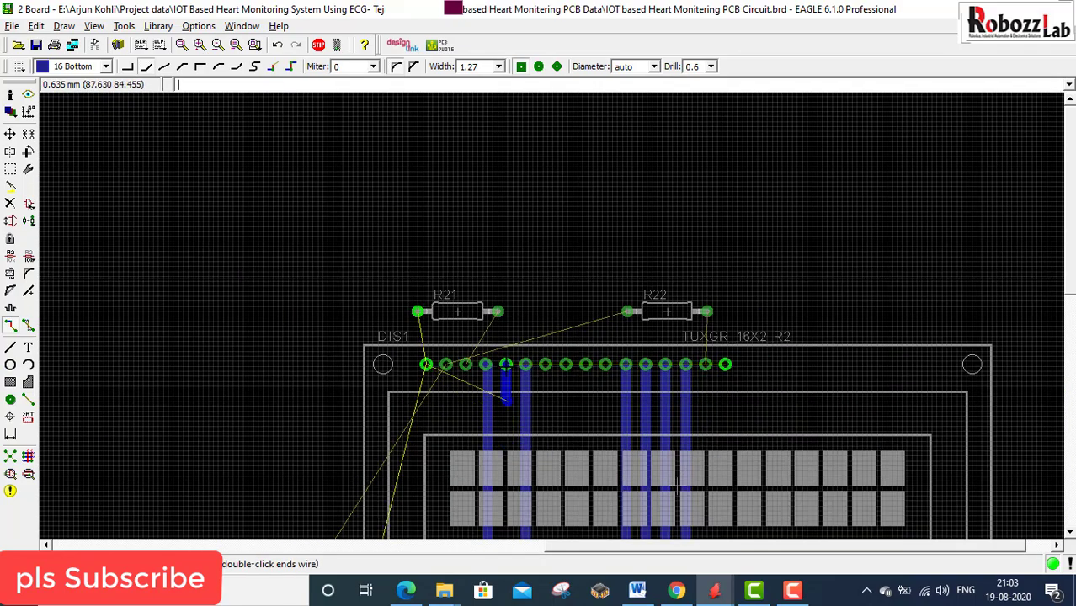
{"action": "scroll", "coordinate": [511, 352], "scroll_direction": "up", "scroll_amount": 2}
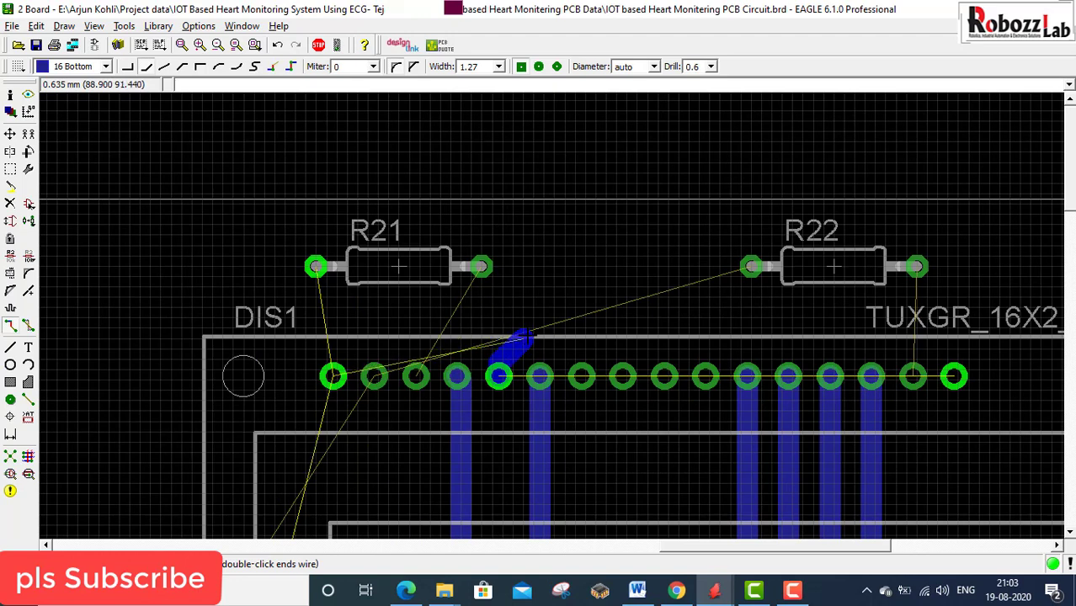
{"action": "key", "text": "Escape"}
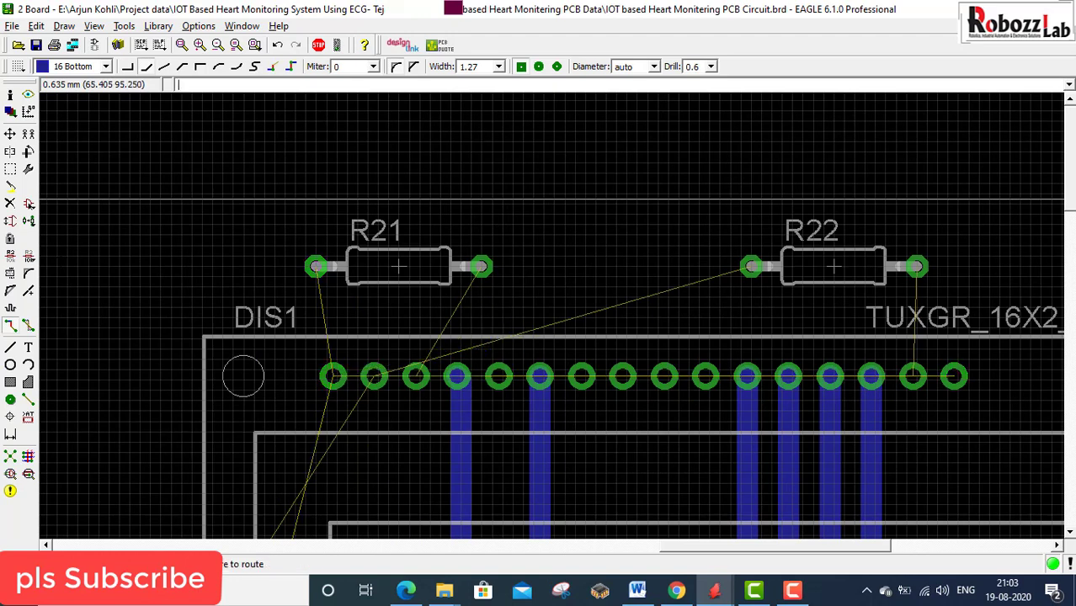
- Move R22 to just below and right of R21, overlapping it horizontally, and shift R21 up slightly towards the board edge
{"action": "left_click", "coordinate": [10, 134]}
{"action": "left_click", "coordinate": [834, 267]}
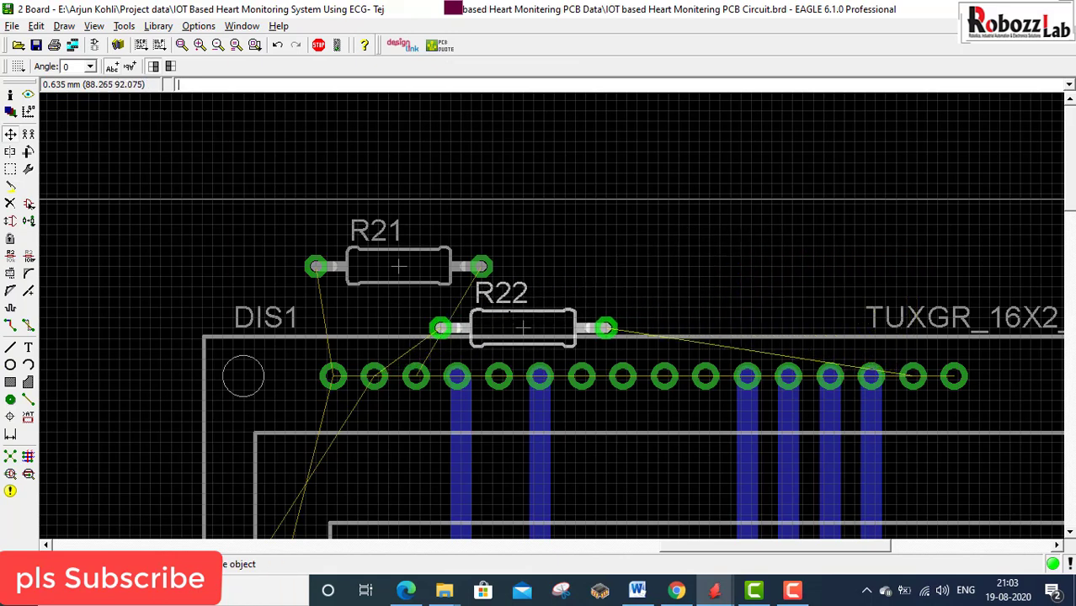
{"action": "left_click", "coordinate": [399, 267]}
{"action": "left_click", "coordinate": [399, 246]}
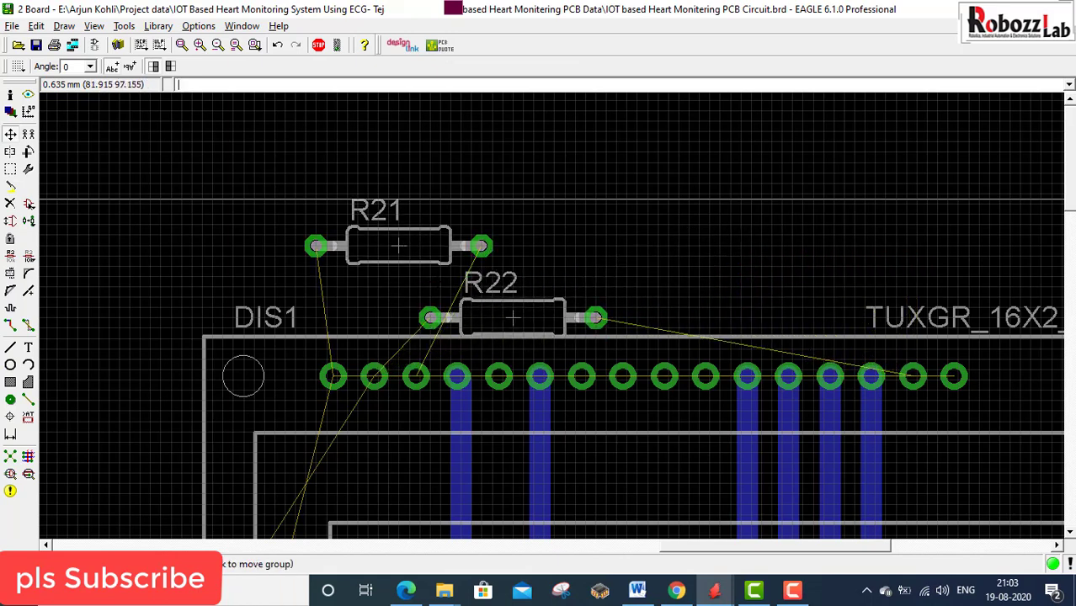
{"action": "left_click", "coordinate": [513, 318]}
{"action": "left_click", "coordinate": [503, 296]}
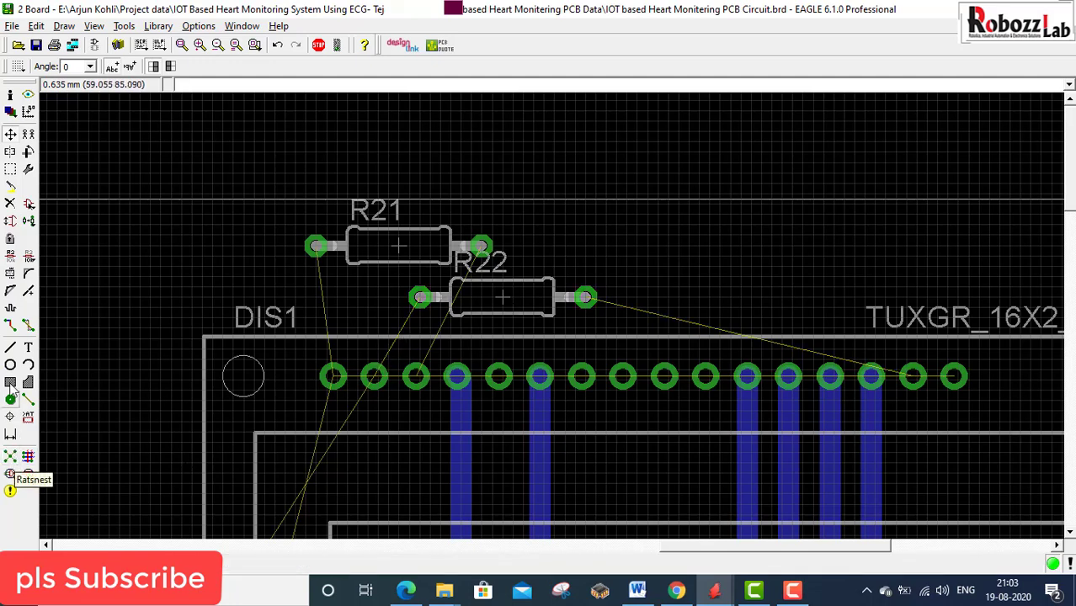
- Route LCD pin 1 left and up to R21's left pad, and R22's left pad down to LCD pin 2, on the Bottom layer
{"action": "left_click", "coordinate": [10, 324]}
{"action": "left_click", "coordinate": [332, 375]}
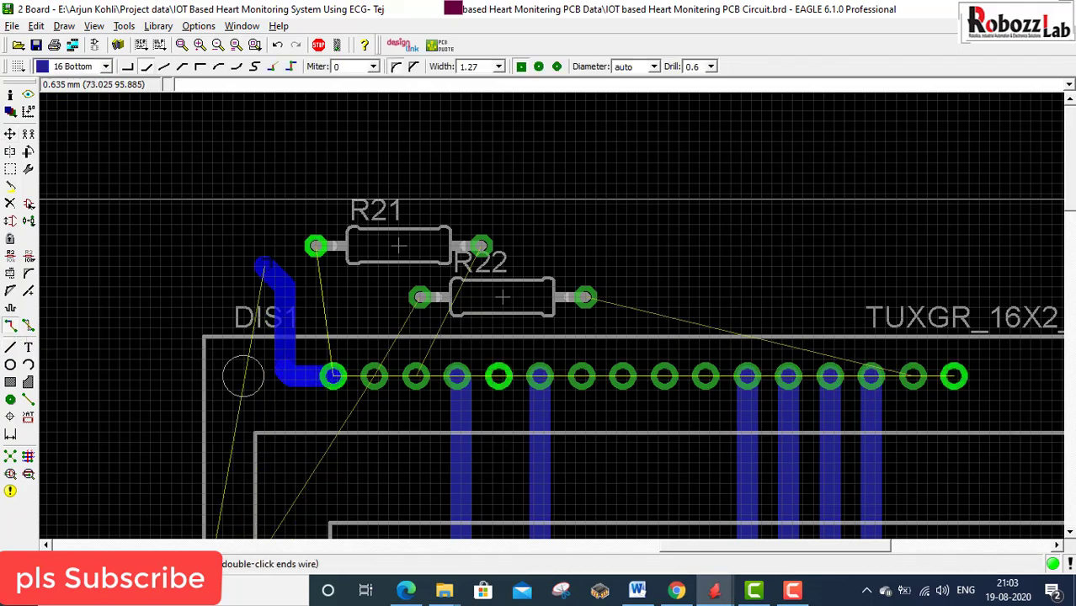
{"action": "scroll", "coordinate": [275, 255], "scroll_direction": "up", "scroll_amount": 2}
{"action": "double_click", "coordinate": [341, 239]}
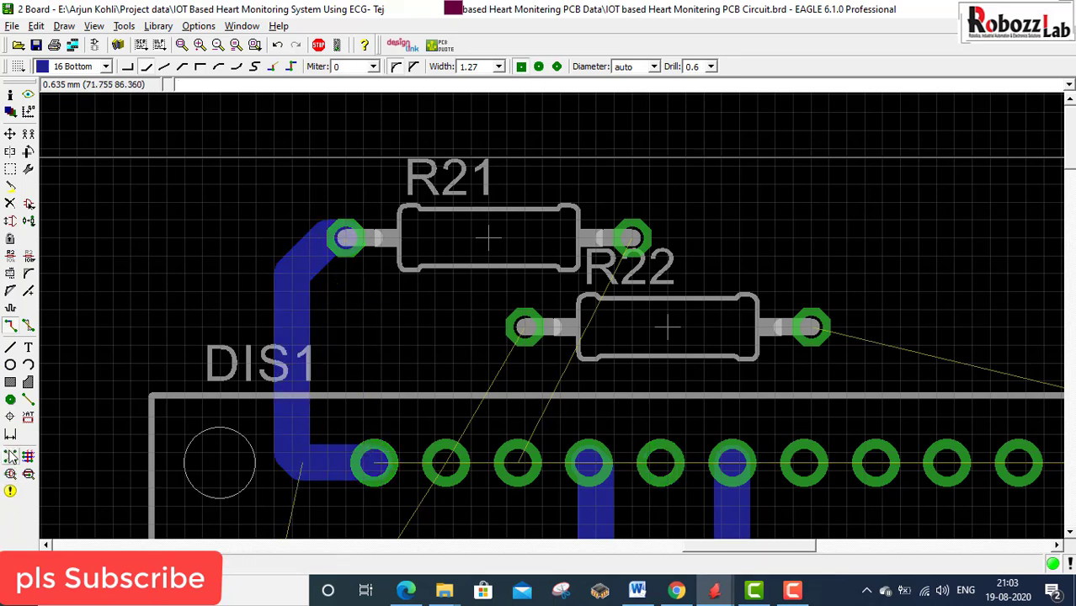
{"action": "left_click", "coordinate": [520, 330]}
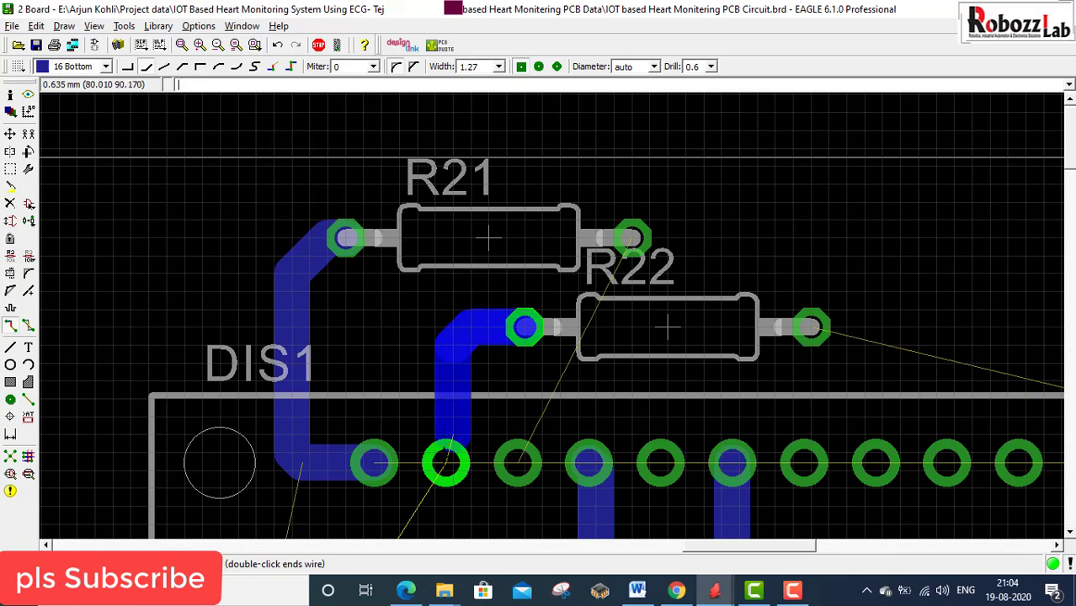
{"action": "left_click", "coordinate": [446, 463]}
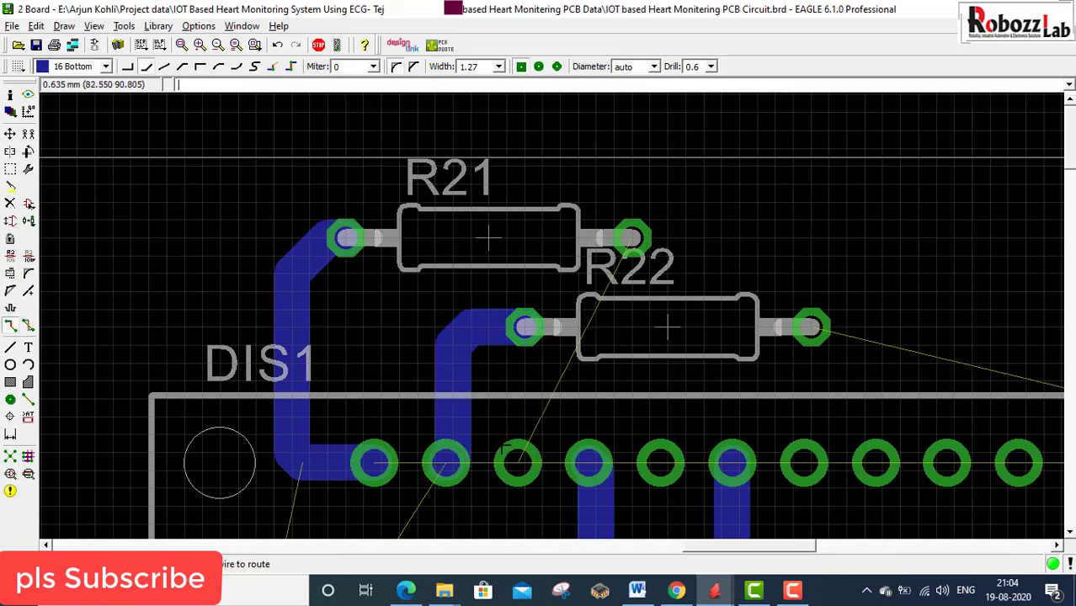
- Route LCD pin 3 on the Bottom layer up, along beneath R22, and up between its pads to R21's right pad
{"action": "left_click", "coordinate": [516, 462]}
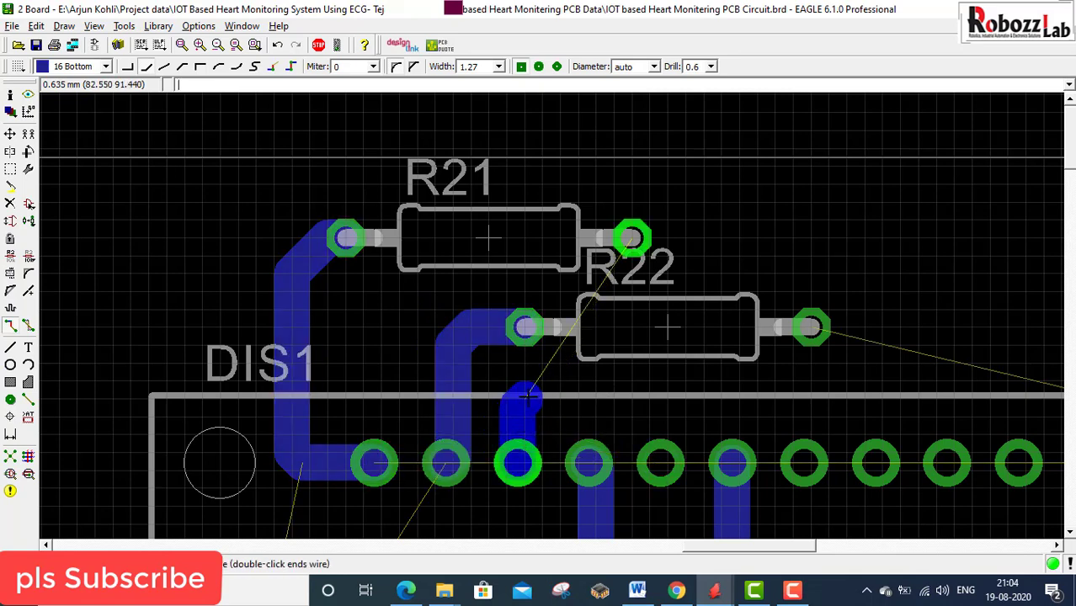
{"action": "left_click", "coordinate": [528, 397]}
{"action": "left_click", "coordinate": [631, 380]}
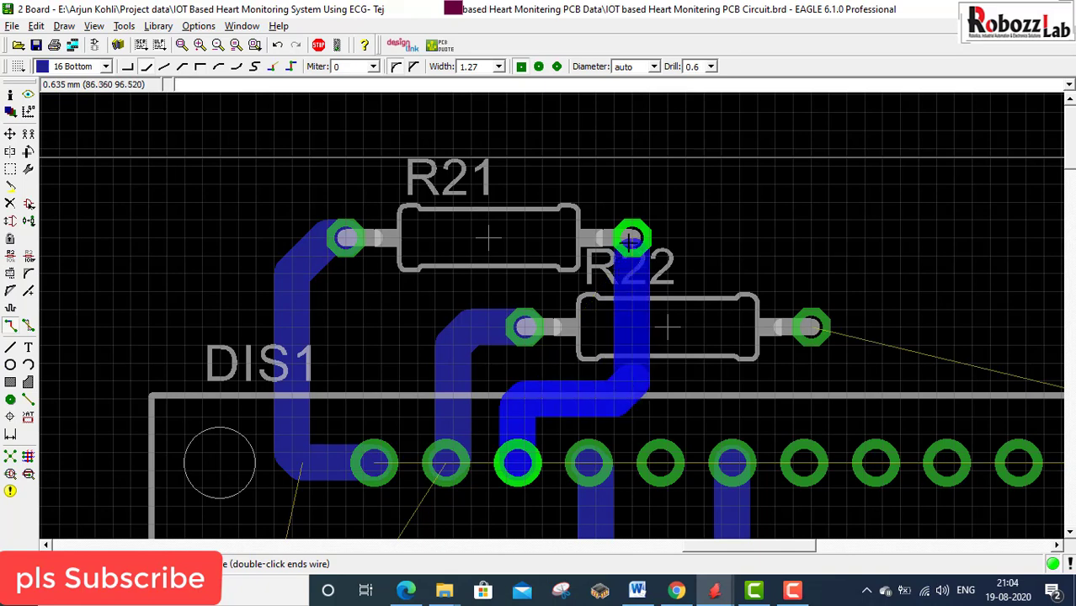
{"action": "left_click", "coordinate": [631, 241]}
- Route LCD pin 5 on the Bottom layer up between R22's pads and across above R21 to R21's left pad
{"action": "left_click", "coordinate": [375, 462]}
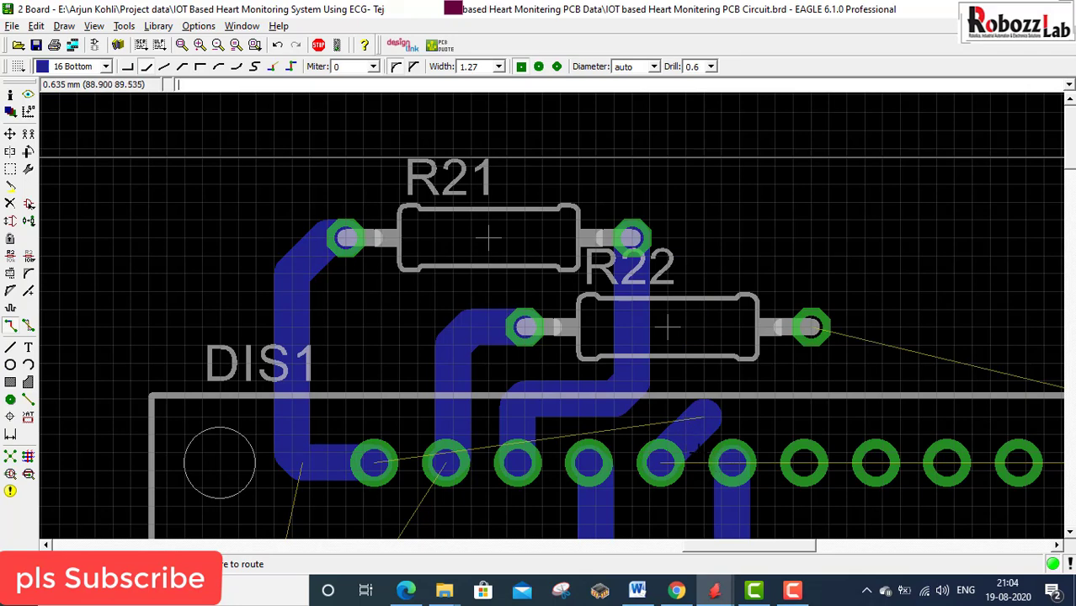
{"action": "left_click", "coordinate": [666, 443]}
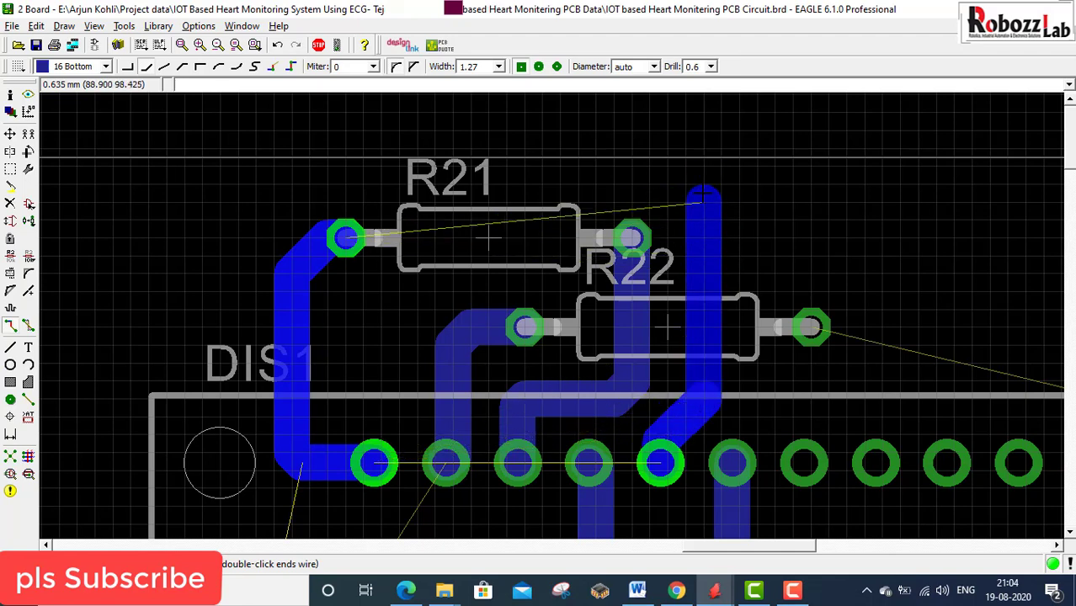
{"action": "left_click", "coordinate": [704, 186]}
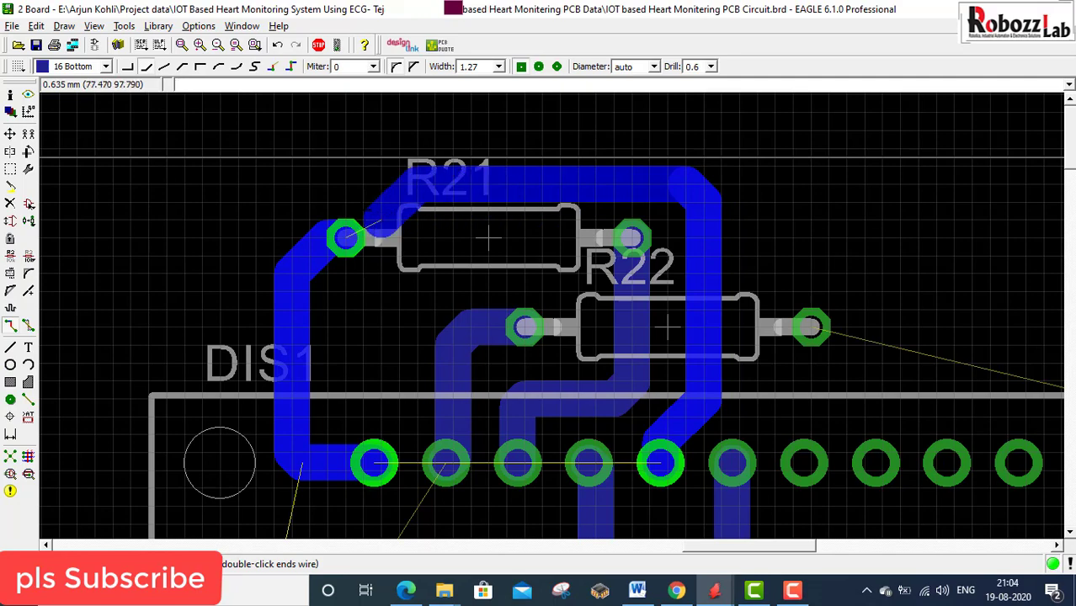
{"action": "left_click", "coordinate": [345, 238]}
- Route R22's right pad horizontally on the Bottom layer and down to LCD pin 15
{"action": "scroll", "coordinate": [298, 219], "scroll_direction": "down", "scroll_amount": 4}
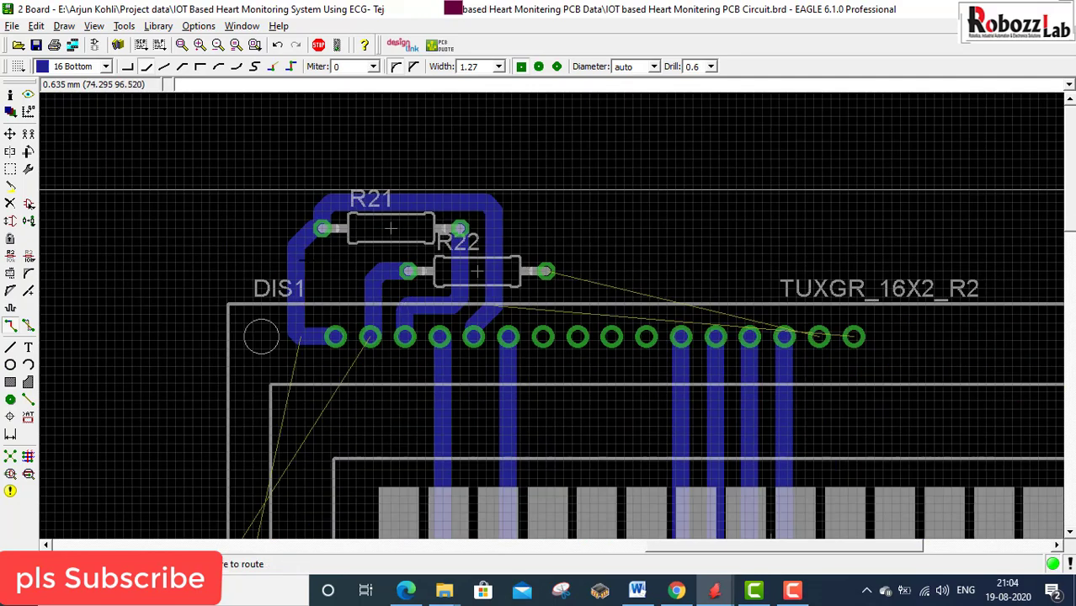
{"action": "left_click", "coordinate": [546, 270]}
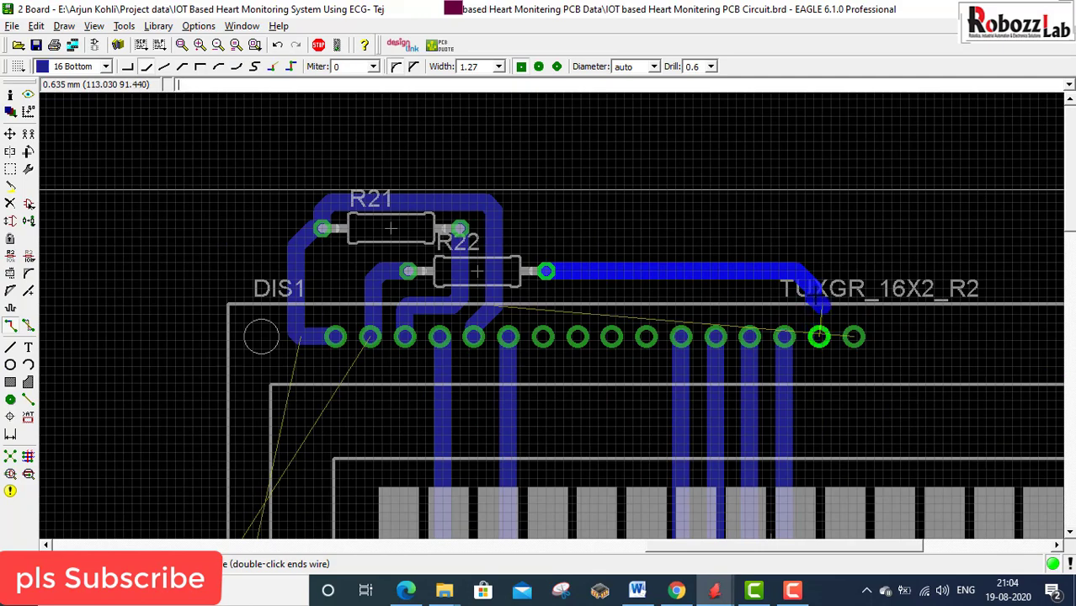
{"action": "scroll", "coordinate": [808, 285], "scroll_direction": "up", "scroll_amount": 2}
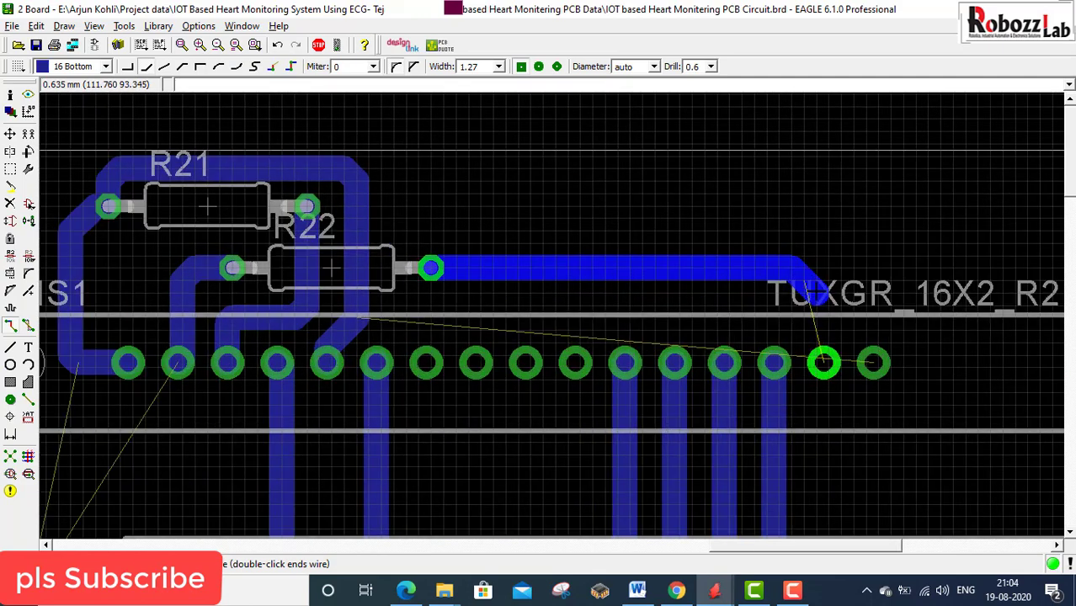
{"action": "left_click", "coordinate": [825, 362]}
- Route LCD pin 16 on the Bottom layer up and across to the trace above R21, and save the board
{"action": "left_click", "coordinate": [871, 362]}
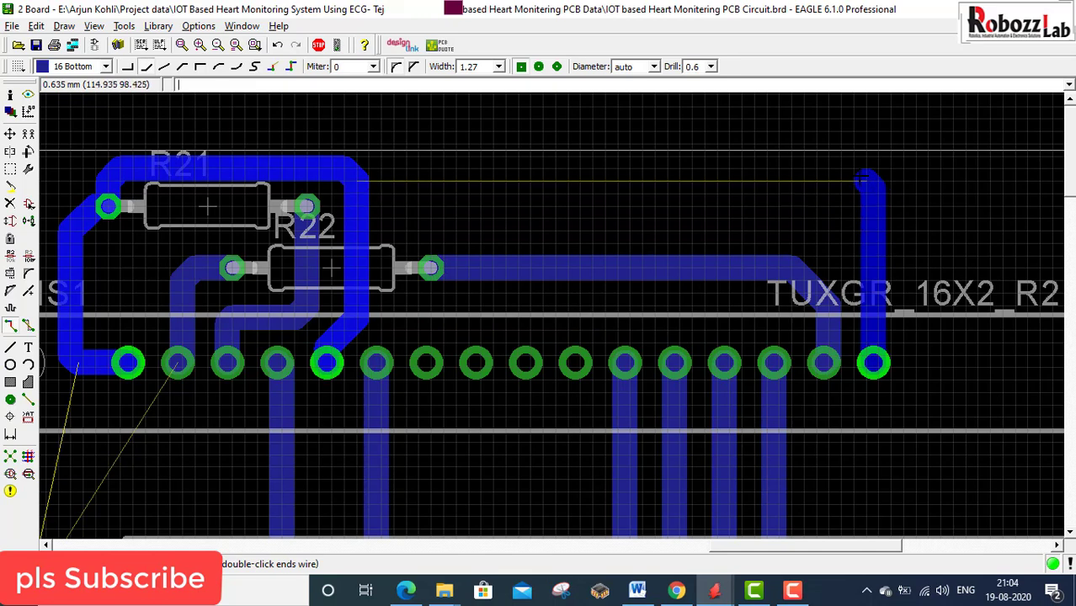
{"action": "left_click", "coordinate": [352, 172]}
{"action": "scroll", "coordinate": [671, 233], "scroll_direction": "down", "scroll_amount": 1}
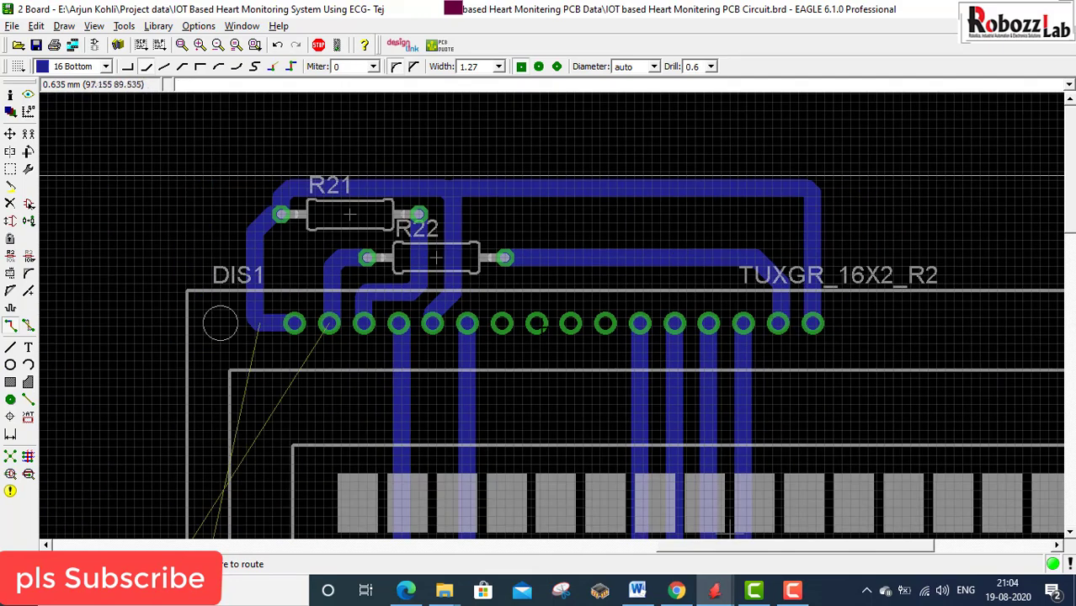
{"action": "key", "text": "ctrl+s"}
{"action": "scroll", "coordinate": [552, 354], "scroll_direction": "down", "scroll_amount": 4}
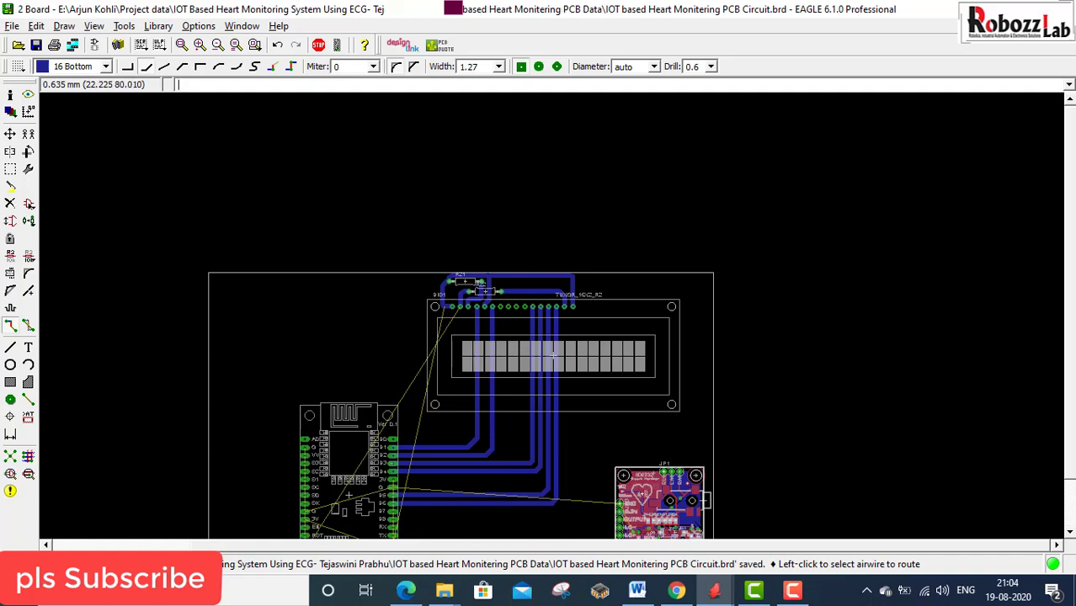
{"action": "scroll", "coordinate": [449, 278], "scroll_direction": "down", "scroll_amount": 4}
{"action": "scroll", "coordinate": [442, 384], "scroll_direction": "up", "scroll_amount": 3}
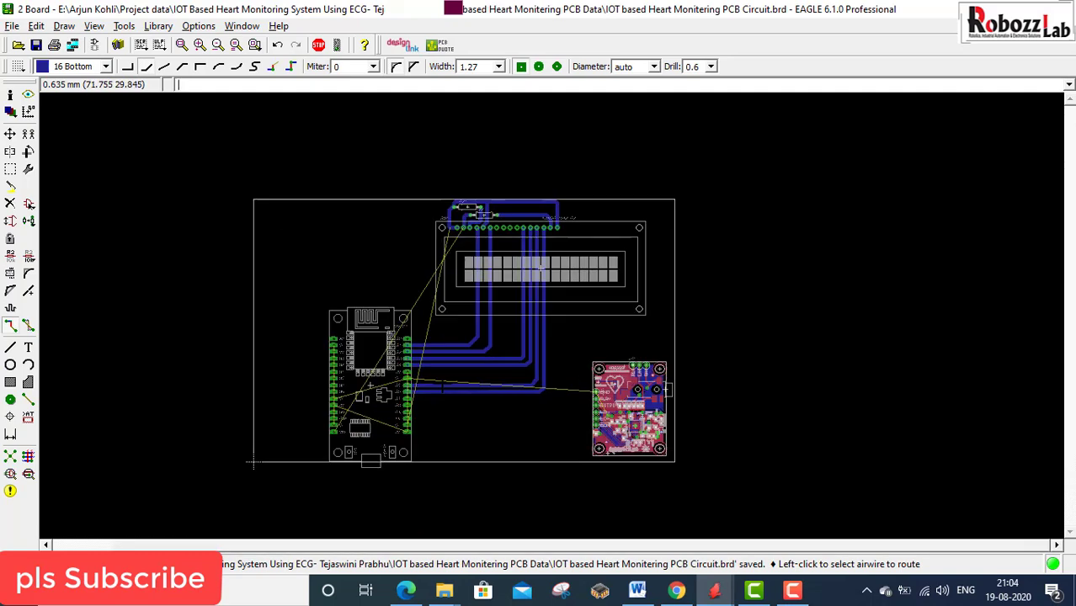
{"action": "scroll", "coordinate": [442, 385], "scroll_direction": "up", "scroll_amount": 1}
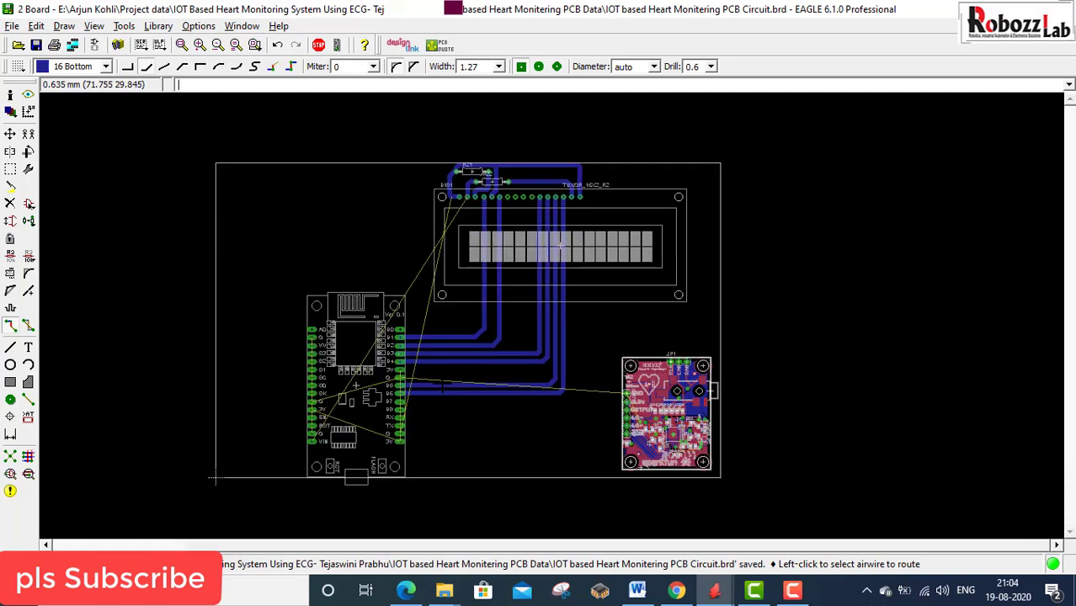
{"action": "scroll", "coordinate": [560, 245], "scroll_direction": "up", "scroll_amount": 4}
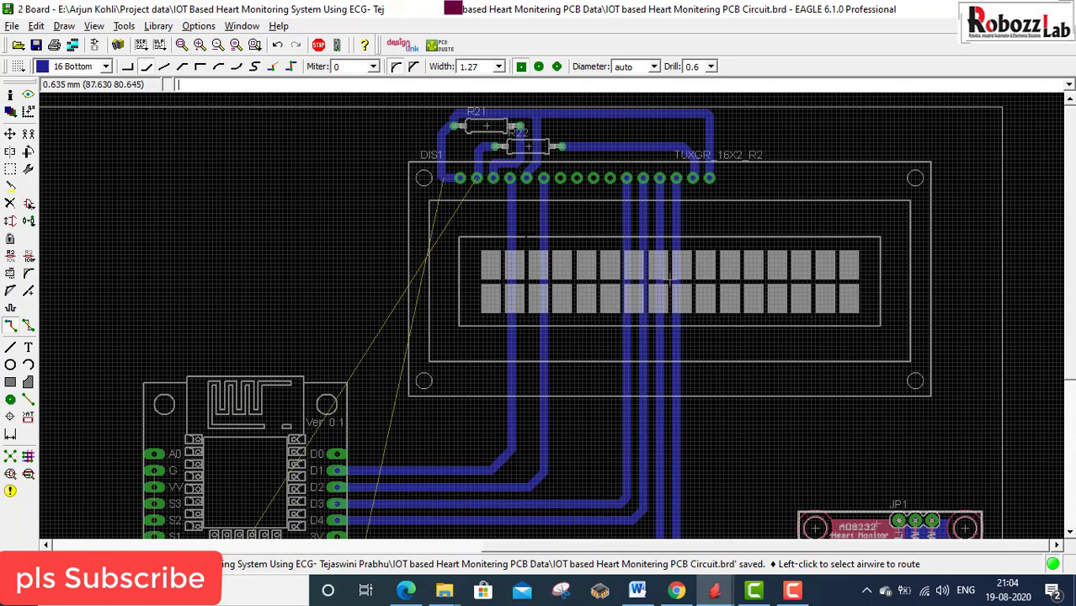
{"action": "scroll", "coordinate": [526, 239], "scroll_direction": "down", "scroll_amount": 2}
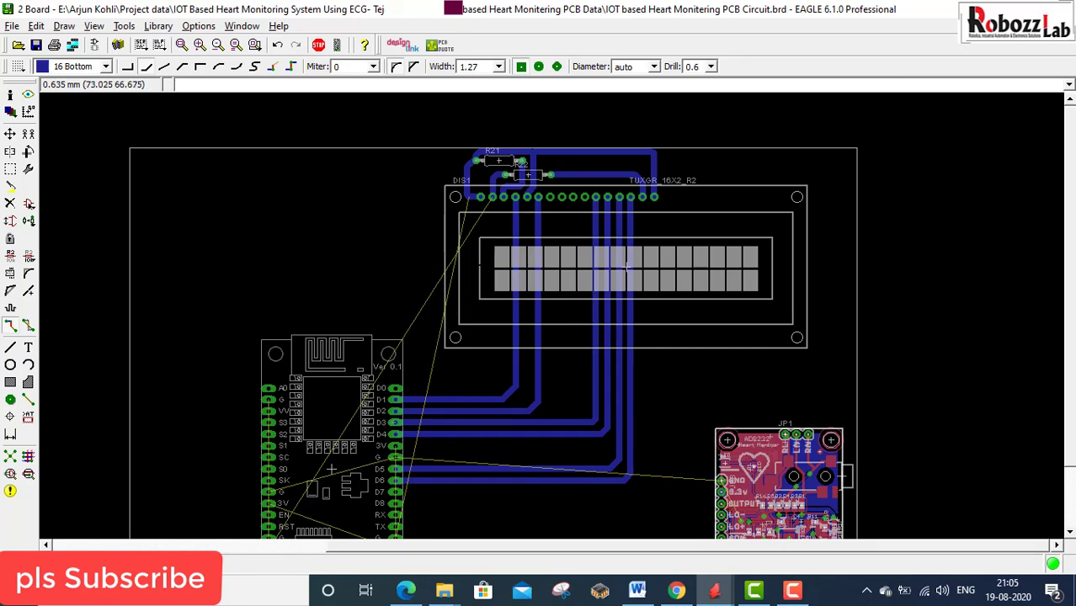
{"action": "scroll", "coordinate": [447, 225], "scroll_direction": "up", "scroll_amount": 3}
{"action": "left_click", "coordinate": [524, 206]}
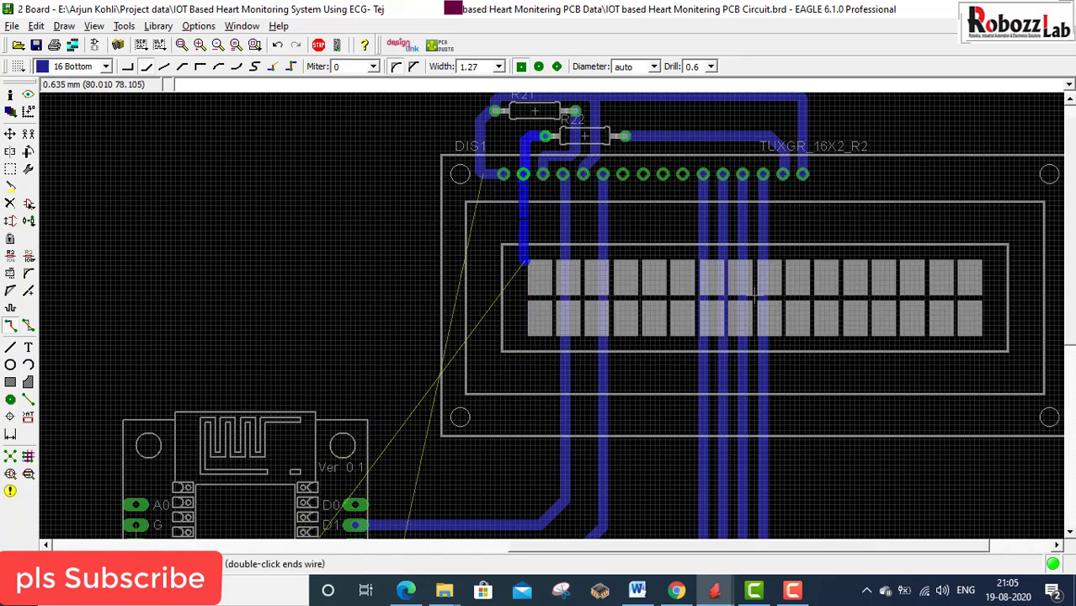
{"action": "scroll", "coordinate": [520, 303], "scroll_direction": "down", "scroll_amount": 4}
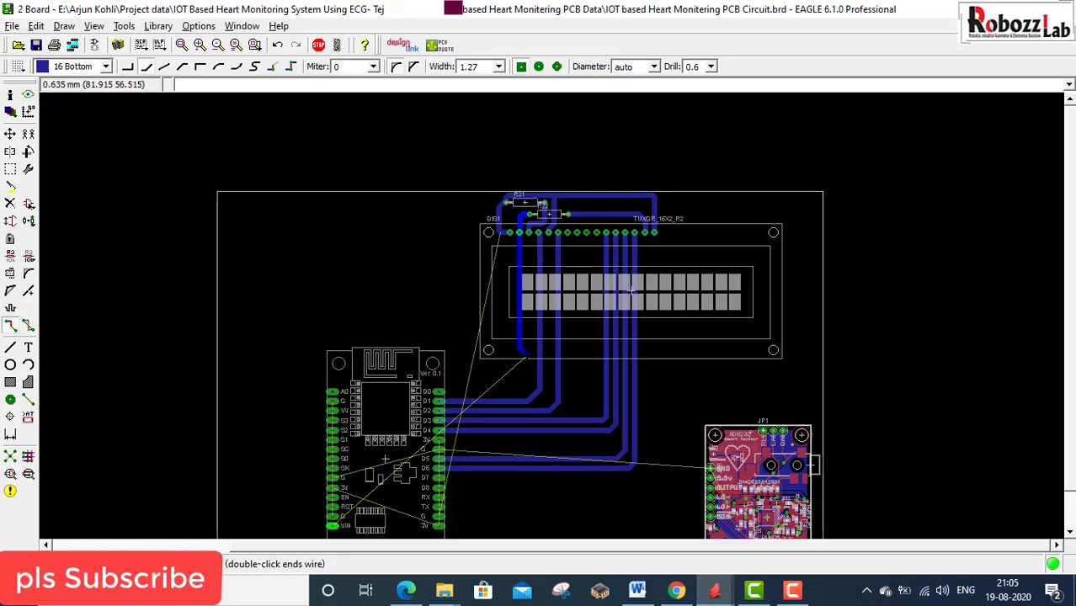
{"action": "key", "text": "Escape"}
- Route LCD pin 1 on the Bottom layer sideways and down through the NodeMCU outline to its G pin beside 3V below TX
{"action": "scroll", "coordinate": [497, 234], "scroll_direction": "up", "scroll_amount": 3}
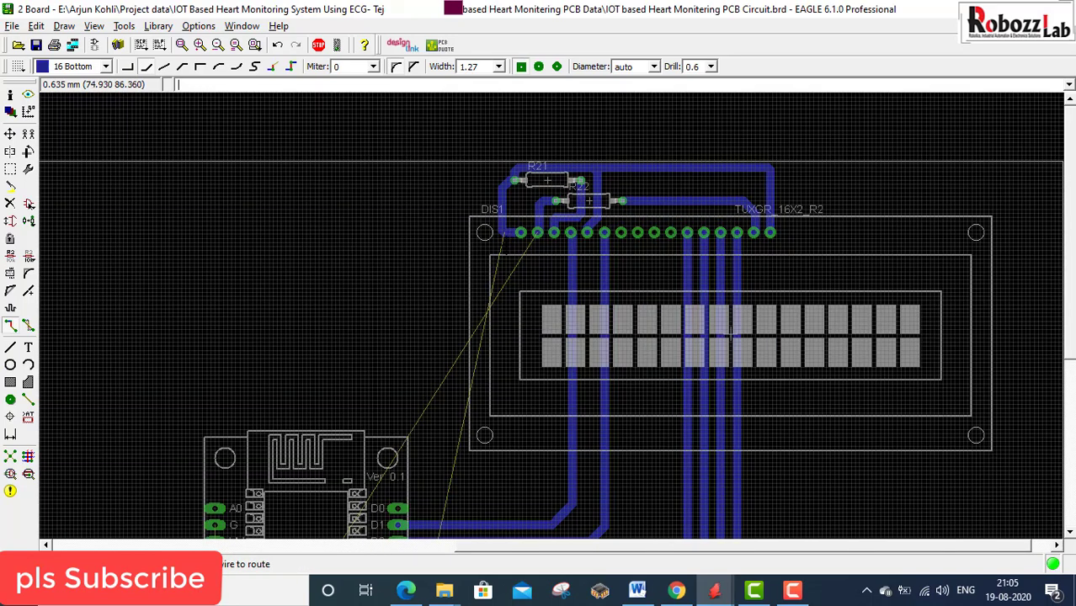
{"action": "left_click", "coordinate": [503, 237]}
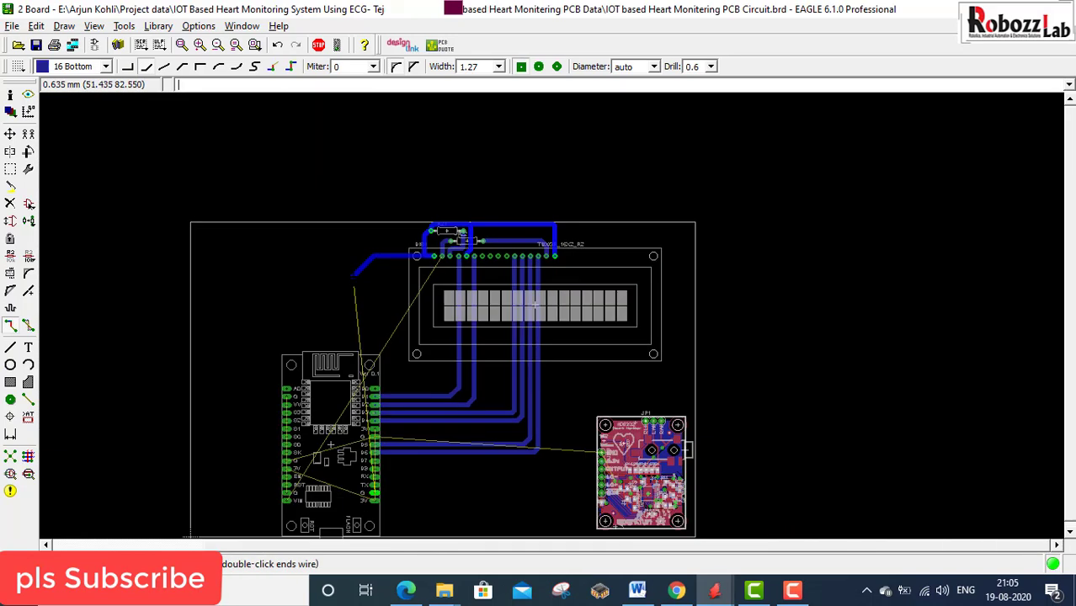
{"action": "scroll", "coordinate": [346, 278], "scroll_direction": "down", "scroll_amount": 4}
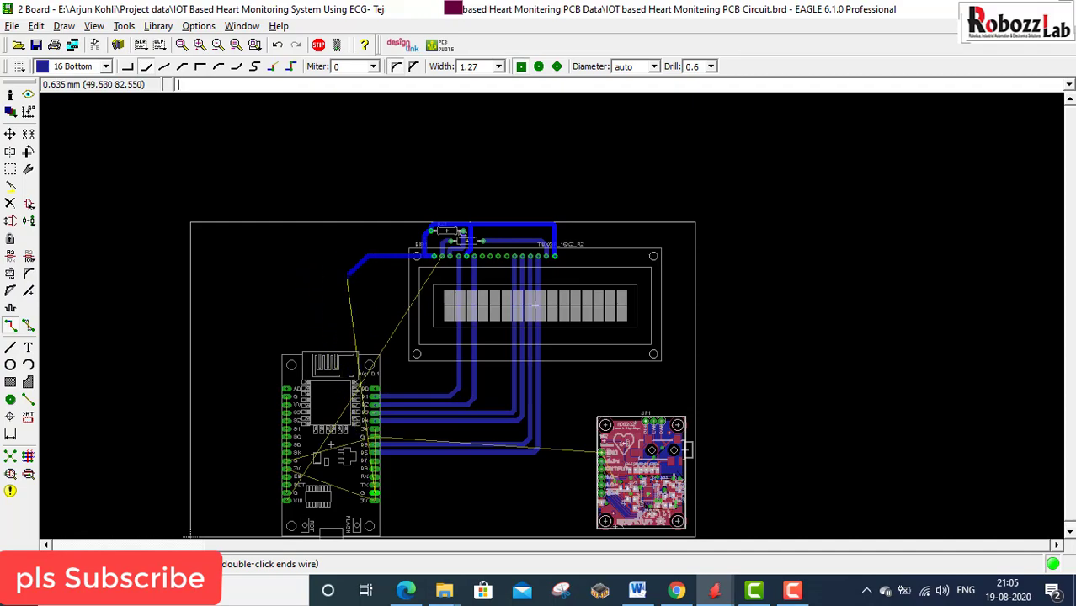
{"action": "scroll", "coordinate": [343, 484], "scroll_direction": "up", "scroll_amount": 6}
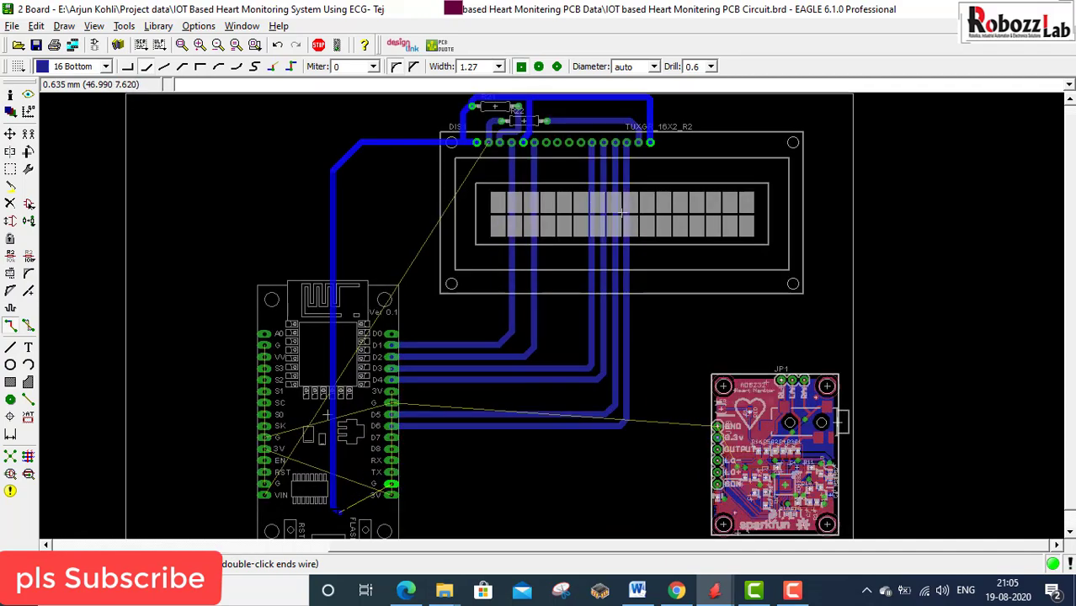
{"action": "scroll", "coordinate": [344, 478], "scroll_direction": "up", "scroll_amount": 1}
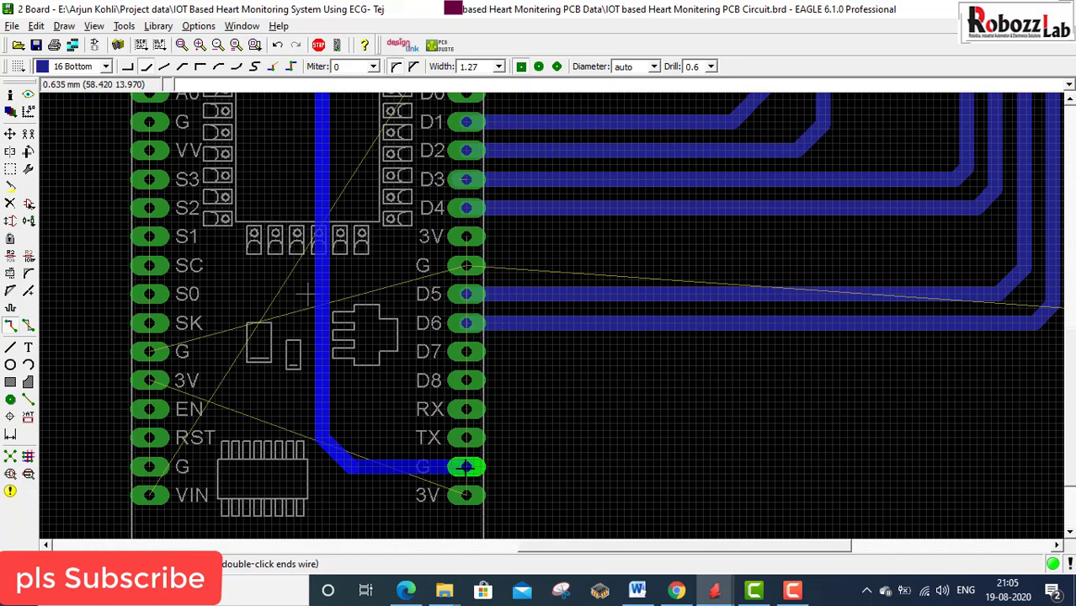
{"action": "left_click", "coordinate": [466, 468]}
{"action": "scroll", "coordinate": [466, 467], "scroll_direction": "down", "scroll_amount": 5}
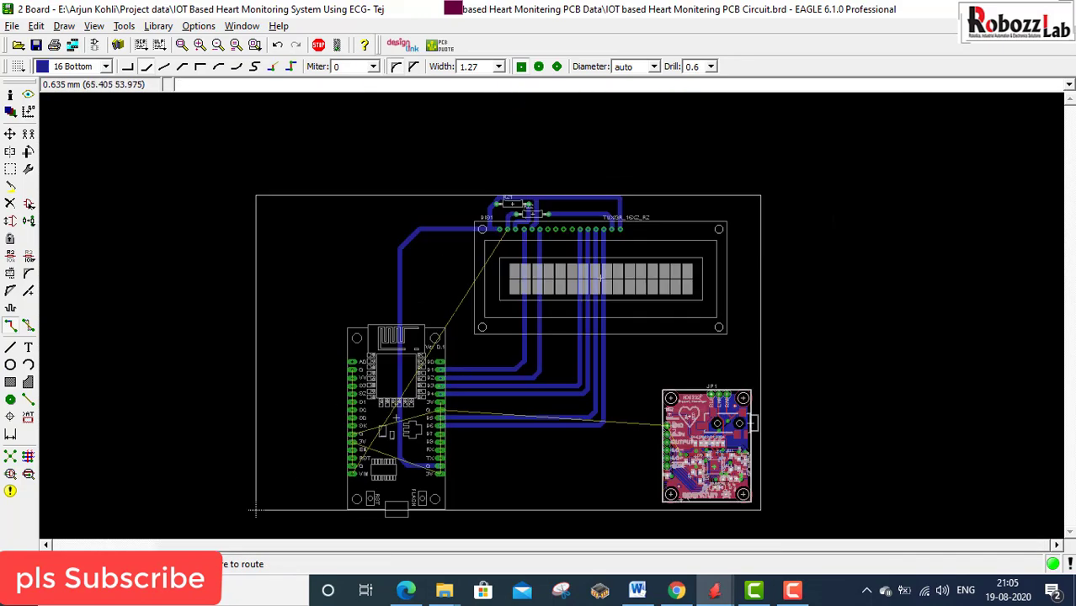
- Route LCD pin 2 on the Bottom layer down and horizontally to just before the vertical trace from LCD pin 1
{"action": "scroll", "coordinate": [678, 312], "scroll_direction": "up", "scroll_amount": 1}
{"action": "scroll", "coordinate": [679, 314], "scroll_direction": "down", "scroll_amount": 4}
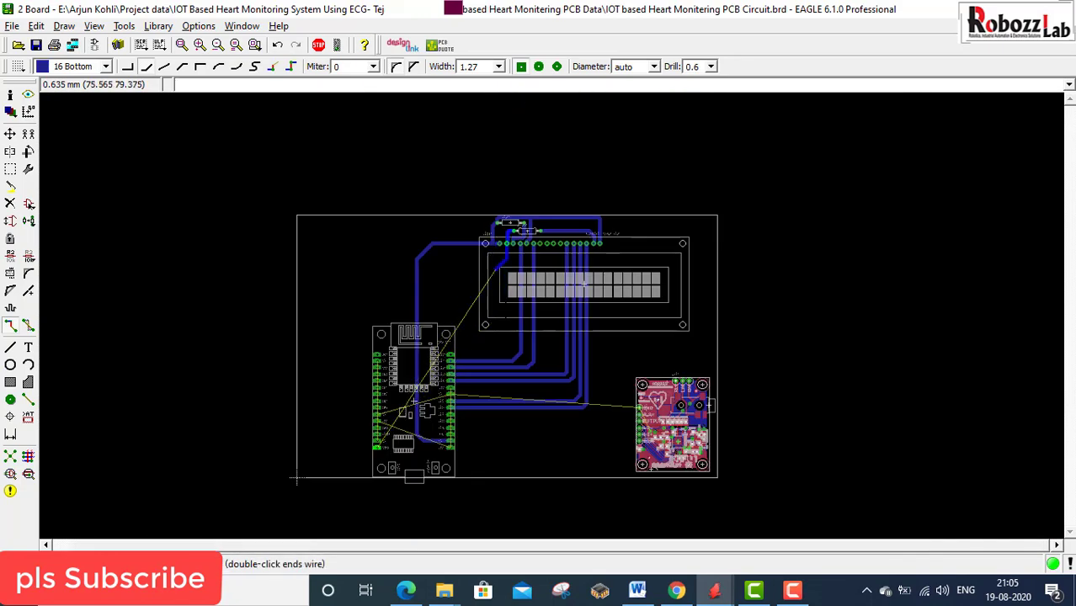
{"action": "scroll", "coordinate": [507, 295], "scroll_direction": "up", "scroll_amount": 4}
{"action": "scroll", "coordinate": [510, 371], "scroll_direction": "down", "scroll_amount": 4}
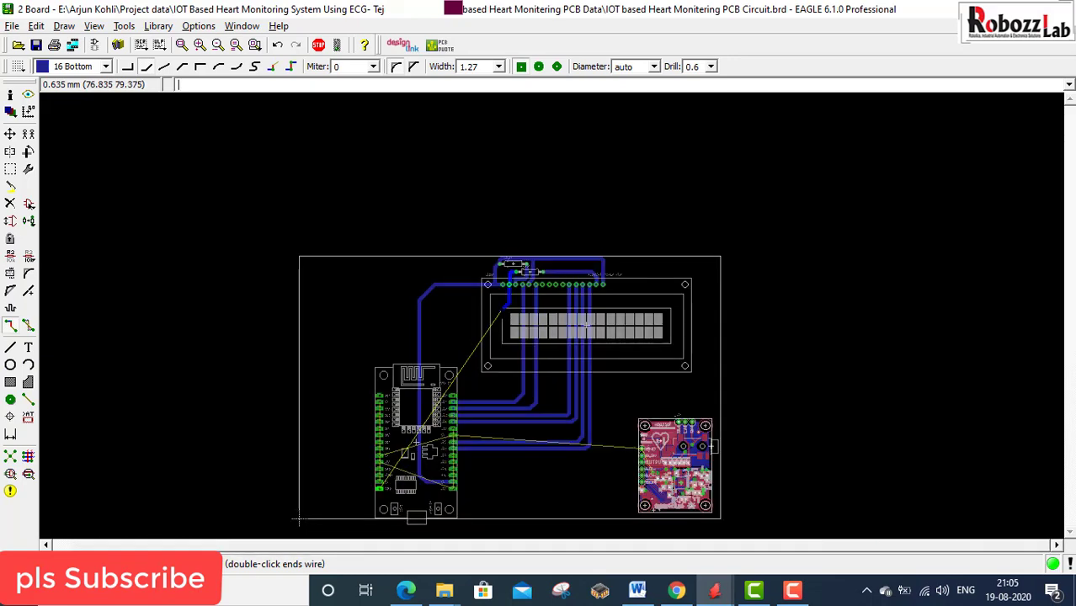
{"action": "scroll", "coordinate": [503, 310], "scroll_direction": "up", "scroll_amount": 5}
{"action": "scroll", "coordinate": [502, 250], "scroll_direction": "down", "scroll_amount": 6}
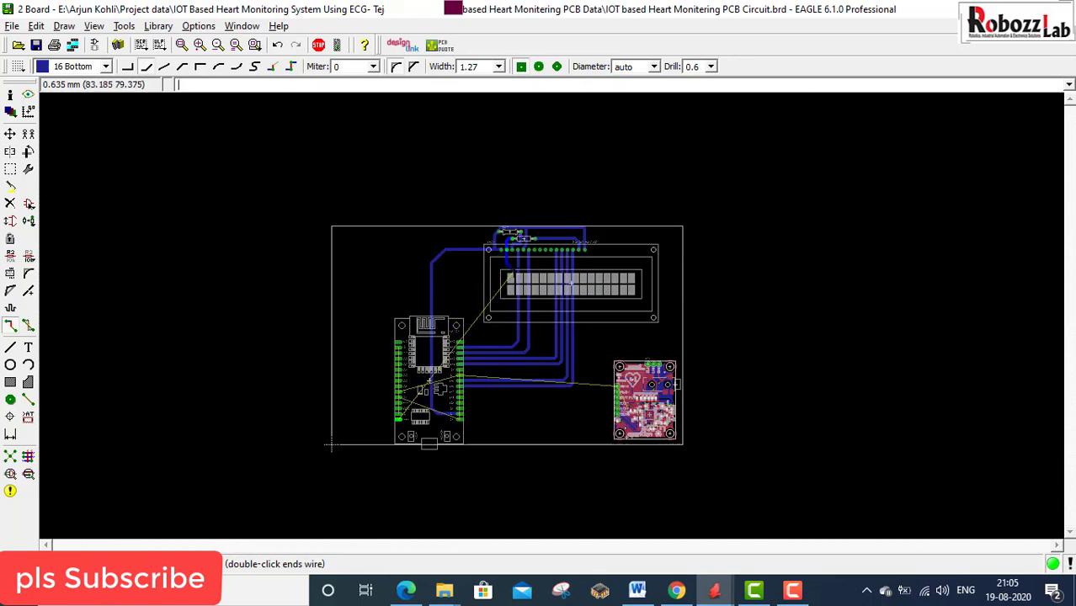
{"action": "scroll", "coordinate": [510, 290], "scroll_direction": "up", "scroll_amount": 1}
{"action": "scroll", "coordinate": [508, 293], "scroll_direction": "up", "scroll_amount": 3}
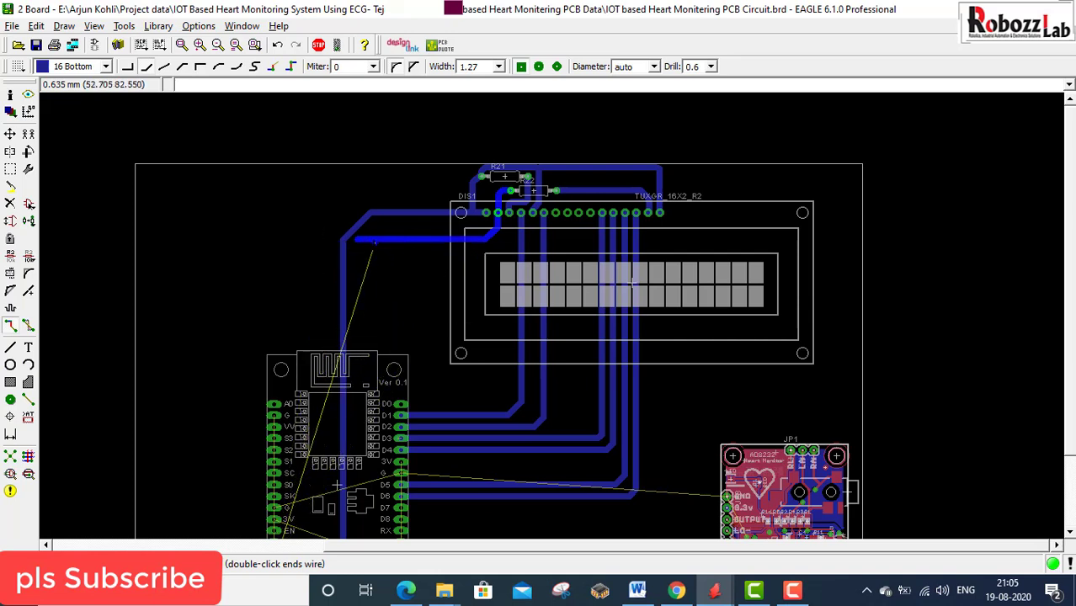
- Carry the LCD pin 2 trace over the vertical trace with a short Top layer segment and return it to the Bottom layer
{"action": "left_click", "coordinate": [105, 66]}
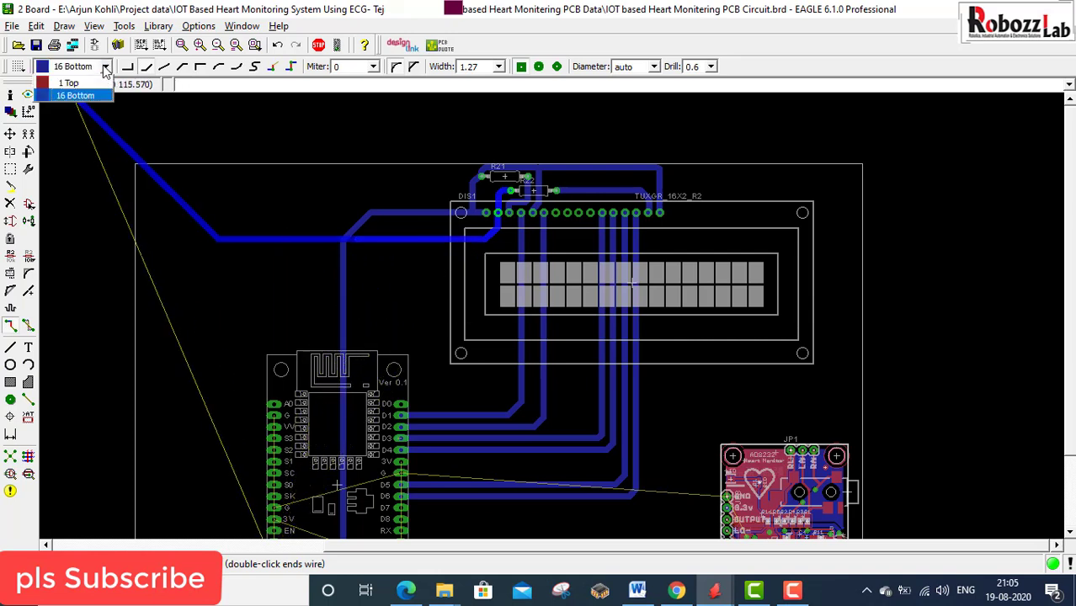
{"action": "left_click", "coordinate": [63, 79]}
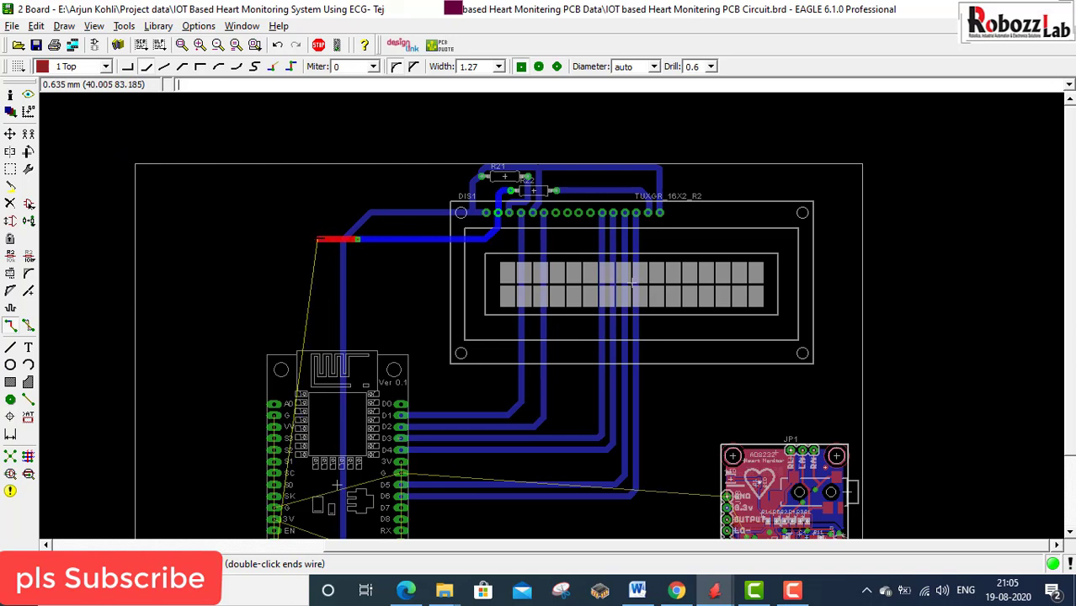
{"action": "left_click", "coordinate": [106, 66]}
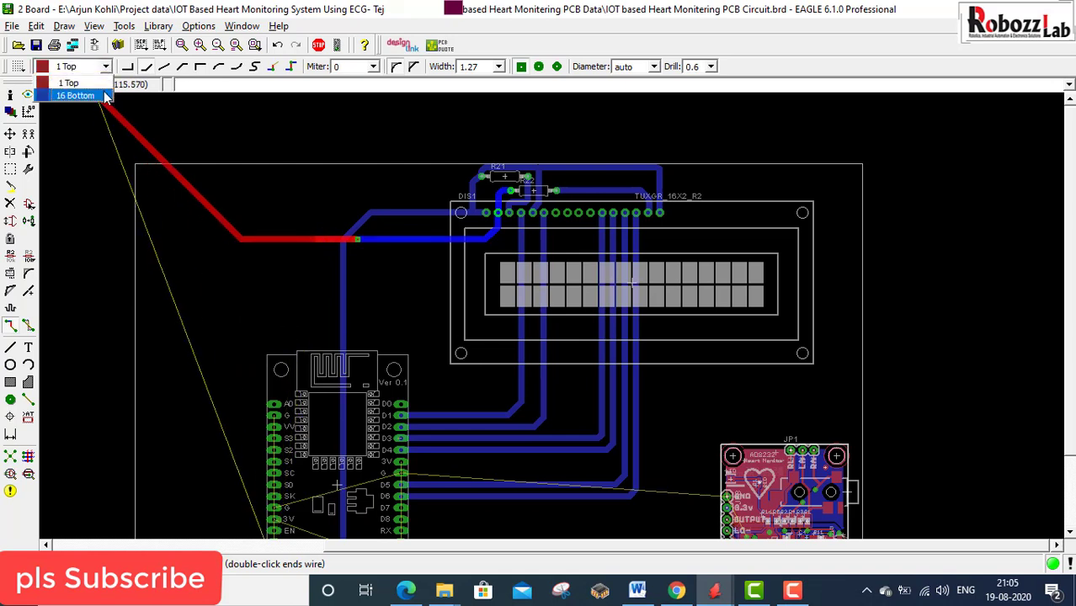
{"action": "left_click", "coordinate": [63, 90]}
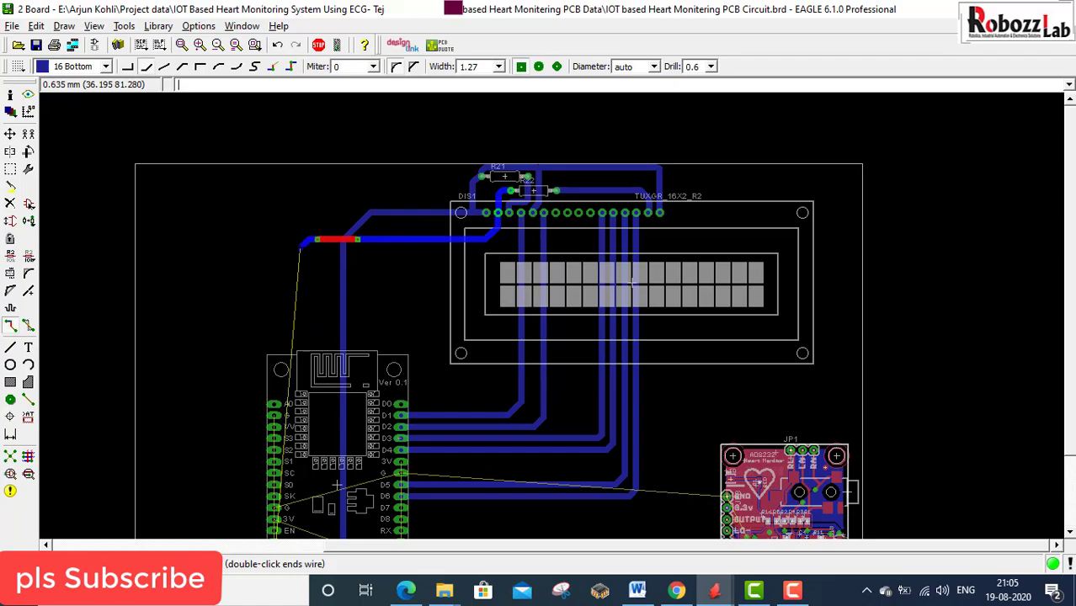
- Continue the LCD pin 2 trace on the Bottom layer down to the NodeMCU's VIN pin and save the board
{"action": "scroll", "coordinate": [306, 284], "scroll_direction": "down", "scroll_amount": 3}
{"action": "scroll", "coordinate": [308, 427], "scroll_direction": "up", "scroll_amount": 4}
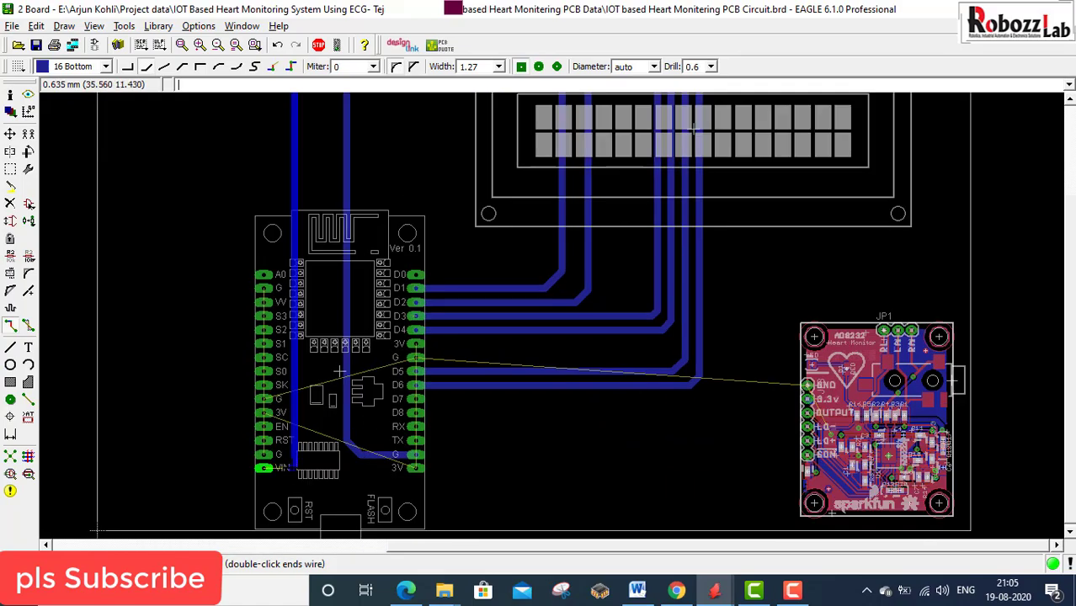
{"action": "scroll", "coordinate": [339, 371], "scroll_direction": "up", "scroll_amount": 2}
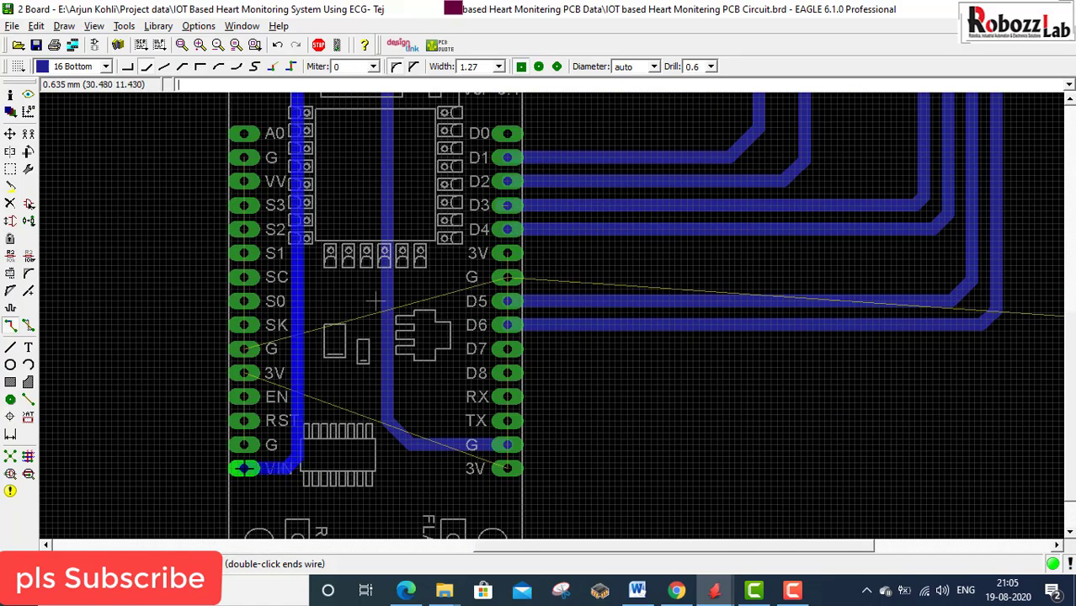
{"action": "left_click", "coordinate": [284, 468]}
{"action": "scroll", "coordinate": [333, 335], "scroll_direction": "down", "scroll_amount": 2}
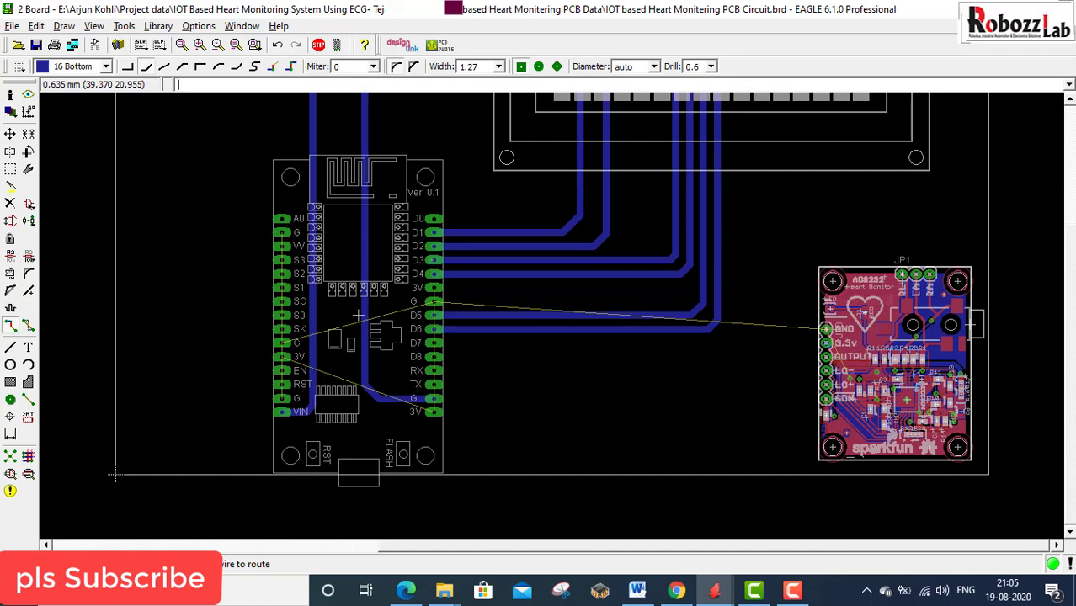
{"action": "key", "text": "ctrl+s"}
- Examine the remaining airwires between the NodeMCU pins and the ECG module
{"action": "scroll", "coordinate": [370, 364], "scroll_direction": "down", "scroll_amount": 2}
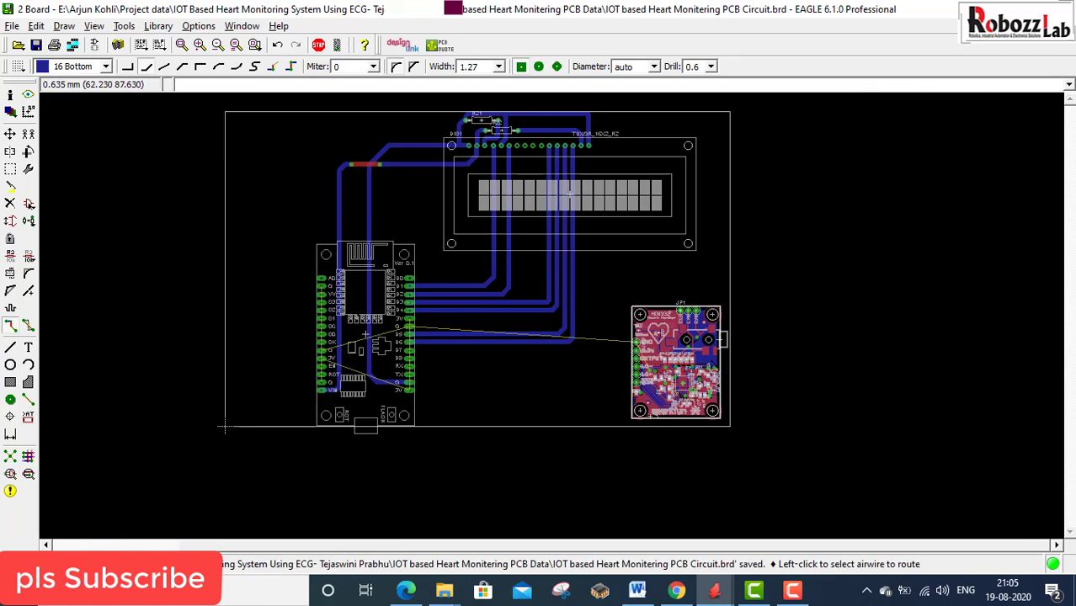
{"action": "scroll", "coordinate": [414, 352], "scroll_direction": "up", "scroll_amount": 2}
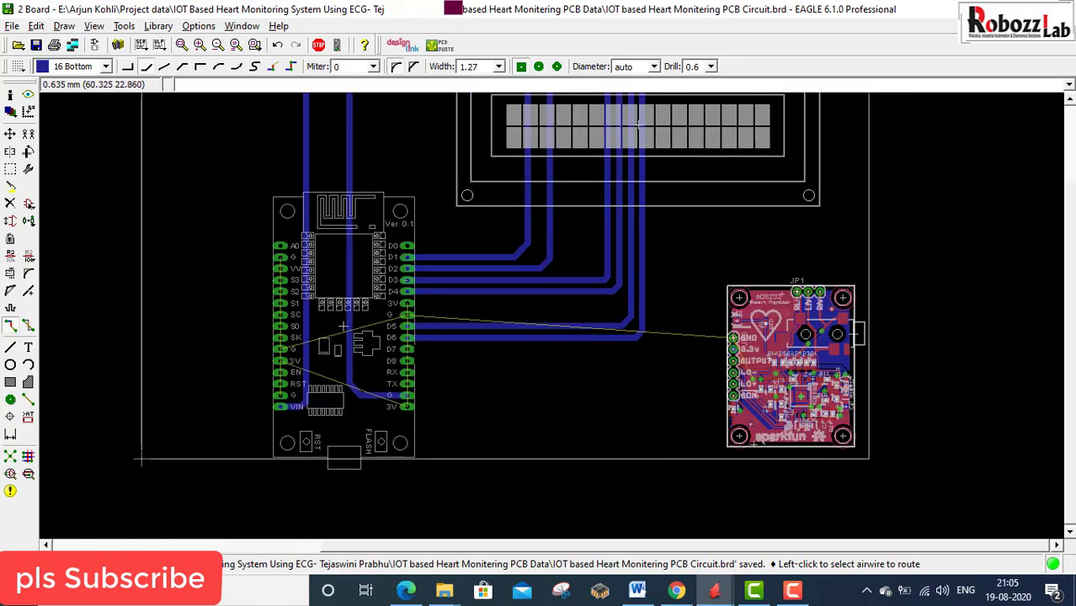
{"action": "scroll", "coordinate": [407, 422], "scroll_direction": "up", "scroll_amount": 2}
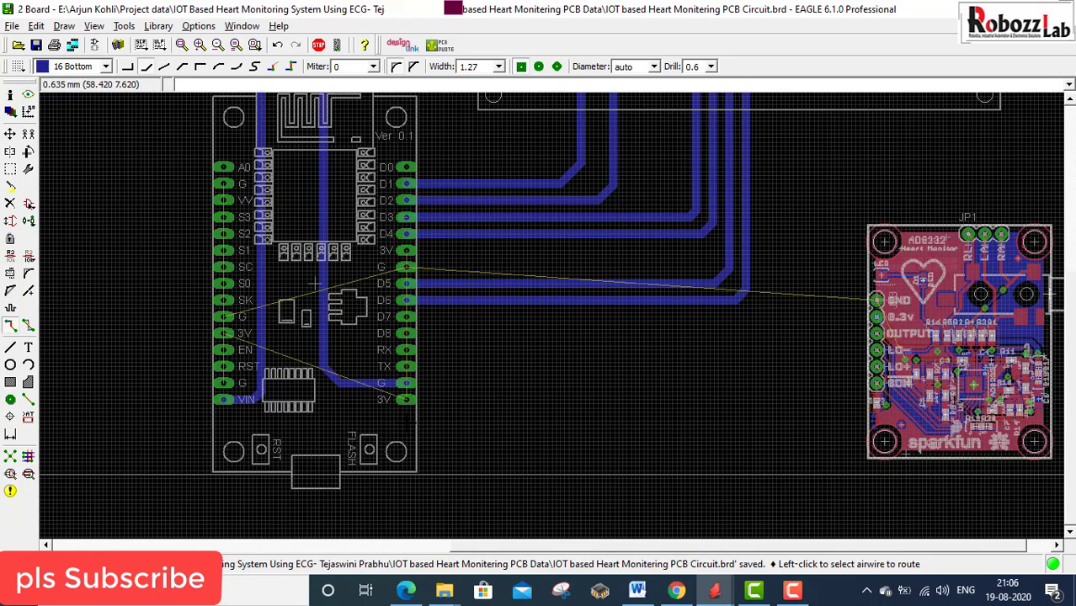
{"action": "scroll", "coordinate": [358, 293], "scroll_direction": "down", "scroll_amount": 2}
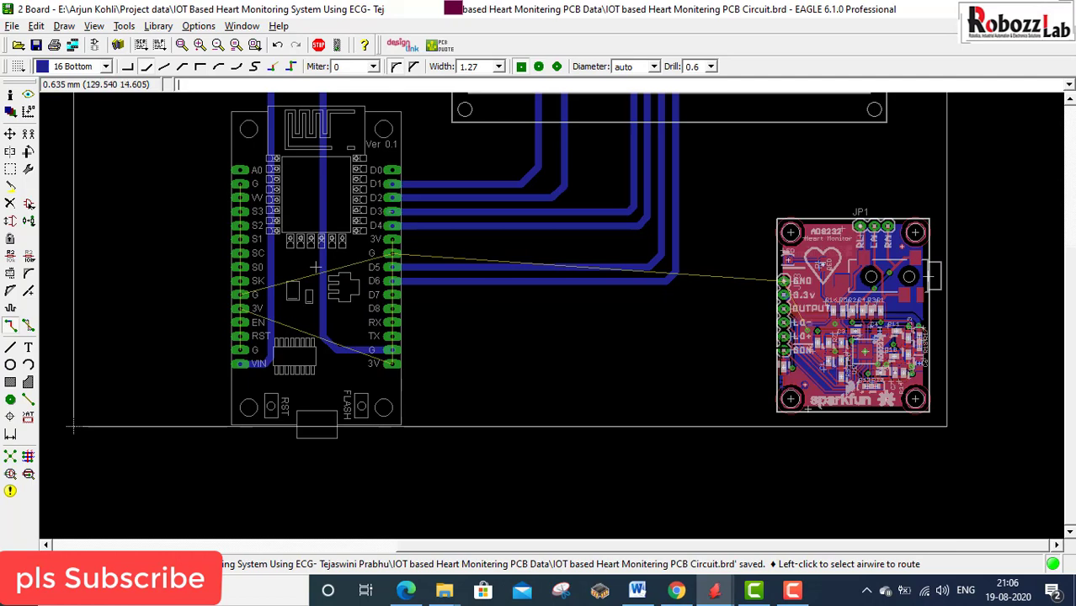
{"action": "scroll", "coordinate": [805, 298], "scroll_direction": "up", "scroll_amount": 1}
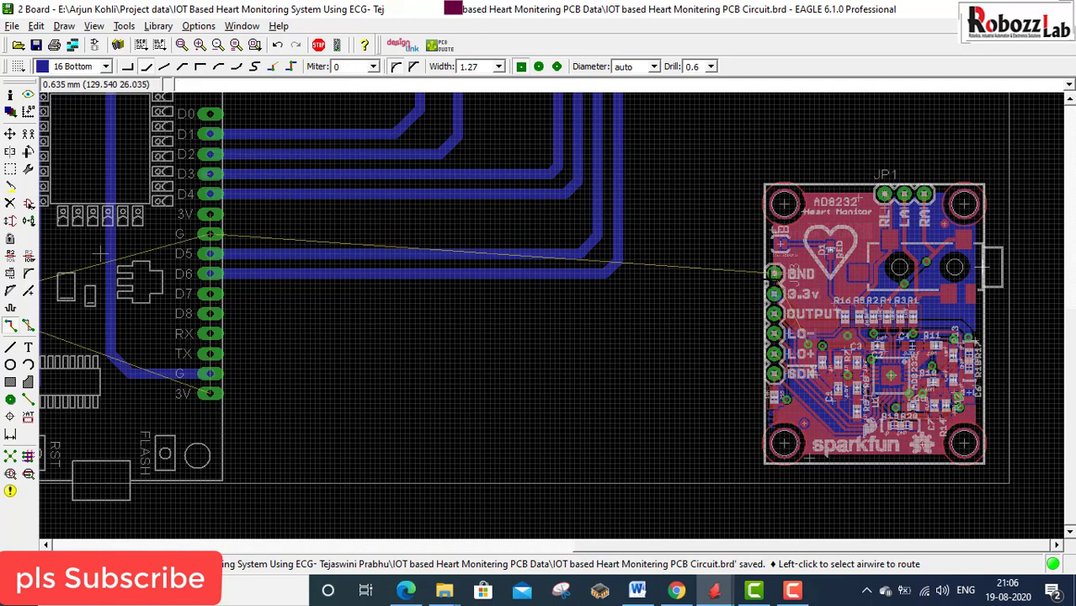
{"action": "scroll", "coordinate": [643, 317], "scroll_direction": "down", "scroll_amount": 2}
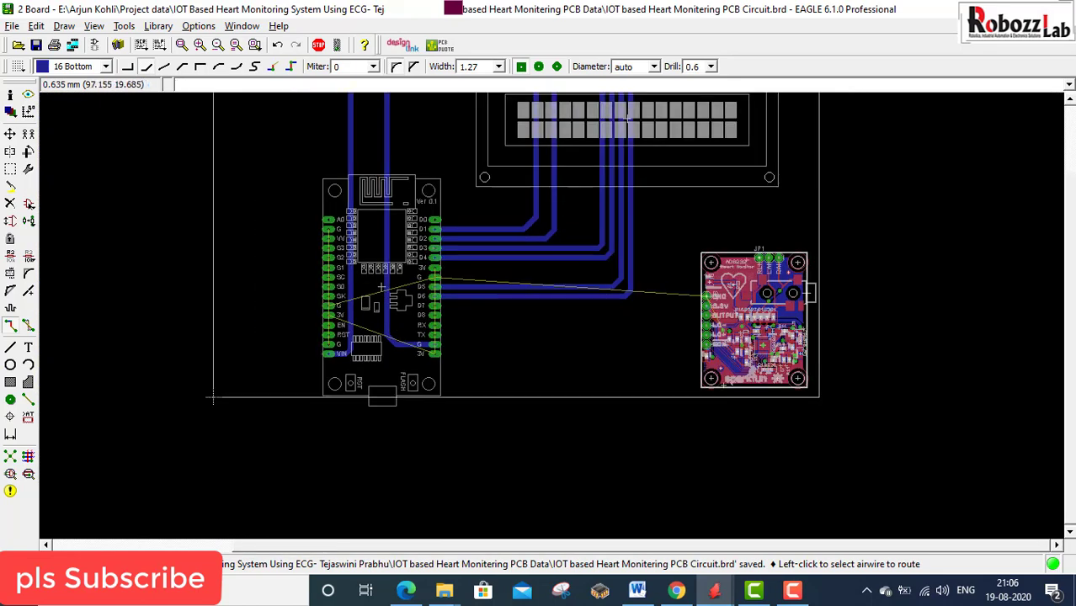
{"action": "scroll", "coordinate": [549, 335], "scroll_direction": "down", "scroll_amount": 1}
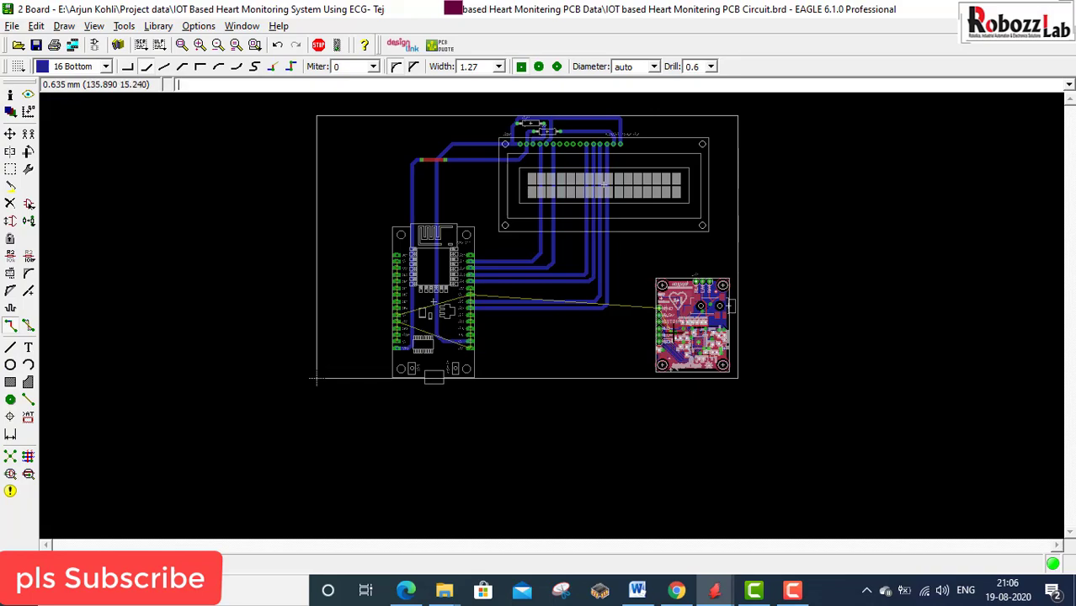
{"action": "scroll", "coordinate": [671, 333], "scroll_direction": "up", "scroll_amount": 3}
{"action": "left_click", "coordinate": [638, 242]}
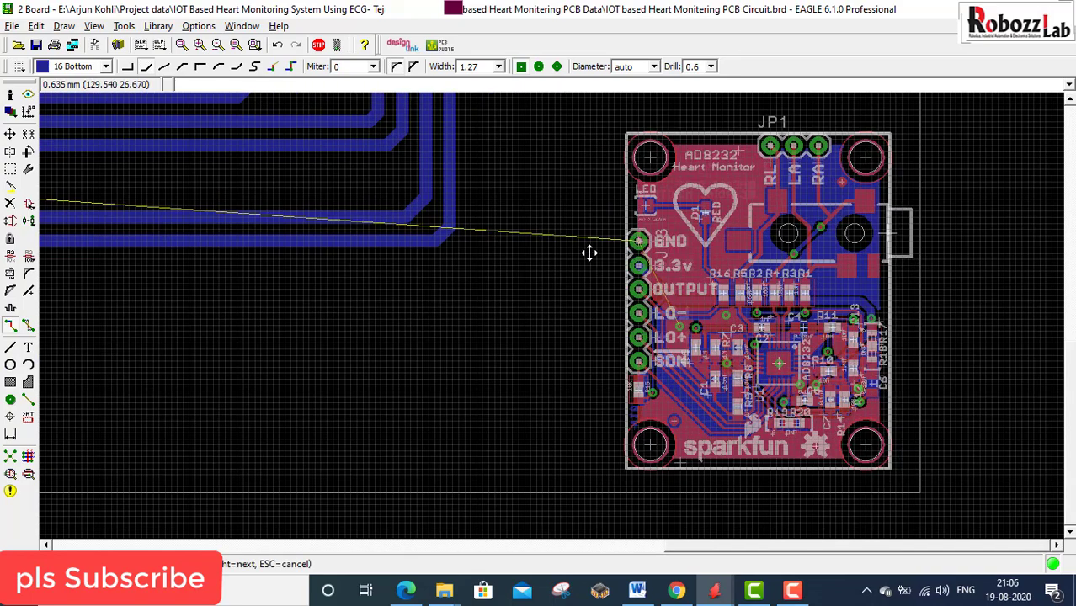
{"action": "scroll", "coordinate": [585, 282], "scroll_direction": "down", "scroll_amount": 2}
{"action": "scroll", "coordinate": [582, 284], "scroll_direction": "down", "scroll_amount": 2}
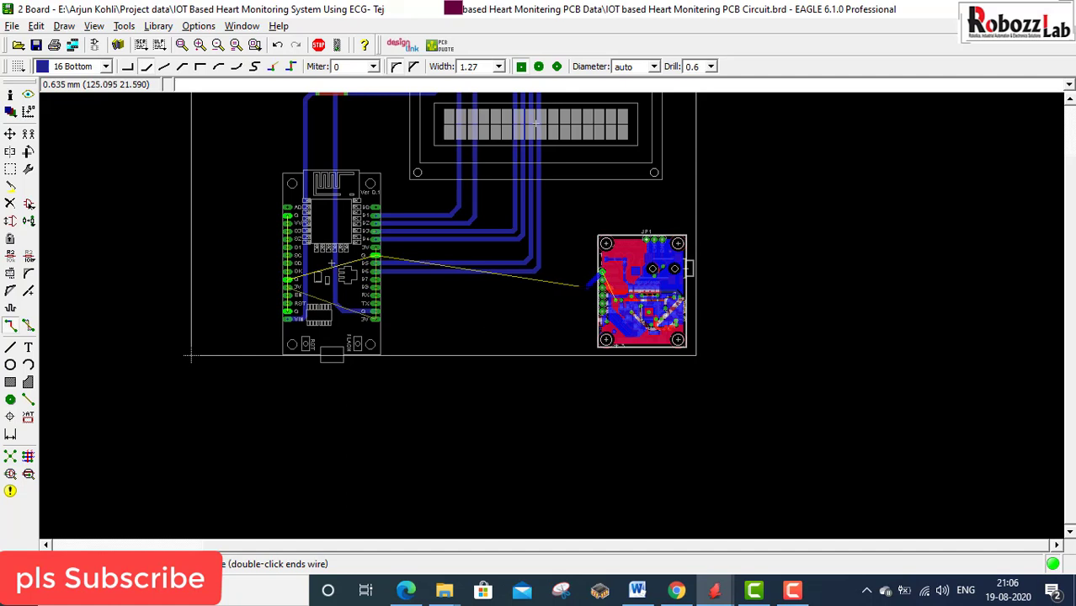
{"action": "key", "text": "Escape"}
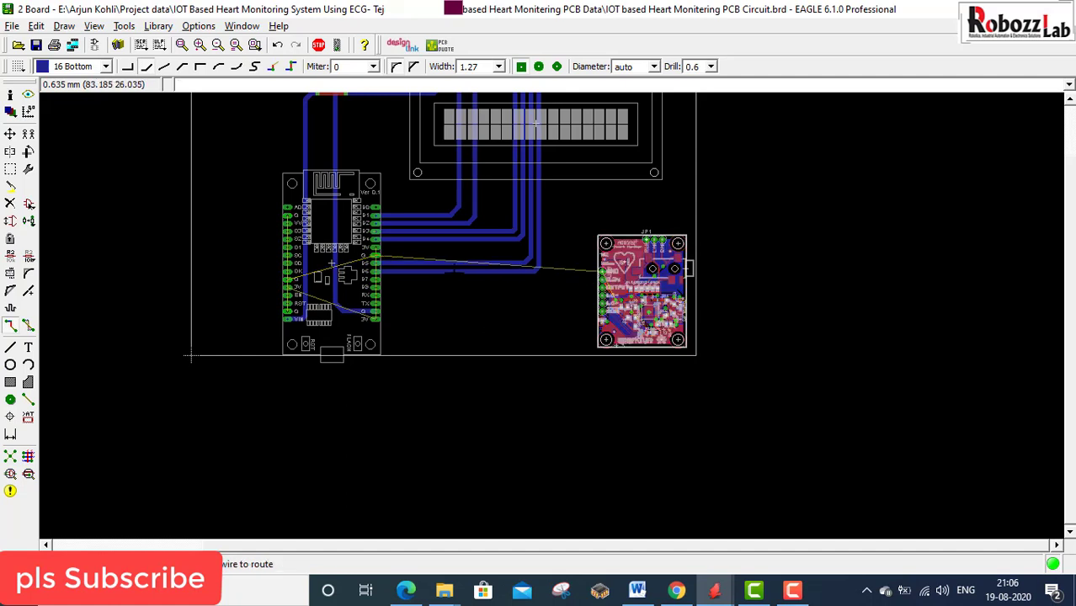
- Try to rotate the ECG module by 90 degrees as a group selected together with the board outline's corner
{"action": "left_click", "coordinate": [10, 169]}
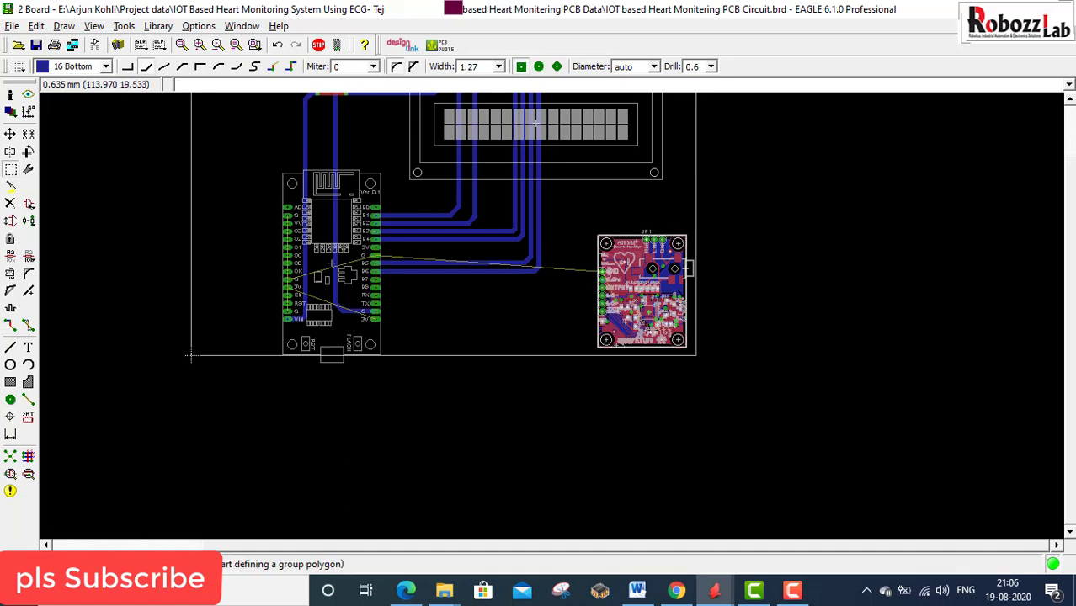
{"action": "left_click_drag", "start_coordinate": [574, 215], "coordinate": [708, 366]}
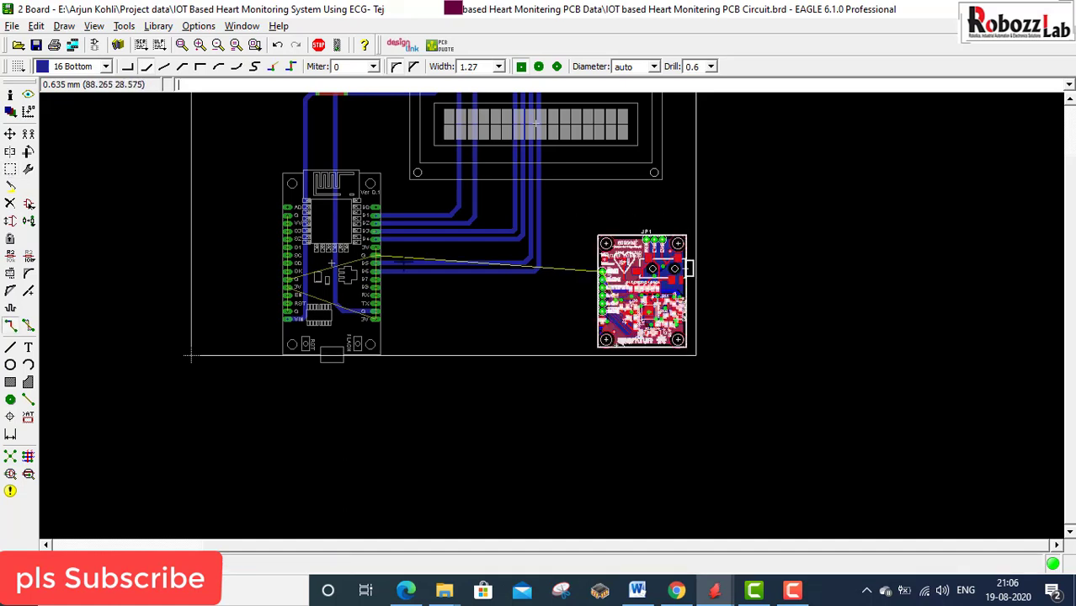
{"action": "left_click", "coordinate": [10, 134]}
{"action": "right_click", "coordinate": [646, 284], "text": "ctrl"}
{"action": "right_click", "coordinate": [641, 280]}
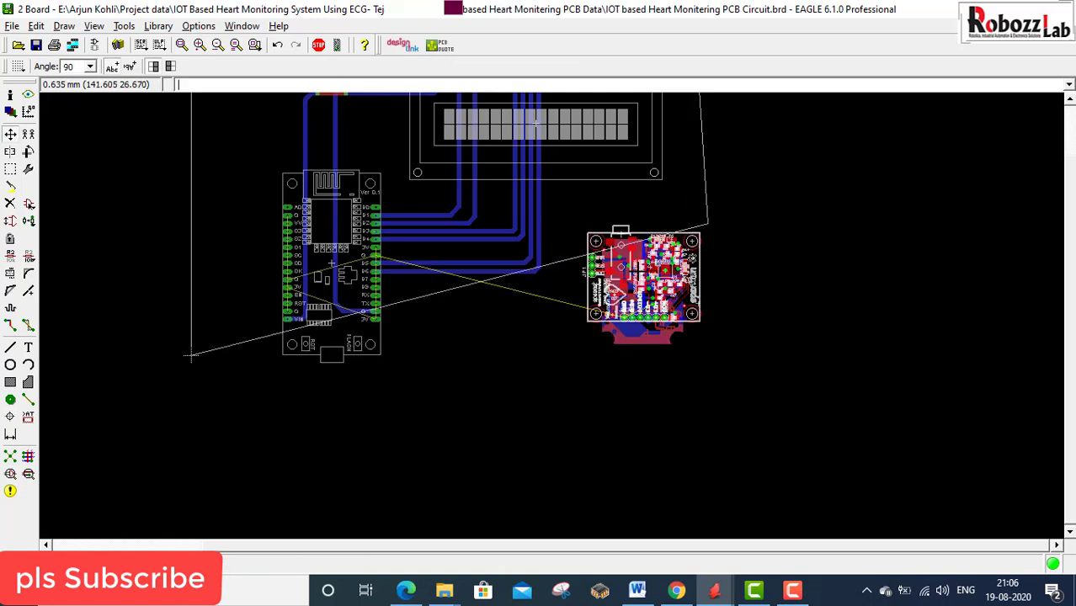
{"action": "key", "text": "Escape"}
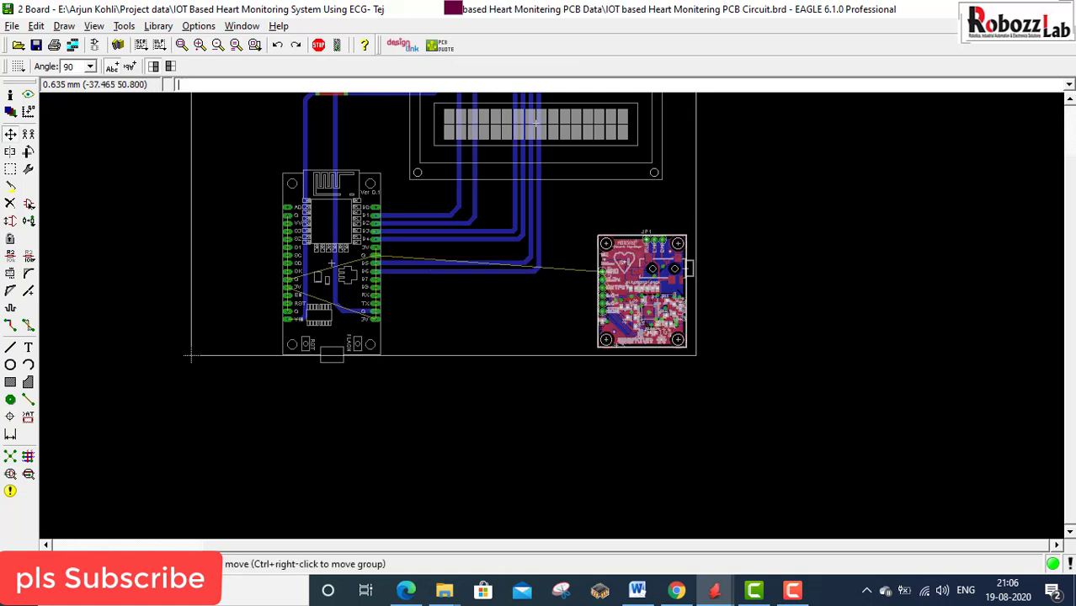
- Group only the ECG module, leaving out the board outline, and rotate it 90 degrees so its six-pin header runs along its lower edge
{"action": "left_click", "coordinate": [10, 168]}
{"action": "left_click_drag", "start_coordinate": [575, 210], "coordinate": [687, 348]}
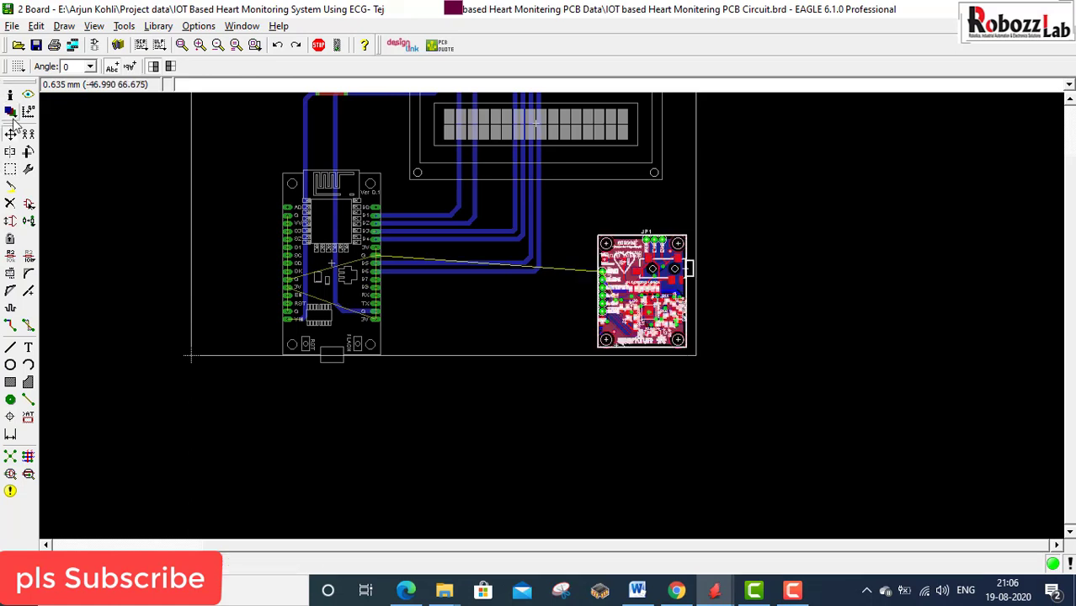
{"action": "right_click", "coordinate": [624, 286], "text": "ctrl"}
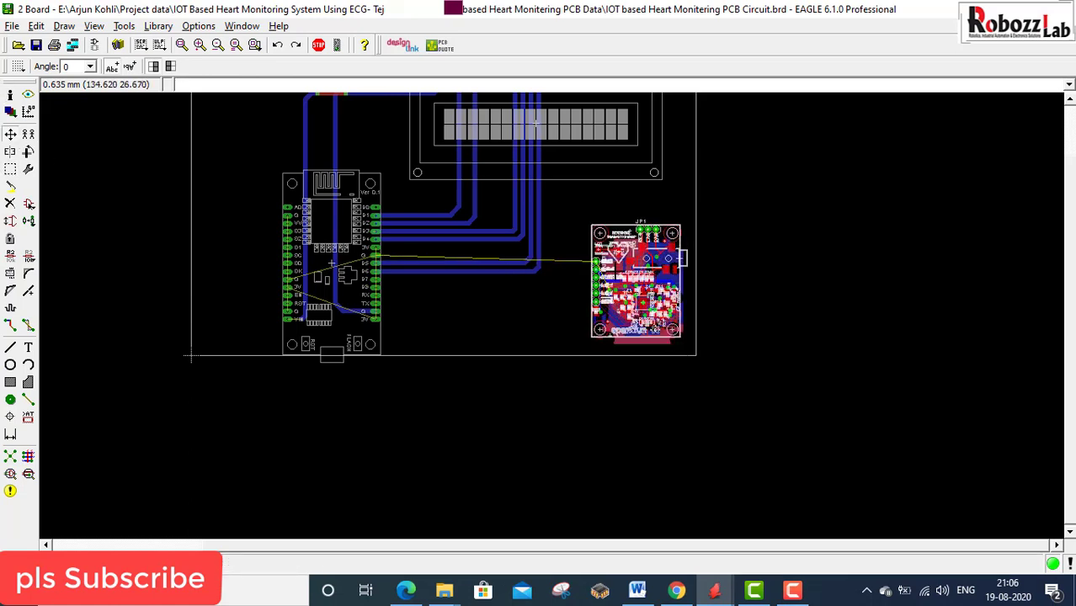
{"action": "right_click", "coordinate": [623, 285]}
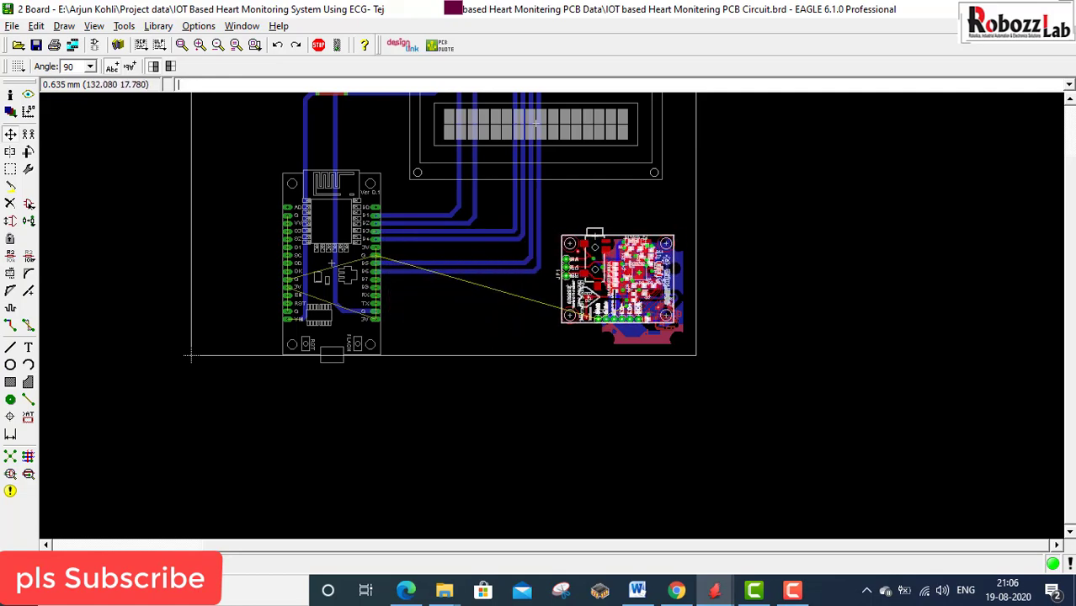
{"action": "left_click", "coordinate": [605, 248]}
{"action": "scroll", "coordinate": [611, 328], "scroll_direction": "up", "scroll_amount": 3}
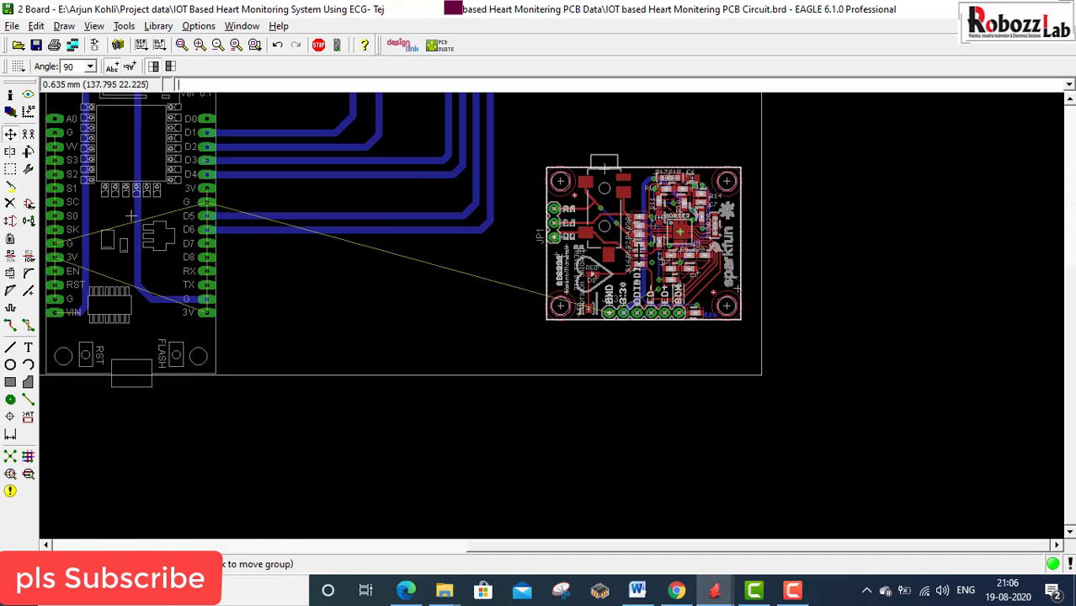
- Move the grouped ECG module up to just below the right end of the LCD, inside the board outline
{"action": "right_click", "coordinate": [637, 245], "text": "ctrl"}
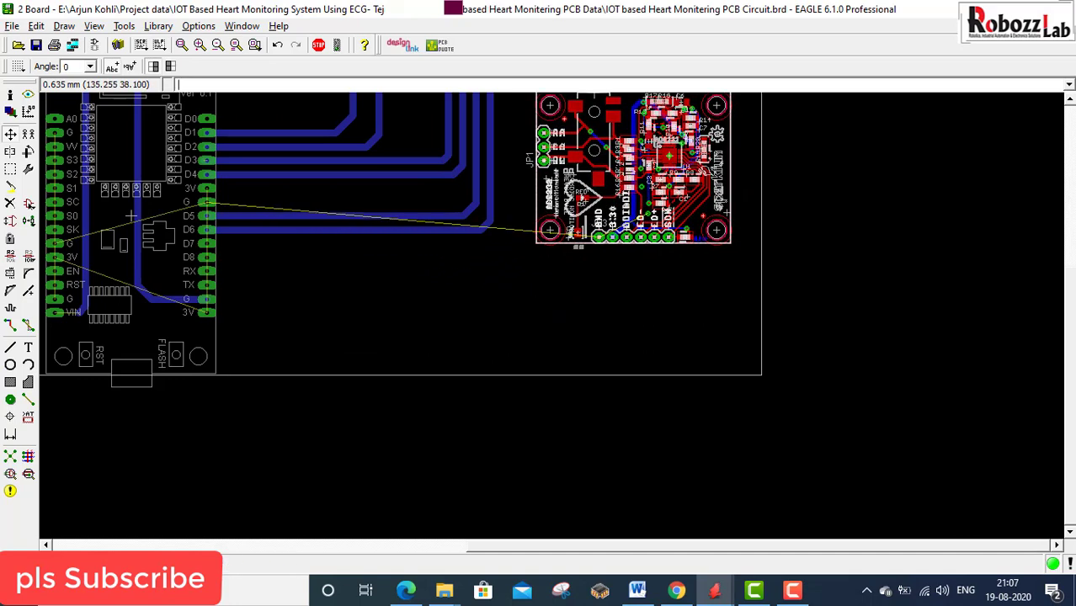
{"action": "left_click", "coordinate": [626, 164]}
{"action": "scroll", "coordinate": [603, 285], "scroll_direction": "down", "scroll_amount": 3}
{"action": "scroll", "coordinate": [600, 232], "scroll_direction": "up", "scroll_amount": 4}
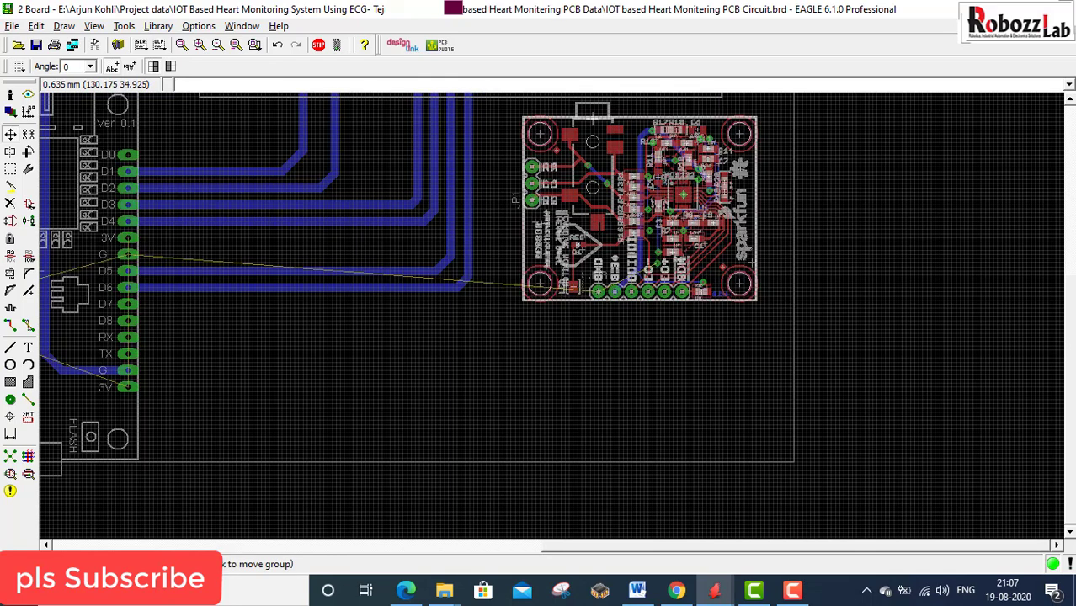
- Highlight the net of the ECG module's OUTPUT pin and examine the header JP3 pins and their airwires
{"action": "scroll", "coordinate": [636, 316], "scroll_direction": "up", "scroll_amount": 2}
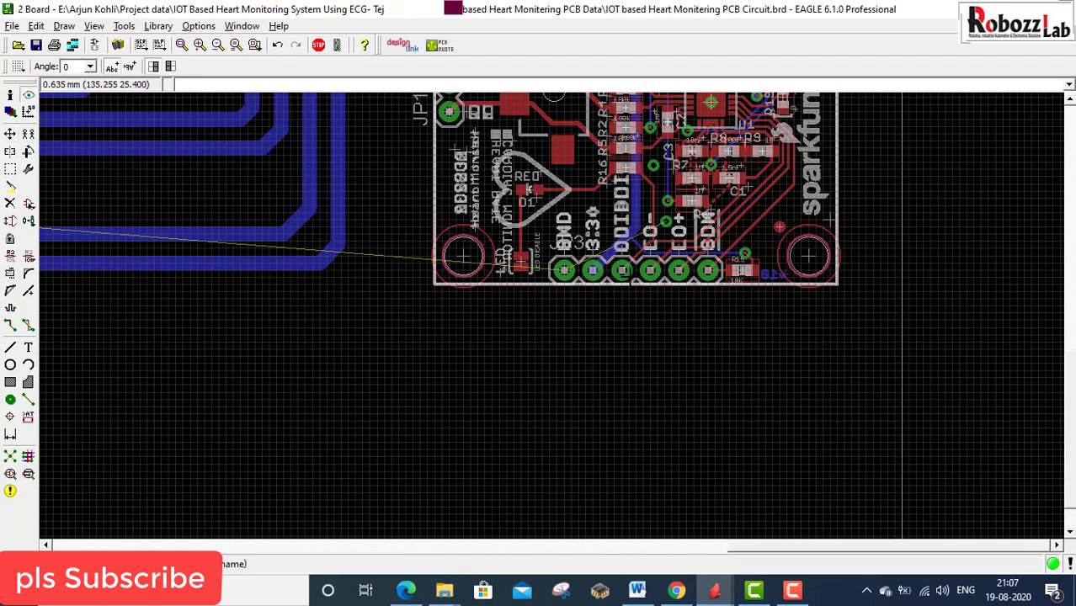
{"action": "left_click", "coordinate": [621, 269]}
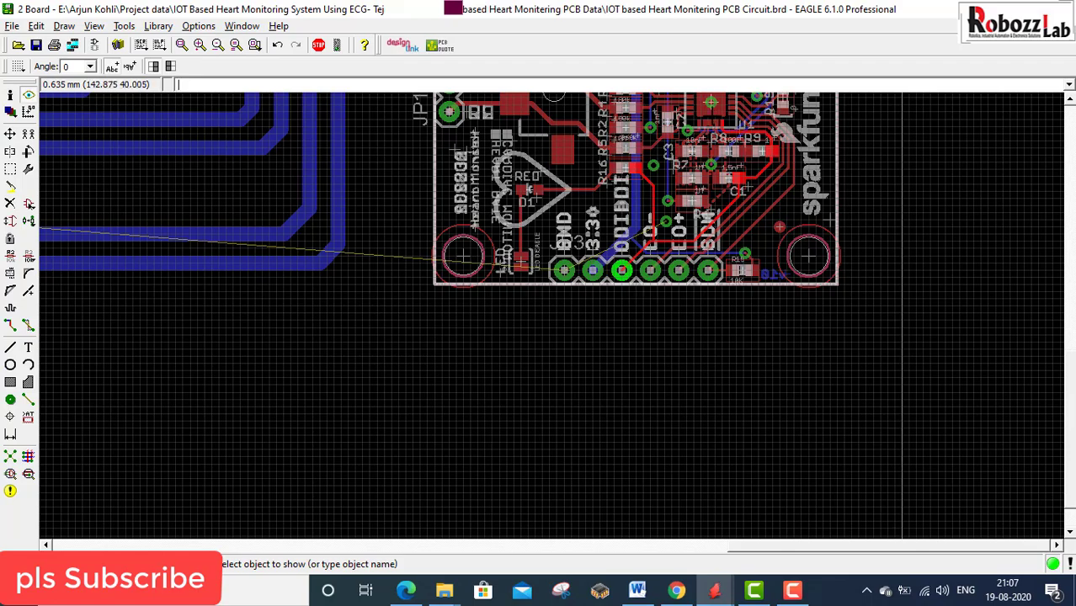
{"action": "scroll", "coordinate": [690, 176], "scroll_direction": "down", "scroll_amount": 2}
{"action": "scroll", "coordinate": [719, 160], "scroll_direction": "up", "scroll_amount": 3}
{"action": "scroll", "coordinate": [680, 277], "scroll_direction": "down", "scroll_amount": 2}
{"action": "scroll", "coordinate": [686, 153], "scroll_direction": "up", "scroll_amount": 2}
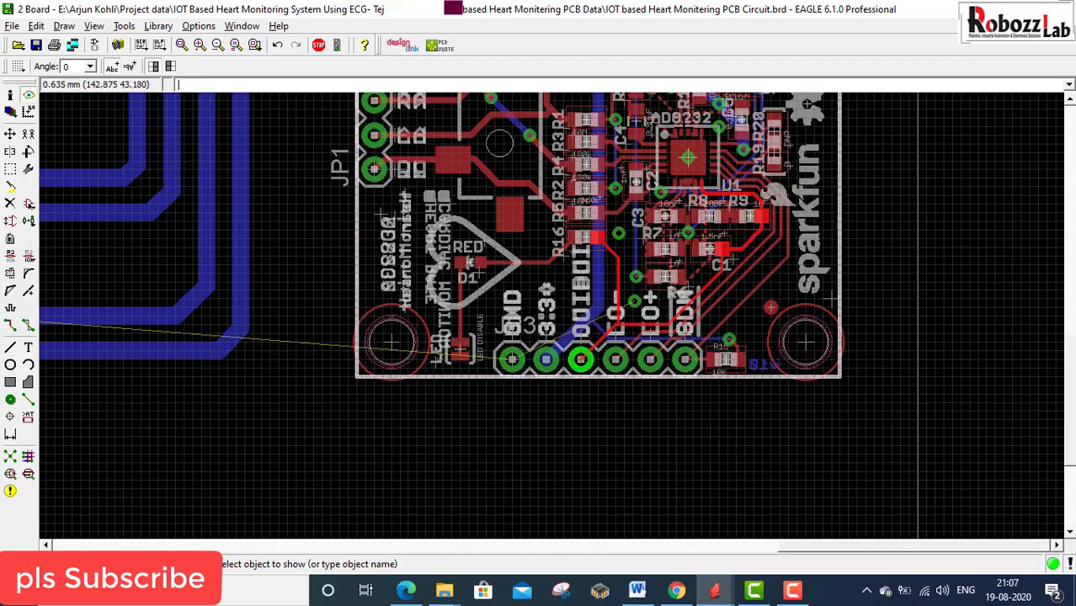
{"action": "scroll", "coordinate": [684, 127], "scroll_direction": "up", "scroll_amount": 3}
{"action": "scroll", "coordinate": [596, 173], "scroll_direction": "down", "scroll_amount": 3}
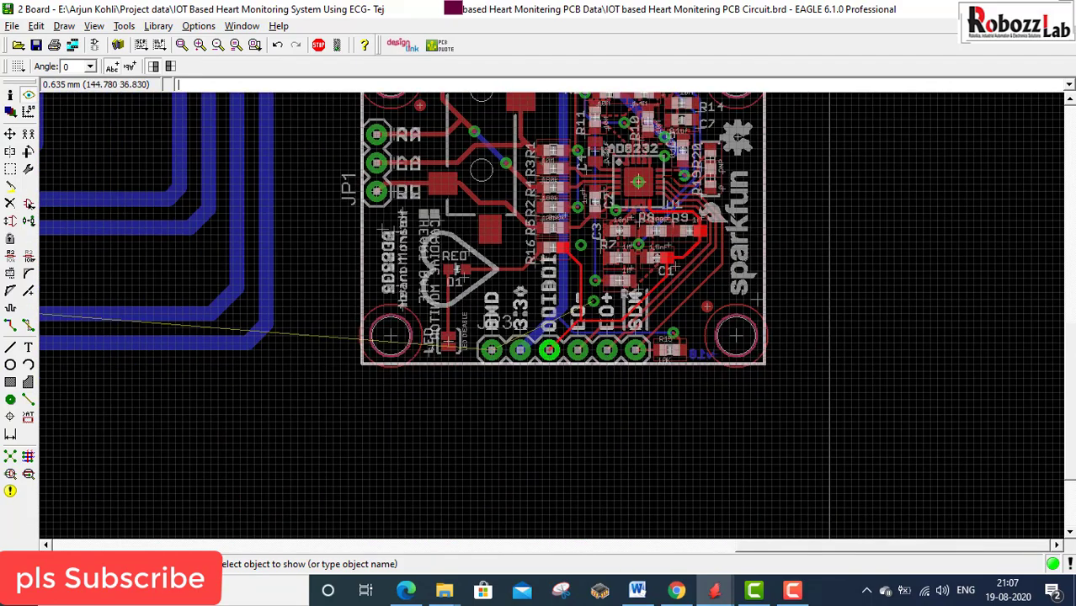
{"action": "scroll", "coordinate": [548, 350], "scroll_direction": "up", "scroll_amount": 3}
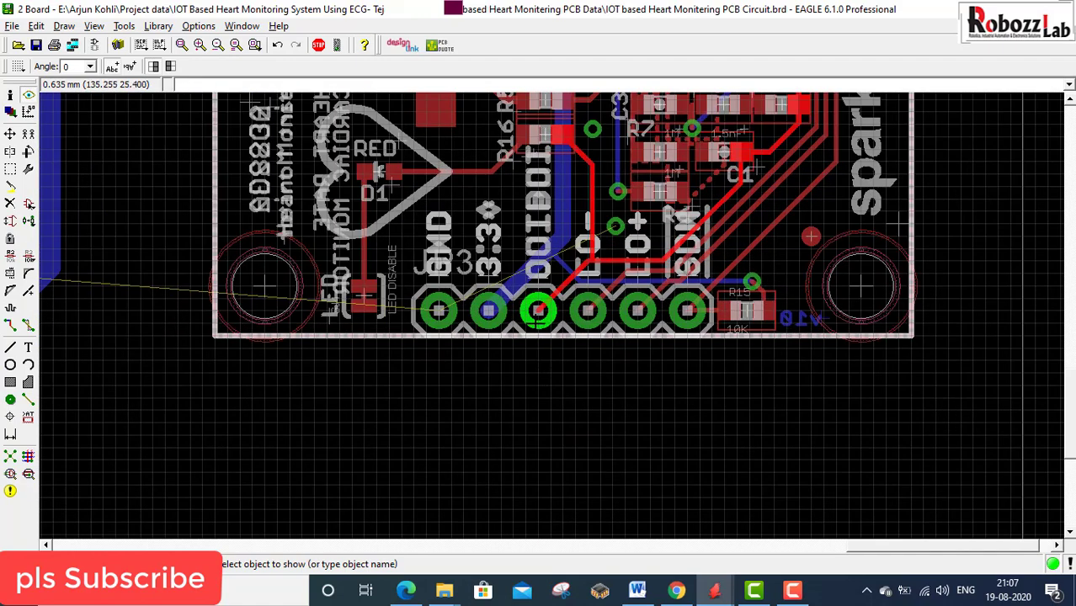
{"action": "scroll", "coordinate": [533, 318], "scroll_direction": "down", "scroll_amount": 3}
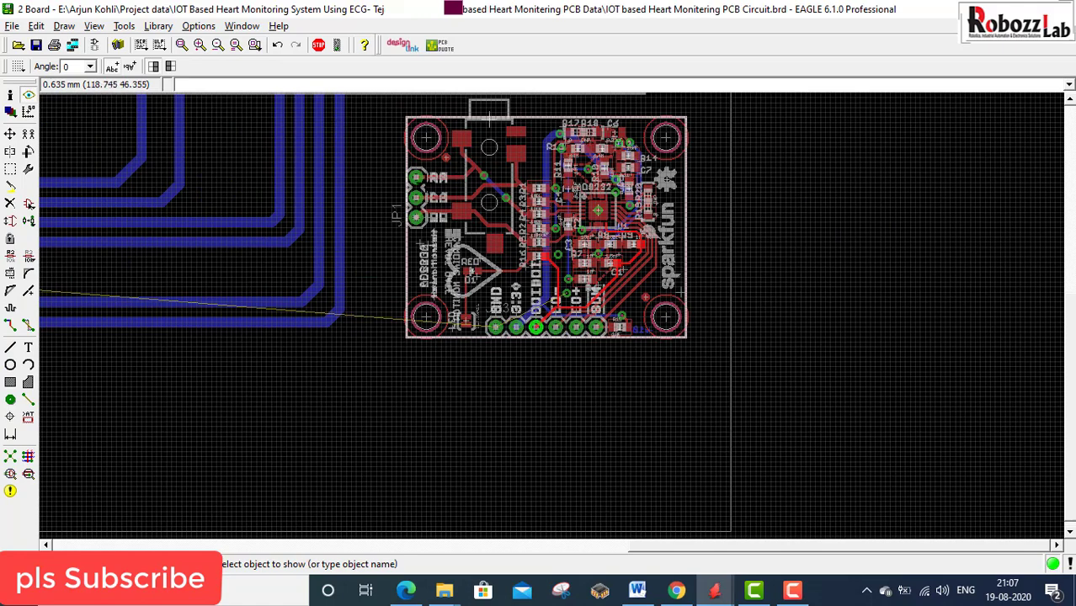
{"action": "scroll", "coordinate": [531, 327], "scroll_direction": "down", "scroll_amount": 1}
{"action": "scroll", "coordinate": [501, 296], "scroll_direction": "down", "scroll_amount": 1}
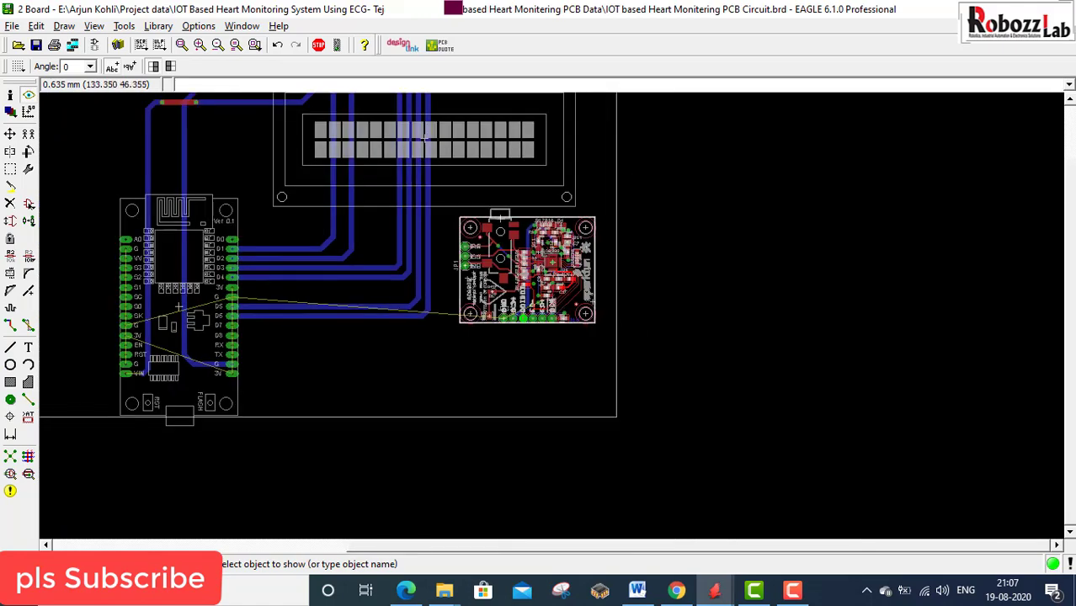
{"action": "scroll", "coordinate": [425, 137], "scroll_direction": "up", "scroll_amount": 2}
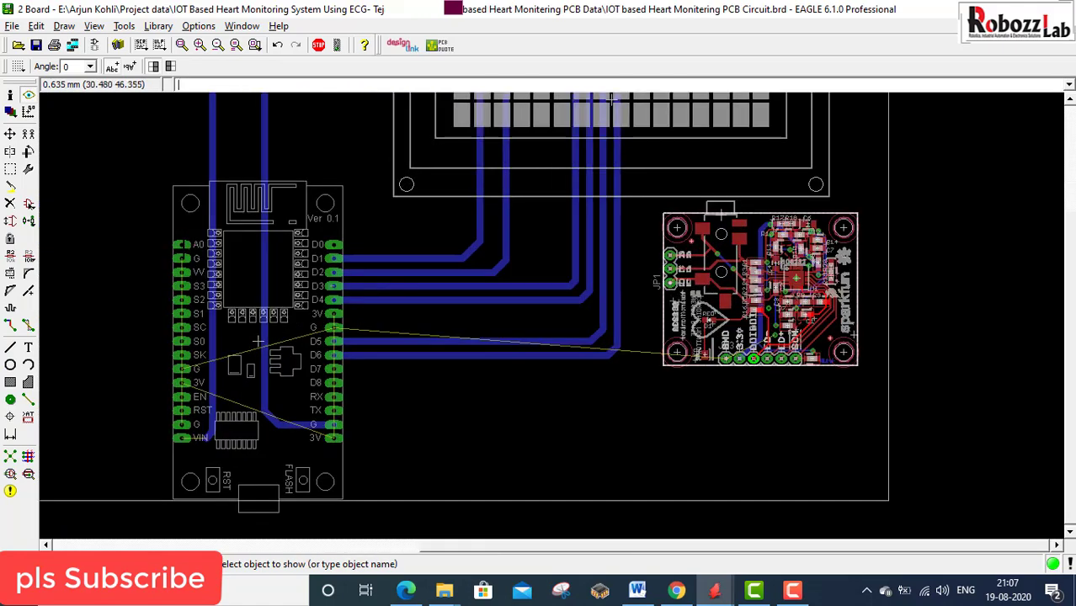
{"action": "scroll", "coordinate": [771, 364], "scroll_direction": "up", "scroll_amount": 3}
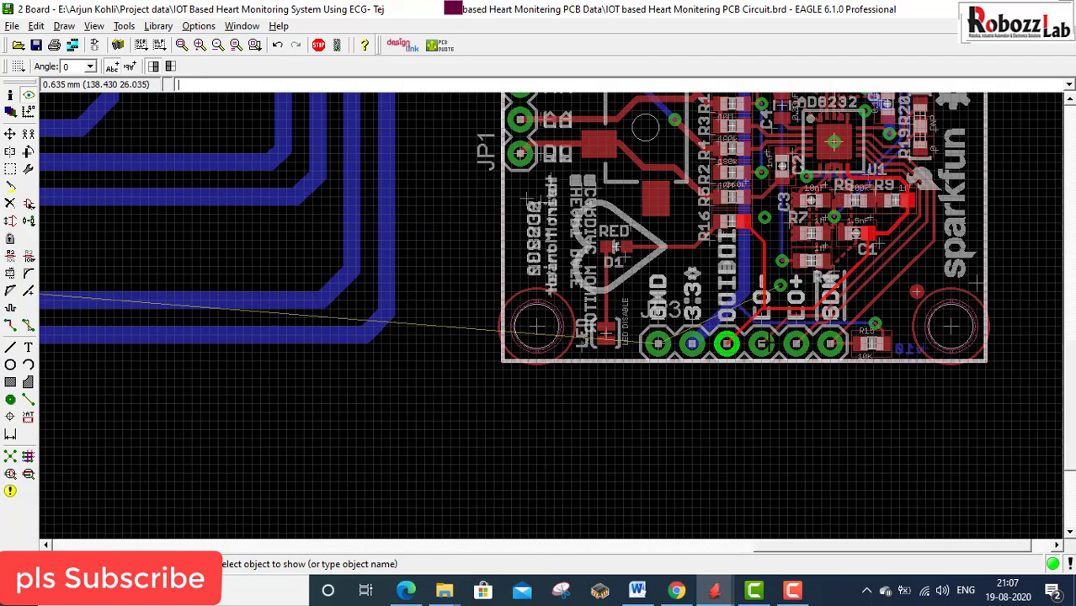
{"action": "scroll", "coordinate": [804, 367], "scroll_direction": "down", "scroll_amount": 1}
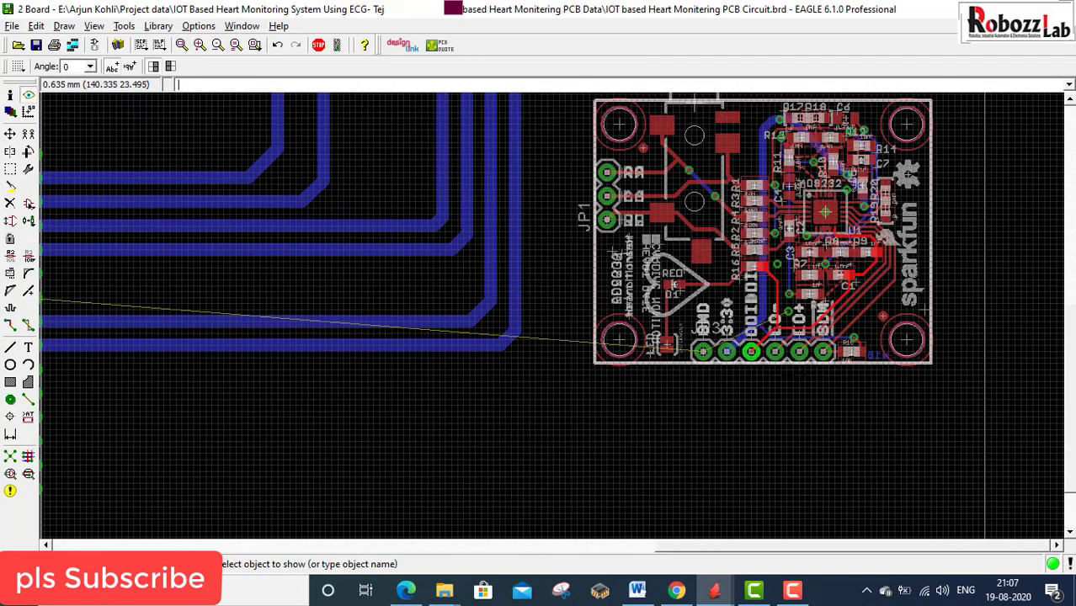
{"action": "scroll", "coordinate": [758, 383], "scroll_direction": "down", "scroll_amount": 1}
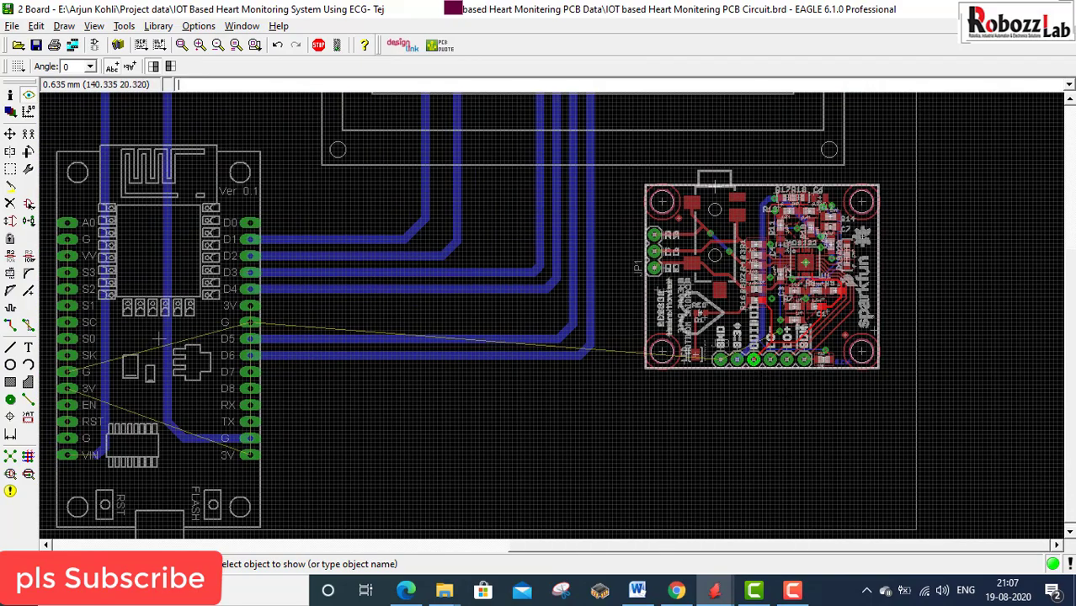
{"action": "scroll", "coordinate": [787, 365], "scroll_direction": "up", "scroll_amount": 4}
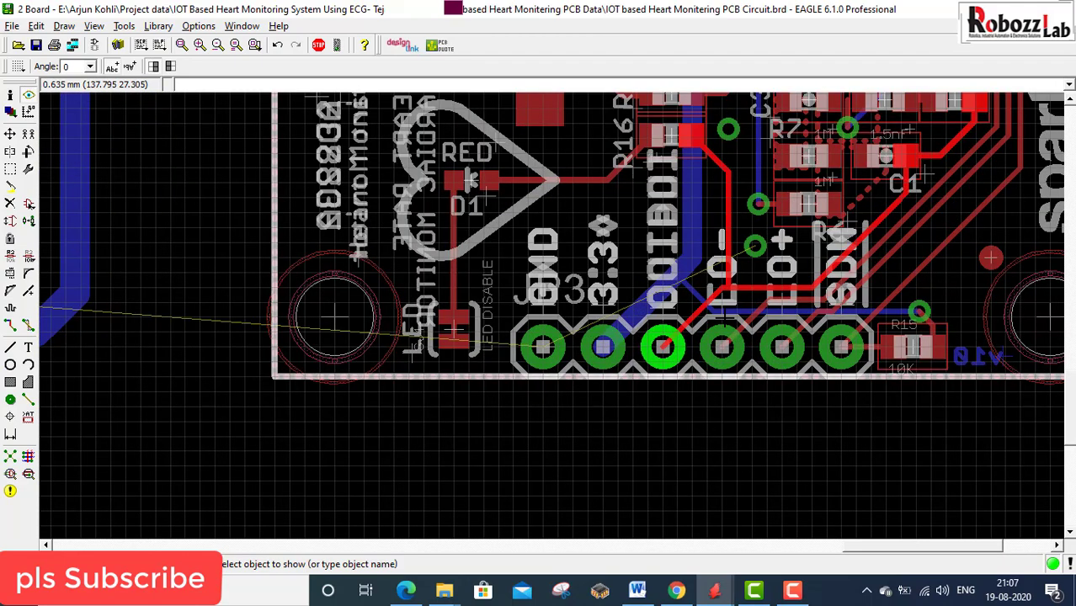
{"action": "scroll", "coordinate": [724, 316], "scroll_direction": "up", "scroll_amount": 2}
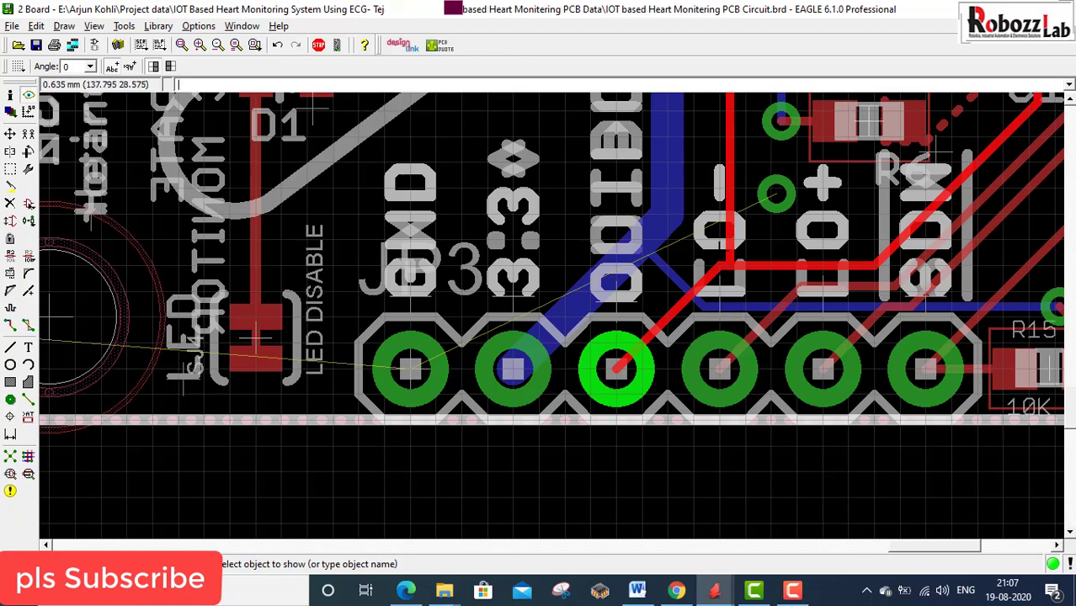
{"action": "scroll", "coordinate": [669, 338], "scroll_direction": "down", "scroll_amount": 2}
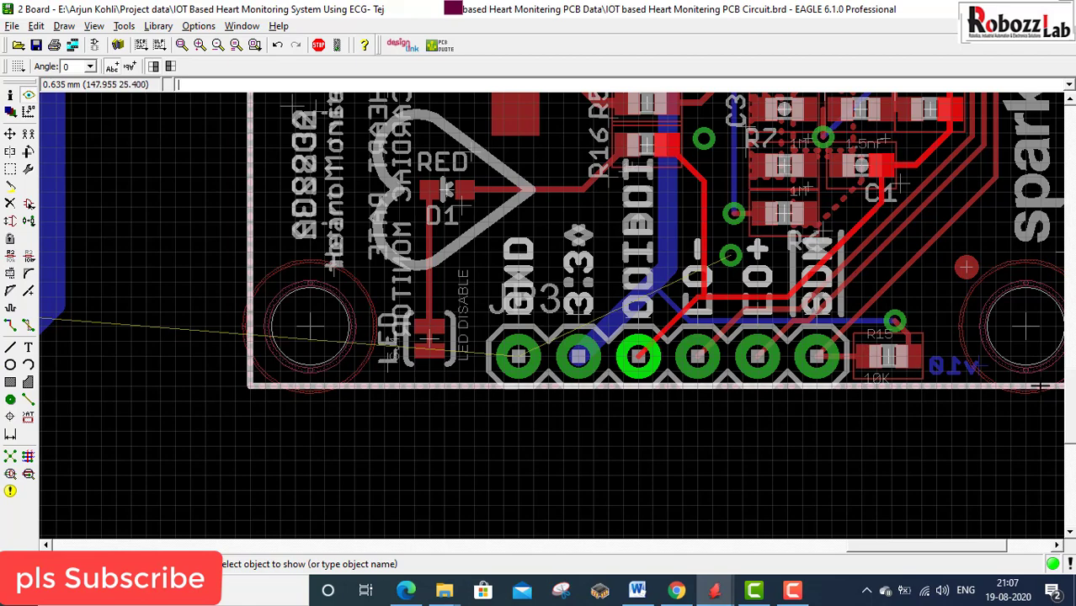
{"action": "scroll", "coordinate": [884, 387], "scroll_direction": "down", "scroll_amount": 2}
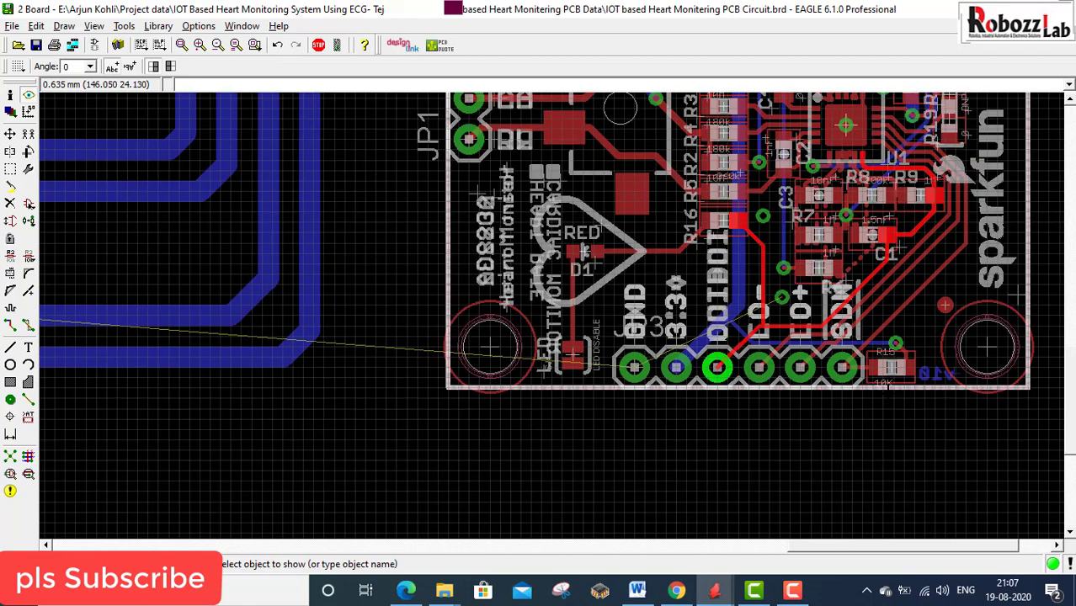
- Save the board and start the Wire command on the Bottom layer for the connections between the NodeMCU and the ECG module
{"action": "key", "text": "ctrl+s"}
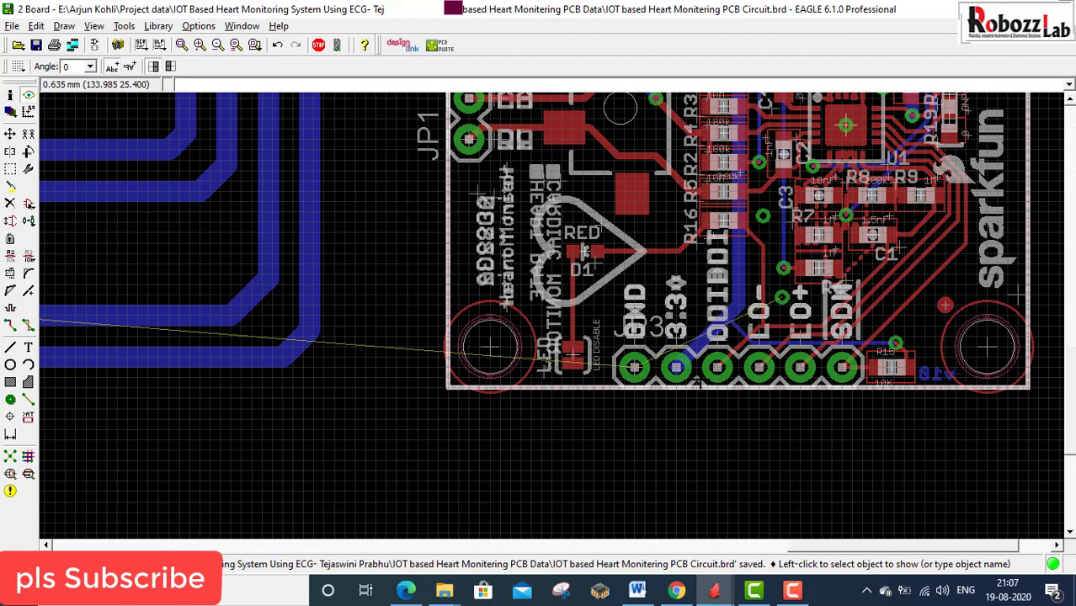
{"action": "scroll", "coordinate": [788, 392], "scroll_direction": "down", "scroll_amount": 2}
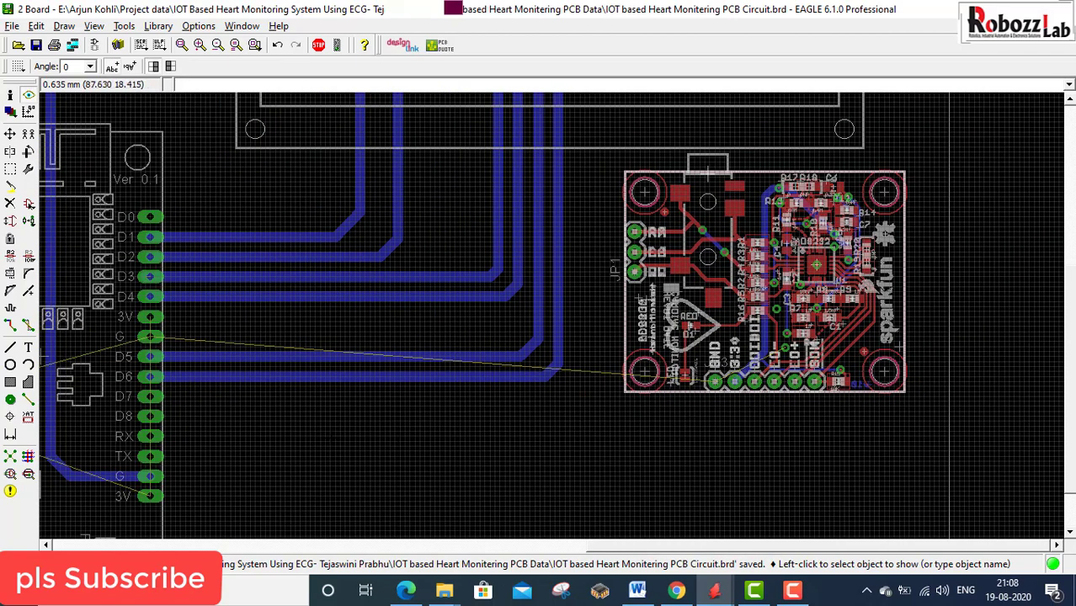
{"action": "scroll", "coordinate": [174, 407], "scroll_direction": "up", "scroll_amount": 2}
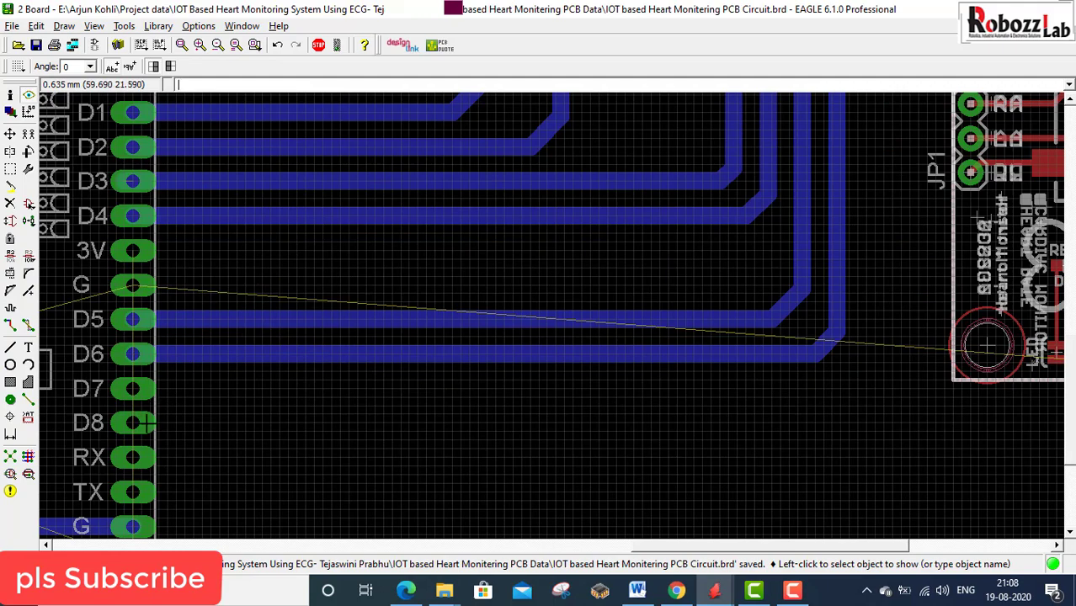
{"action": "scroll", "coordinate": [145, 423], "scroll_direction": "down", "scroll_amount": 1}
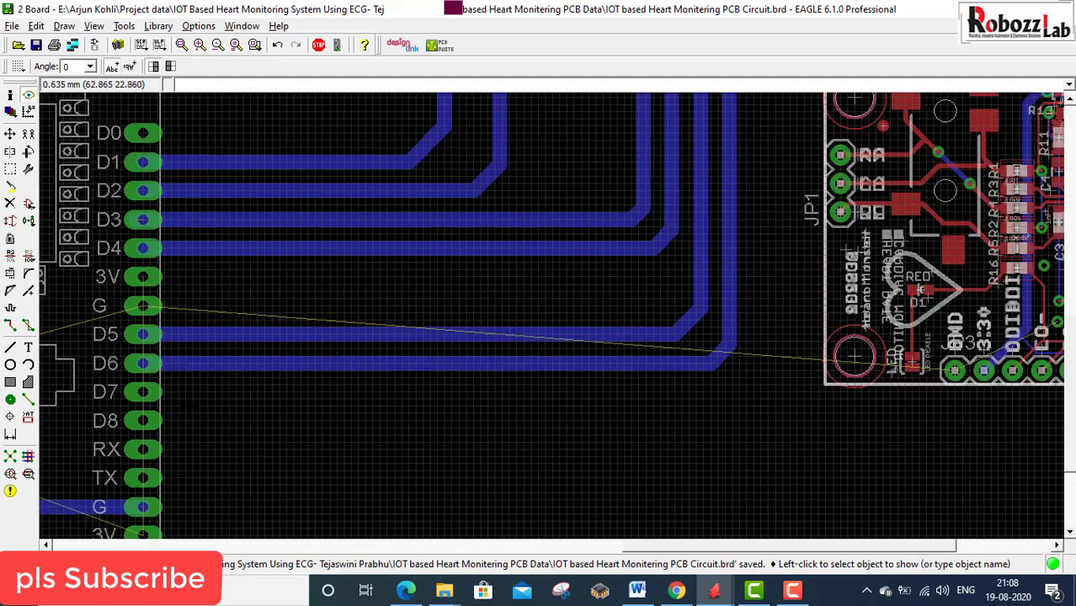
{"action": "left_click", "coordinate": [12, 348]}
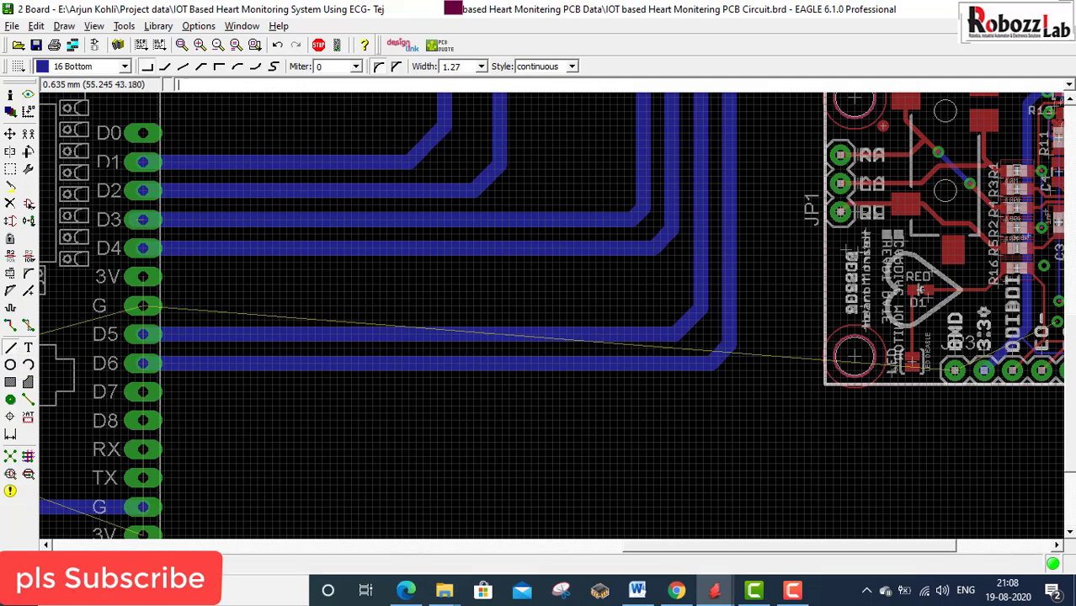
{"action": "scroll", "coordinate": [236, 165], "scroll_direction": "down", "scroll_amount": 2}
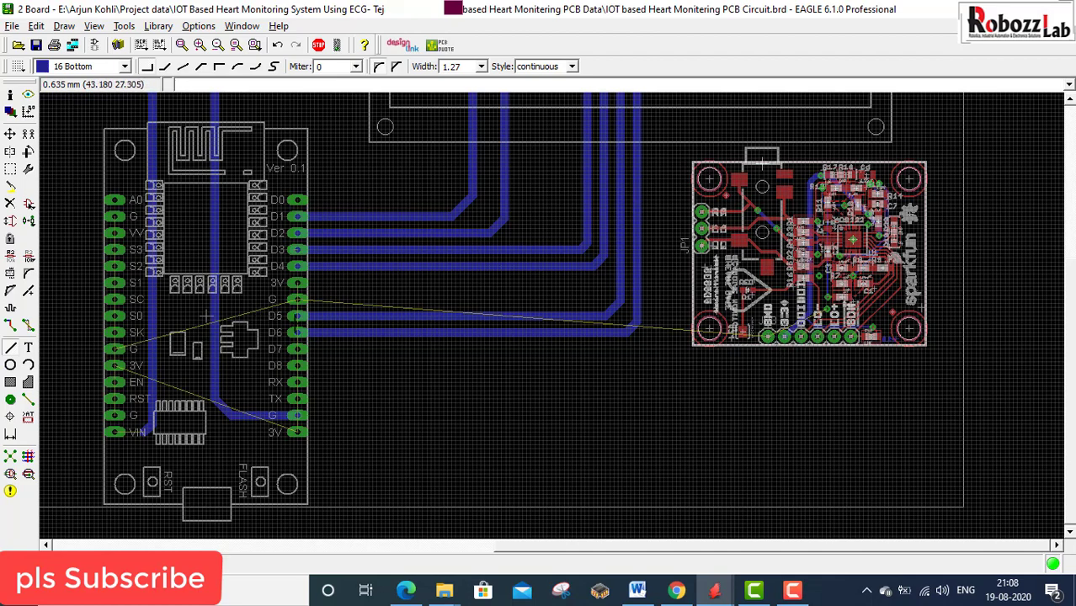
- Switch to the schematic and compare the NodeMCU and LCD wiring on sheet 1 with the ECG module circuit on sheet 2
{"action": "left_click", "coordinate": [711, 594]}
{"action": "left_click", "coordinate": [684, 536]}
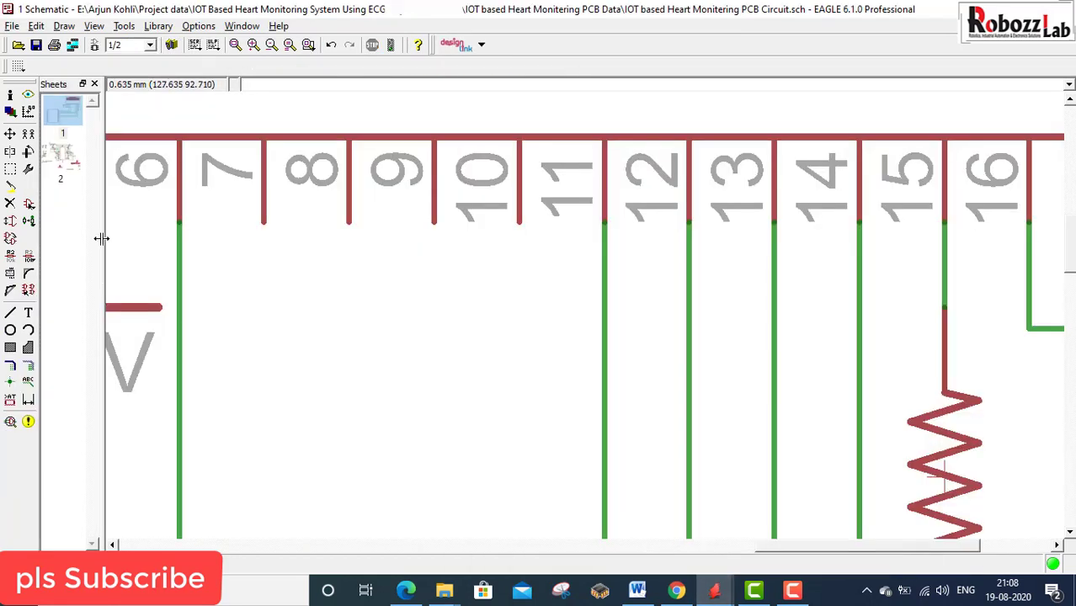
{"action": "left_click", "coordinate": [60, 158]}
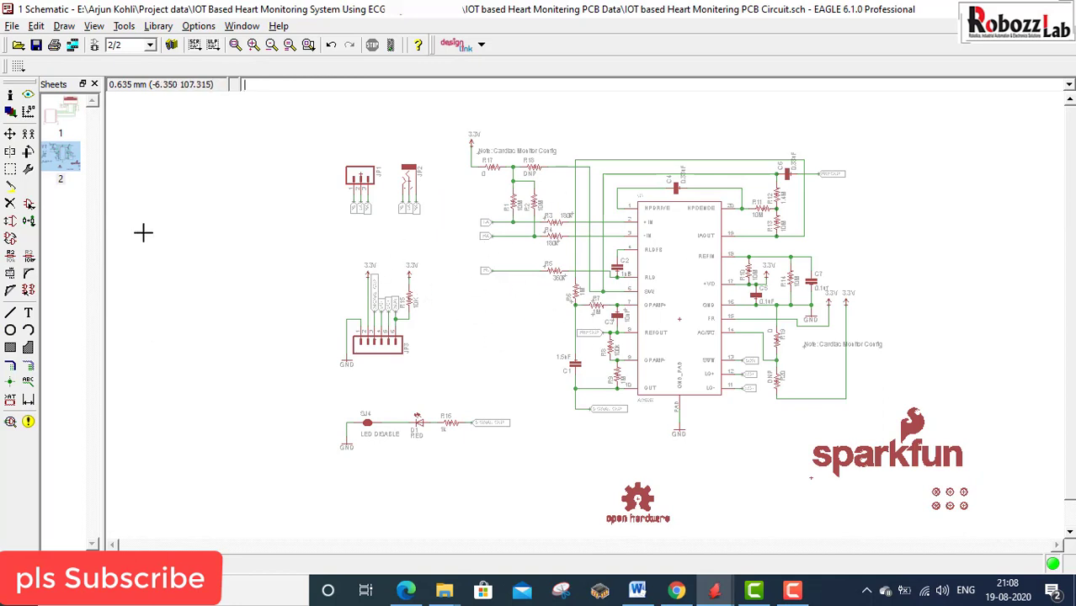
{"action": "left_click", "coordinate": [59, 117]}
{"action": "left_click", "coordinate": [67, 154]}
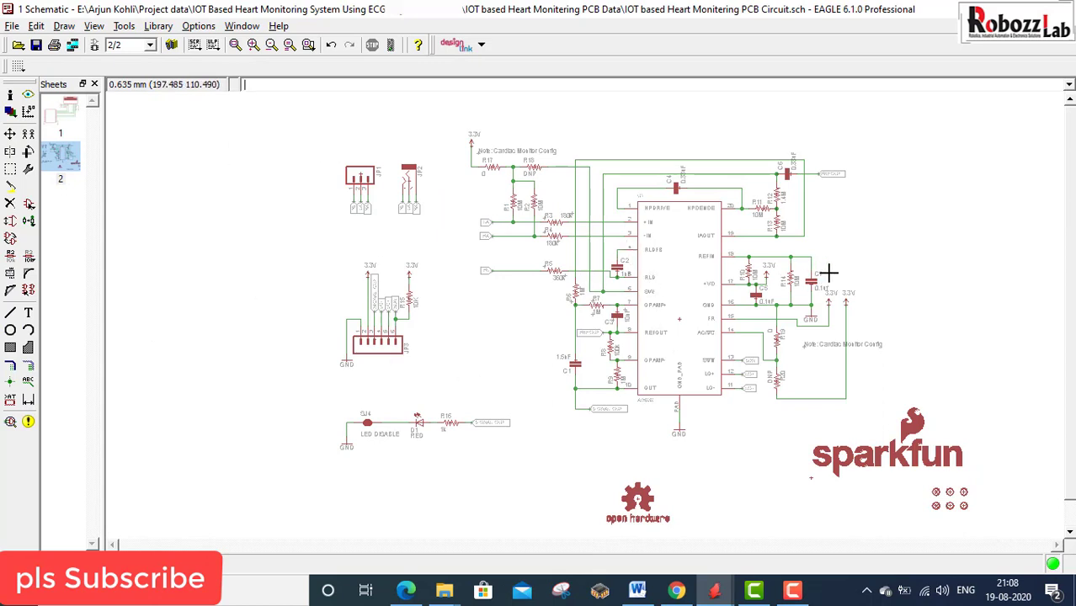
{"action": "left_click", "coordinate": [67, 114]}
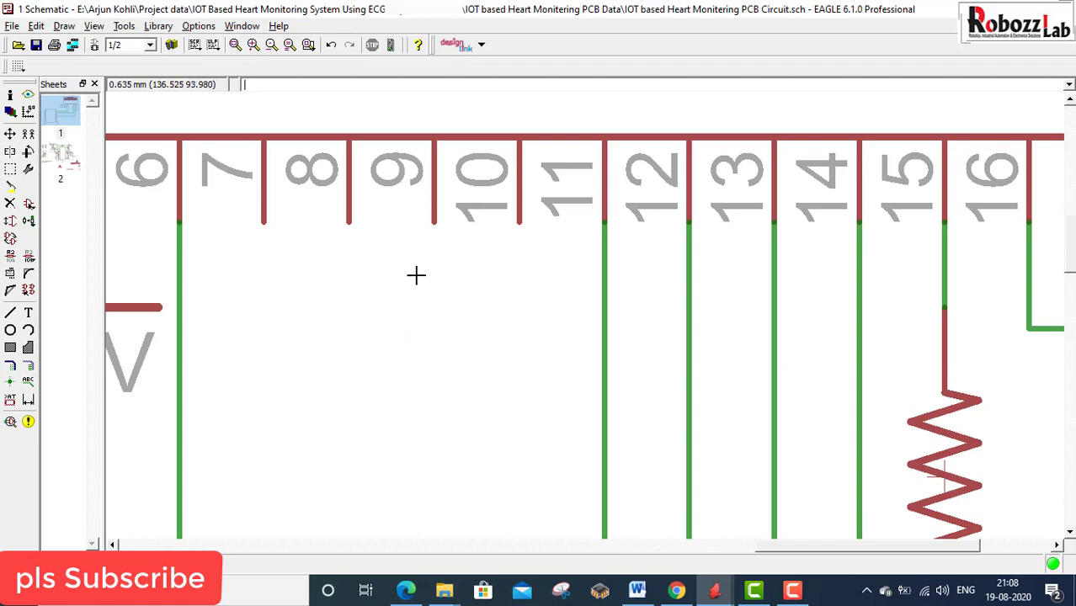
{"action": "scroll", "coordinate": [416, 278], "scroll_direction": "down", "scroll_amount": 2}
{"action": "scroll", "coordinate": [556, 353], "scroll_direction": "down", "scroll_amount": 2}
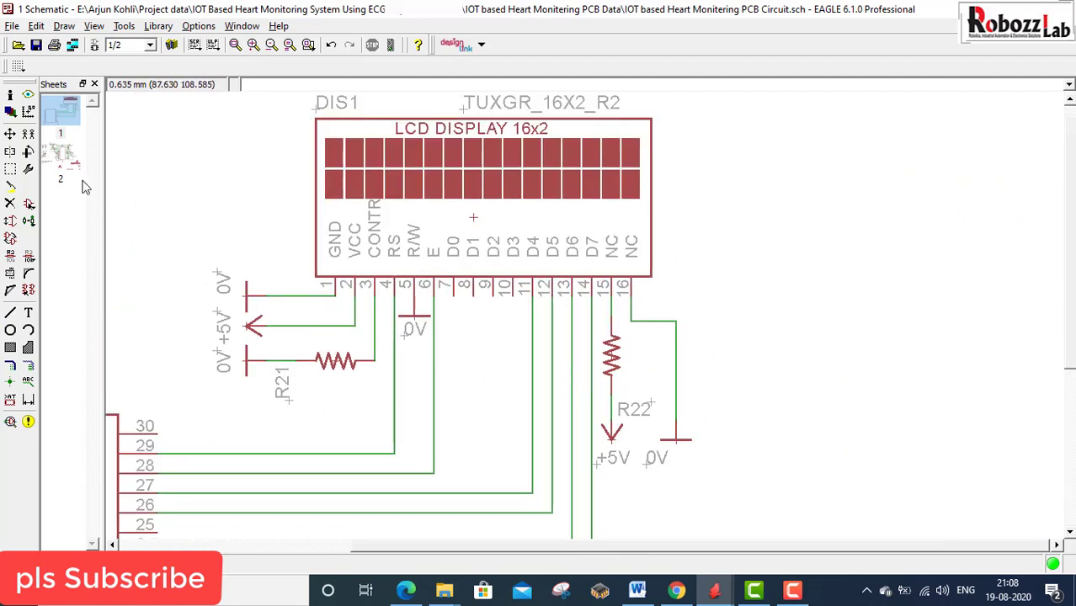
{"action": "left_click", "coordinate": [50, 160]}
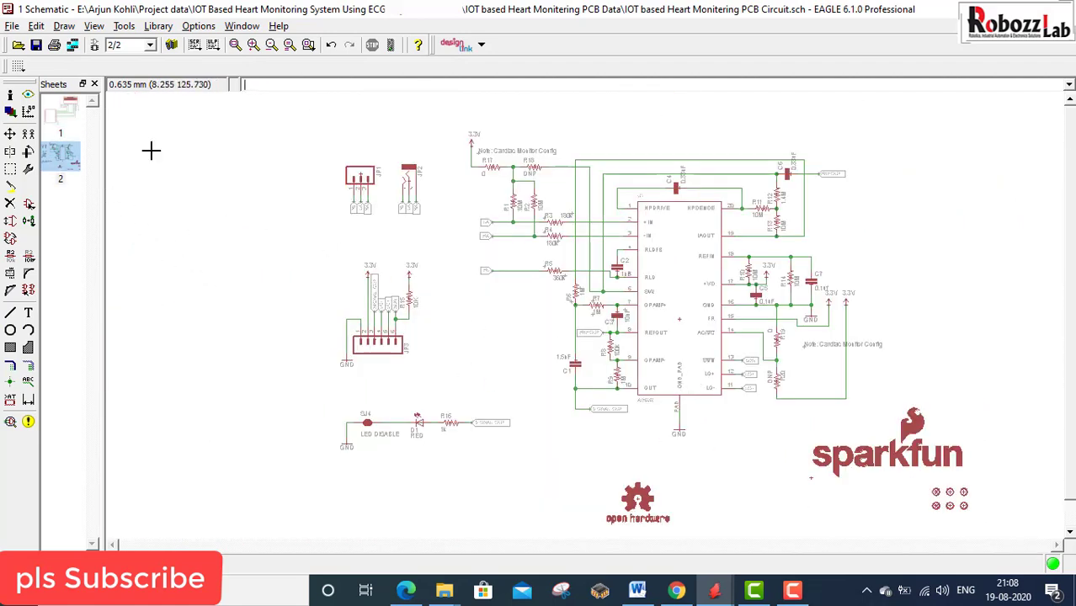
{"action": "left_click", "coordinate": [63, 118]}
{"action": "scroll", "coordinate": [673, 337], "scroll_direction": "down", "scroll_amount": 2}
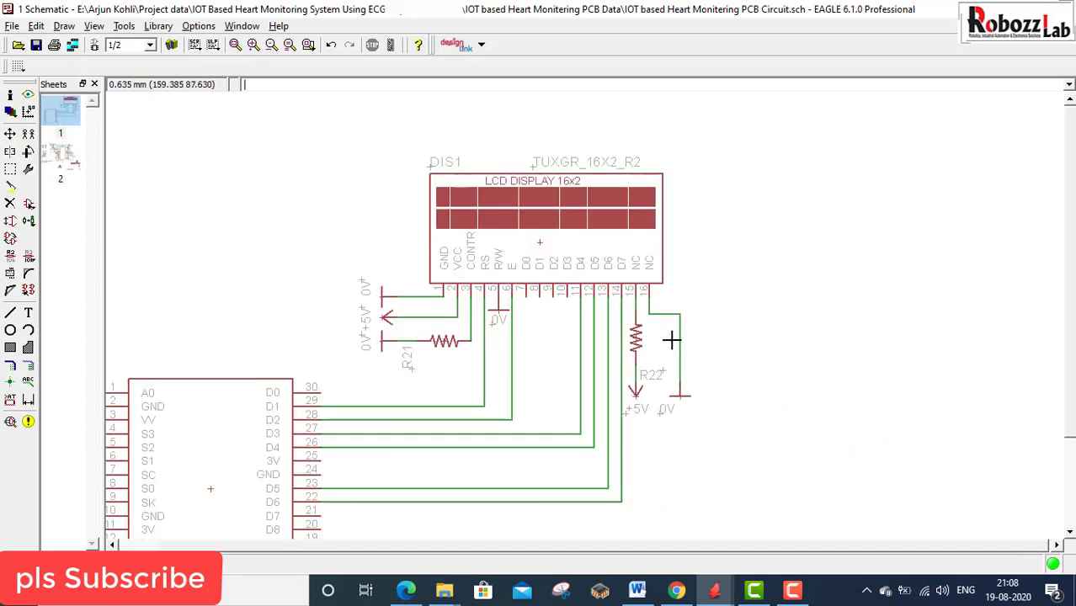
{"action": "scroll", "coordinate": [391, 487], "scroll_direction": "up", "scroll_amount": 3}
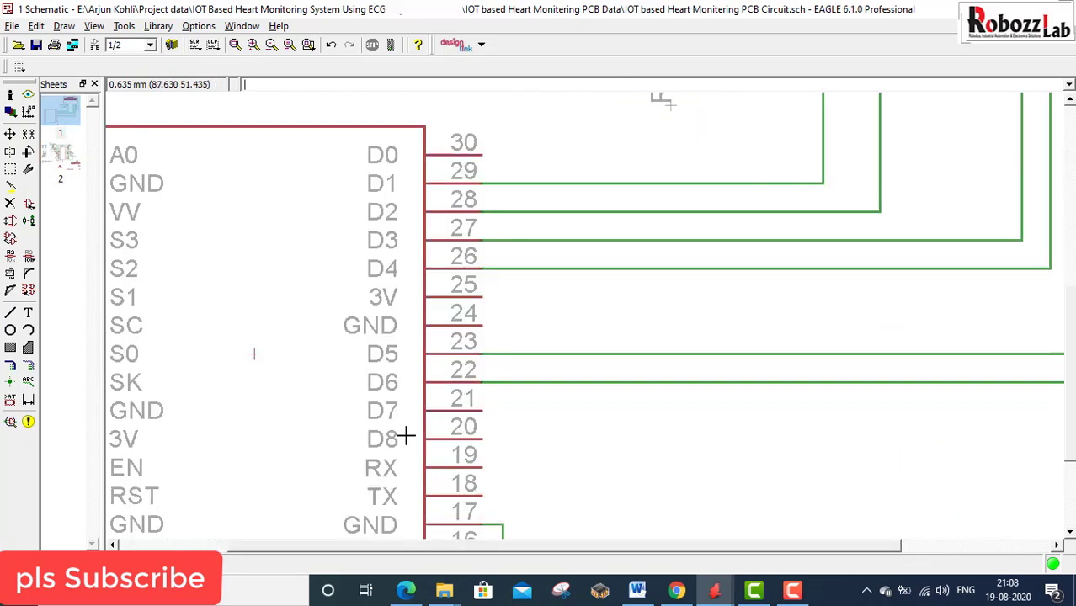
- Examine header JP3 on schematic sheet 2, highlight the SIGNAL_OUT net at its pin 3, and return to the NodeMCU on sheet 1
{"action": "left_click", "coordinate": [74, 164]}
{"action": "scroll", "coordinate": [362, 360], "scroll_direction": "up", "scroll_amount": 2}
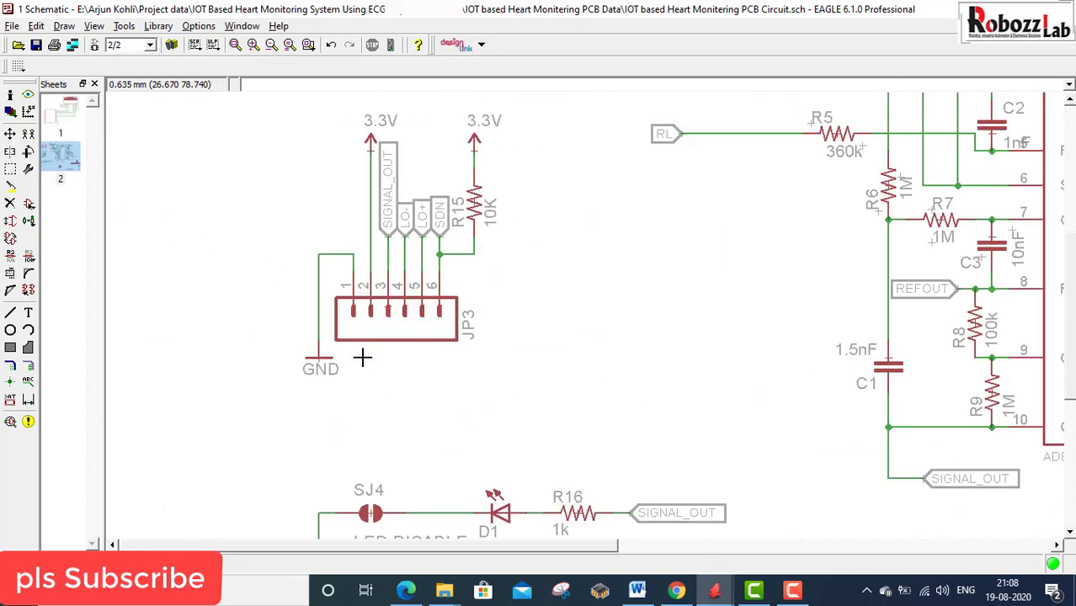
{"action": "scroll", "coordinate": [395, 235], "scroll_direction": "up", "scroll_amount": 2}
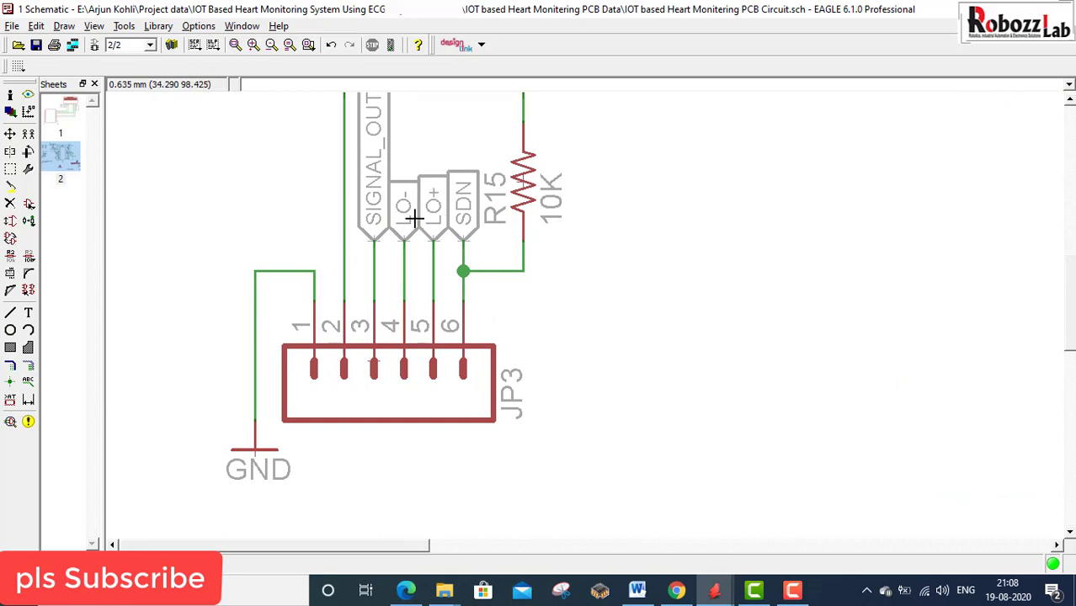
{"action": "scroll", "coordinate": [349, 312], "scroll_direction": "down", "scroll_amount": 1}
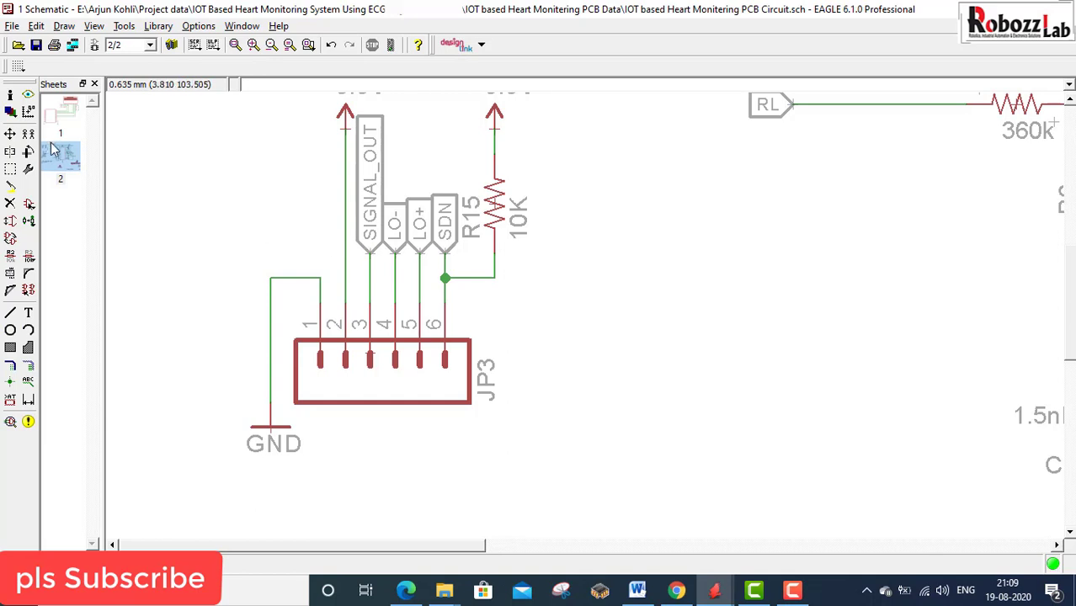
{"action": "left_click", "coordinate": [28, 94]}
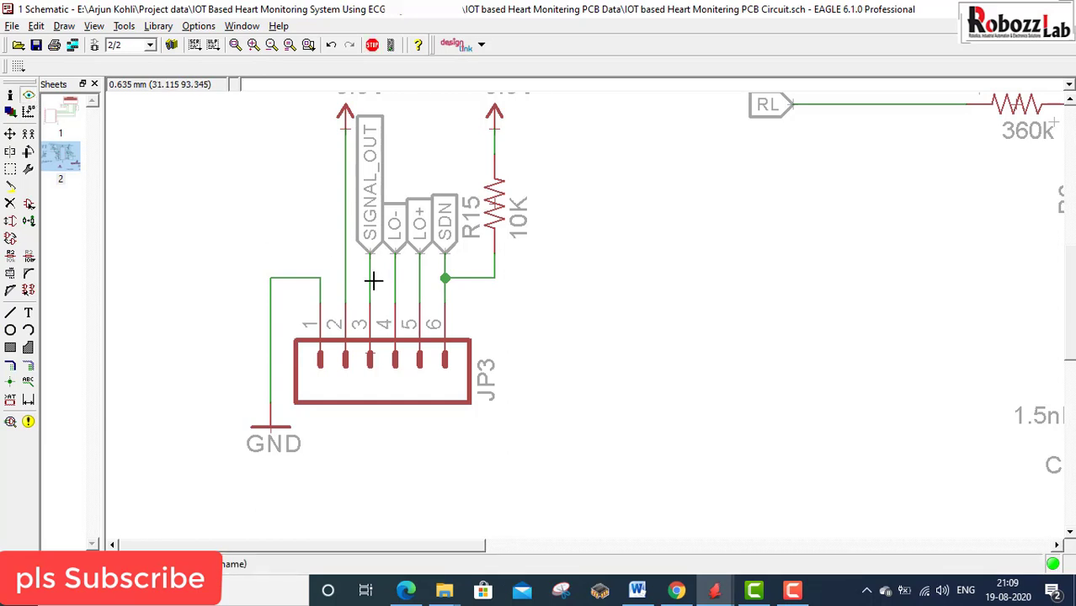
{"action": "left_click", "coordinate": [371, 278]}
{"action": "scroll", "coordinate": [396, 288], "scroll_direction": "down", "scroll_amount": 5}
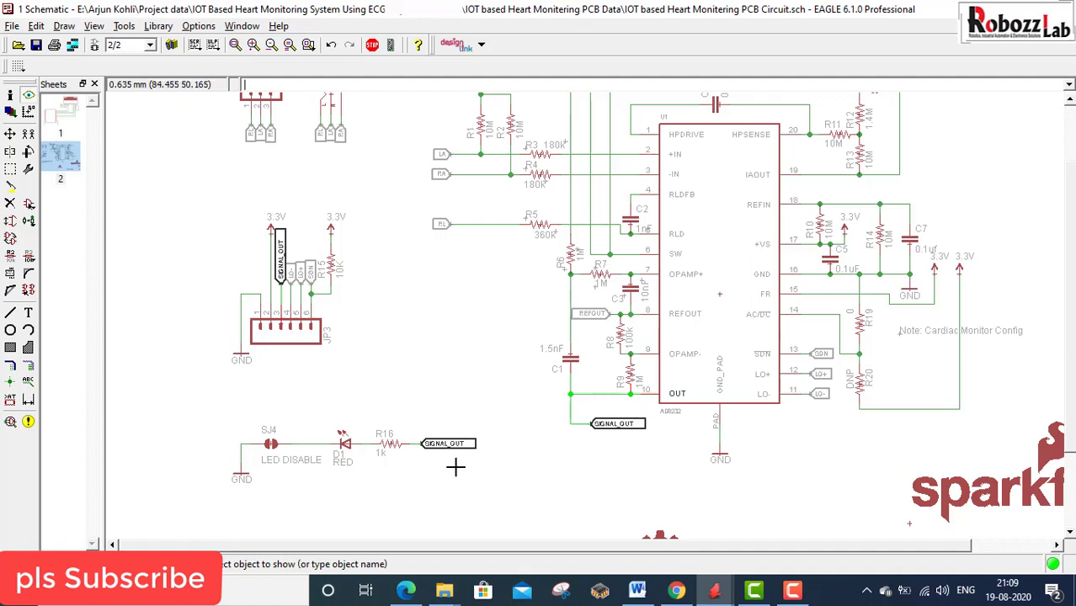
{"action": "left_click", "coordinate": [68, 118]}
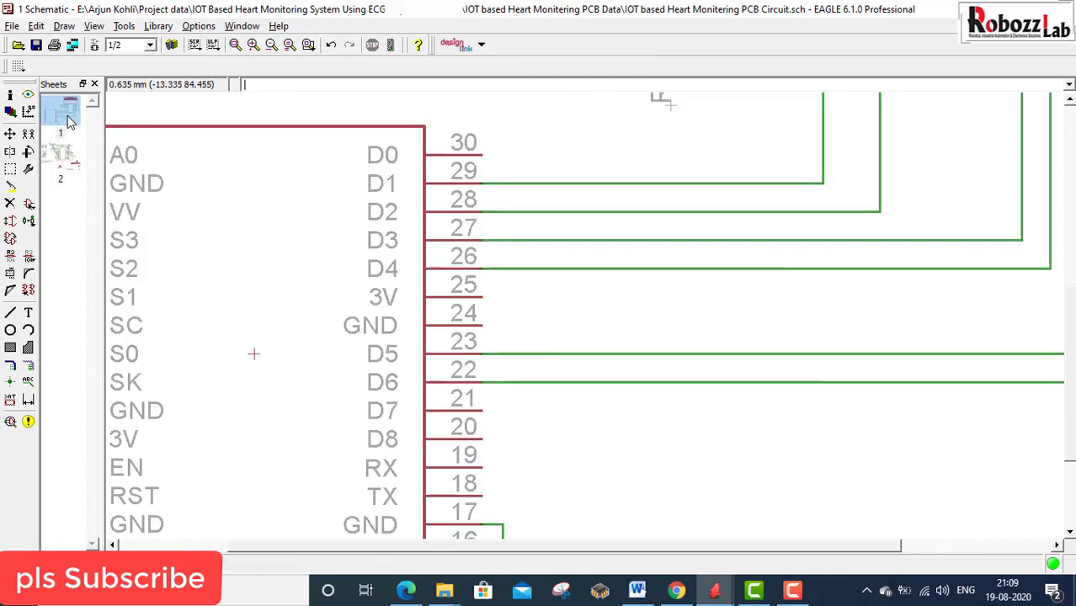
- Highlight the SIGNAL_OUT net at pin 3 of connector JP3 on sheet 2 to trace its connections
{"action": "left_click", "coordinate": [67, 161]}
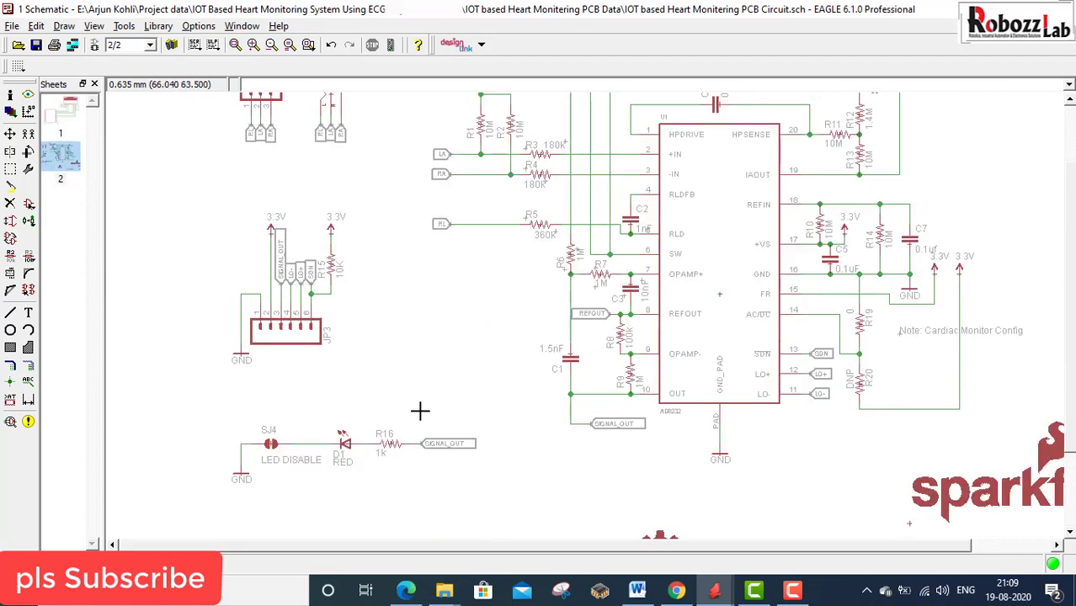
{"action": "scroll", "coordinate": [285, 283], "scroll_direction": "up", "scroll_amount": 3}
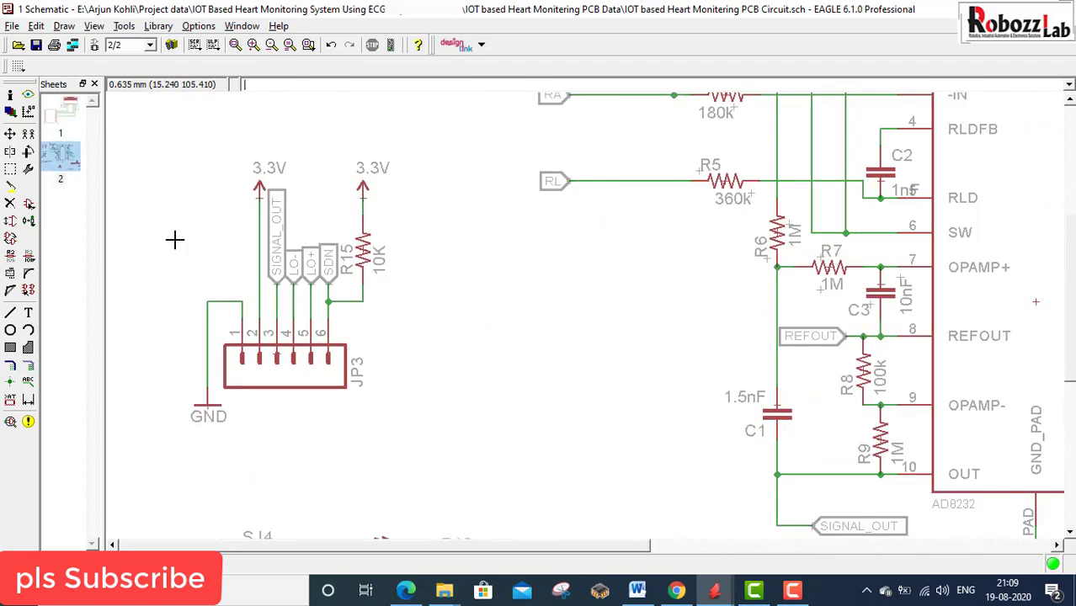
{"action": "left_click", "coordinate": [28, 94]}
{"action": "left_click", "coordinate": [271, 305]}
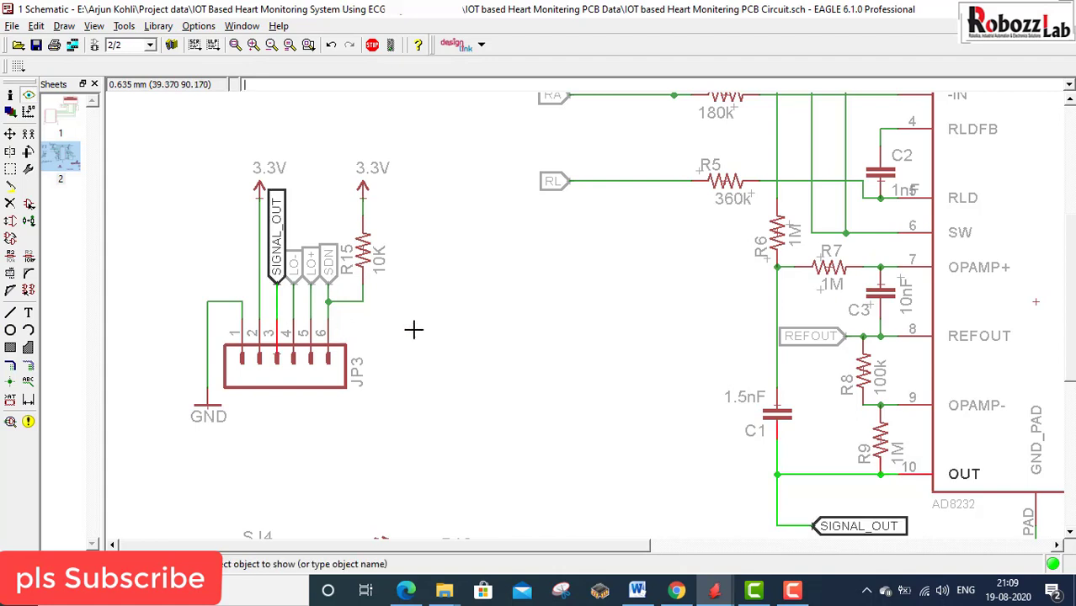
{"action": "scroll", "coordinate": [768, 474], "scroll_direction": "down", "scroll_amount": 1}
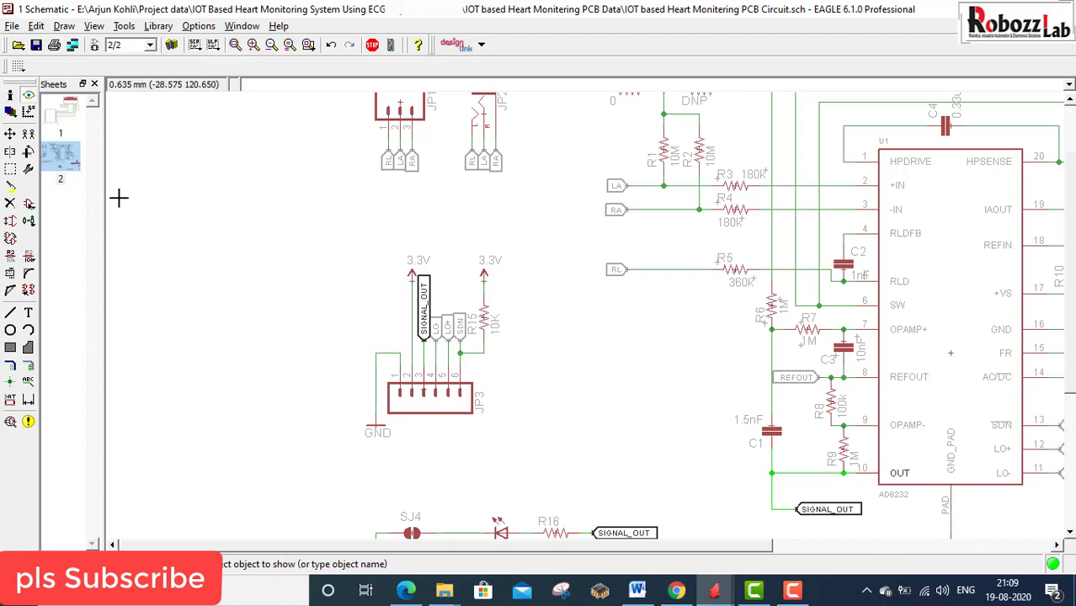
- Draw a short net stub outward from pin 1 (A0) of the 30-pin module on sheet 1
{"action": "left_click", "coordinate": [67, 122]}
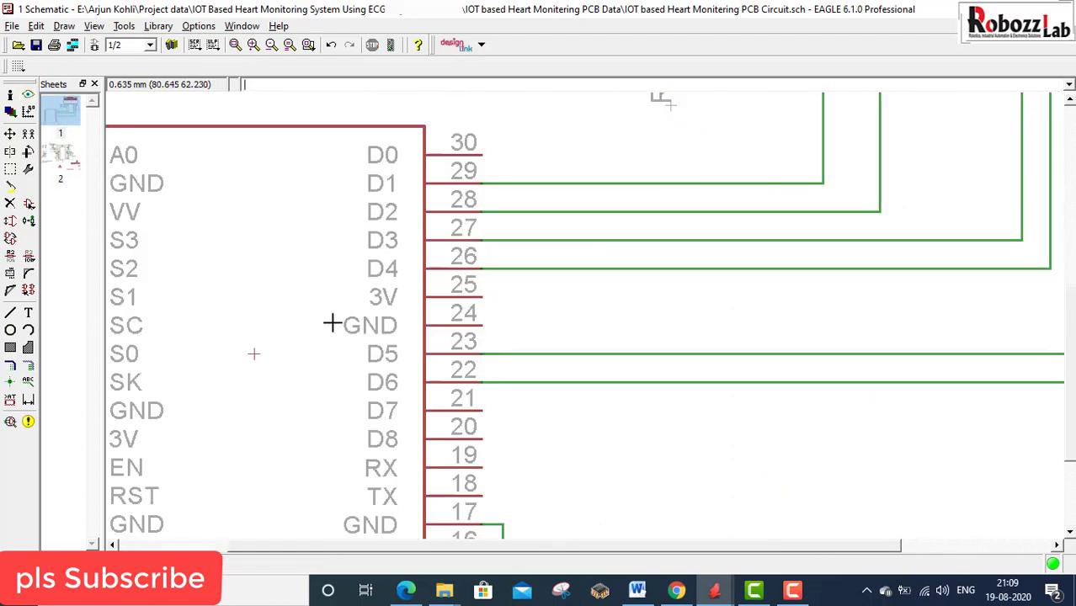
{"action": "scroll", "coordinate": [677, 327], "scroll_direction": "down", "scroll_amount": 2}
{"action": "scroll", "coordinate": [679, 336], "scroll_direction": "down", "scroll_amount": 3}
{"action": "scroll", "coordinate": [346, 256], "scroll_direction": "up", "scroll_amount": 4}
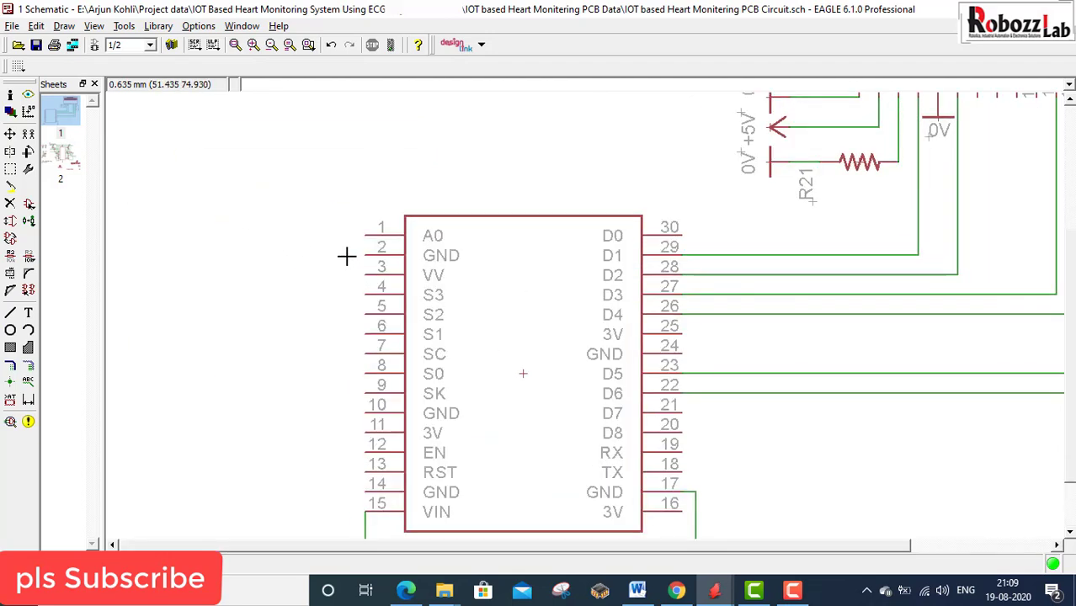
{"action": "scroll", "coordinate": [346, 256], "scroll_direction": "up", "scroll_amount": 1}
{"action": "left_click", "coordinate": [10, 312]}
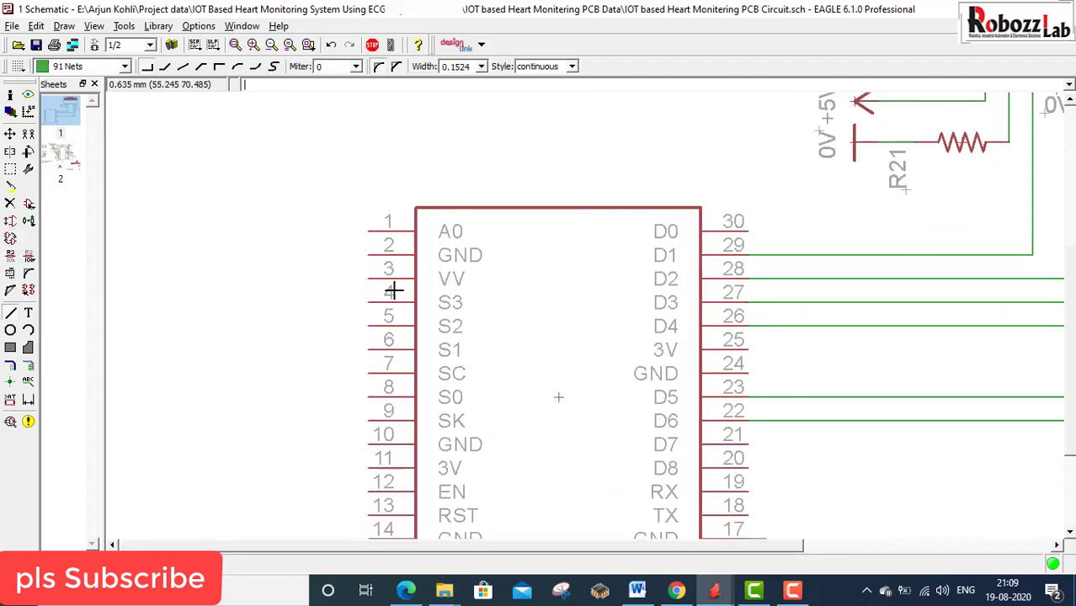
{"action": "left_click", "coordinate": [370, 230]}
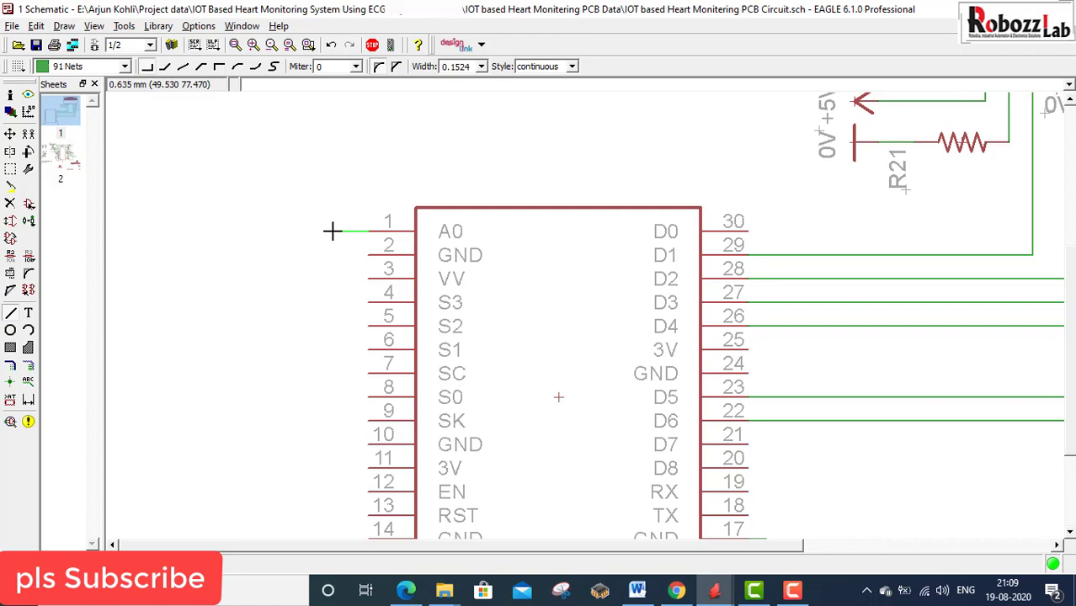
{"action": "double_click", "coordinate": [331, 231]}
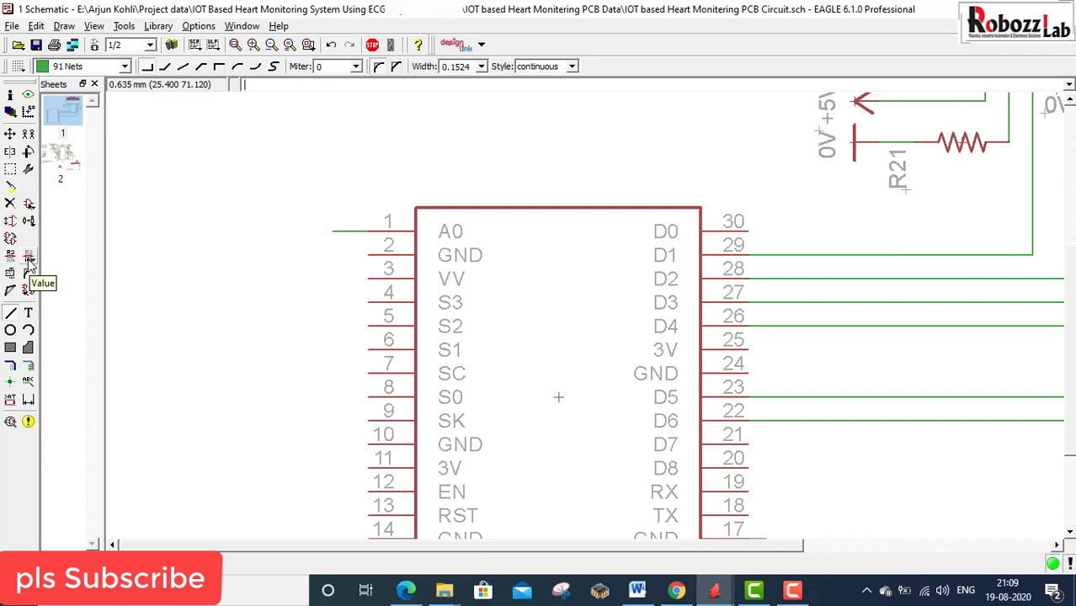
- Add a net name label beside the free end of the A0 net stub
{"action": "left_click", "coordinate": [28, 383]}
{"action": "left_click", "coordinate": [333, 231]}
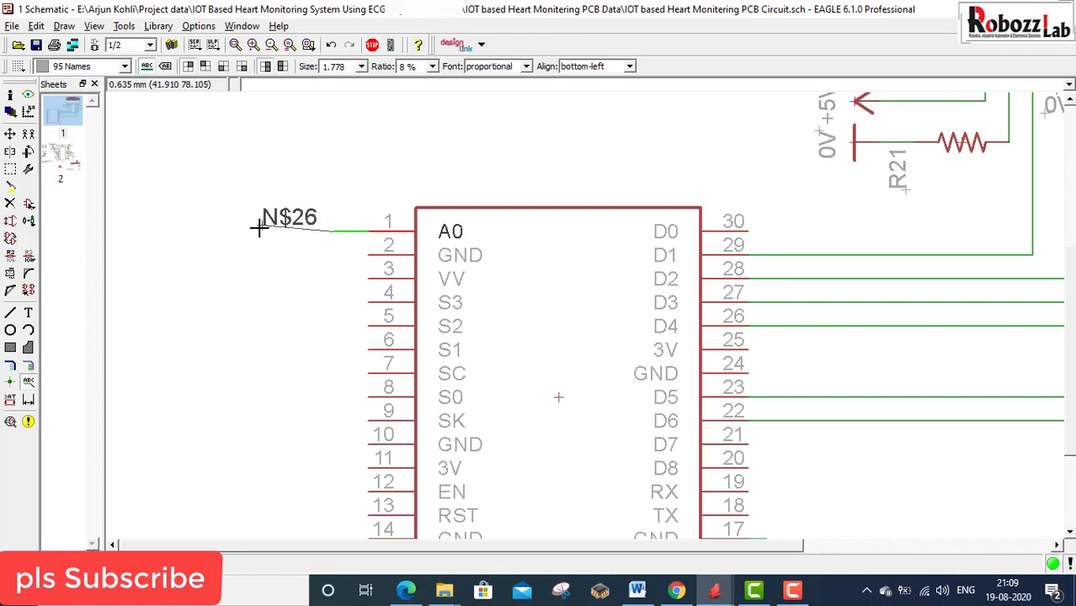
{"action": "left_click", "coordinate": [260, 227]}
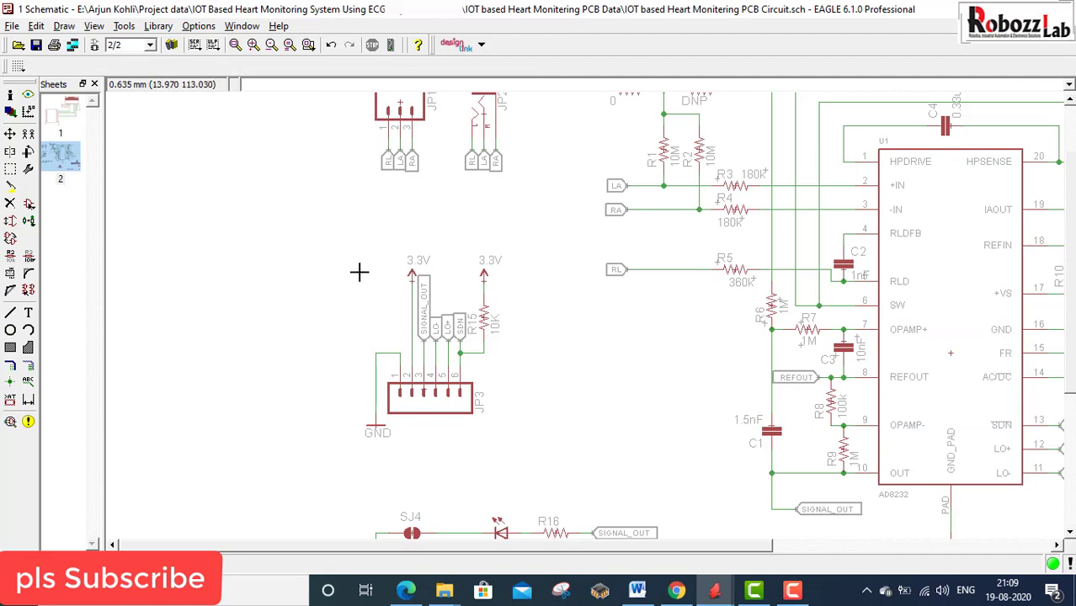
- Label the net at JP3 pin 3 on sheet 2, placing the SIGNAL_OUT label just below the connector
{"action": "scroll", "coordinate": [417, 370], "scroll_direction": "up", "scroll_amount": 2}
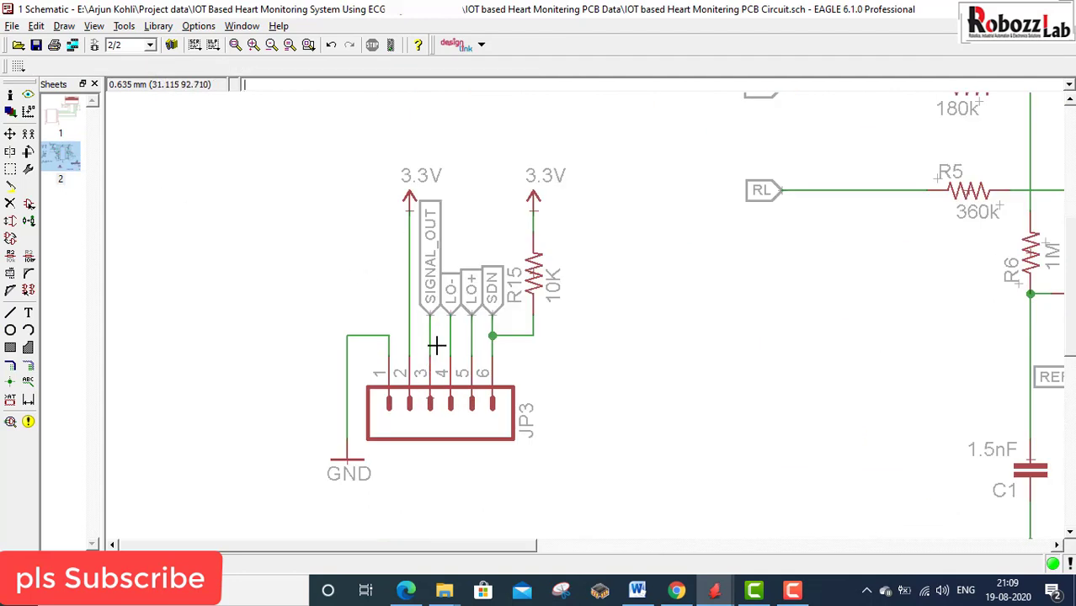
{"action": "scroll", "coordinate": [434, 338], "scroll_direction": "up", "scroll_amount": 2}
{"action": "left_click", "coordinate": [28, 380]}
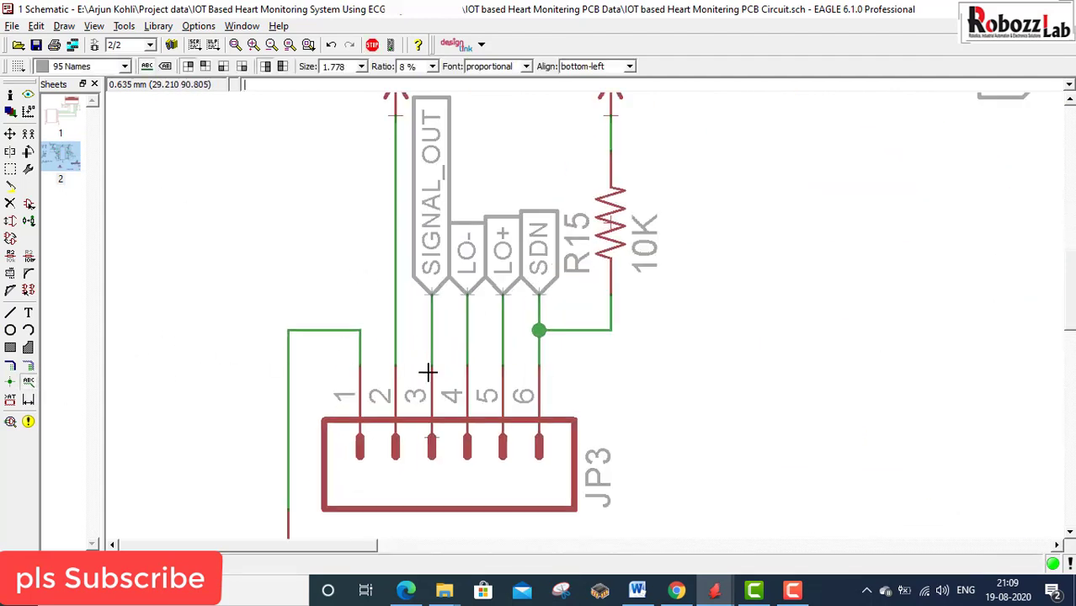
{"action": "left_click", "coordinate": [431, 358]}
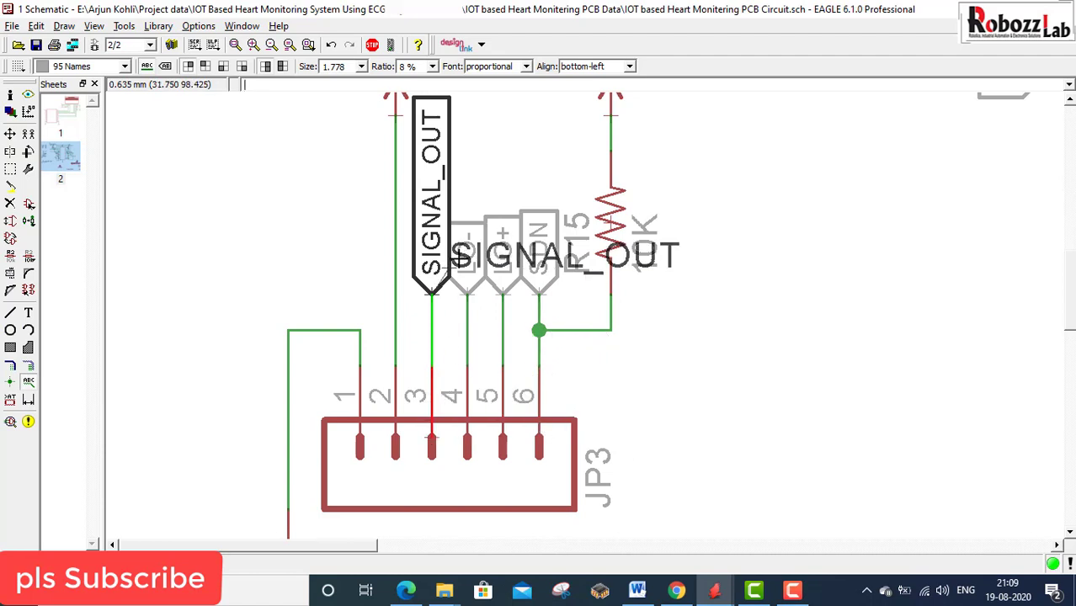
{"action": "scroll", "coordinate": [597, 165], "scroll_direction": "down", "scroll_amount": 2}
{"action": "left_click", "coordinate": [563, 412]}
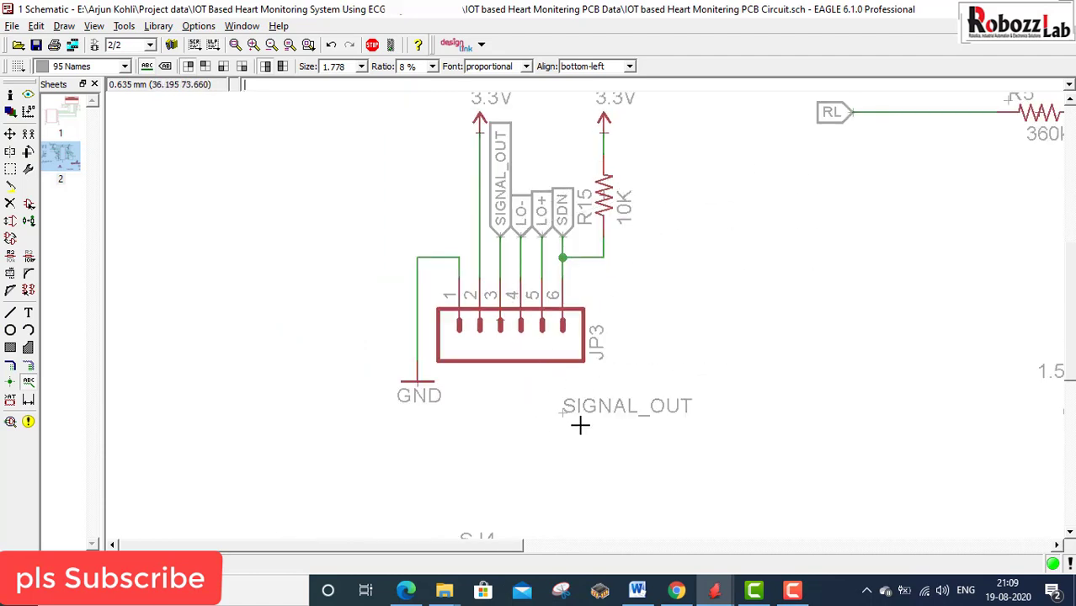
- Copy the net name SIGNAL_OUT from the label below JP3 without renaming the net
{"action": "left_click", "coordinate": [29, 258]}
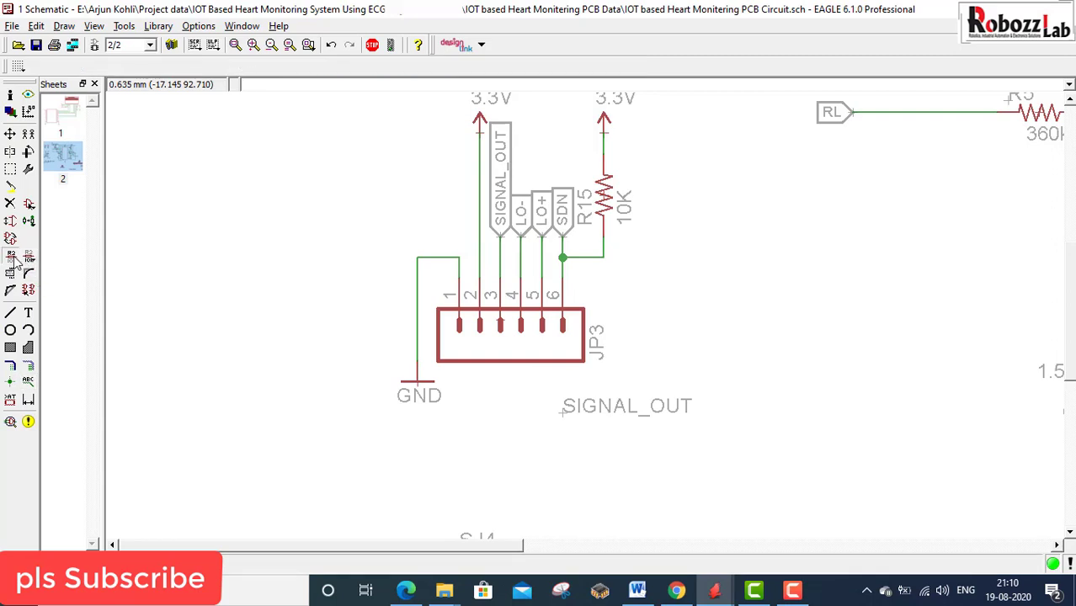
{"action": "left_click", "coordinate": [562, 414]}
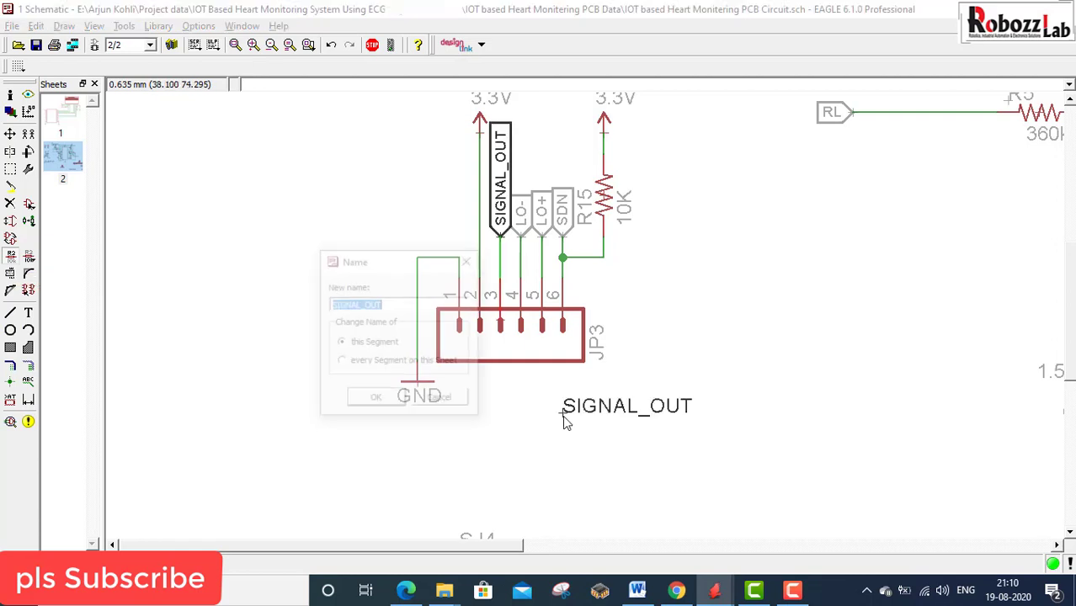
{"action": "right_click", "coordinate": [362, 301]}
{"action": "left_click", "coordinate": [385, 369]}
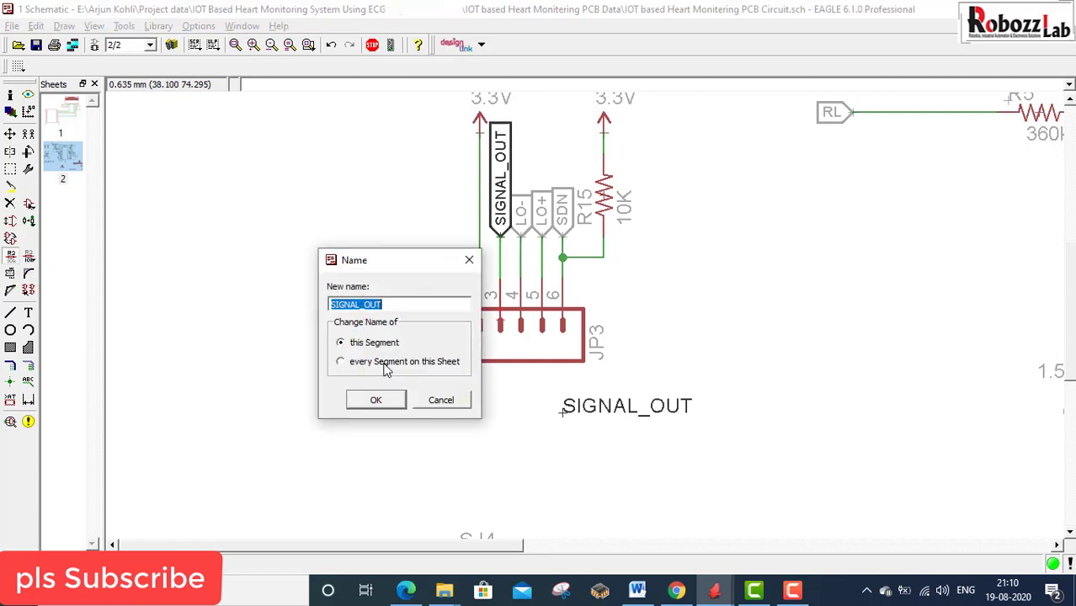
{"action": "left_click", "coordinate": [447, 410]}
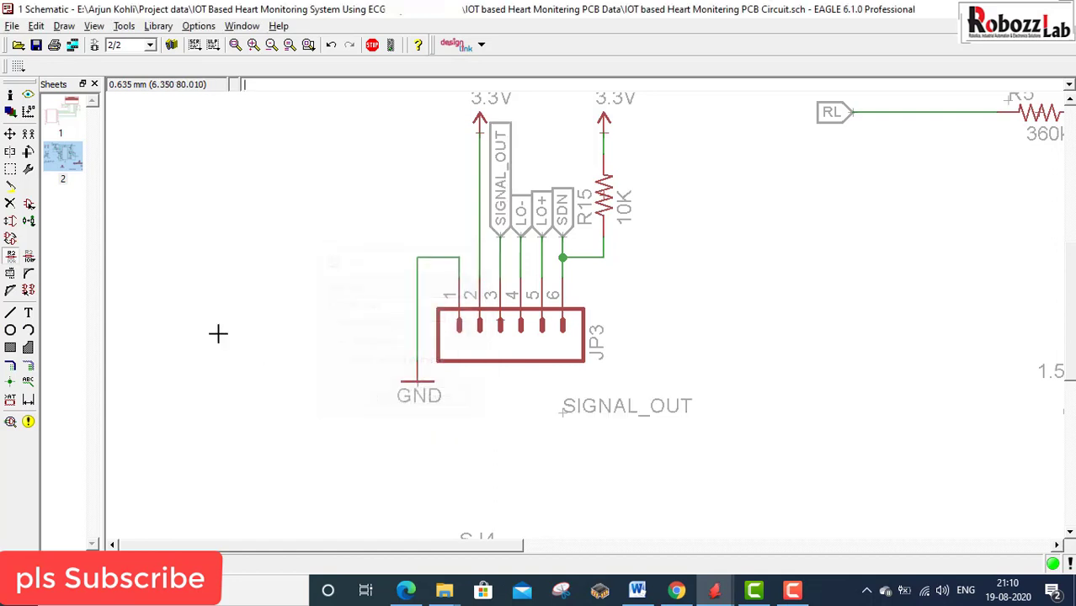
- Rename the A0 net on sheet 1 to SIGNAL_OUT and accept connecting it with the existing net of that name
{"action": "left_click", "coordinate": [70, 125]}
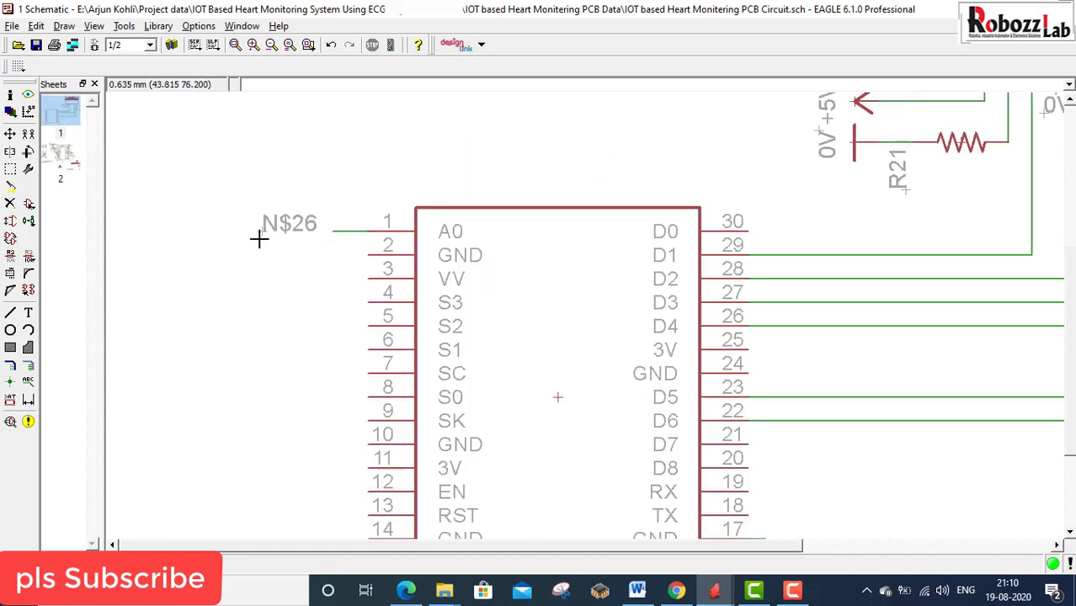
{"action": "left_click", "coordinate": [10, 256]}
{"action": "left_click", "coordinate": [262, 240]}
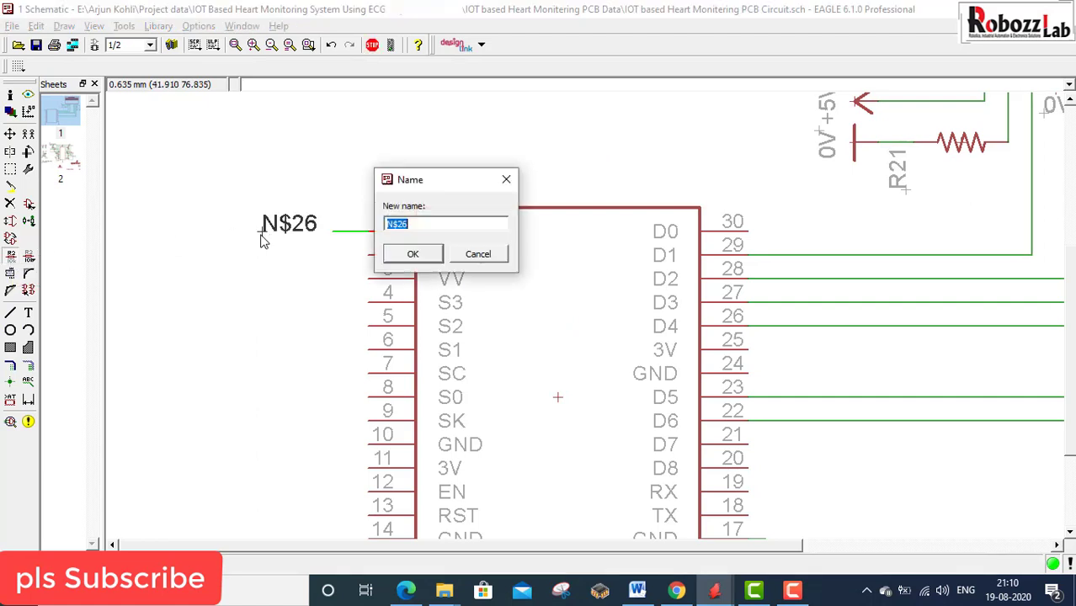
{"action": "type", "text": "SIGNAL_OUT"}
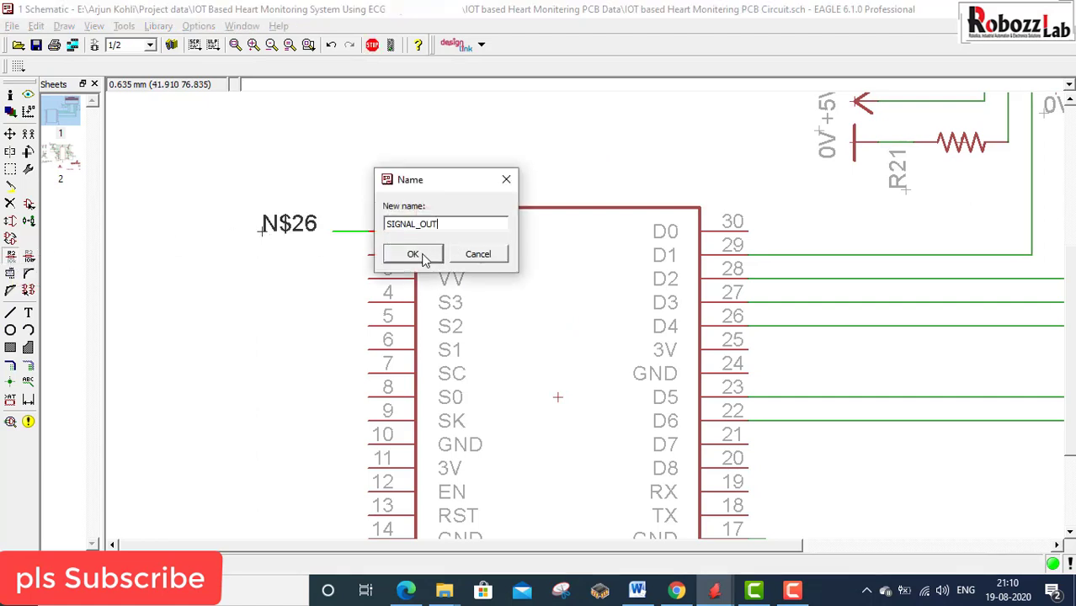
{"action": "left_click", "coordinate": [416, 254]}
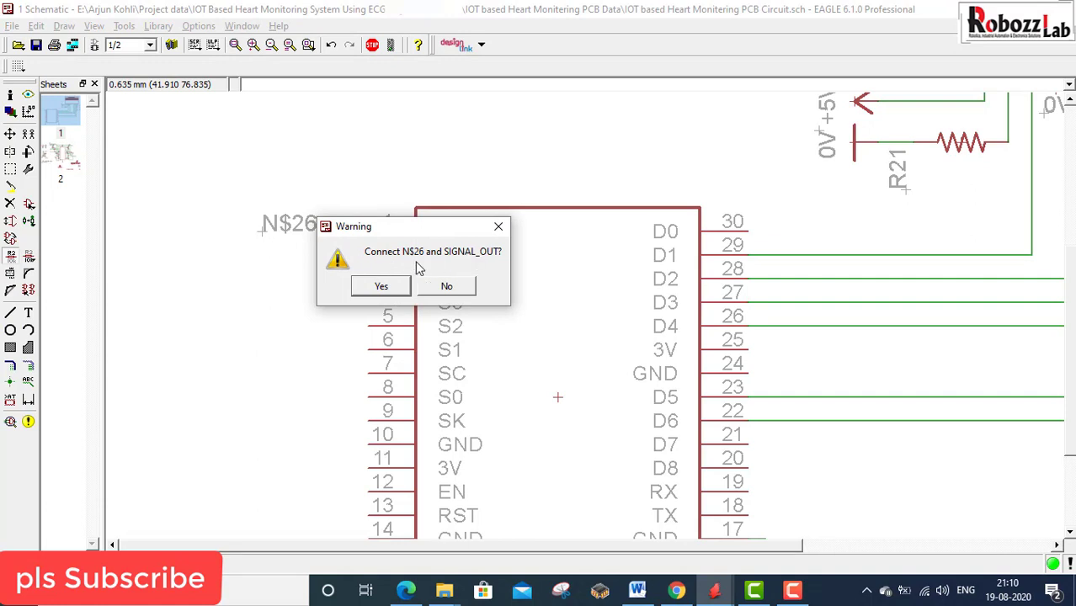
{"action": "left_click", "coordinate": [381, 286]}
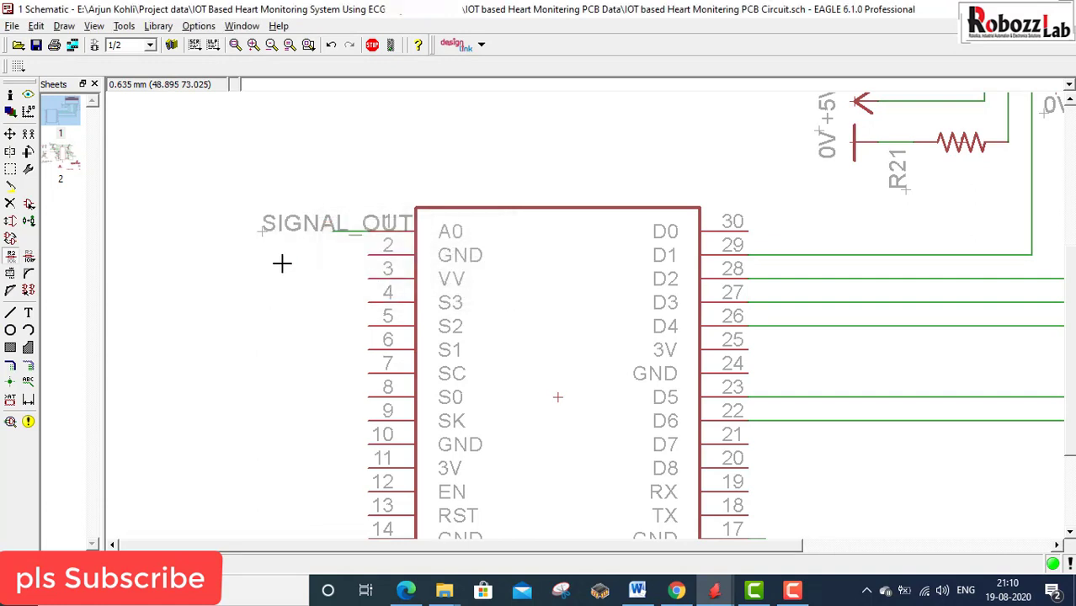
- Move the SIGNAL_OUT label on sheet 1 clear of the module, above and beyond the free end of the A0 stub
{"action": "left_click", "coordinate": [10, 134]}
{"action": "left_click", "coordinate": [262, 230]}
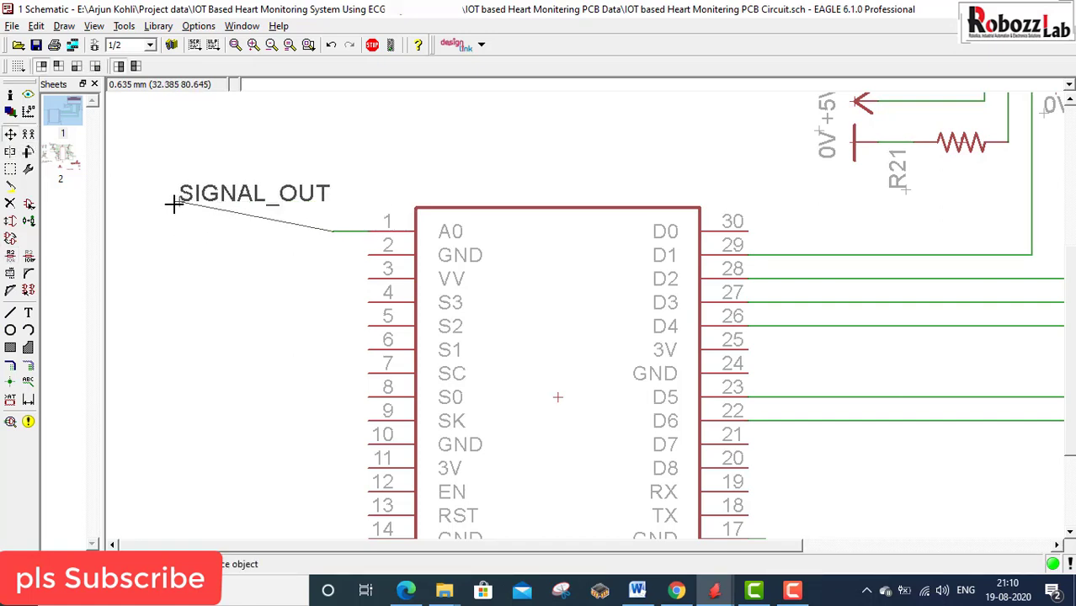
{"action": "left_click", "coordinate": [179, 203]}
- Highlight the A0 net on sheet 1 and the JP3 pin 3 net on sheet 2 to check their shared SIGNAL_OUT connection
{"action": "left_click", "coordinate": [27, 94]}
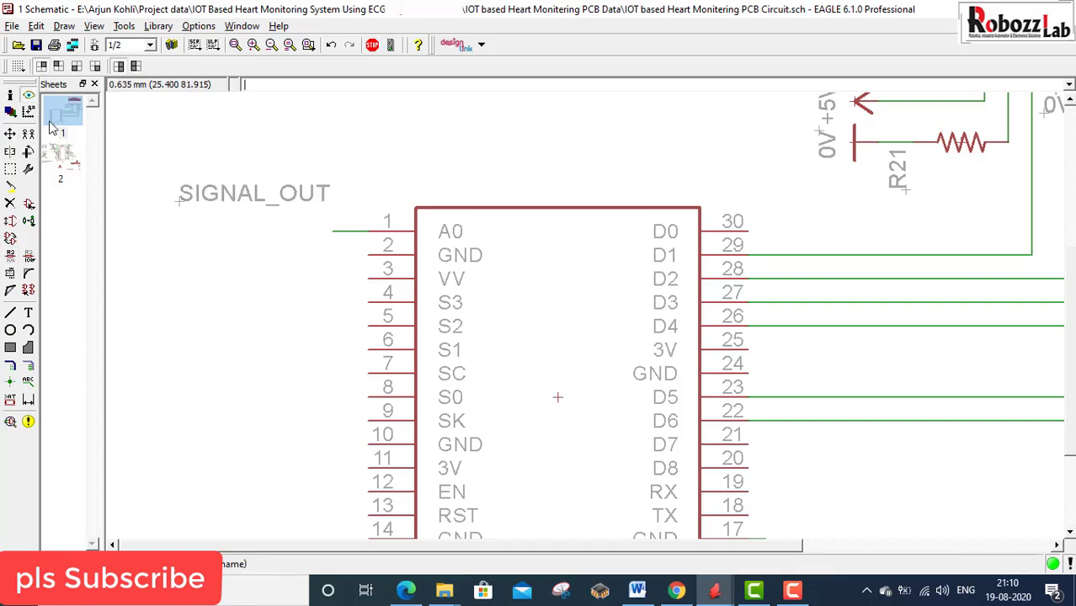
{"action": "left_click", "coordinate": [334, 230]}
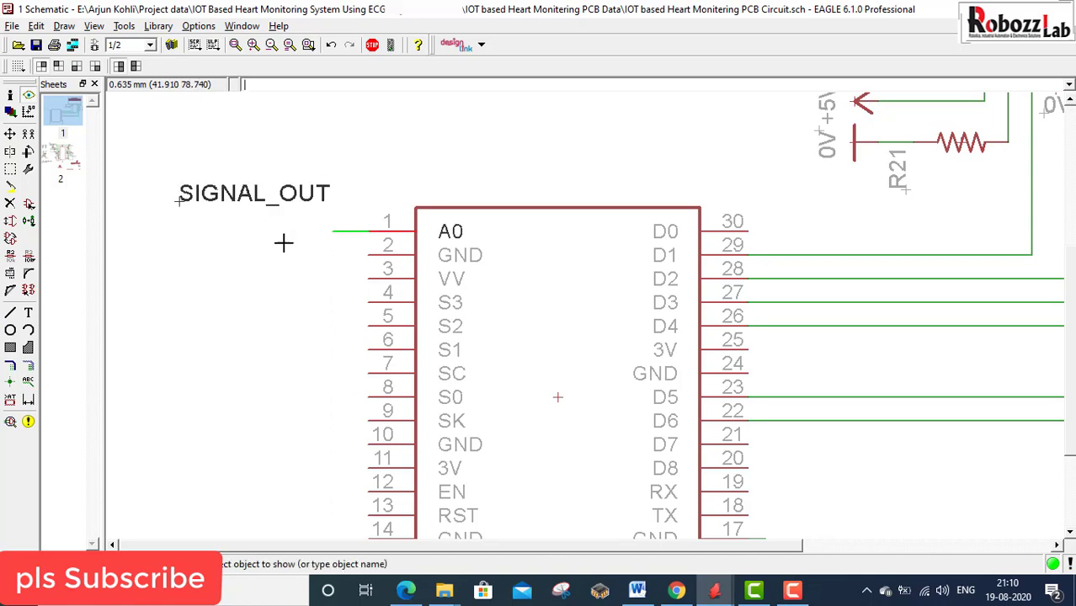
{"action": "left_click", "coordinate": [68, 156]}
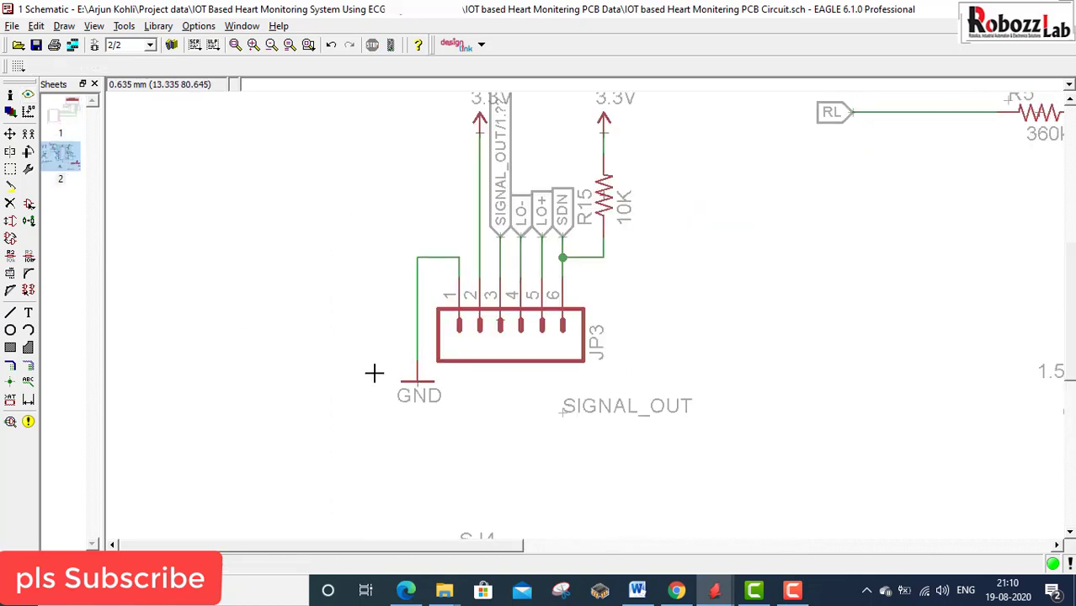
{"action": "scroll", "coordinate": [374, 421], "scroll_direction": "down", "scroll_amount": 2}
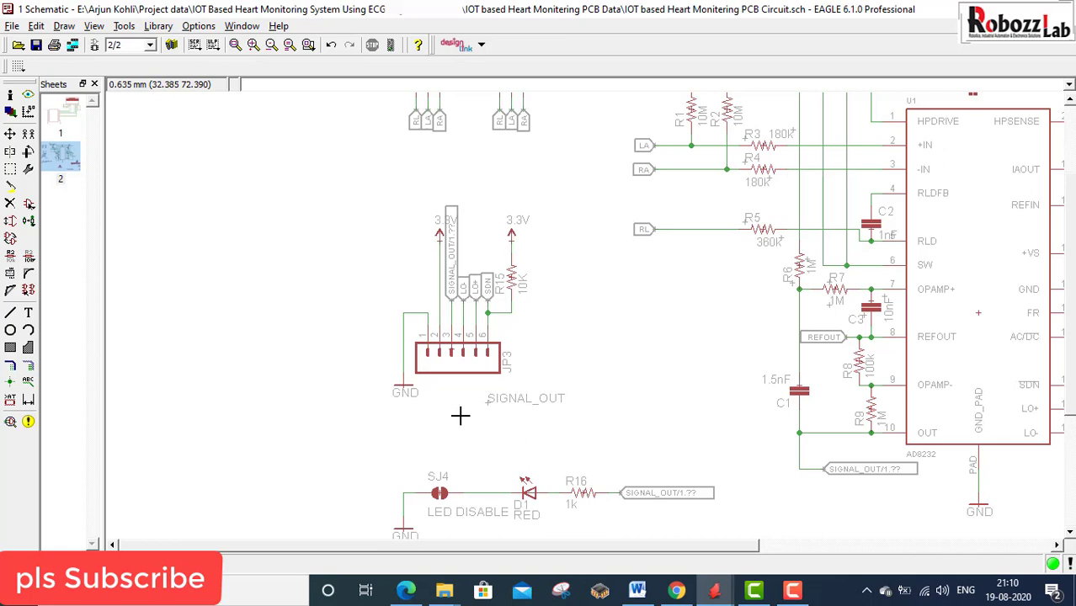
{"action": "scroll", "coordinate": [499, 422], "scroll_direction": "up", "scroll_amount": 2}
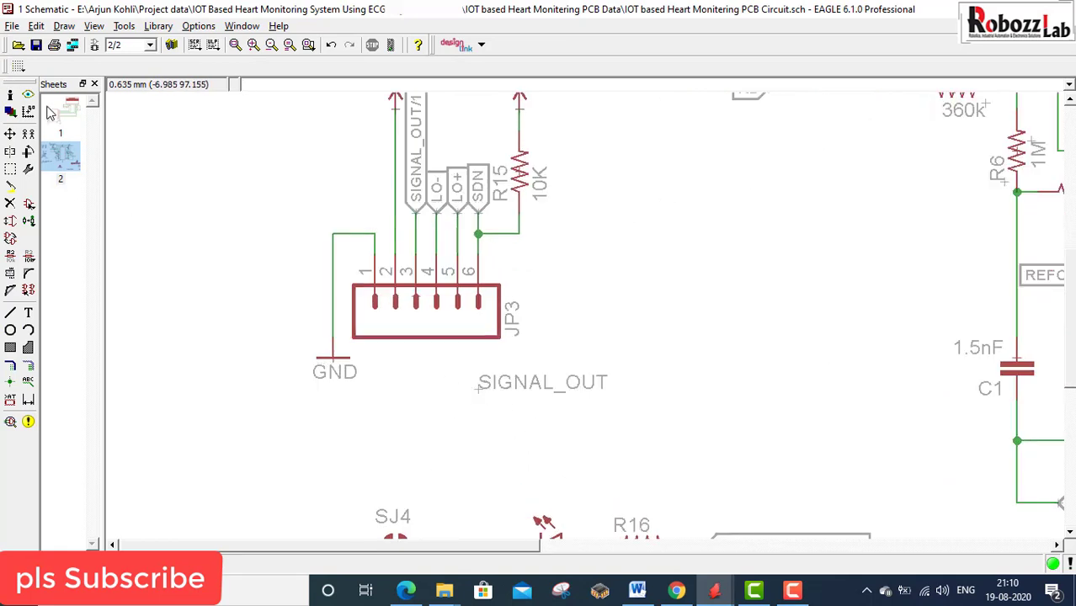
{"action": "left_click", "coordinate": [417, 241]}
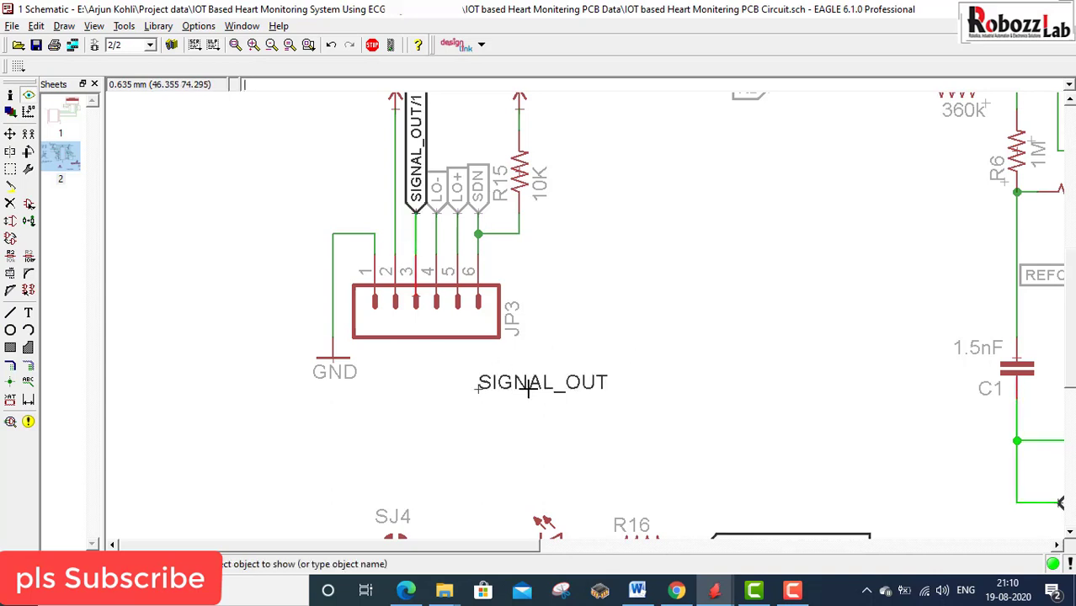
{"action": "scroll", "coordinate": [490, 373], "scroll_direction": "down", "scroll_amount": 2}
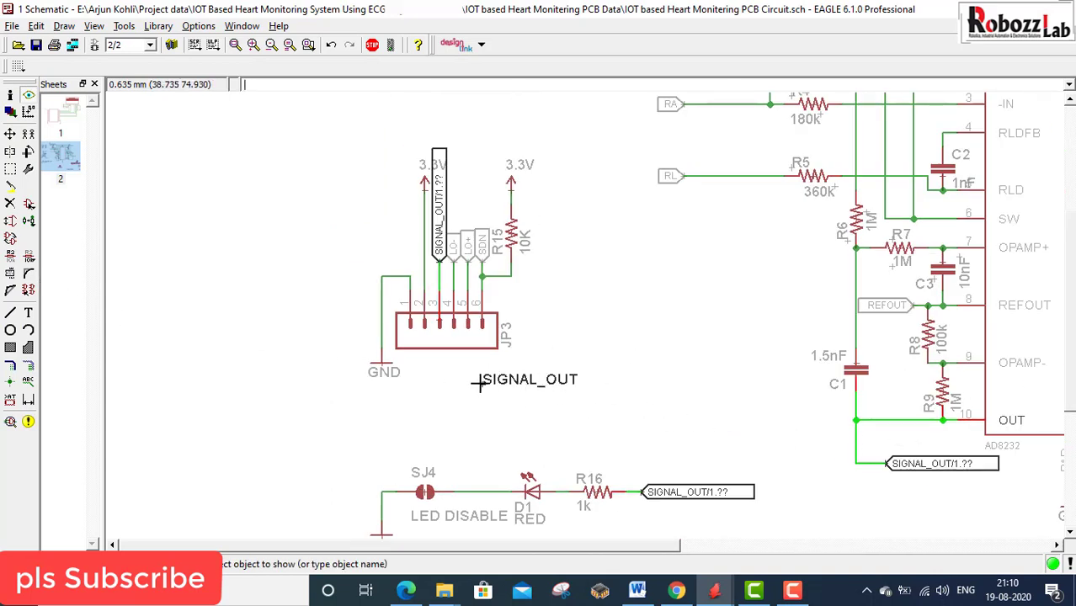
- Switch from schematic sheet 1 to the board layout and examine the airwires between the 30-pin module and the ECG sensor board
{"action": "left_click", "coordinate": [46, 105]}
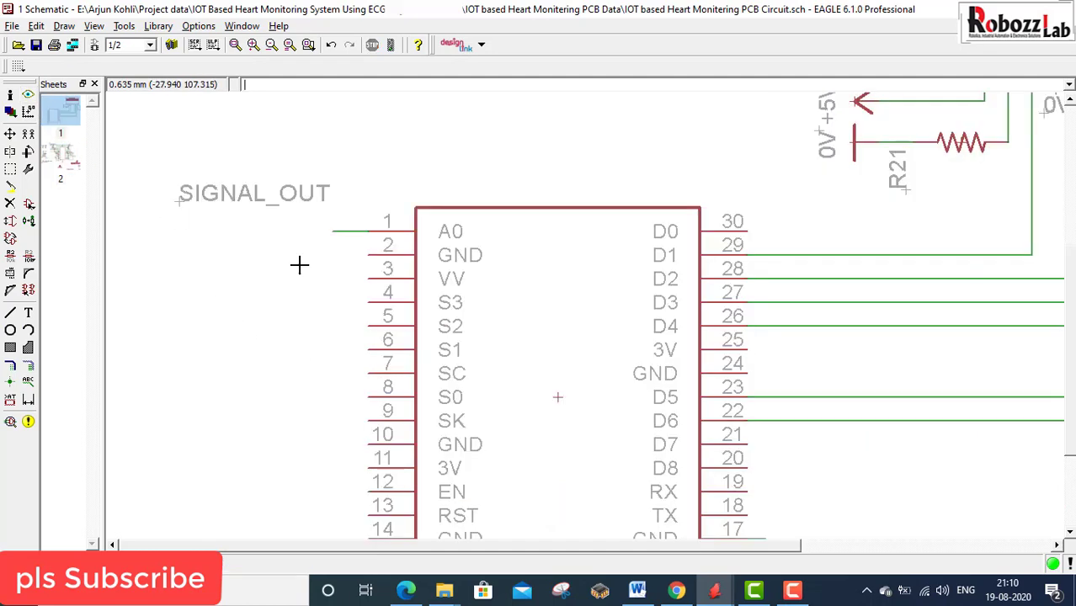
{"action": "left_click", "coordinate": [94, 45]}
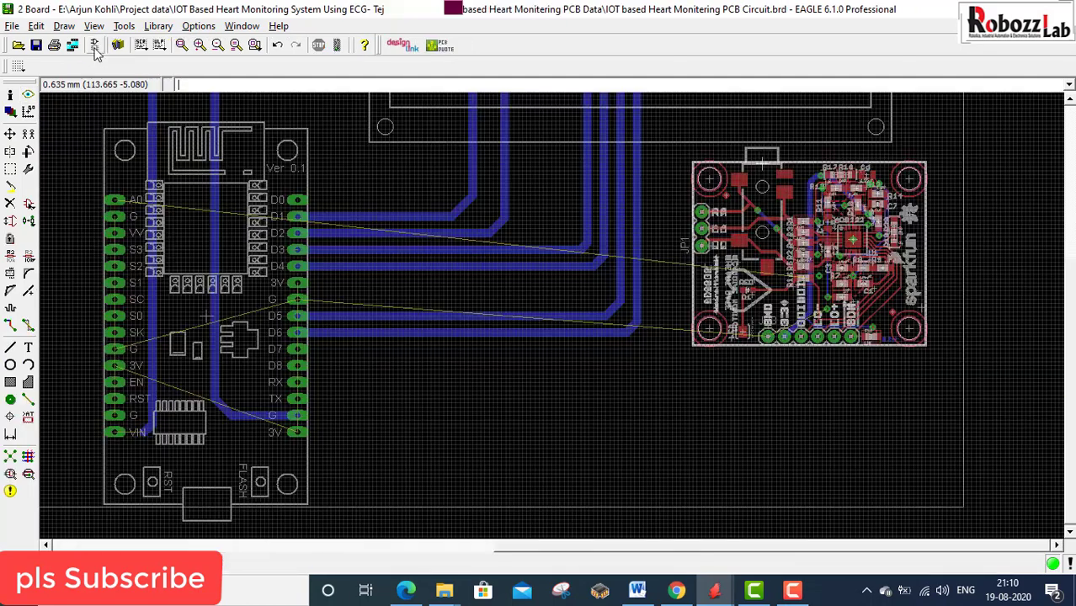
{"action": "scroll", "coordinate": [760, 342], "scroll_direction": "up", "scroll_amount": 2}
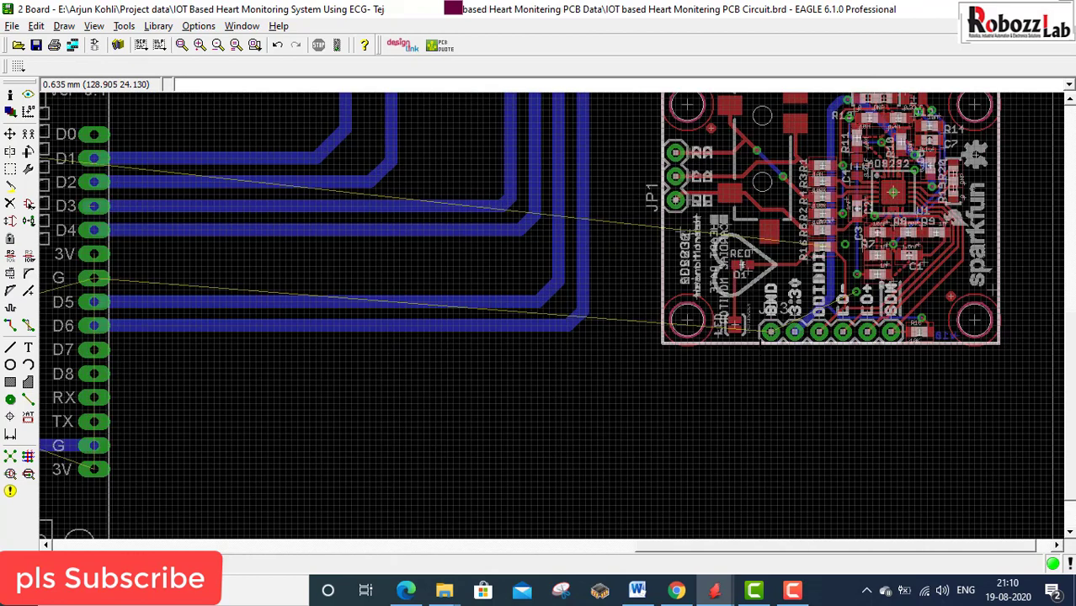
{"action": "scroll", "coordinate": [836, 295], "scroll_direction": "down", "scroll_amount": 2}
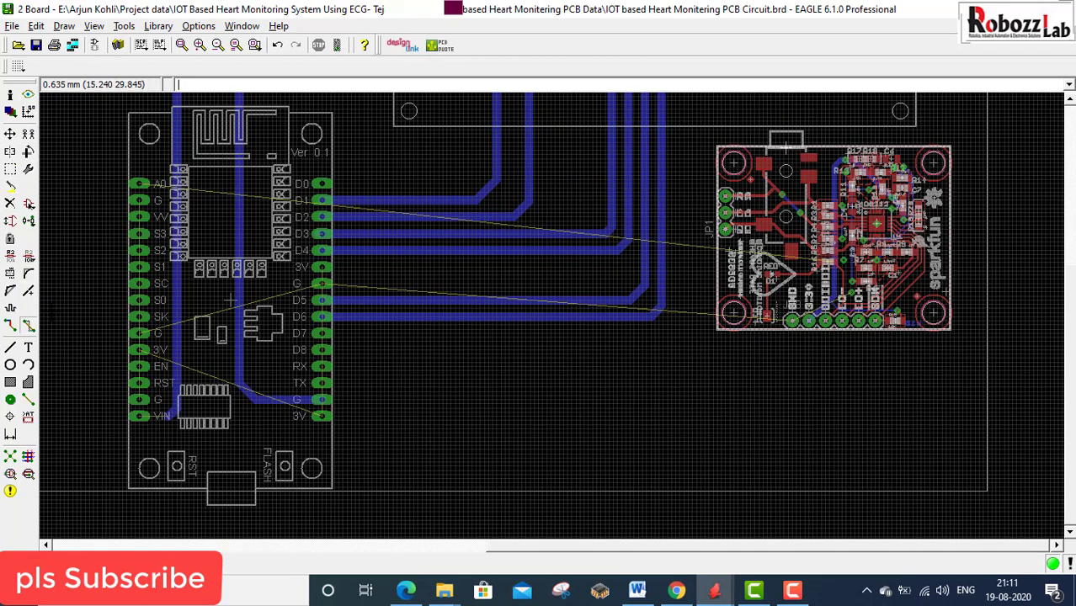
{"action": "left_click", "coordinate": [28, 325]}
{"action": "left_click", "coordinate": [10, 325]}
{"action": "left_click", "coordinate": [137, 184]}
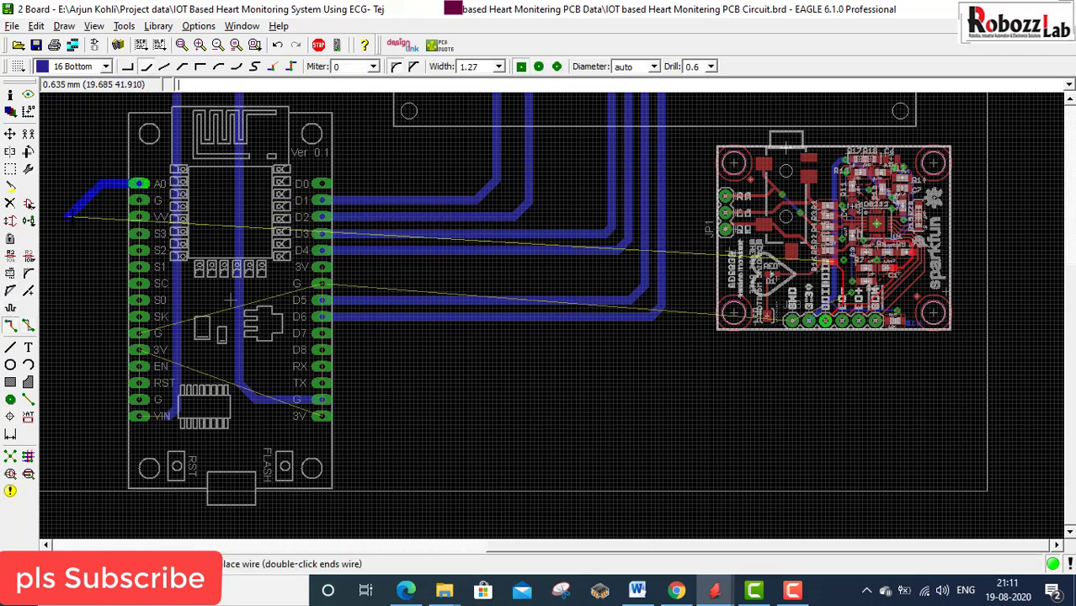
{"action": "scroll", "coordinate": [894, 391], "scroll_direction": "up", "scroll_amount": 2}
{"action": "scroll", "coordinate": [894, 387], "scroll_direction": "up", "scroll_amount": 1}
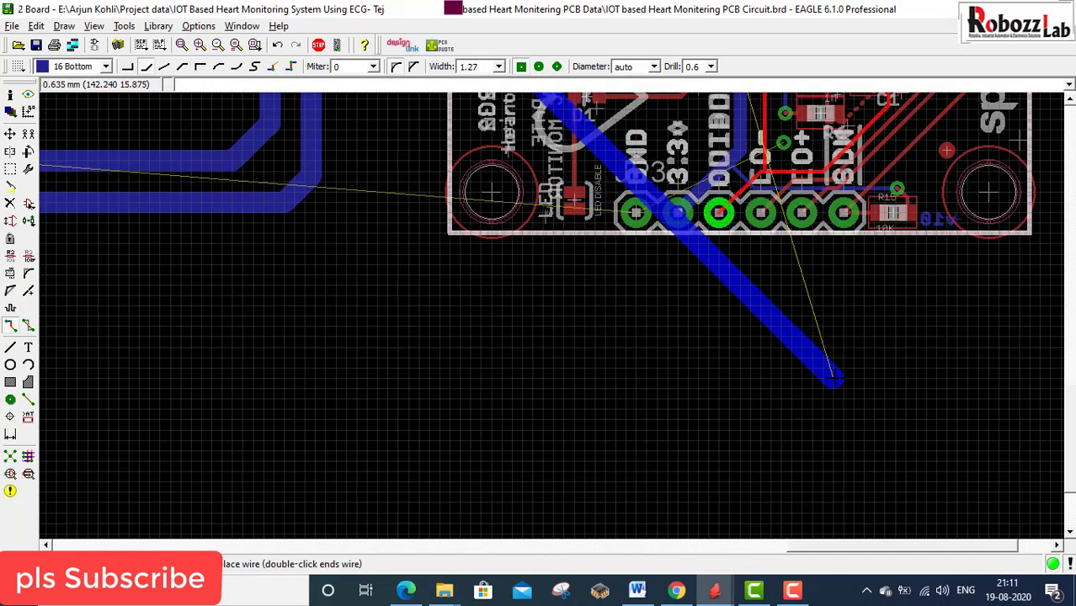
{"action": "scroll", "coordinate": [709, 243], "scroll_direction": "down", "scroll_amount": 2}
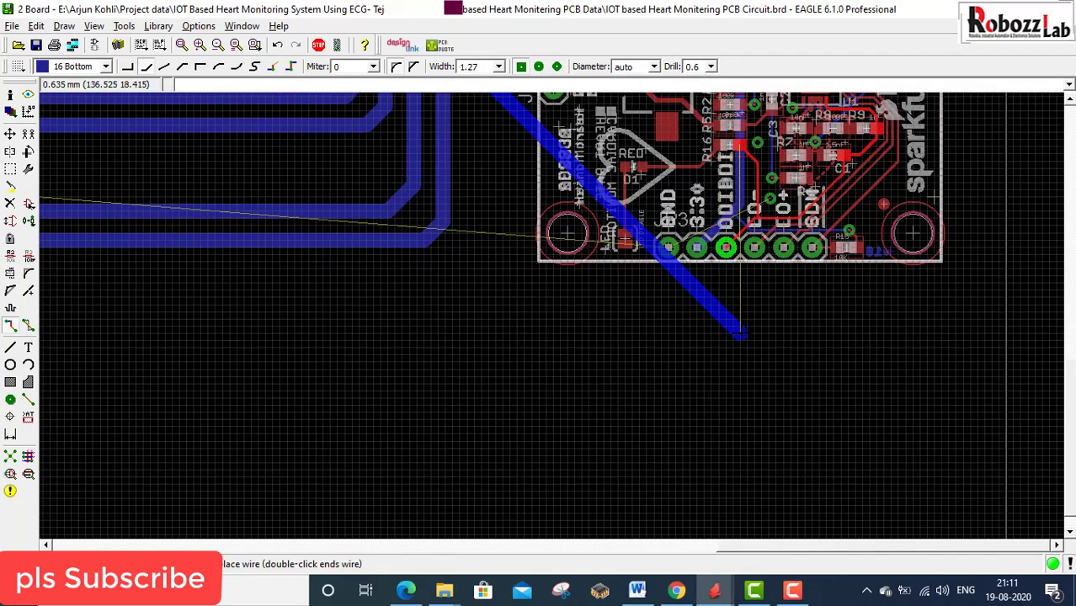
{"action": "key", "text": "Escape"}
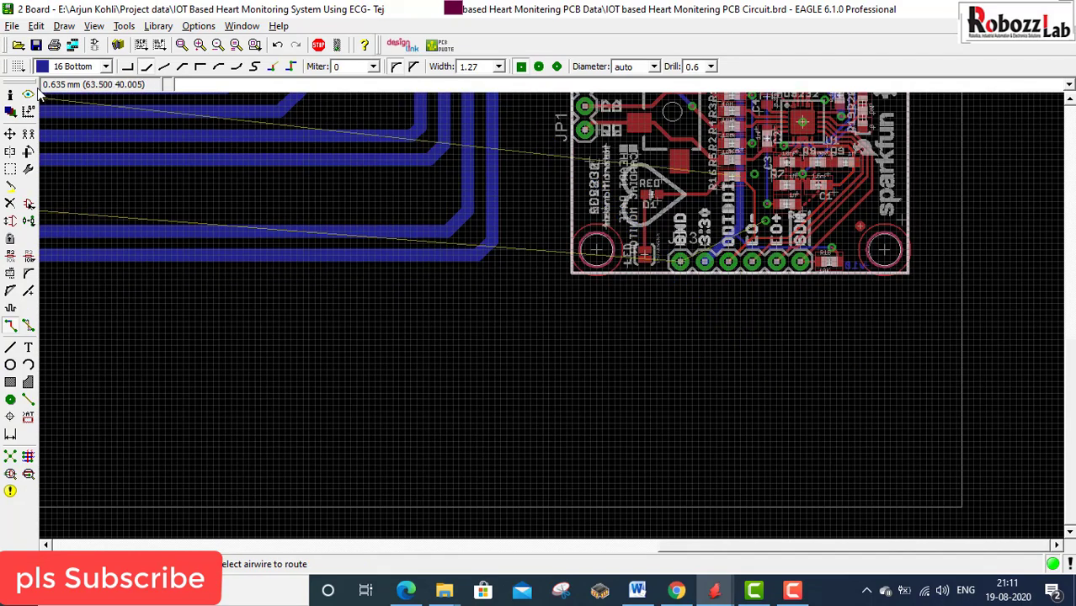
- Switch to schematic sheet 1 and draw short net stubs outward from pins D7 and D8 of the 30-pin module
{"action": "left_click", "coordinate": [94, 44]}
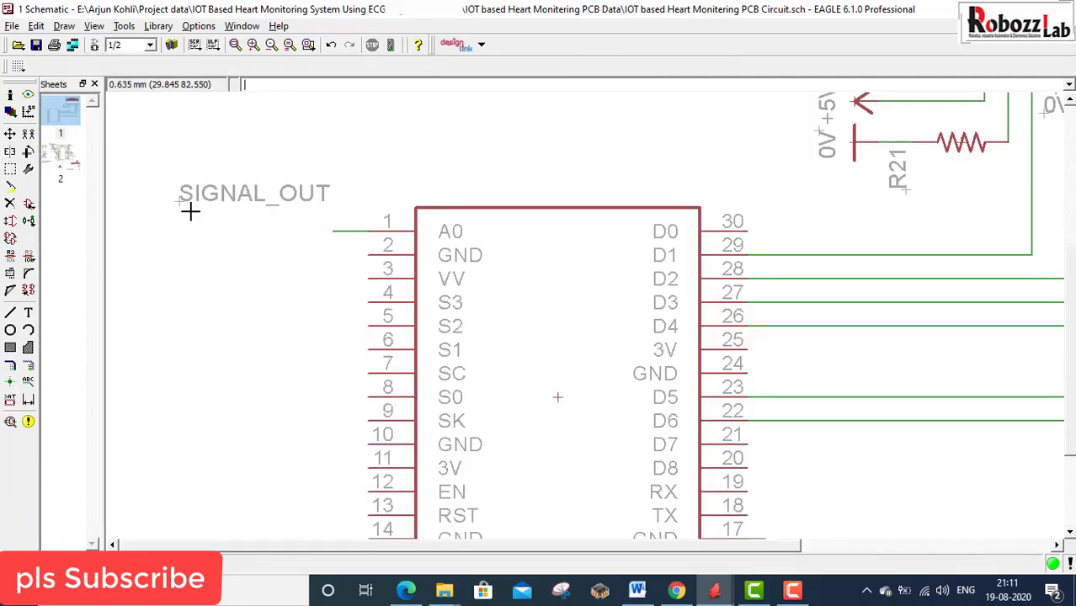
{"action": "scroll", "coordinate": [375, 213], "scroll_direction": "down", "scroll_amount": 1}
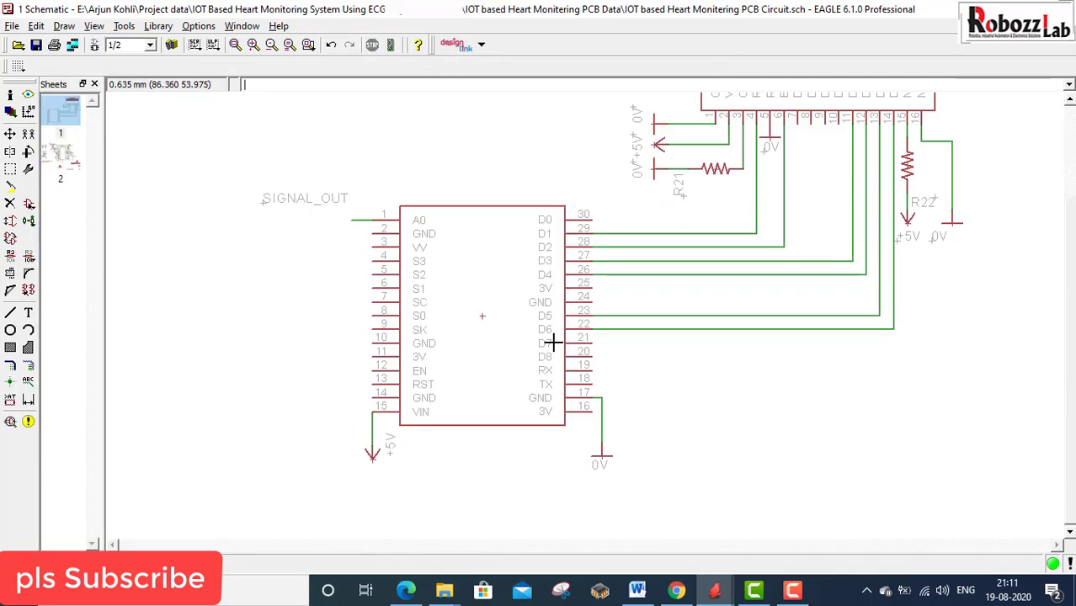
{"action": "scroll", "coordinate": [609, 369], "scroll_direction": "up", "scroll_amount": 1}
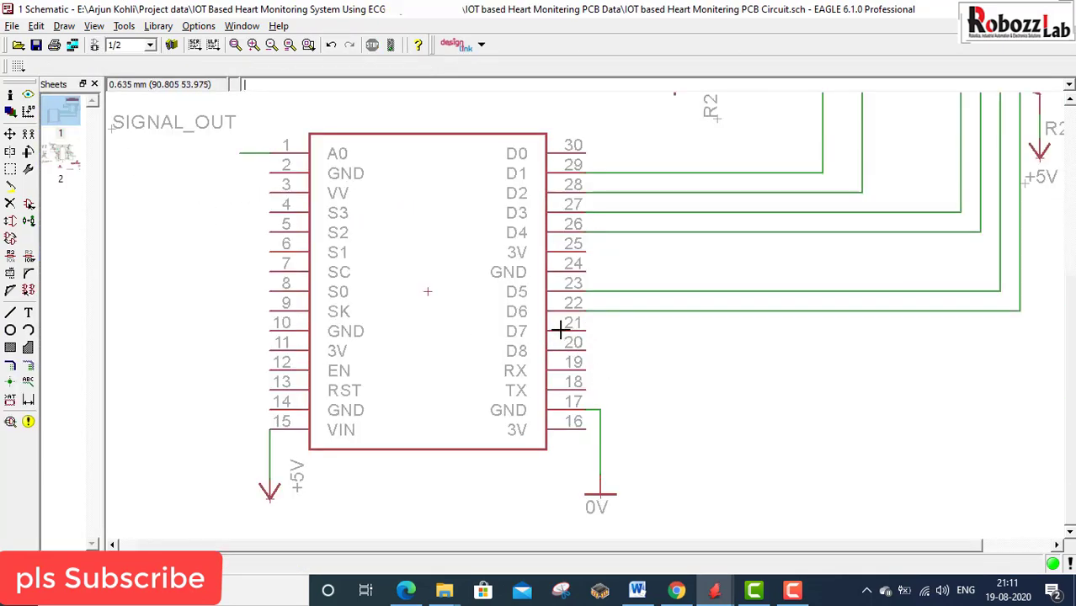
{"action": "scroll", "coordinate": [560, 331], "scroll_direction": "up", "scroll_amount": 1}
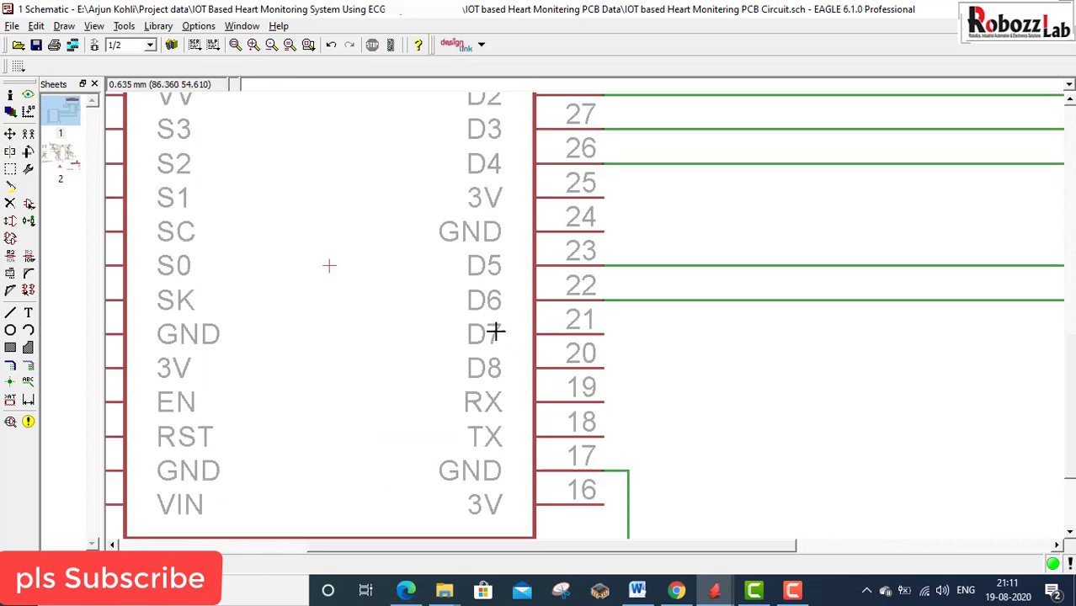
{"action": "left_click", "coordinate": [10, 312]}
{"action": "scroll", "coordinate": [606, 330], "scroll_direction": "up", "scroll_amount": 1}
{"action": "left_click", "coordinate": [615, 331]}
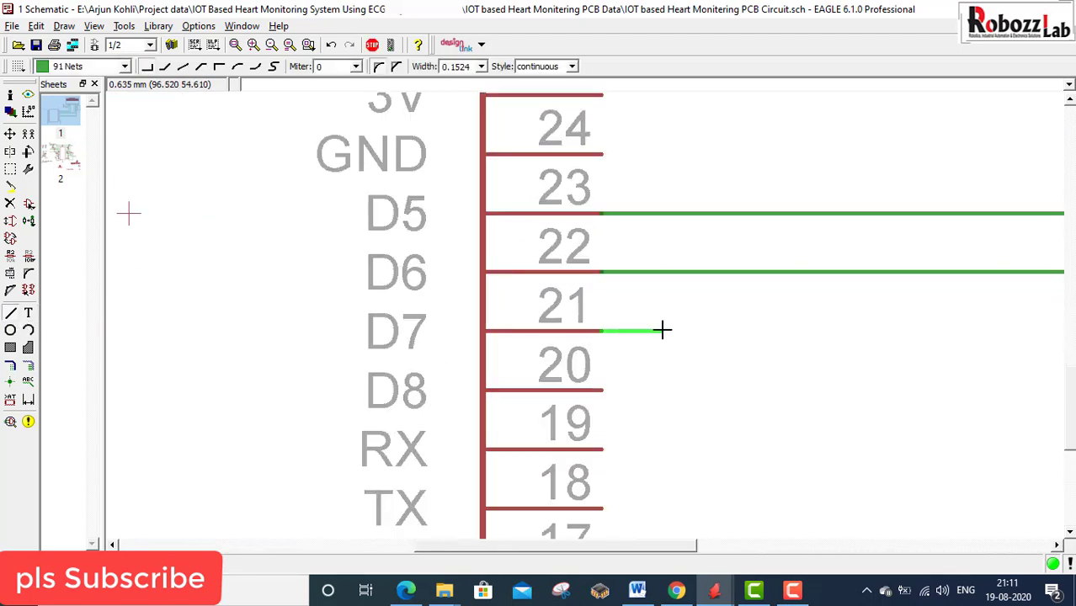
{"action": "double_click", "coordinate": [663, 330]}
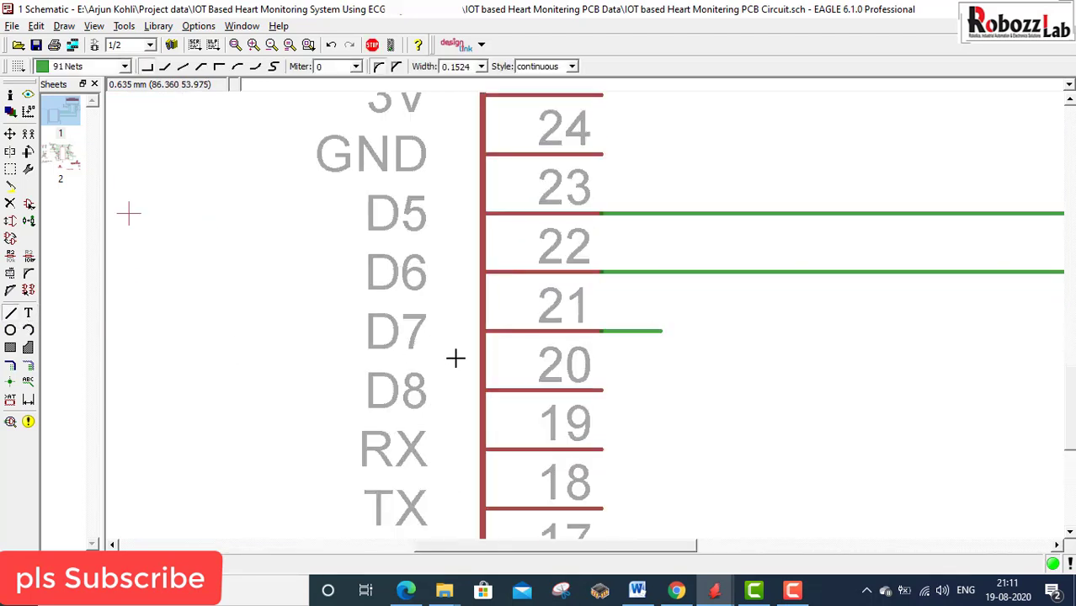
{"action": "left_click", "coordinate": [603, 390]}
{"action": "double_click", "coordinate": [663, 388]}
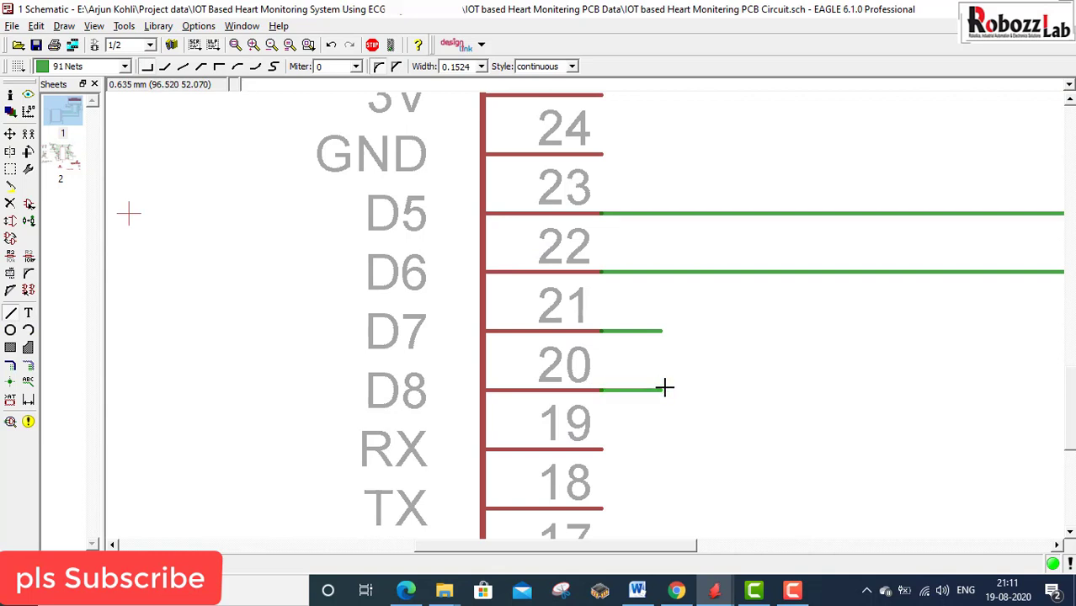
- Place net-name labels beyond the free ends of the D7 and D8 stubs
{"action": "left_click", "coordinate": [28, 381]}
{"action": "left_click", "coordinate": [665, 332]}
{"action": "left_click", "coordinate": [750, 333]}
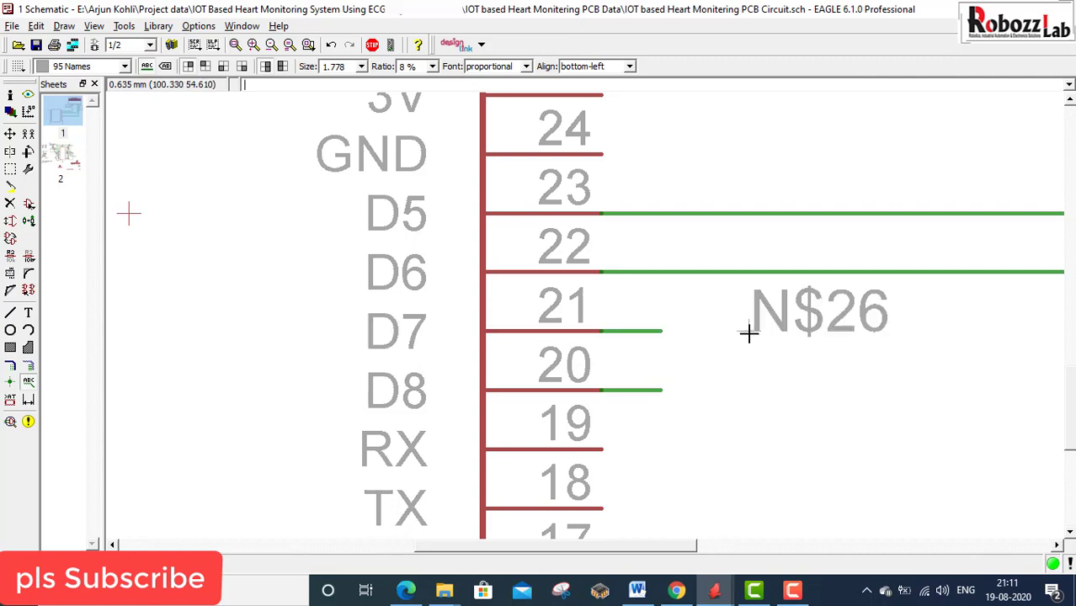
{"action": "left_click", "coordinate": [658, 389]}
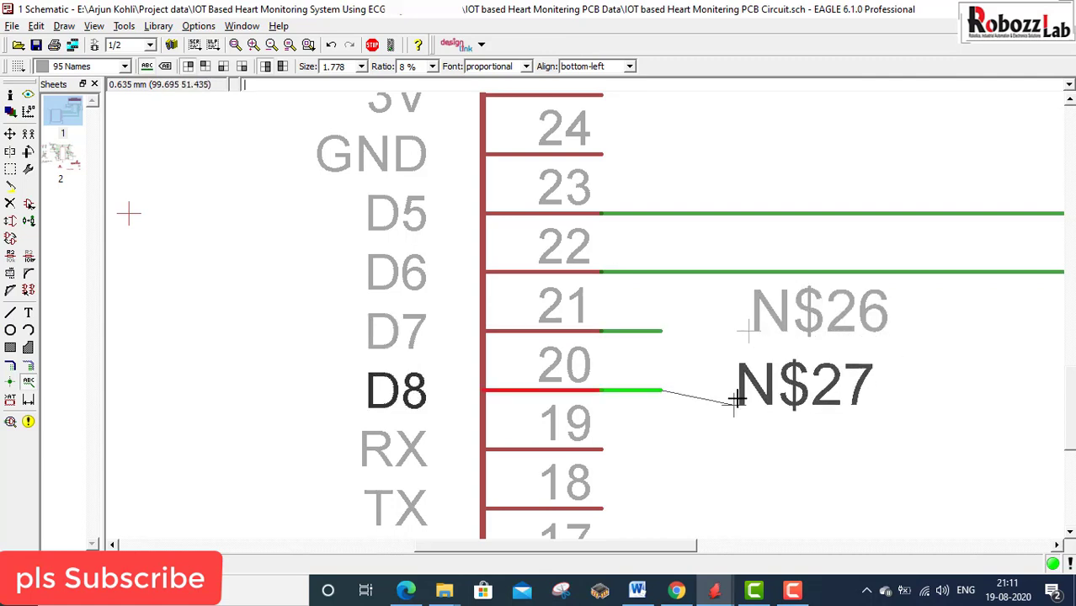
{"action": "left_click", "coordinate": [746, 390]}
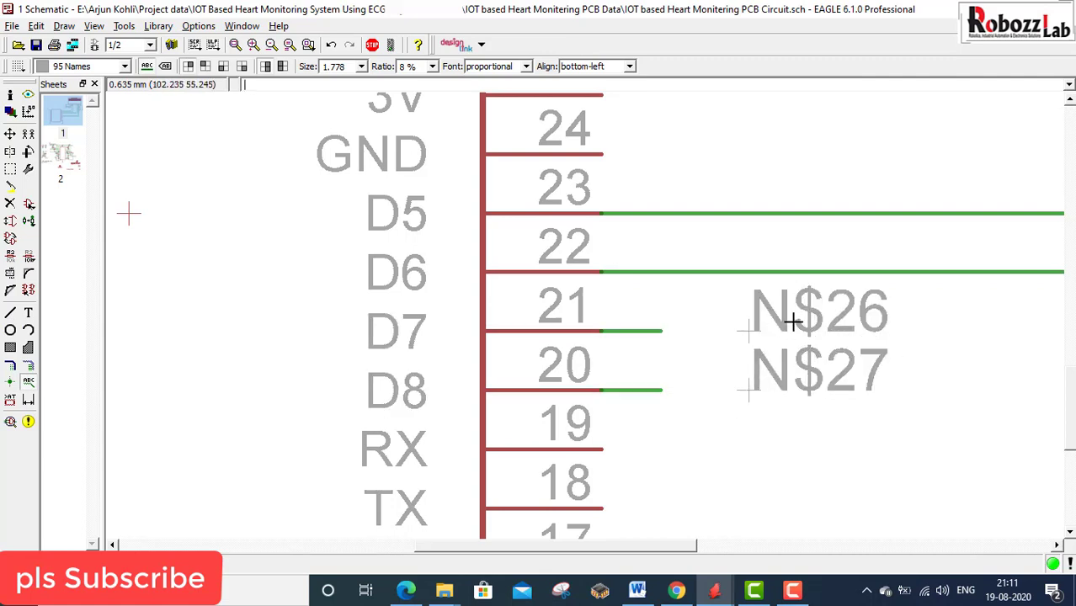
- On sheet 2, label the nets of JP3 pins 4 and 5, stacking LO- and LO+ below the SIGNAL_OUT label
{"action": "left_click", "coordinate": [61, 156]}
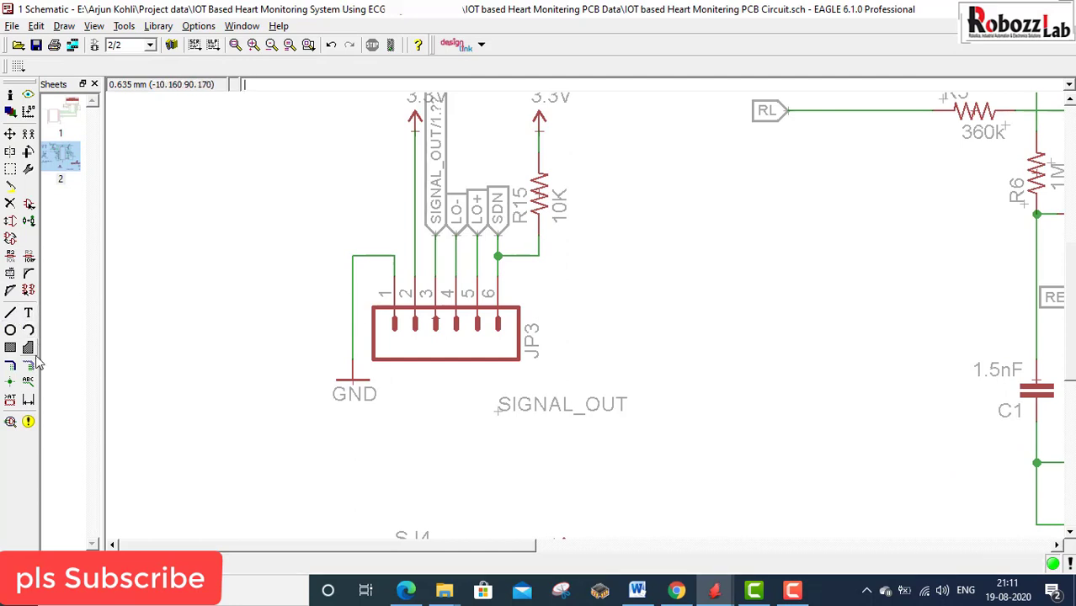
{"action": "left_click", "coordinate": [28, 381]}
{"action": "left_click", "coordinate": [456, 271]}
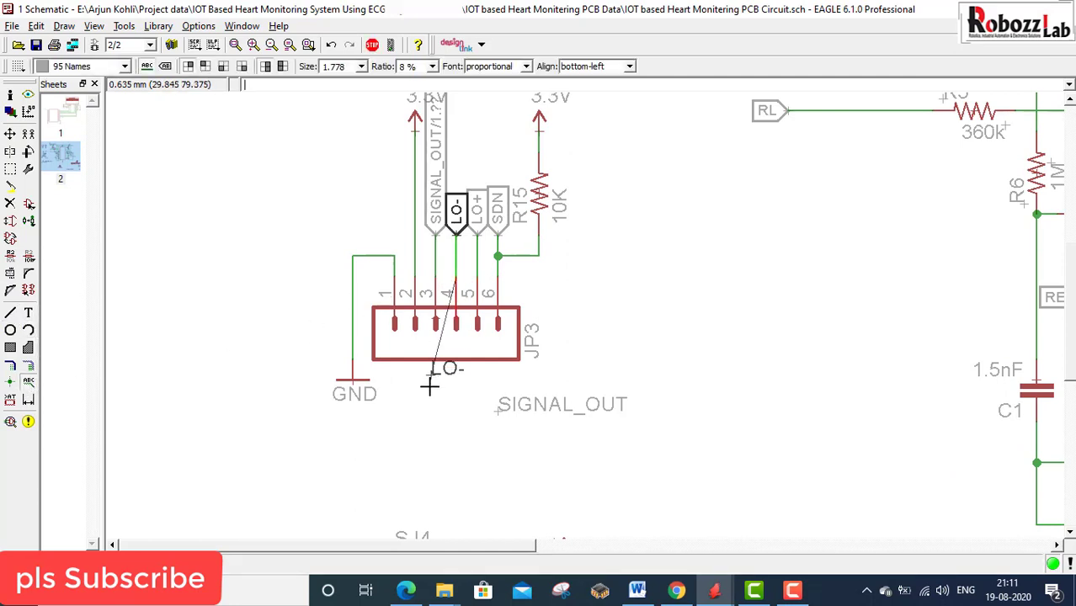
{"action": "left_click", "coordinate": [643, 311]}
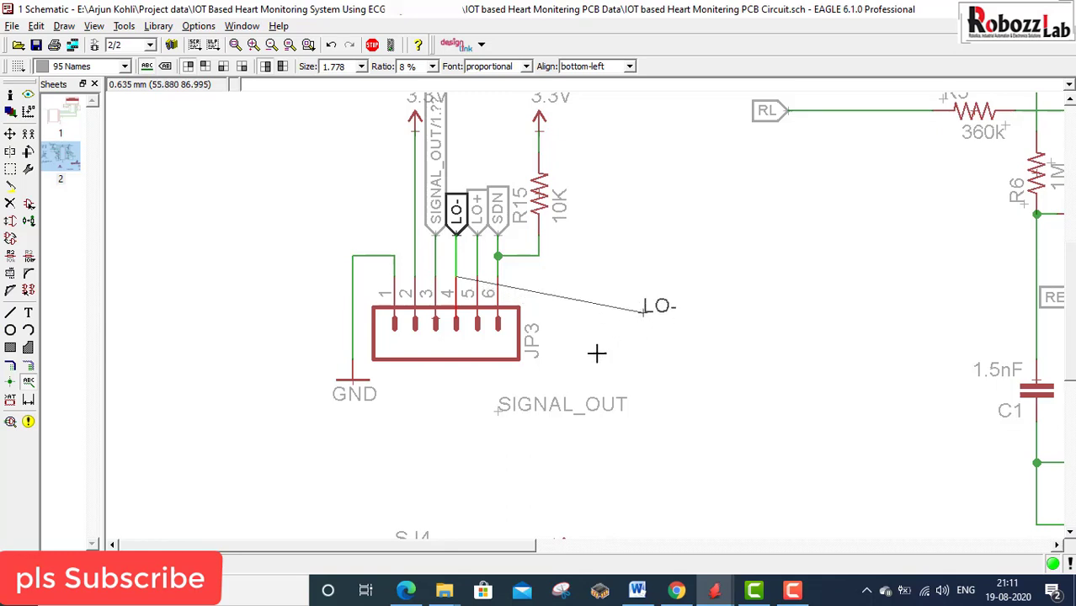
{"action": "left_click", "coordinate": [498, 447]}
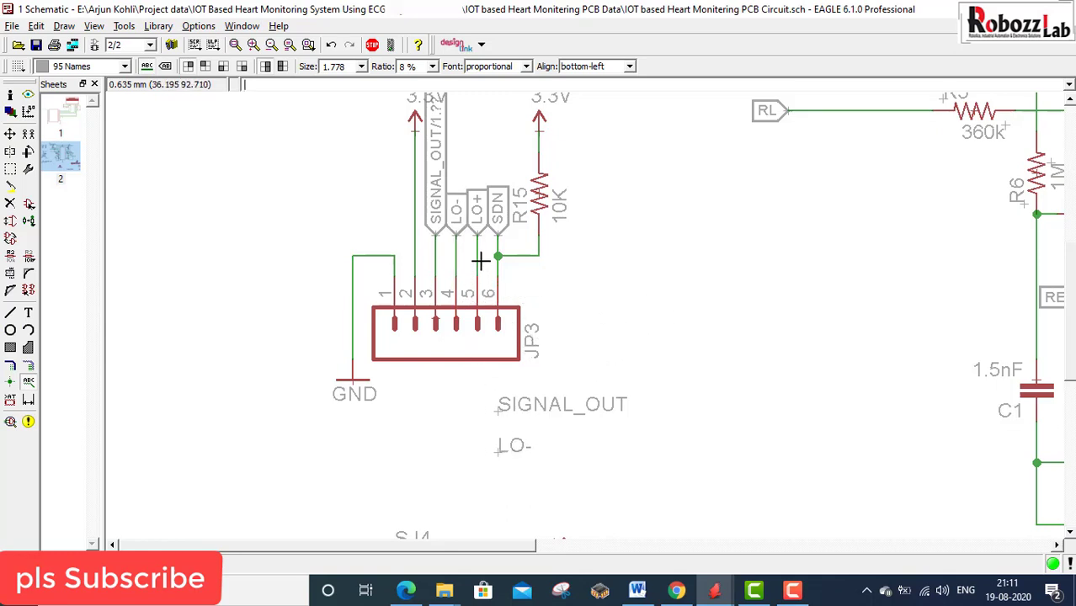
{"action": "left_click", "coordinate": [478, 261]}
{"action": "left_click", "coordinate": [496, 484]}
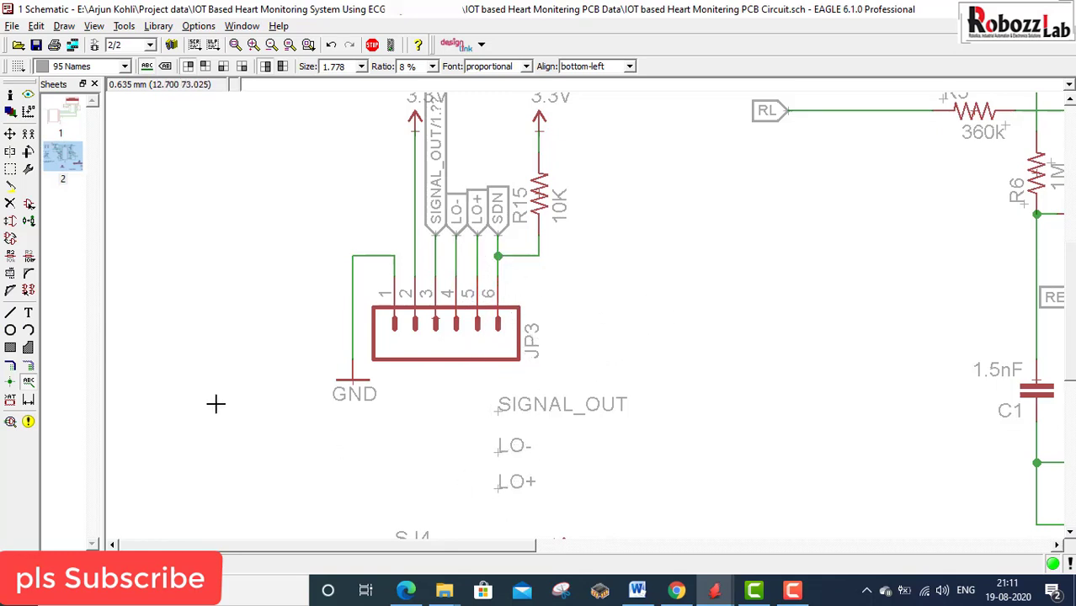
- Check the LO- net's name on sheet 2 and examine the module pins and JP3 pads on the board layout
{"action": "left_click", "coordinate": [11, 255]}
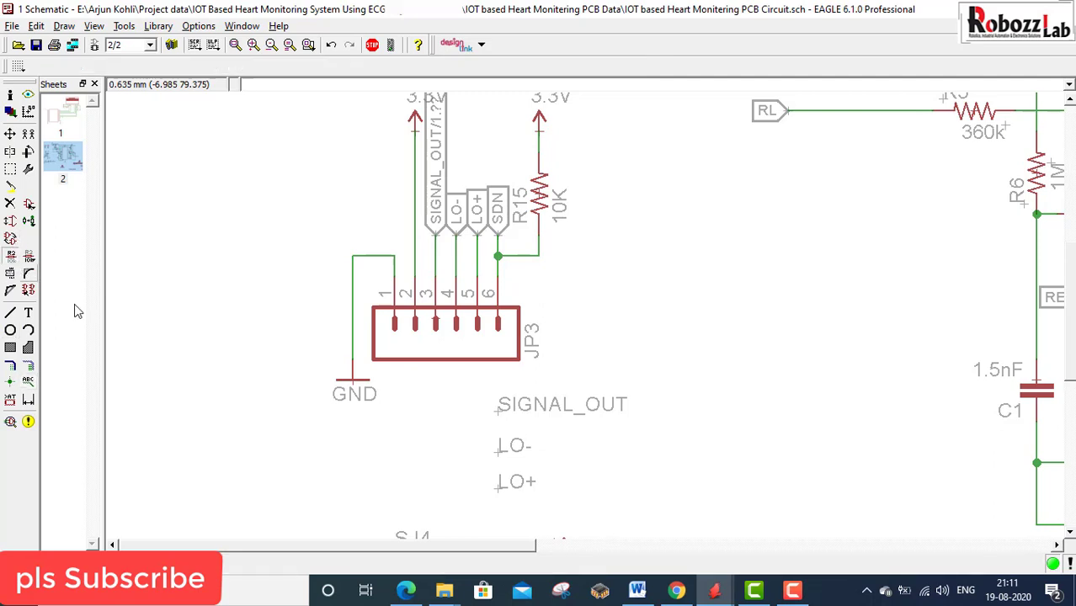
{"action": "left_click", "coordinate": [496, 448]}
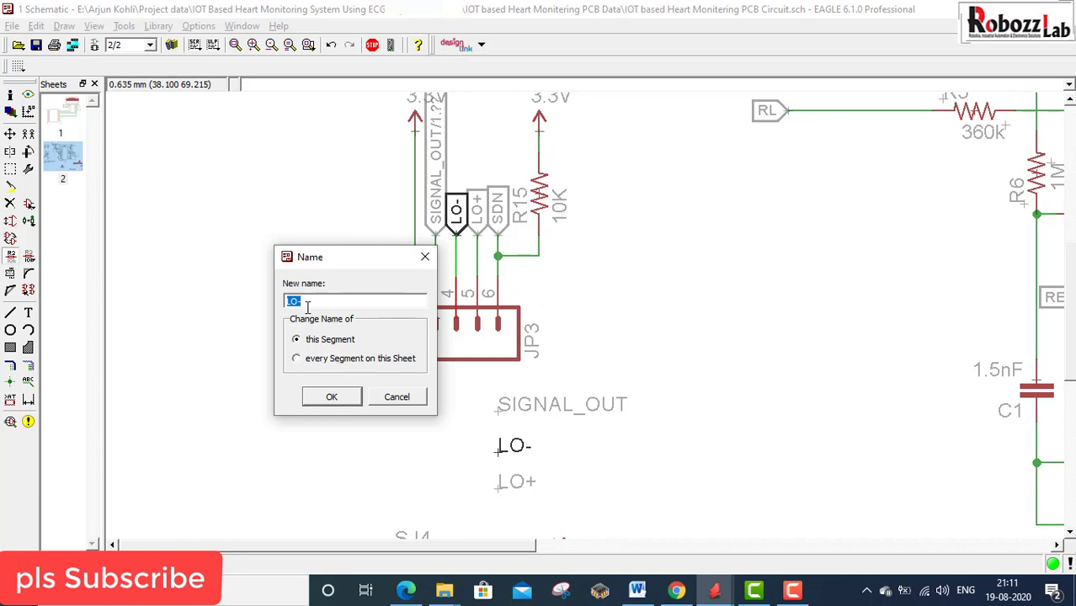
{"action": "left_click", "coordinate": [381, 401]}
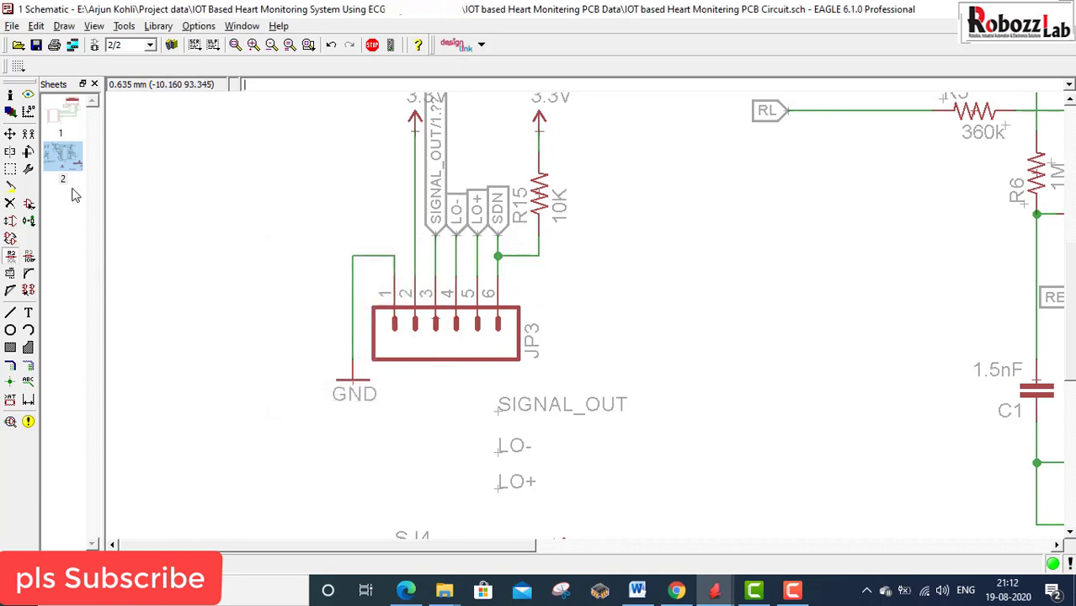
{"action": "left_click", "coordinate": [63, 122]}
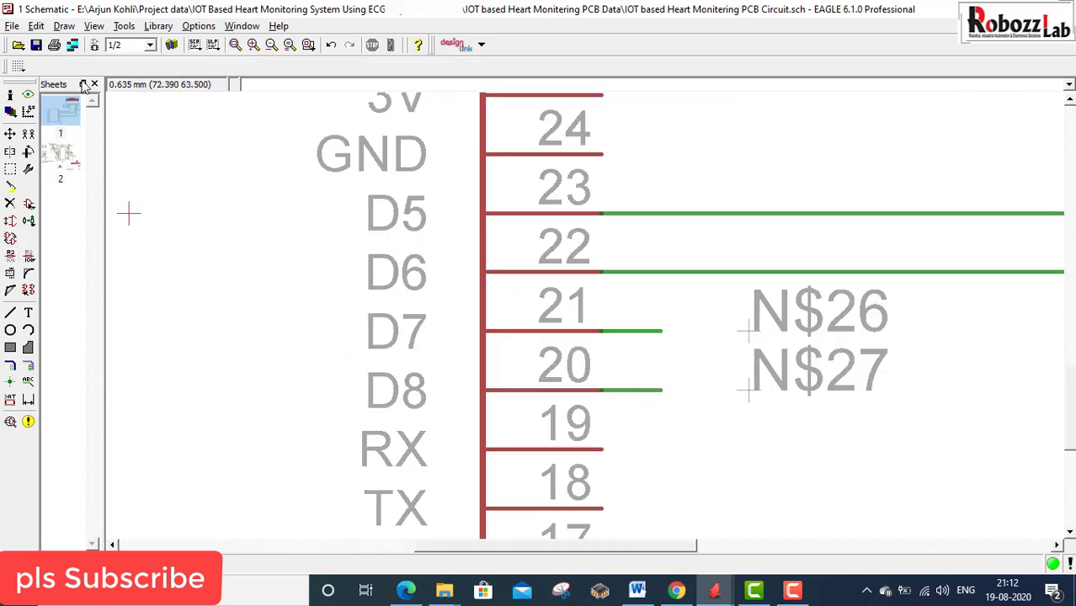
{"action": "left_click", "coordinate": [94, 45]}
{"action": "scroll", "coordinate": [775, 273], "scroll_direction": "up", "scroll_amount": 3}
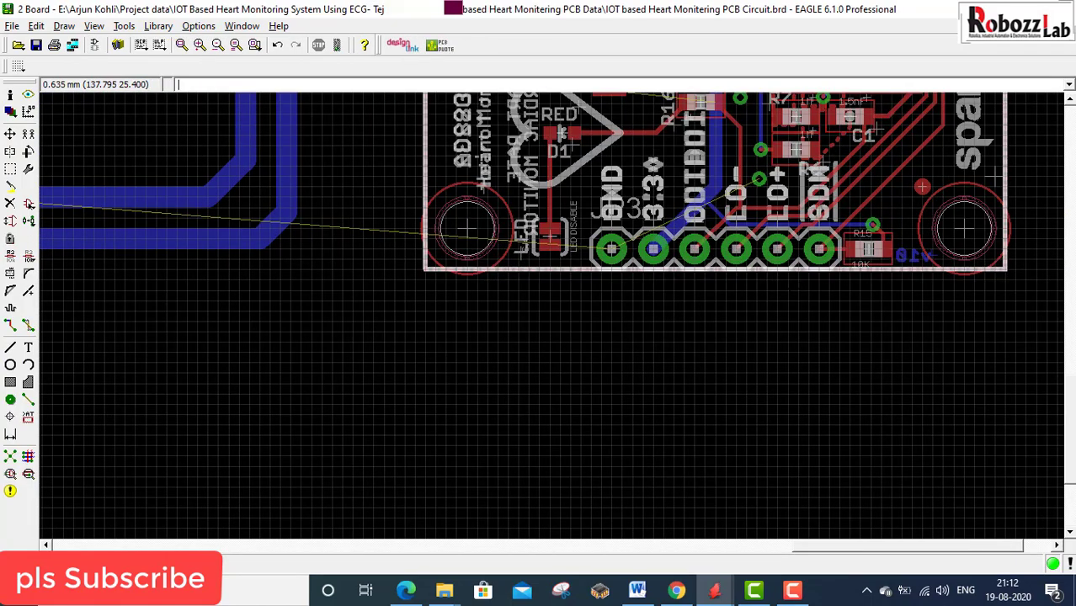
{"action": "scroll", "coordinate": [823, 279], "scroll_direction": "down", "scroll_amount": 2}
{"action": "scroll", "coordinate": [938, 370], "scroll_direction": "down", "scroll_amount": 3}
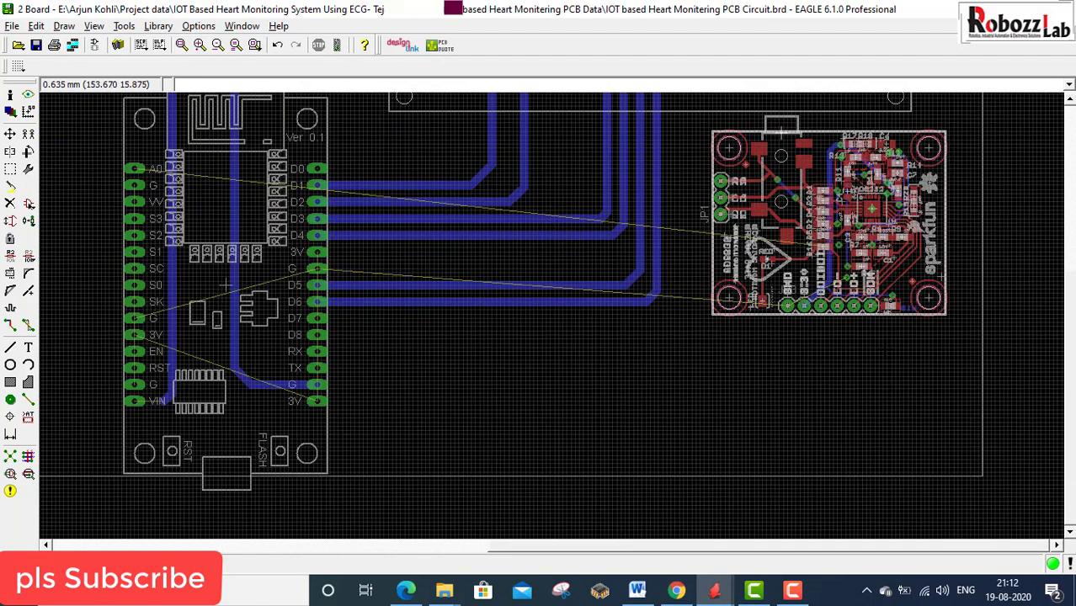
- Rename the D7 net on schematic sheet 1 to LO- and accept connecting it with the existing LO- net
{"action": "left_click", "coordinate": [94, 47]}
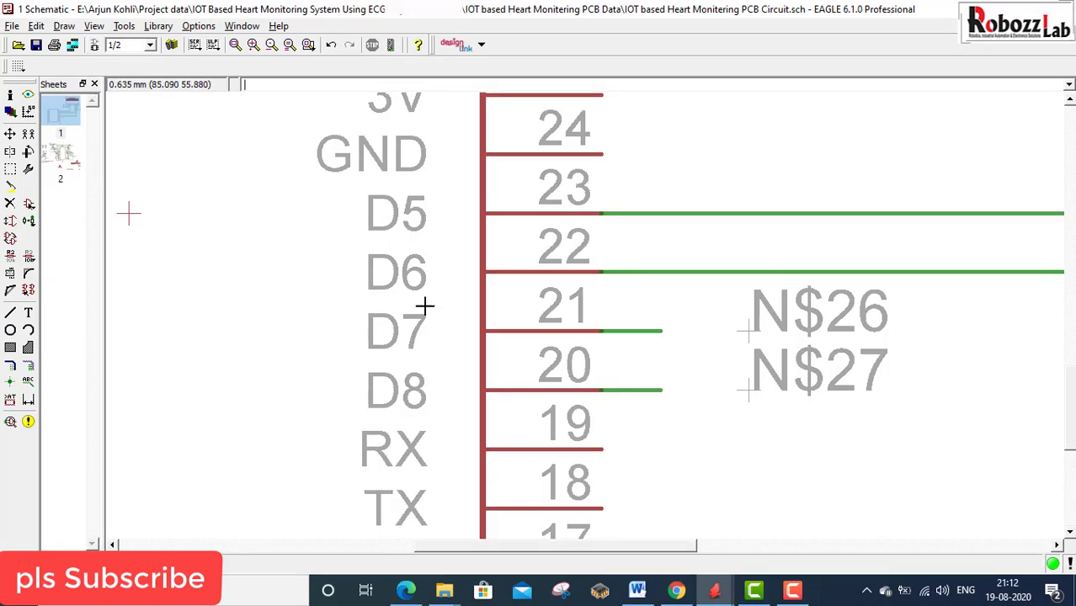
{"action": "left_click", "coordinate": [10, 255]}
{"action": "left_click", "coordinate": [744, 335]}
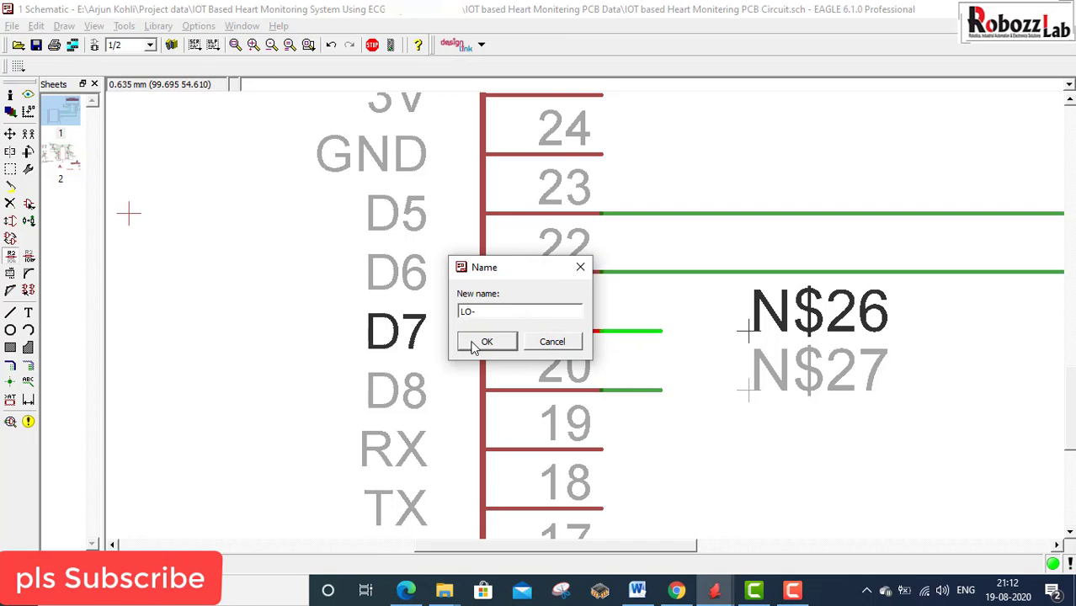
{"action": "type", "text": "LO-"}
{"action": "left_click", "coordinate": [474, 345]}
{"action": "left_click", "coordinate": [438, 372]}
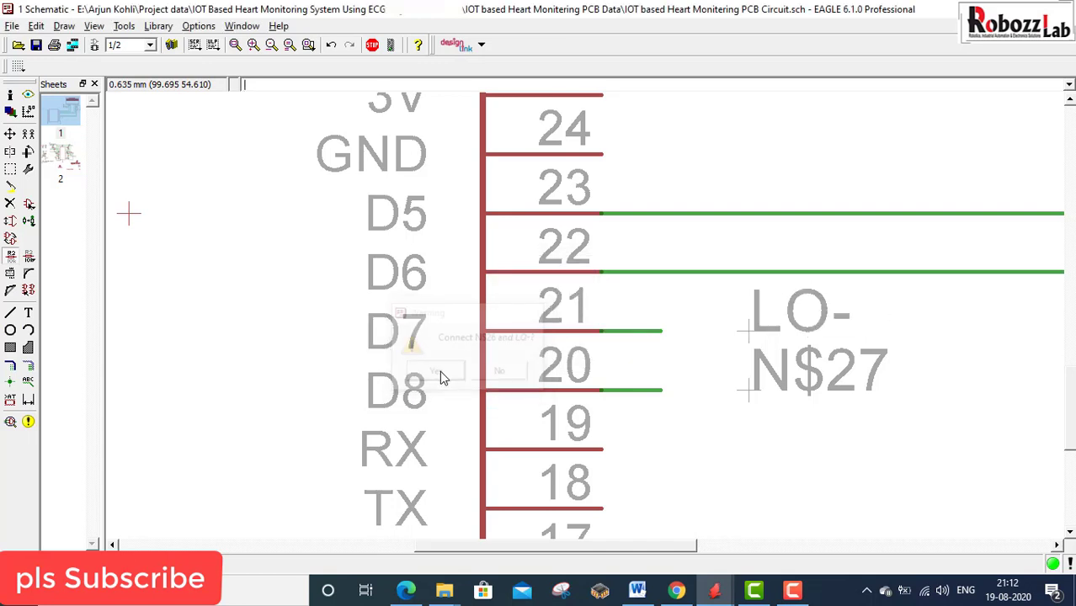
- Rename the D8 net to LO+ and accept connecting it with the existing LO+ net
{"action": "left_click", "coordinate": [749, 391]}
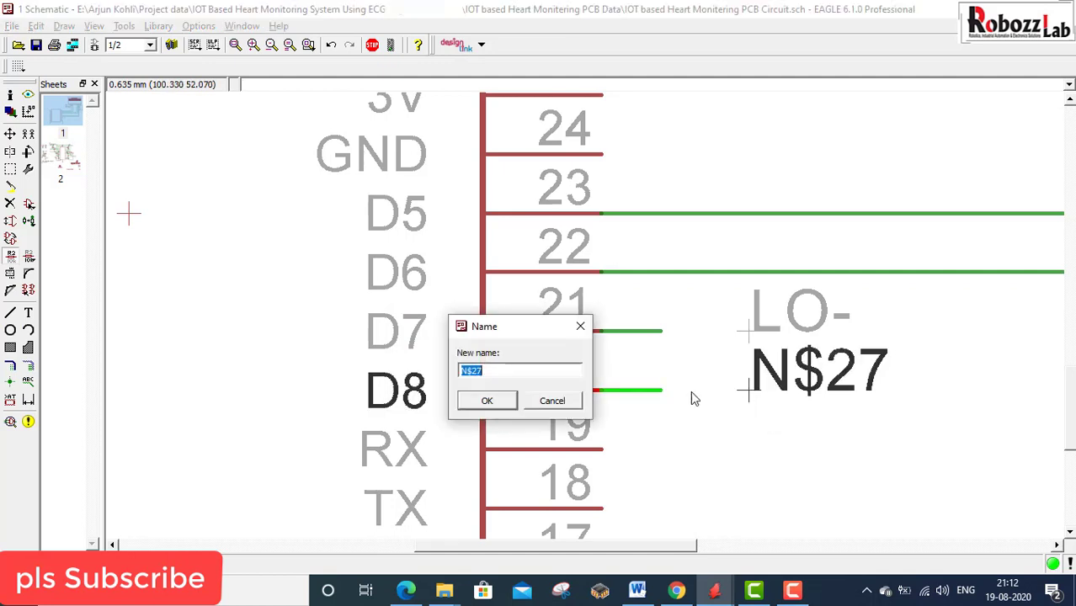
{"action": "type", "text": "LO-"}
{"action": "left_click", "coordinate": [487, 404]}
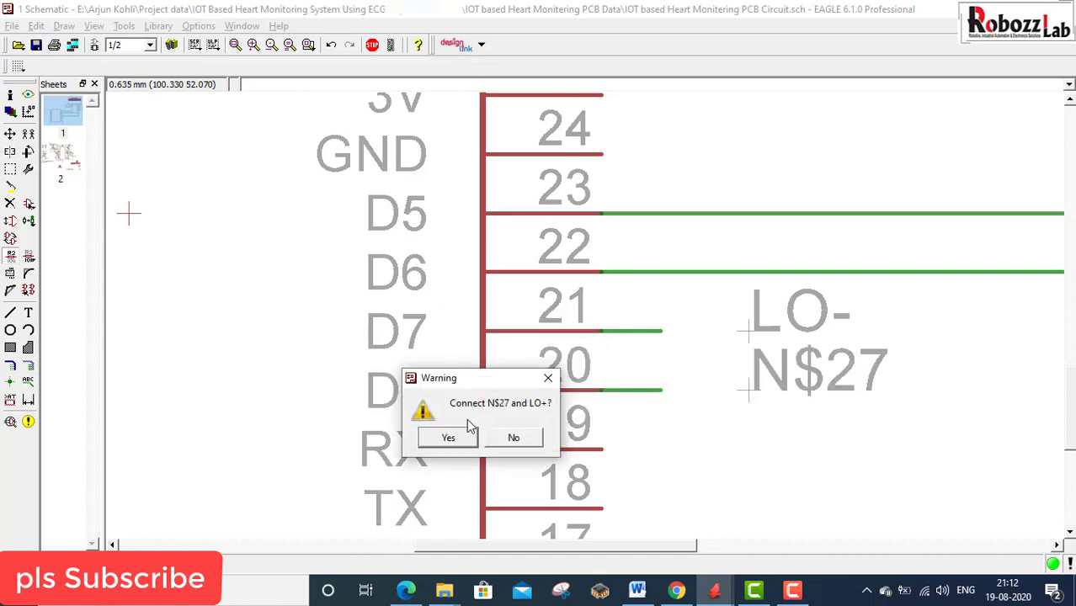
{"action": "left_click", "coordinate": [448, 437]}
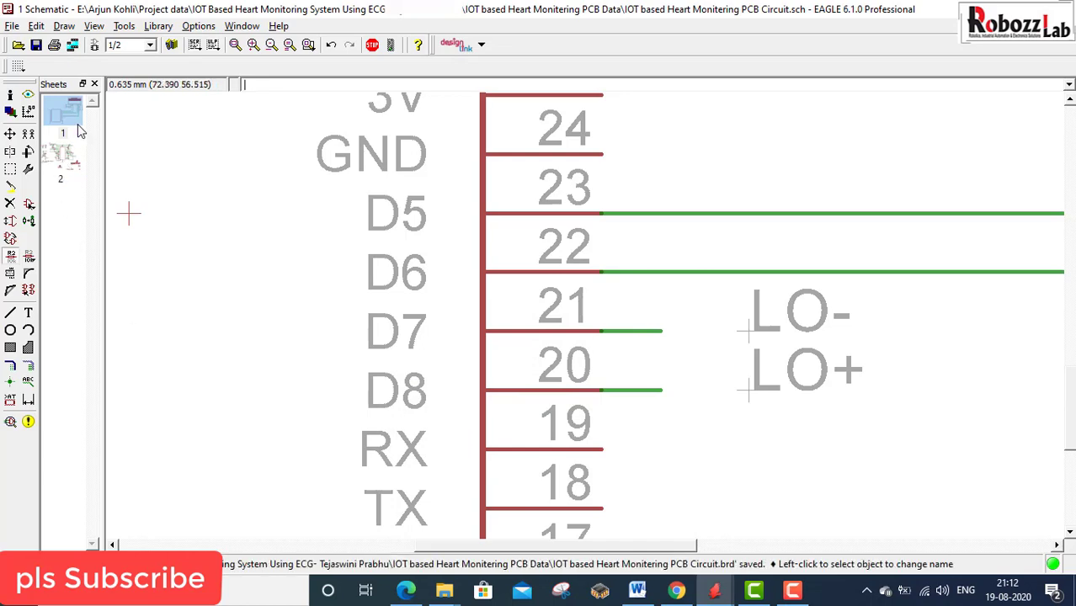
- Switch from the schematic to the board layout
{"action": "left_click", "coordinate": [95, 45]}
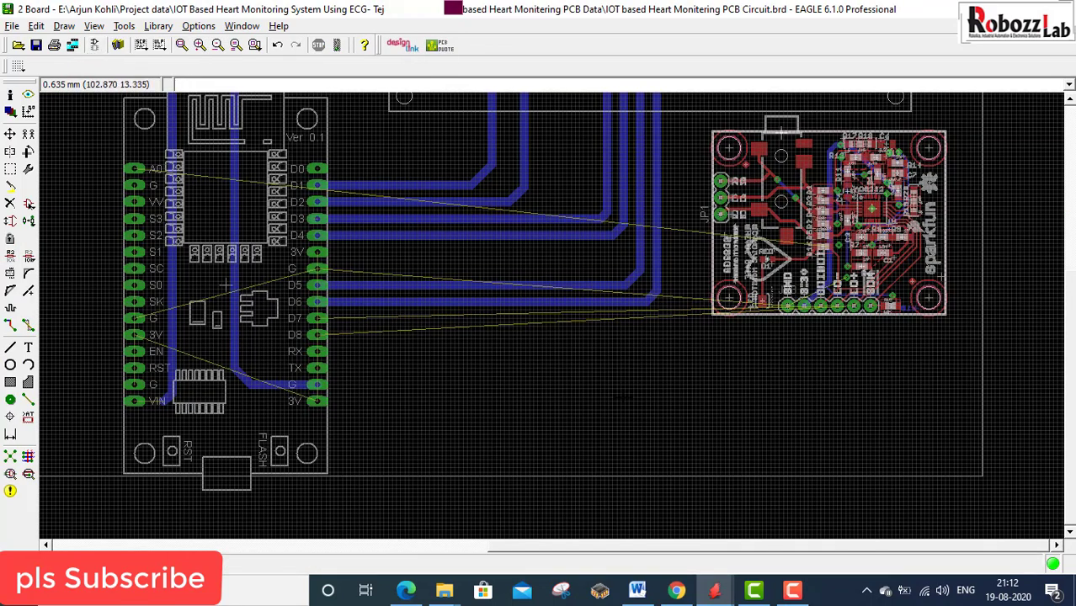
{"action": "left_click", "coordinate": [10, 324]}
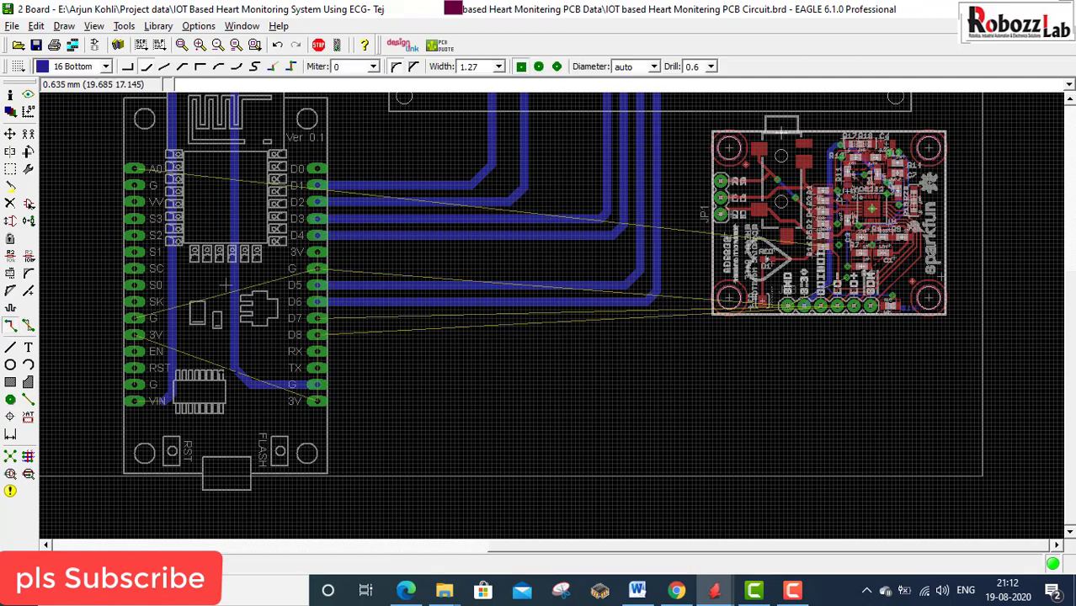
{"action": "scroll", "coordinate": [373, 316], "scroll_direction": "up", "scroll_amount": 1}
{"action": "scroll", "coordinate": [376, 328], "scroll_direction": "up", "scroll_amount": 1}
{"action": "left_click", "coordinate": [409, 334]}
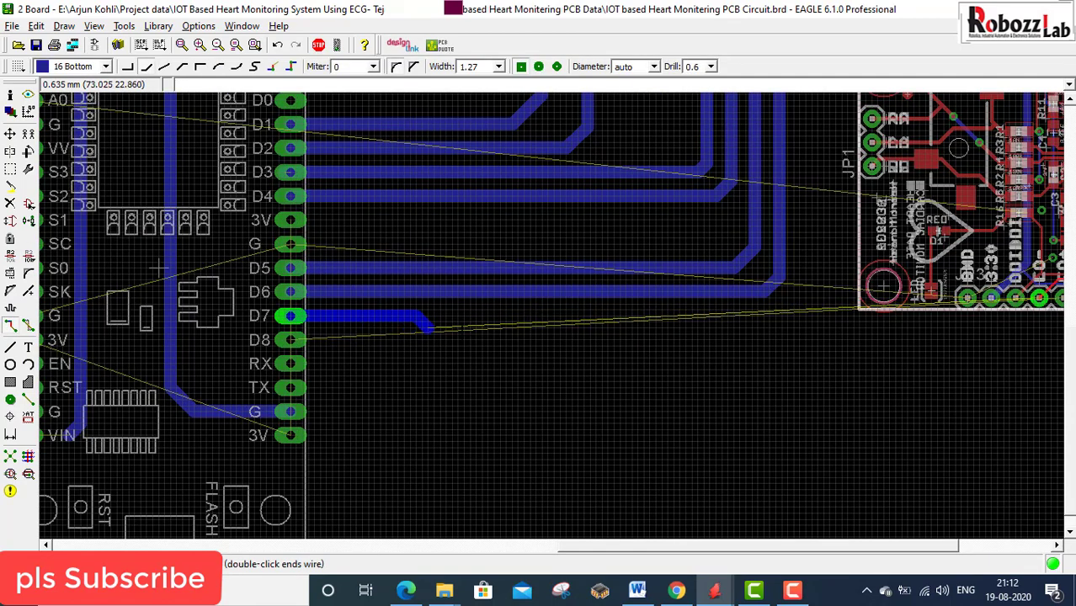
{"action": "scroll", "coordinate": [505, 347], "scroll_direction": "down", "scroll_amount": 1}
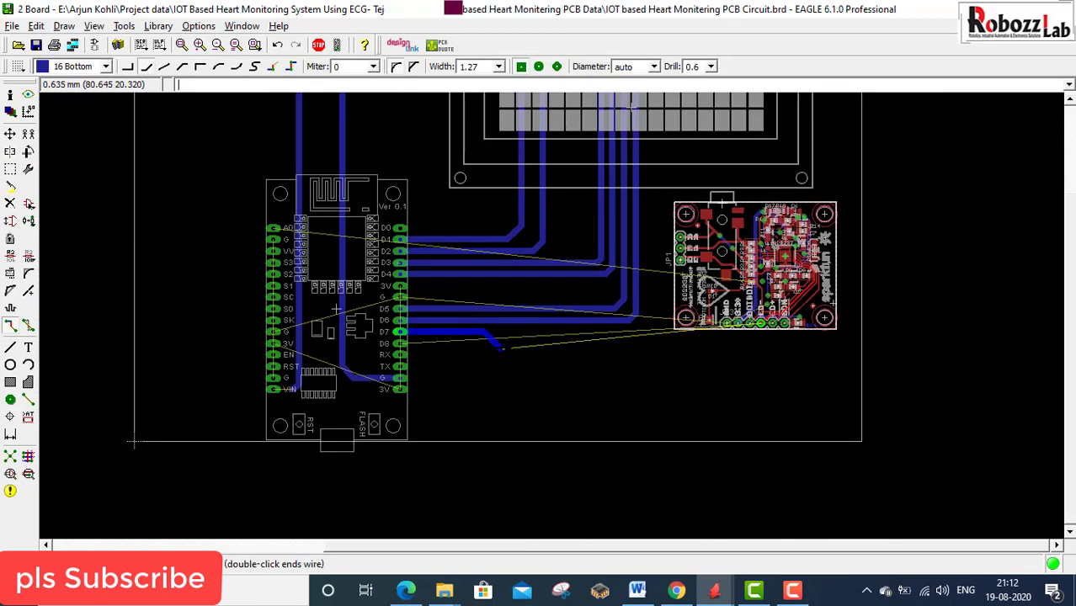
{"action": "key", "text": "Escape"}
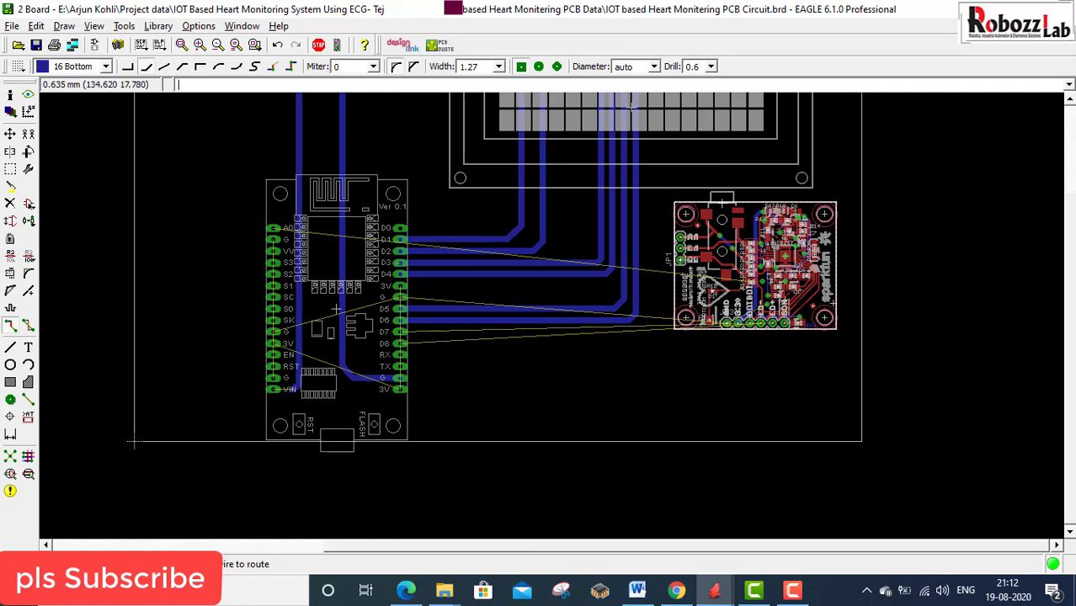
{"action": "scroll", "coordinate": [738, 351], "scroll_direction": "up", "scroll_amount": 2}
{"action": "left_click", "coordinate": [745, 330]}
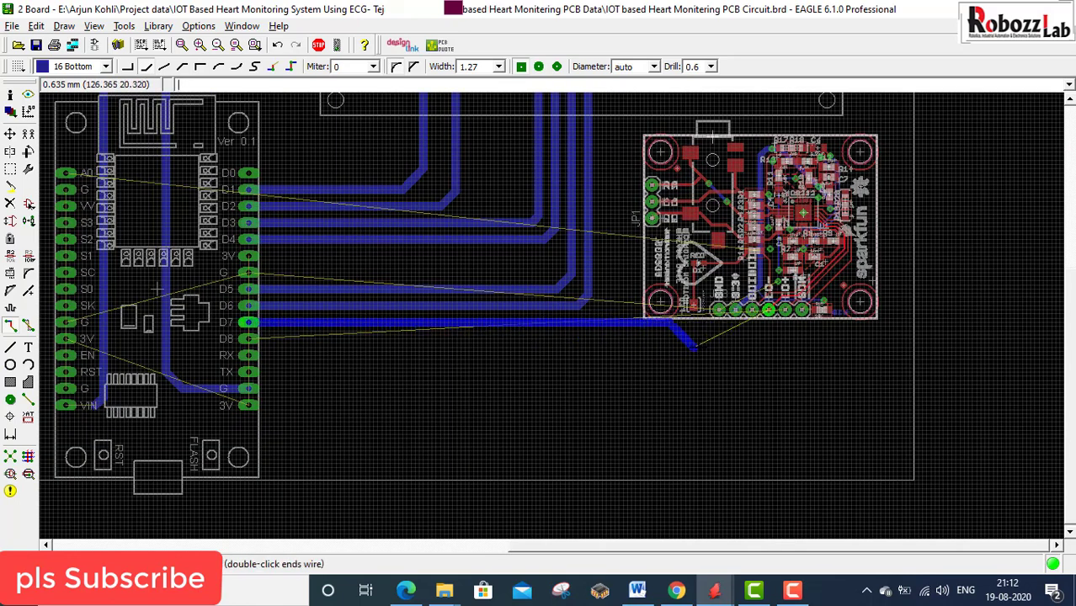
{"action": "scroll", "coordinate": [742, 331], "scroll_direction": "up", "scroll_amount": 2}
{"action": "scroll", "coordinate": [745, 330], "scroll_direction": "down", "scroll_amount": 3}
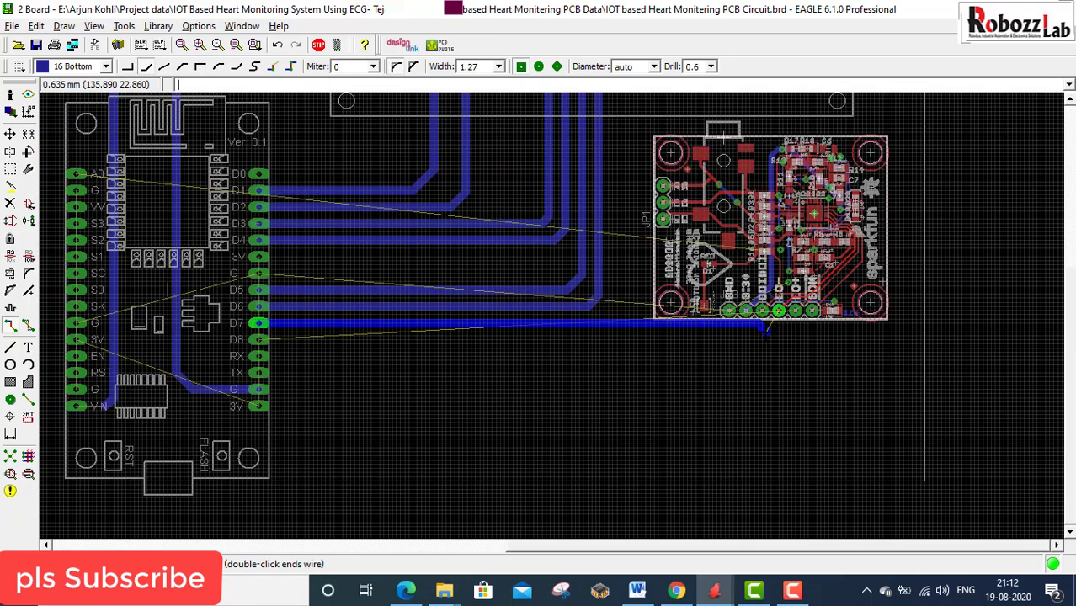
{"action": "key", "text": "Escape"}
- Group the complete ECG sensor board and move it straight up until it meets the LCD outline's lower edge
{"action": "scroll", "coordinate": [743, 350], "scroll_direction": "down", "scroll_amount": 2}
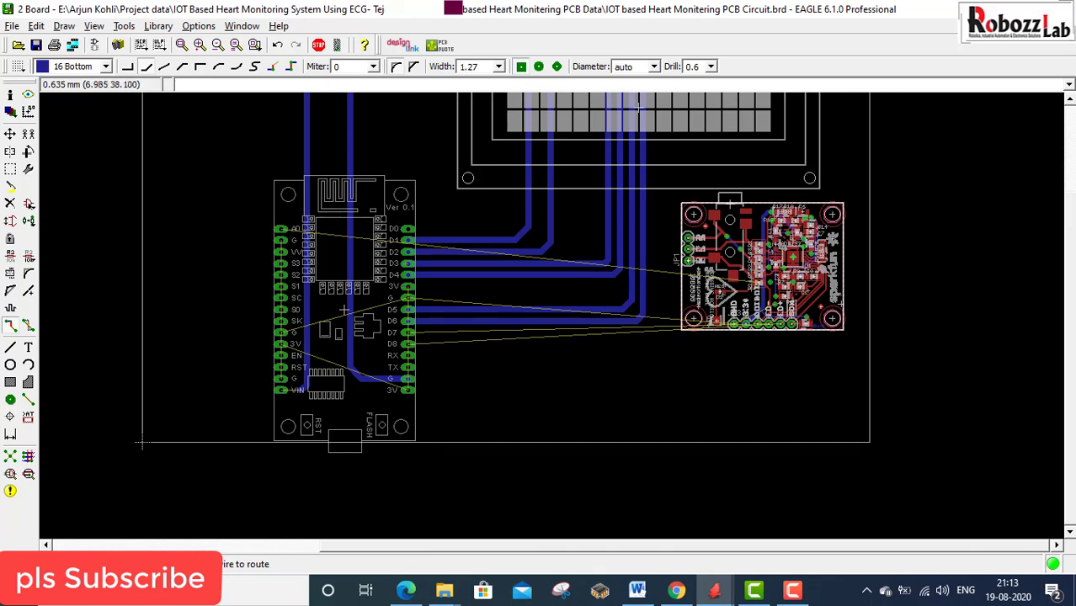
{"action": "left_click", "coordinate": [10, 170]}
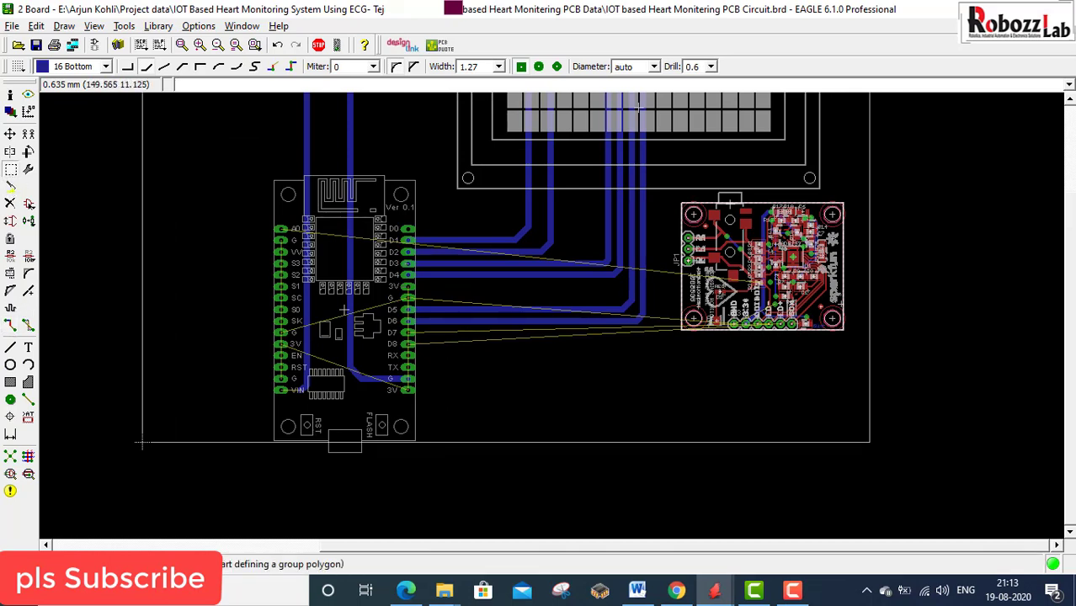
{"action": "left_click_drag", "start_coordinate": [859, 351], "coordinate": [665, 188]}
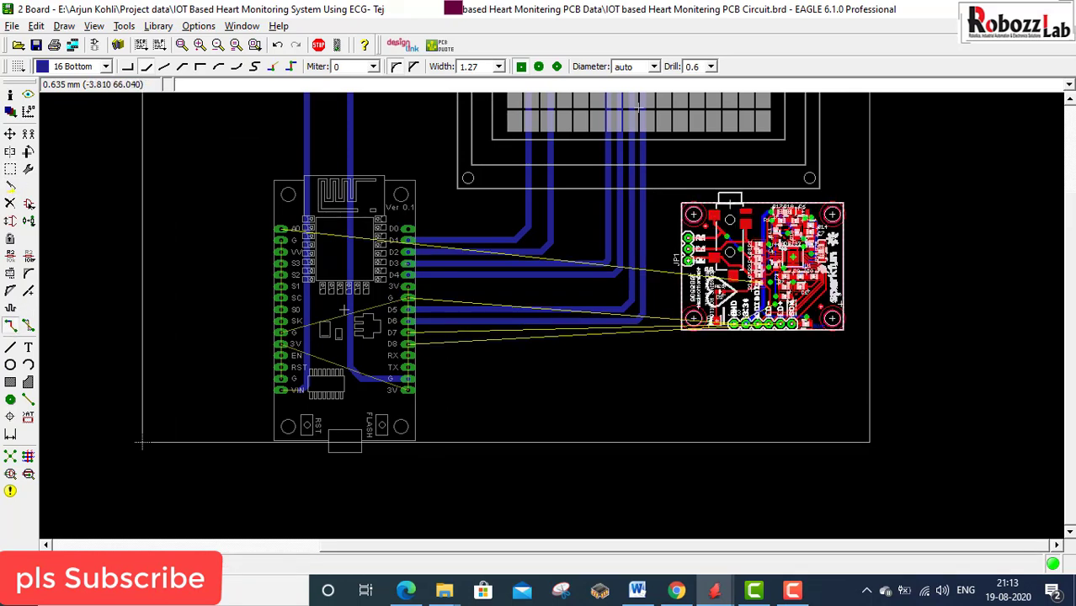
{"action": "left_click", "coordinate": [12, 136]}
{"action": "right_click", "coordinate": [766, 271], "text": "ctrl"}
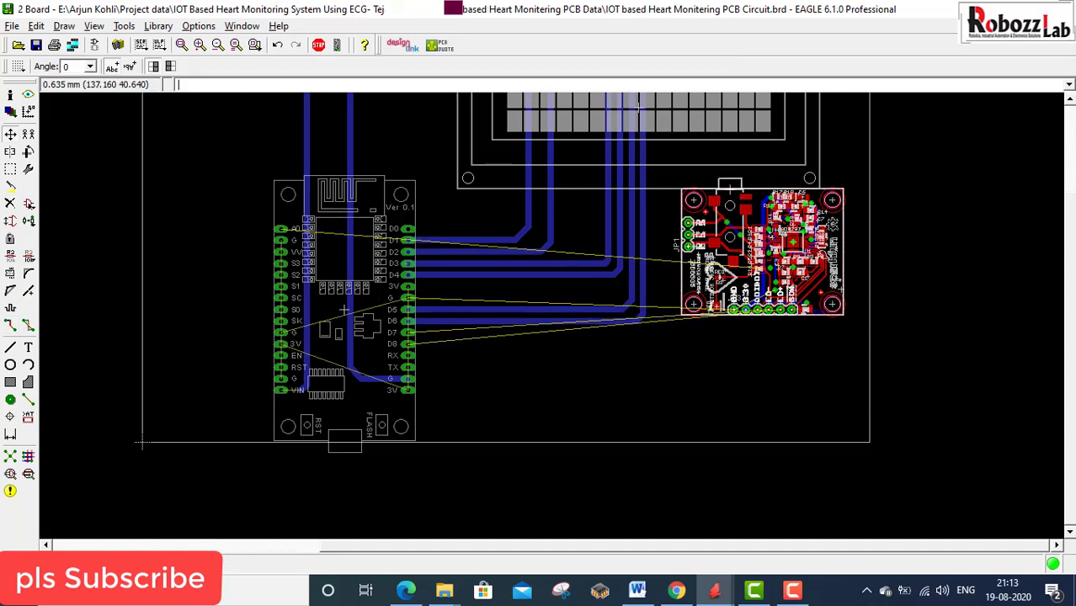
{"action": "left_click", "coordinate": [766, 258]}
{"action": "scroll", "coordinate": [717, 351], "scroll_direction": "down", "scroll_amount": 3}
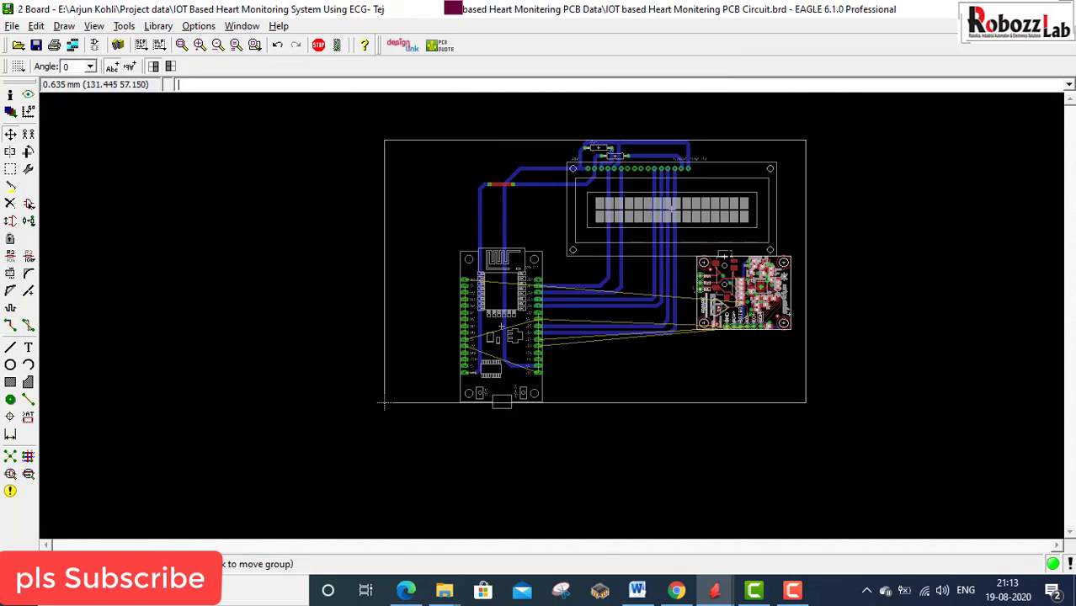
{"action": "left_click", "coordinate": [680, 591]}
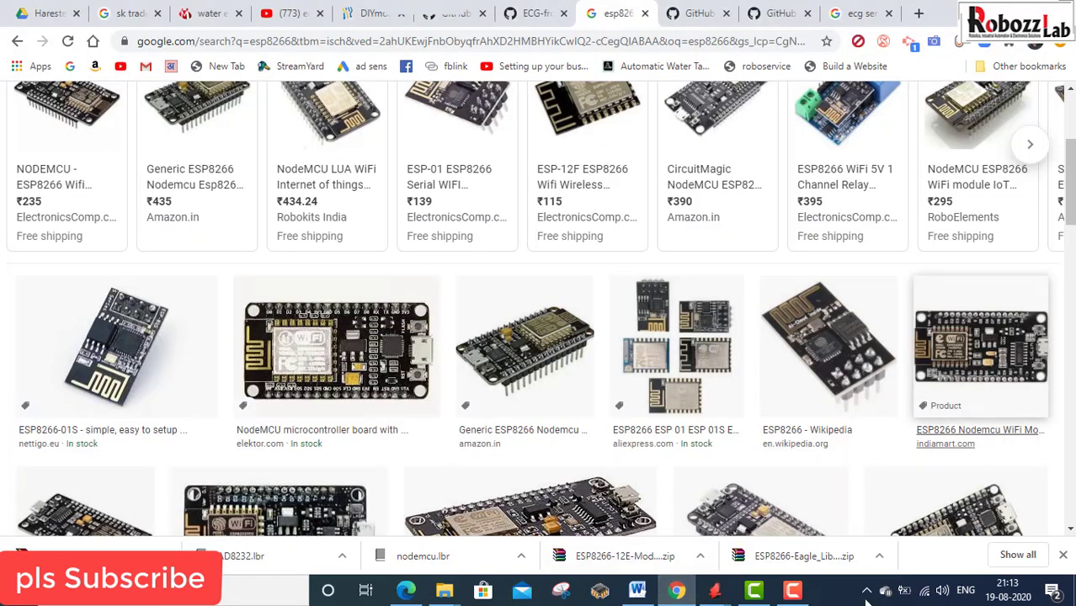
{"action": "left_click", "coordinate": [714, 591]}
- Route the LO- trace on the bottom layer from module pin D7 to the sensor header's LO- pad, passing below the D6 trace
{"action": "left_click", "coordinate": [10, 325]}
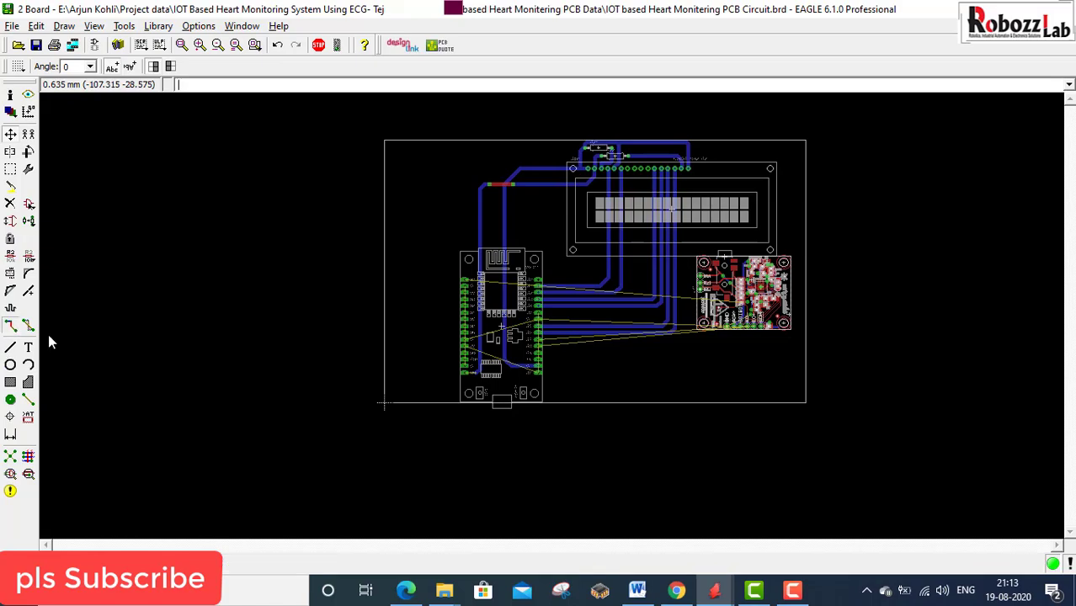
{"action": "scroll", "coordinate": [553, 336], "scroll_direction": "up", "scroll_amount": 3}
{"action": "left_click", "coordinate": [508, 341]}
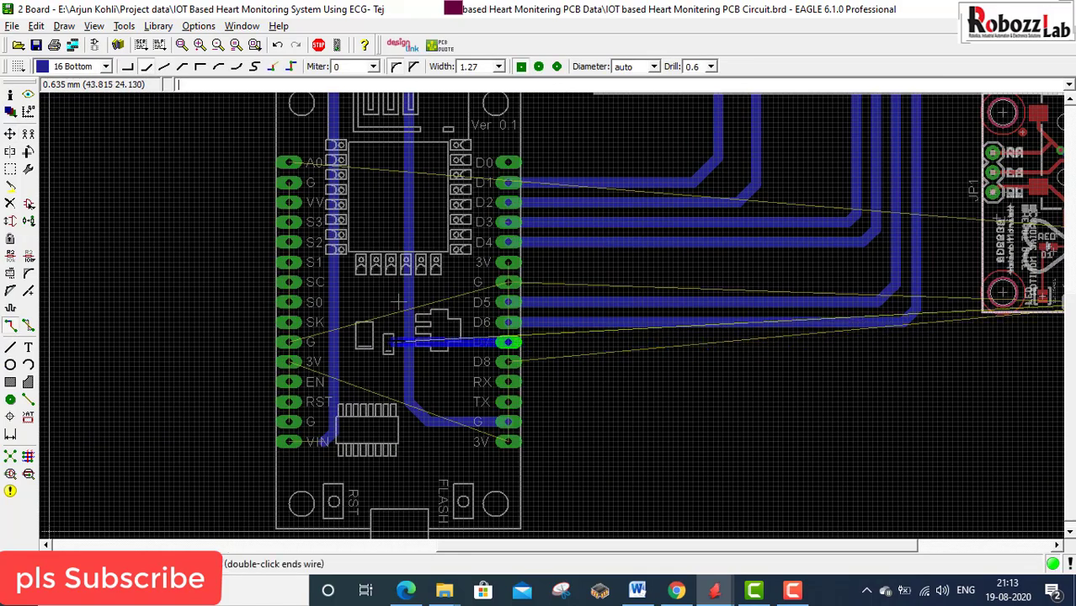
{"action": "scroll", "coordinate": [842, 337], "scroll_direction": "down", "scroll_amount": 2}
{"action": "scroll", "coordinate": [842, 337], "scroll_direction": "up", "scroll_amount": 4}
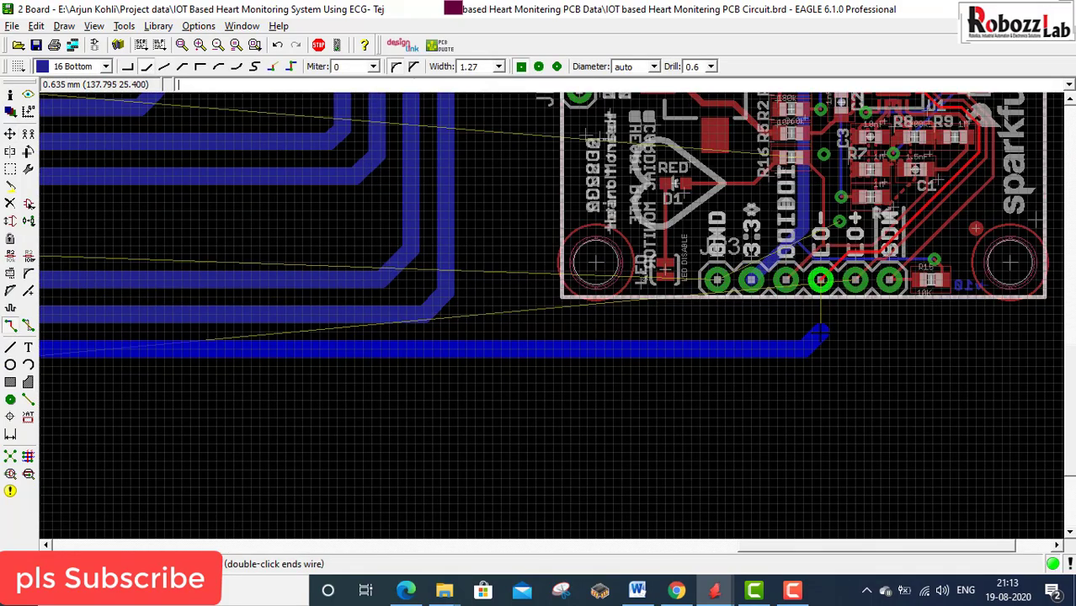
{"action": "left_click", "coordinate": [820, 279]}
{"action": "scroll", "coordinate": [859, 340], "scroll_direction": "down", "scroll_amount": 1}
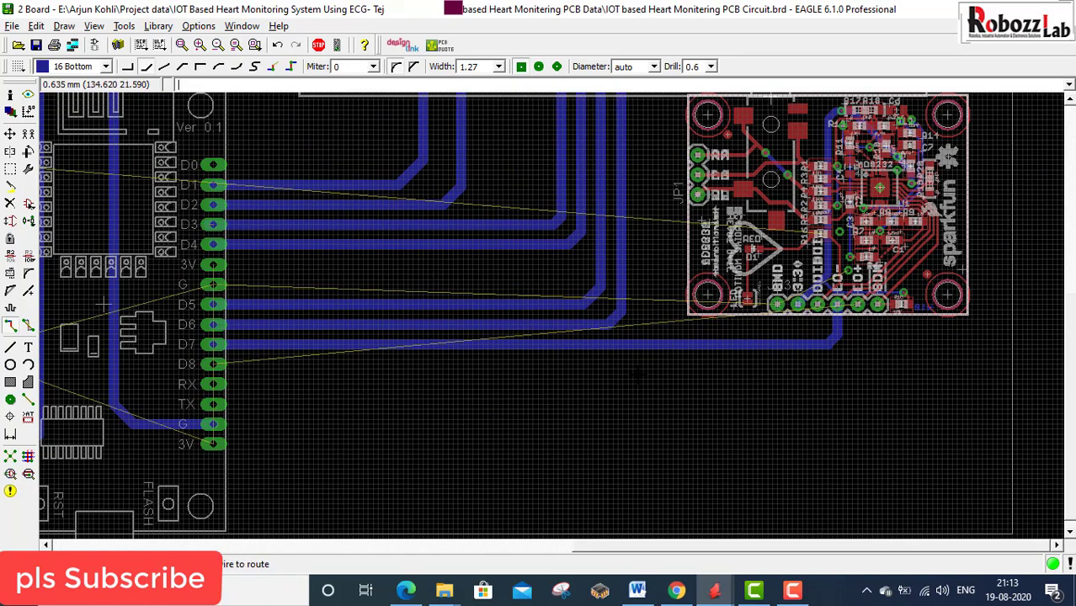
- Route the LO+ trace on the bottom layer from module pin D8 to the sensor header's LO+ pad, parallel to the LO- trace
{"action": "left_click", "coordinate": [215, 364]}
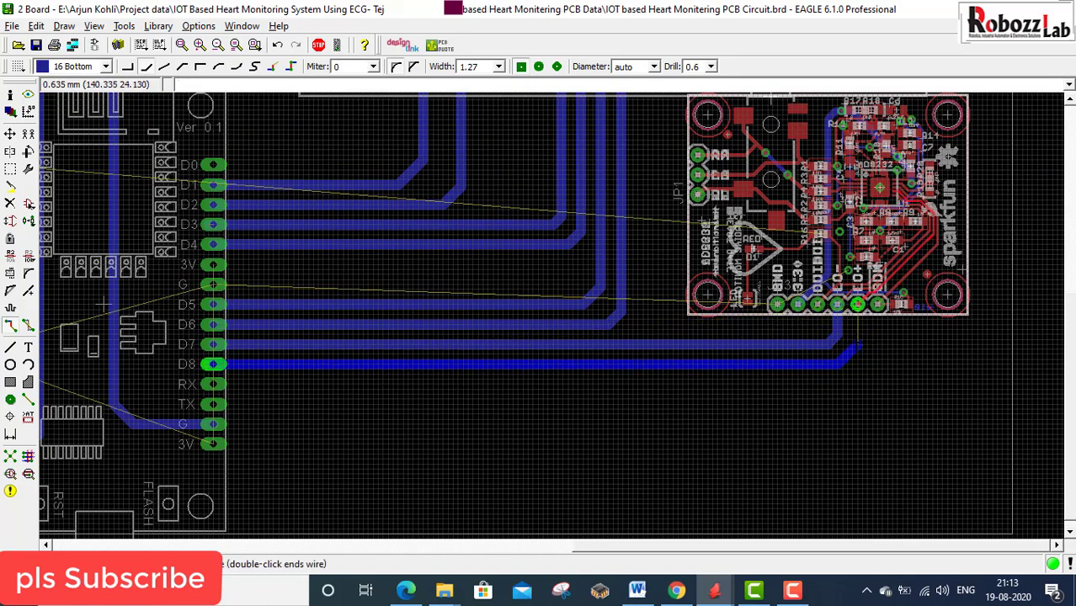
{"action": "scroll", "coordinate": [857, 345], "scroll_direction": "up", "scroll_amount": 1}
{"action": "left_click", "coordinate": [857, 288]}
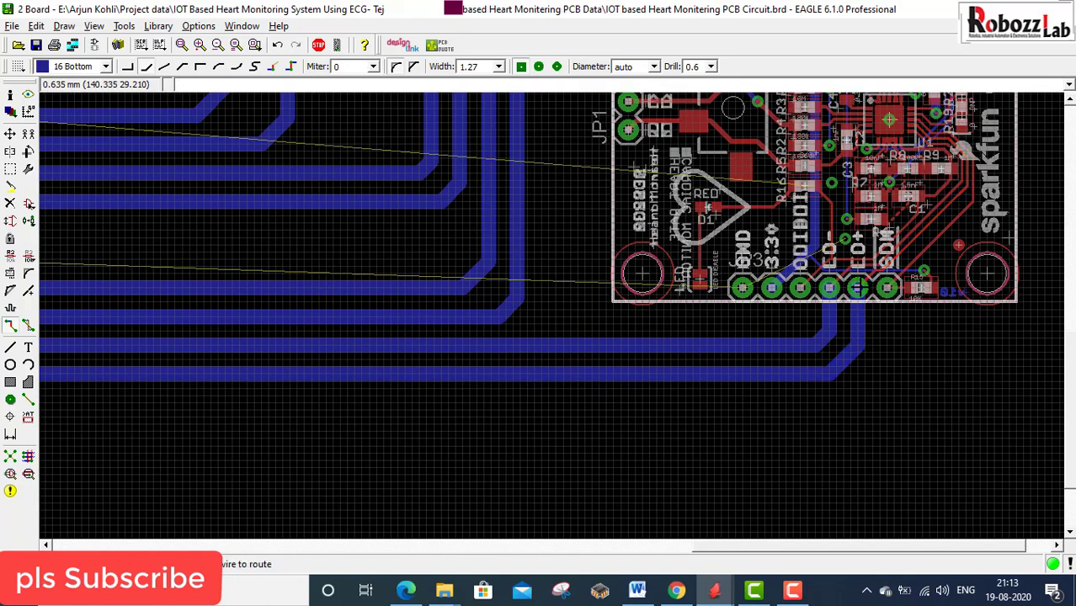
{"action": "scroll", "coordinate": [857, 313], "scroll_direction": "down", "scroll_amount": 2}
{"action": "scroll", "coordinate": [727, 339], "scroll_direction": "up", "scroll_amount": 2}
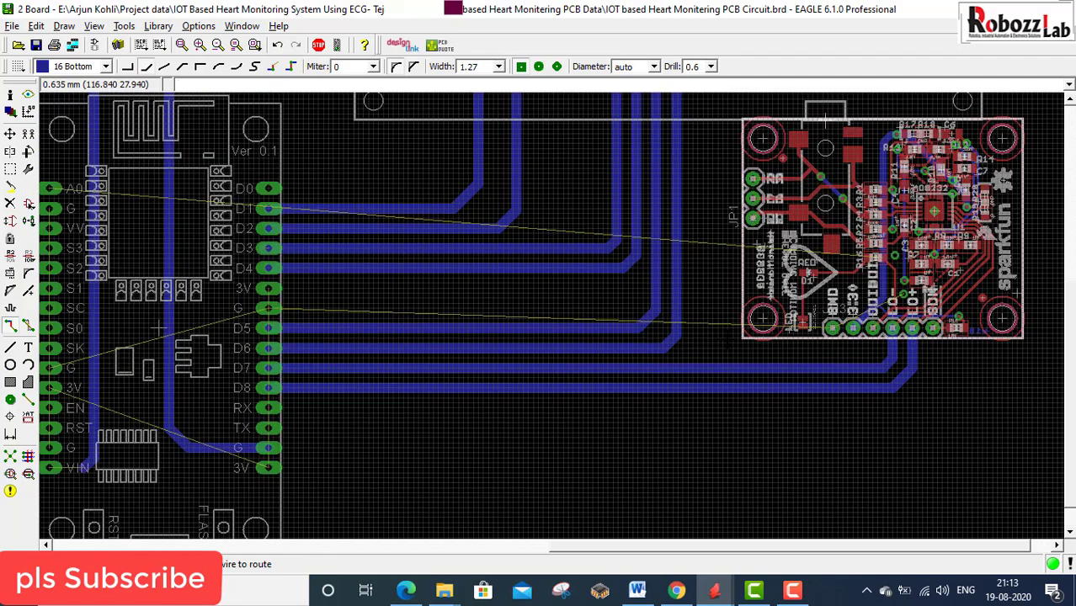
{"action": "left_click", "coordinate": [832, 328]}
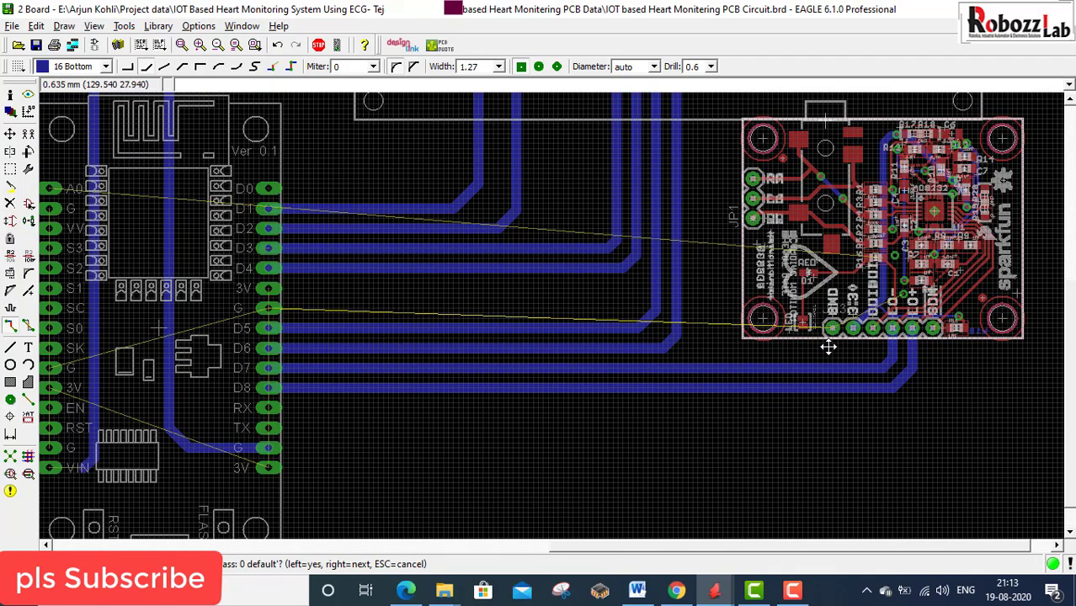
{"action": "scroll", "coordinate": [832, 330], "scroll_direction": "down", "scroll_amount": 2}
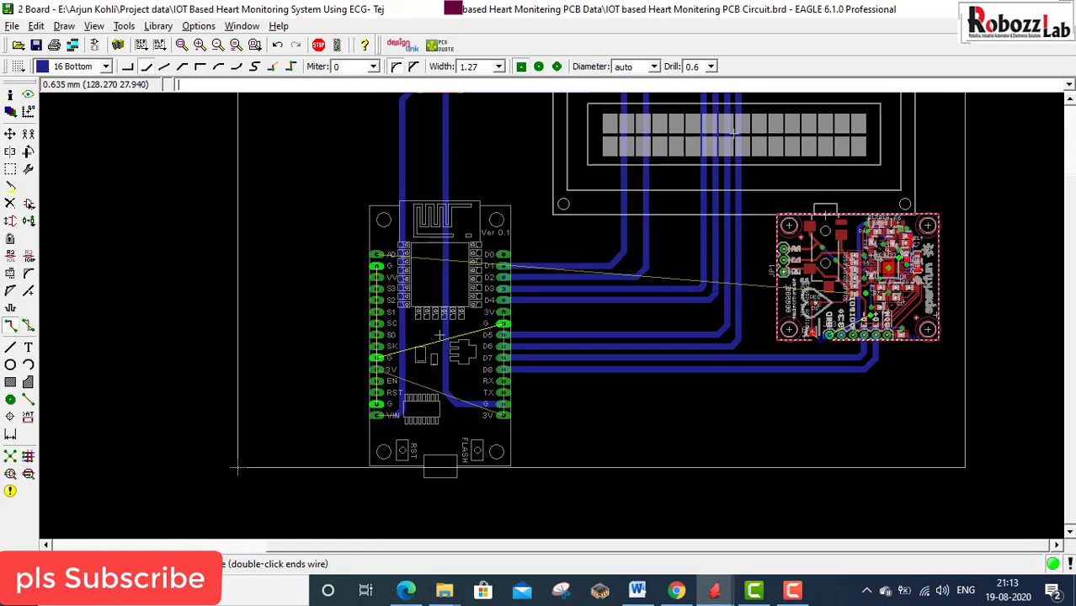
{"action": "scroll", "coordinate": [827, 335], "scroll_direction": "up", "scroll_amount": 2}
{"action": "scroll", "coordinate": [832, 334], "scroll_direction": "down", "scroll_amount": 4}
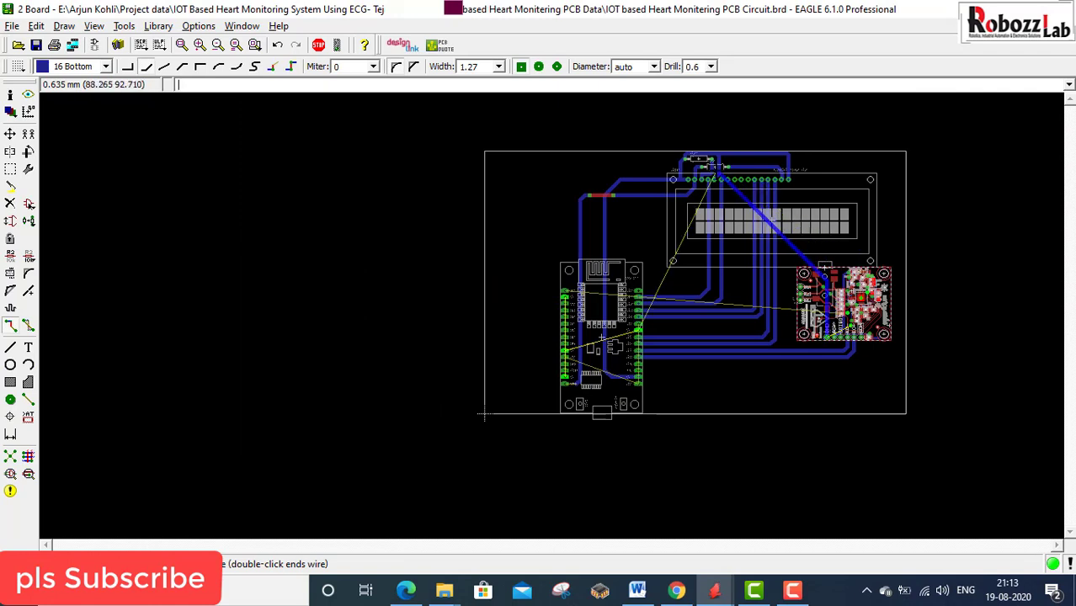
{"action": "key", "text": "Escape"}
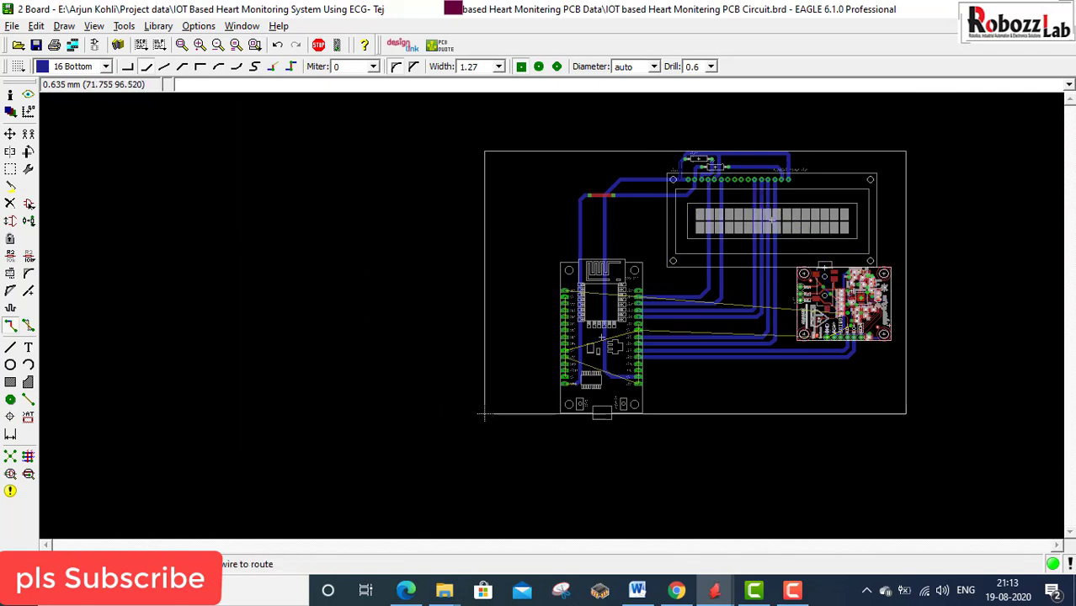
- Move the board outline's upper edge further up to leave free space above the LCD and its resistors
{"action": "left_click", "coordinate": [10, 135]}
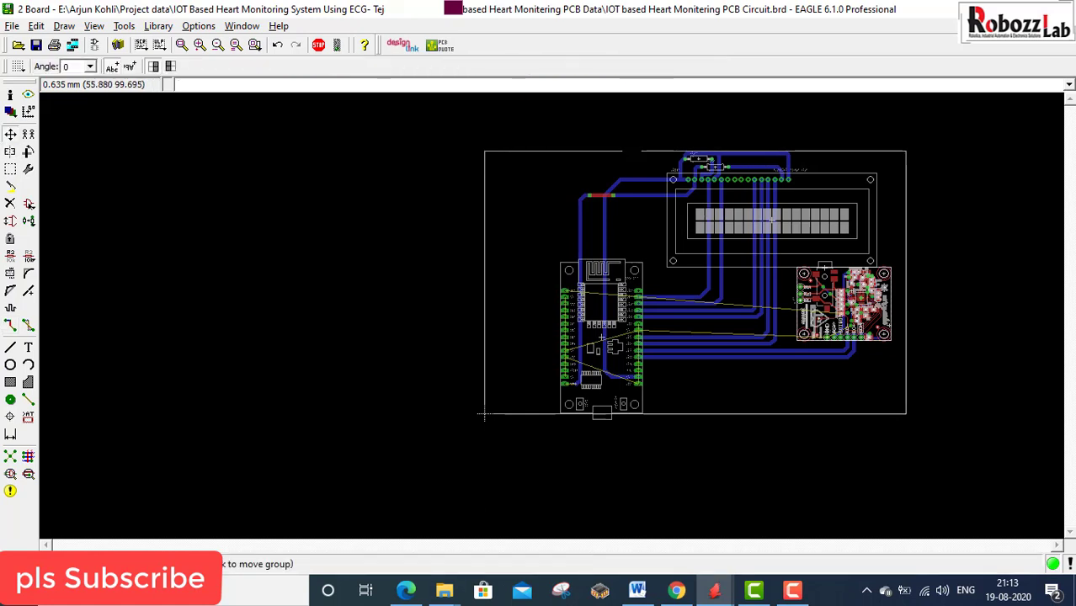
{"action": "left_click", "coordinate": [631, 151]}
{"action": "left_click", "coordinate": [629, 121]}
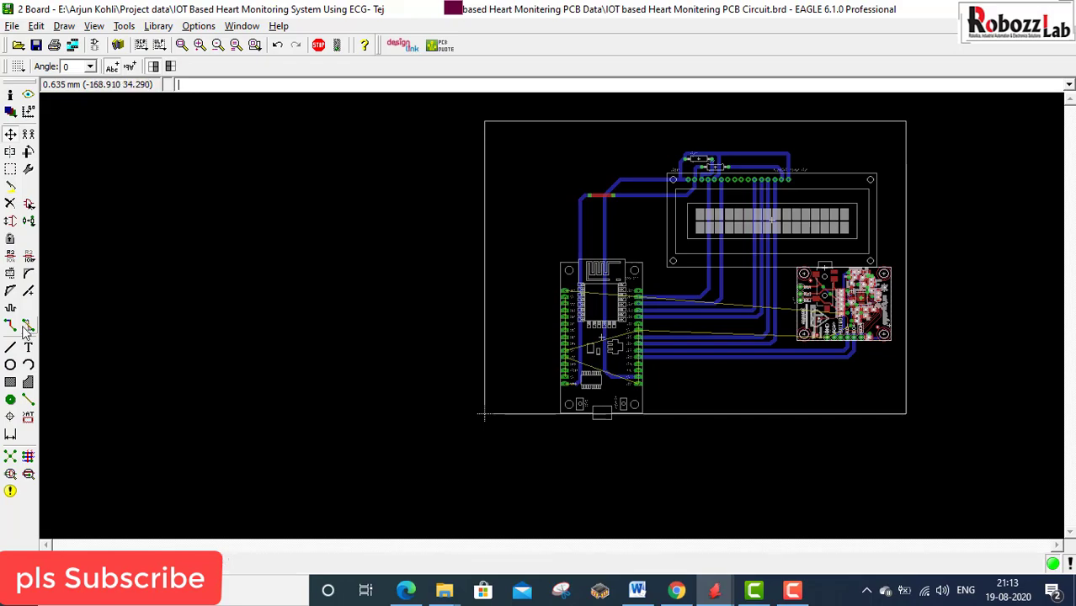
- Group the ECG sensor board again and move it straight up so it overlaps the LCD outline's lower edge
{"action": "left_click", "coordinate": [10, 325]}
{"action": "scroll", "coordinate": [842, 330], "scroll_direction": "up", "scroll_amount": 3}
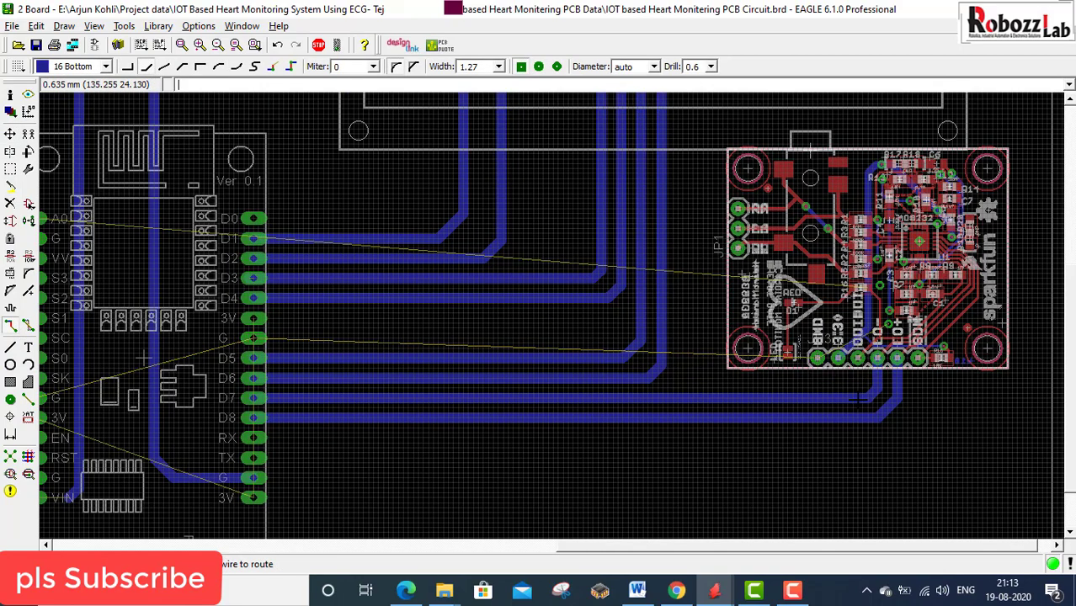
{"action": "scroll", "coordinate": [848, 415], "scroll_direction": "down", "scroll_amount": 3}
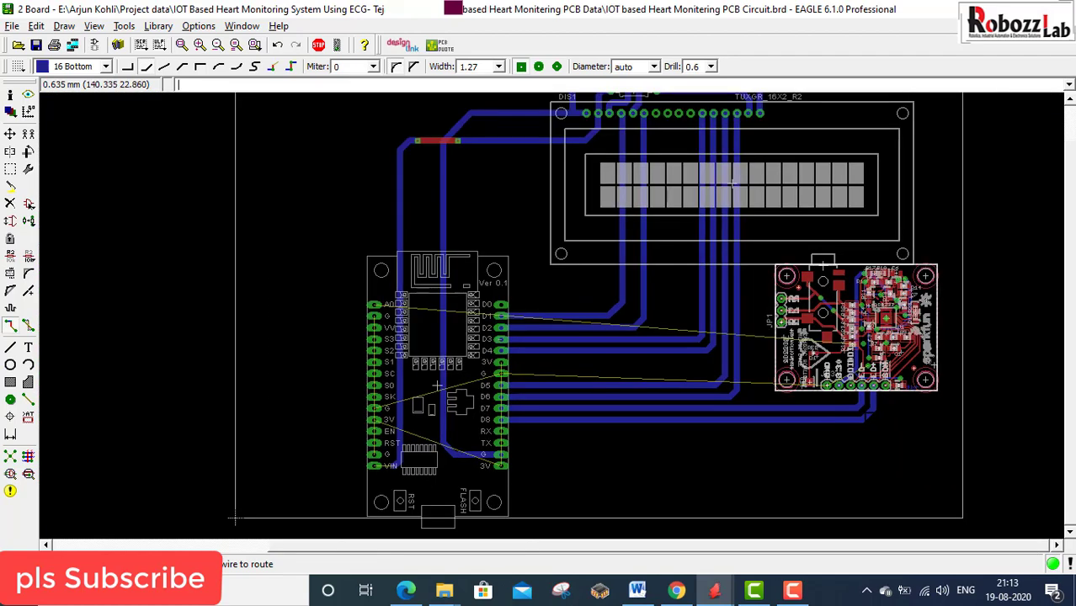
{"action": "left_click", "coordinate": [10, 169]}
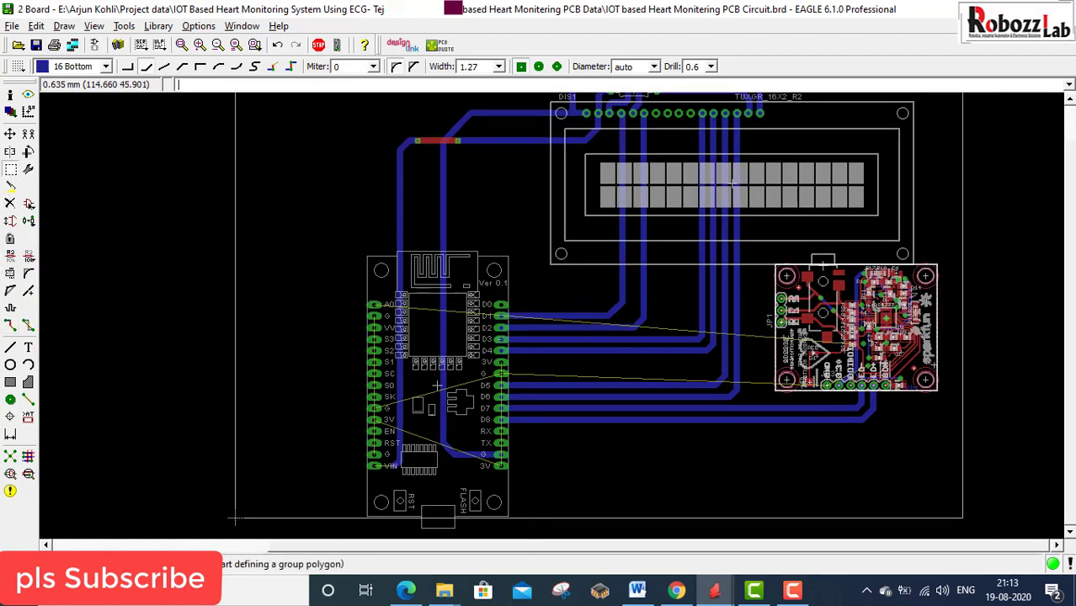
{"action": "left_click_drag", "start_coordinate": [761, 260], "coordinate": [941, 397]}
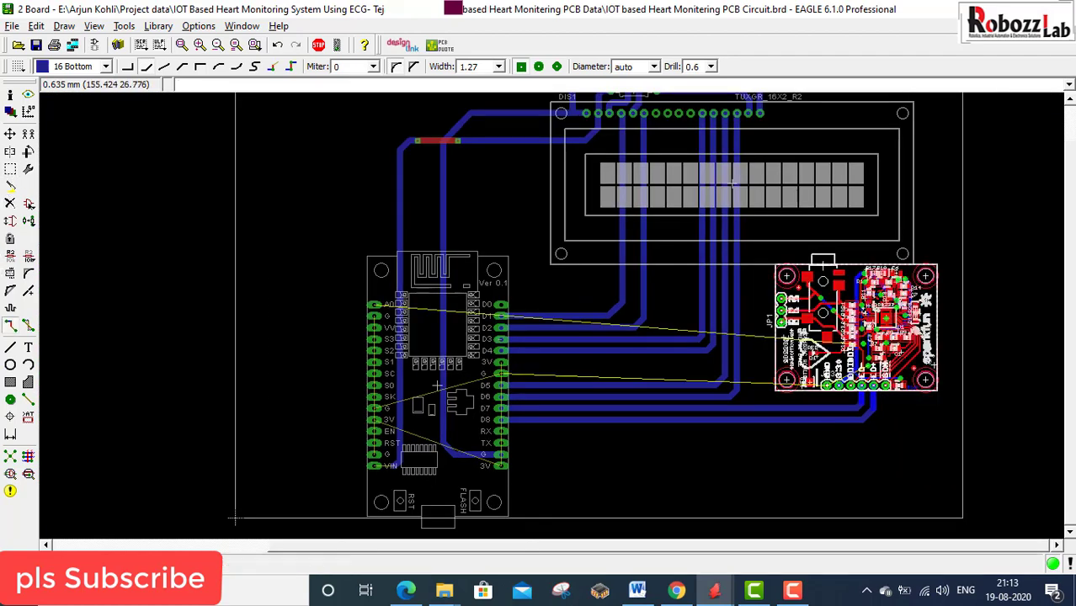
{"action": "left_click", "coordinate": [12, 134]}
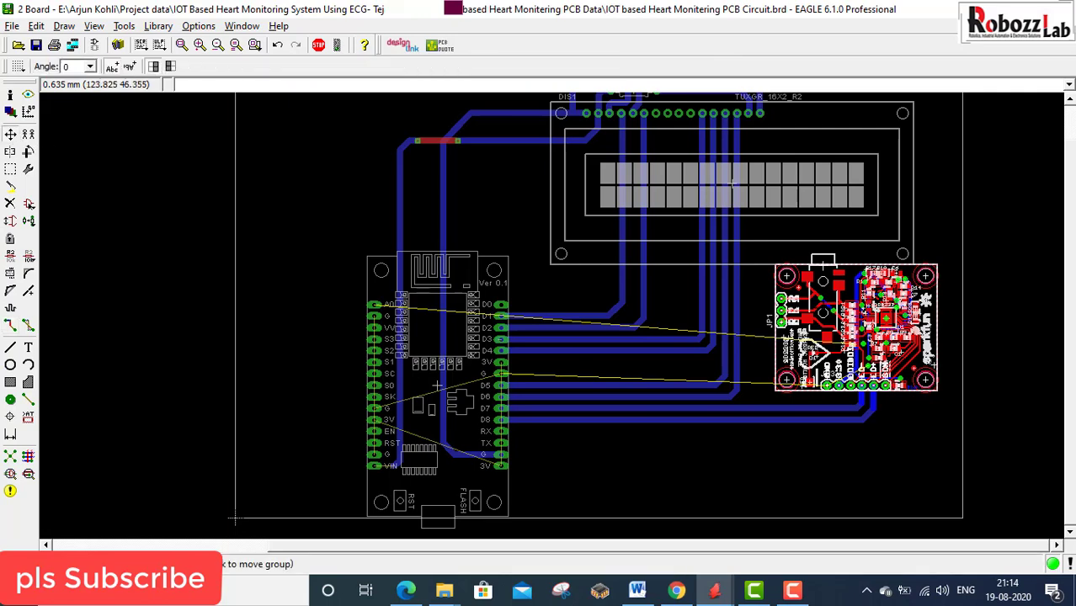
{"action": "right_click", "coordinate": [871, 304], "text": "ctrl"}
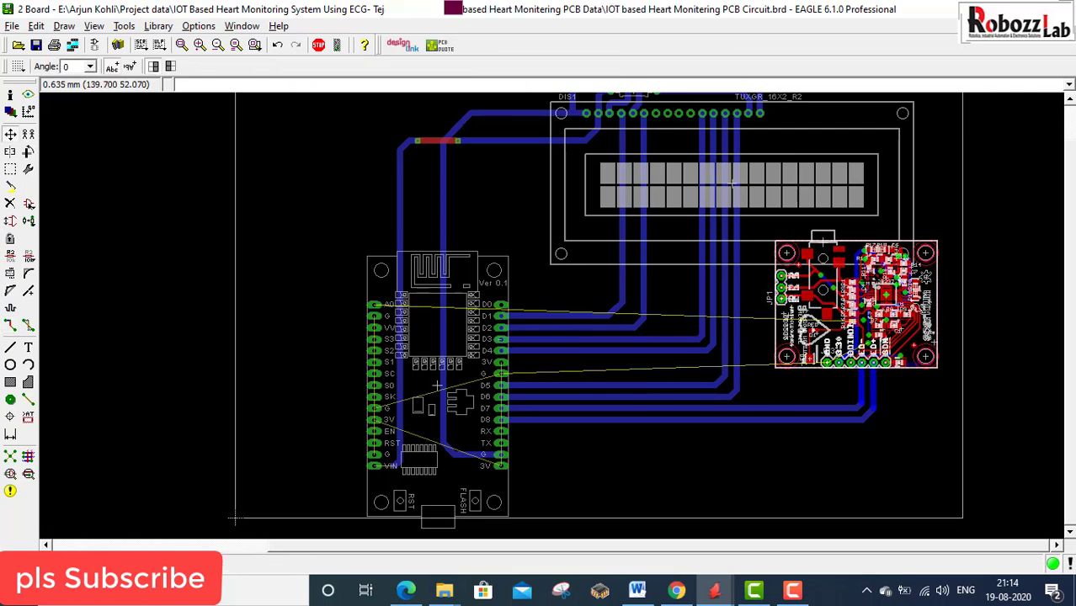
{"action": "left_click", "coordinate": [869, 282]}
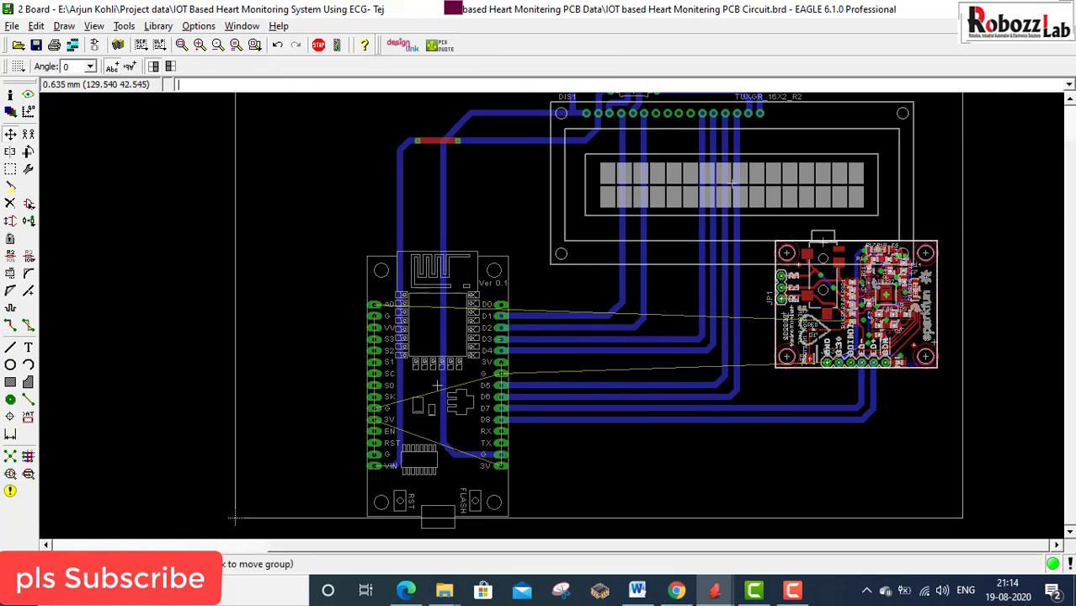
{"action": "left_click", "coordinate": [10, 325]}
{"action": "scroll", "coordinate": [859, 389], "scroll_direction": "up", "scroll_amount": 3}
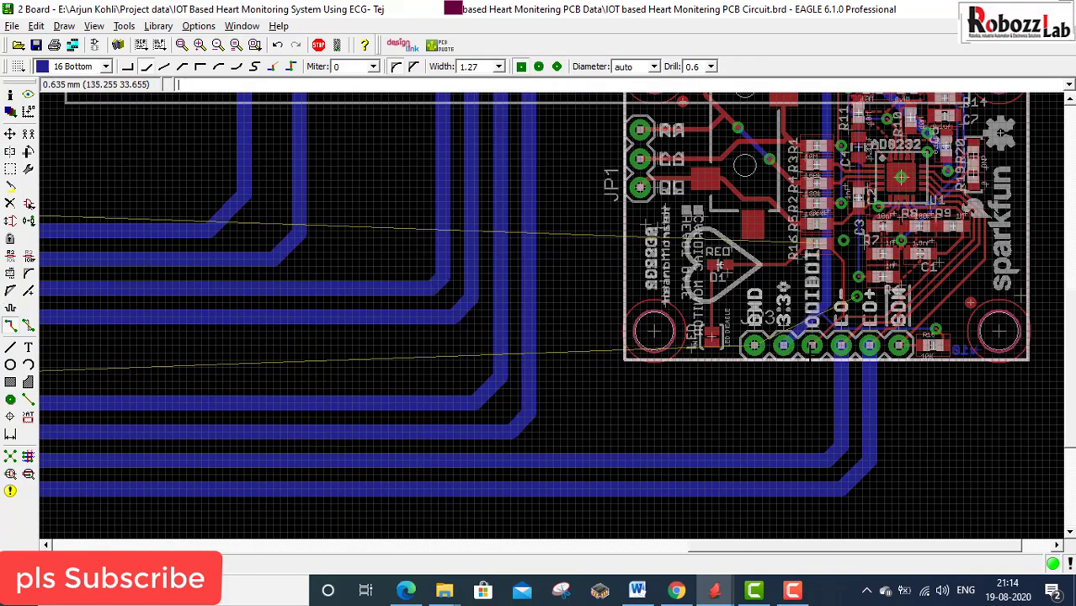
{"action": "left_click", "coordinate": [755, 345]}
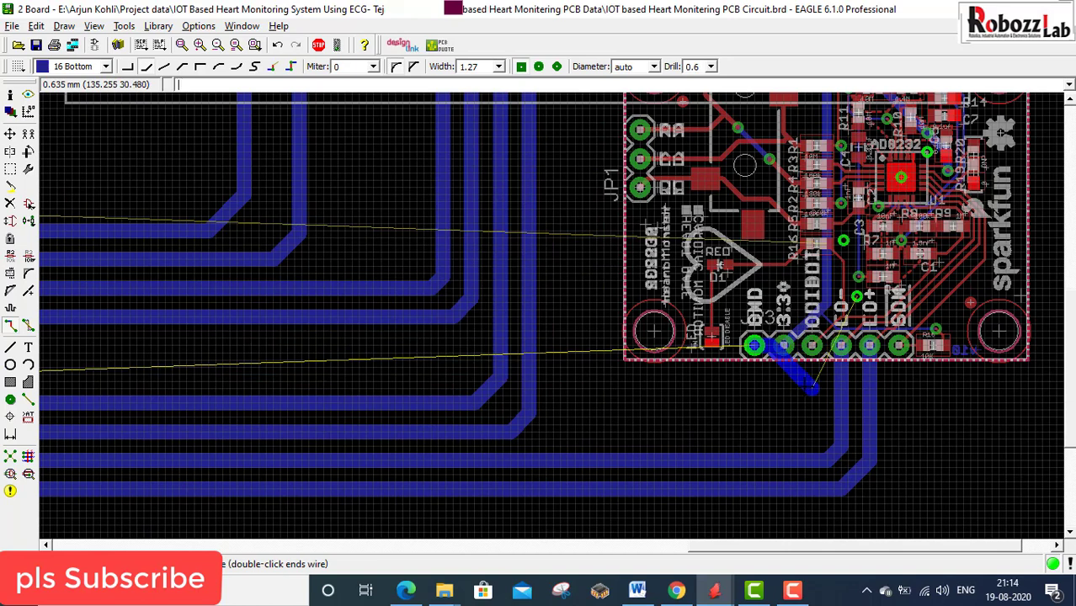
{"action": "key", "text": "Escape"}
{"action": "left_click", "coordinate": [811, 345]}
{"action": "key", "text": "Escape"}
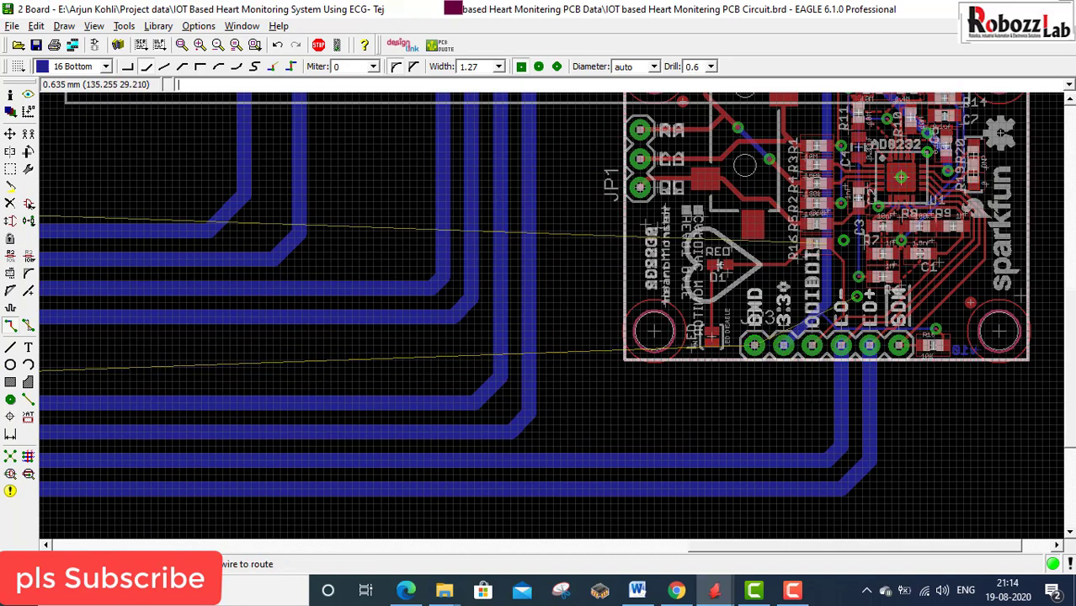
- Route the SIGNAL_OUT trace on the bottom layer from module pin A0 up and over the resistors, curving around the LCD header's far end
{"action": "scroll", "coordinate": [595, 373], "scroll_direction": "down", "scroll_amount": 5}
{"action": "left_click", "coordinate": [411, 338]}
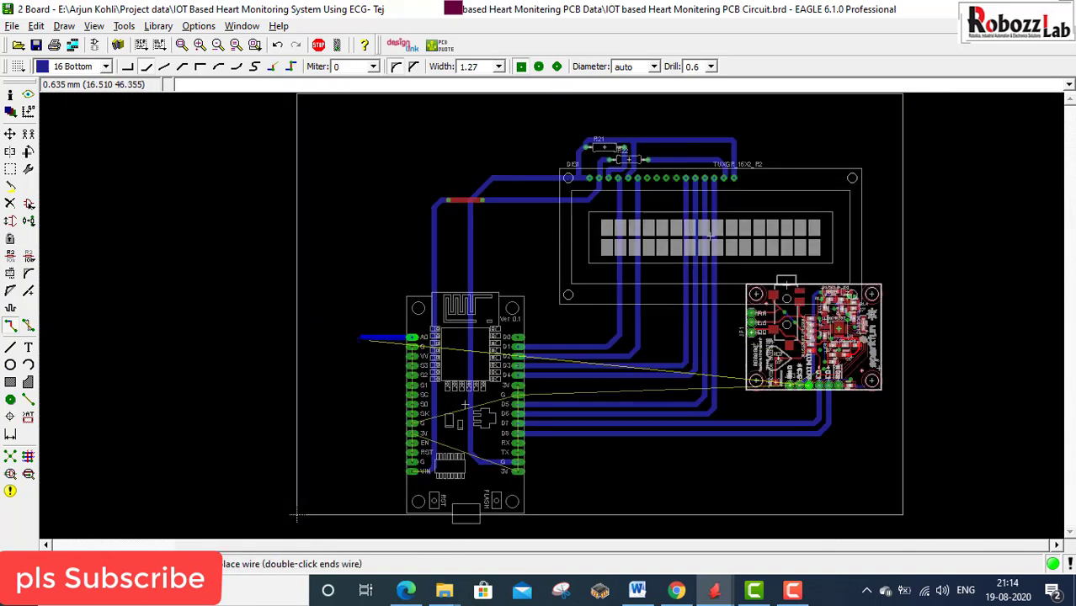
{"action": "scroll", "coordinate": [369, 335], "scroll_direction": "up", "scroll_amount": 3}
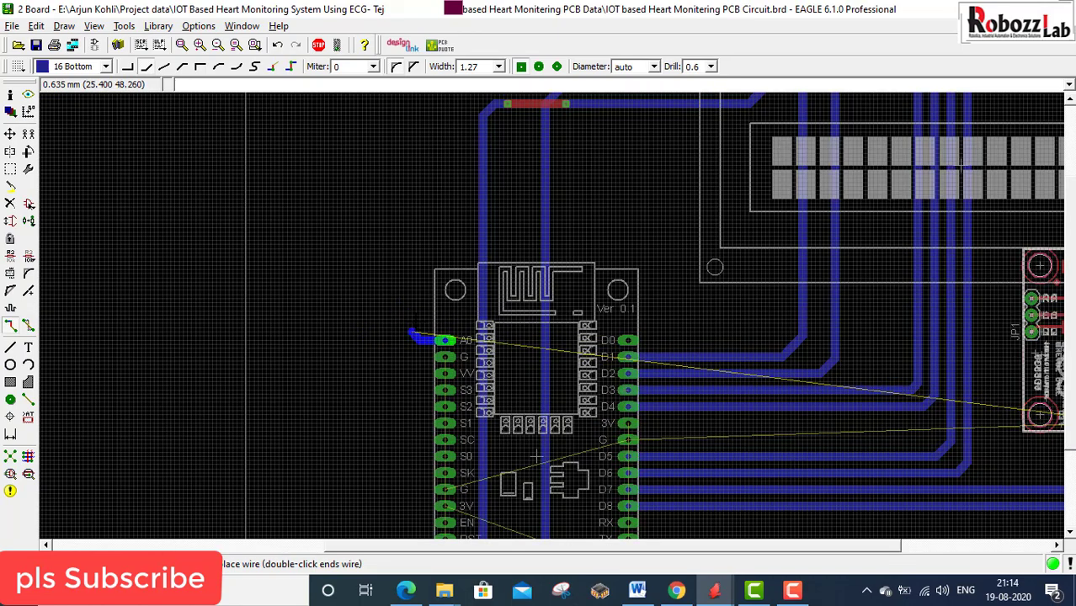
{"action": "scroll", "coordinate": [411, 335], "scroll_direction": "down", "scroll_amount": 5}
{"action": "scroll", "coordinate": [396, 339], "scroll_direction": "up", "scroll_amount": 5}
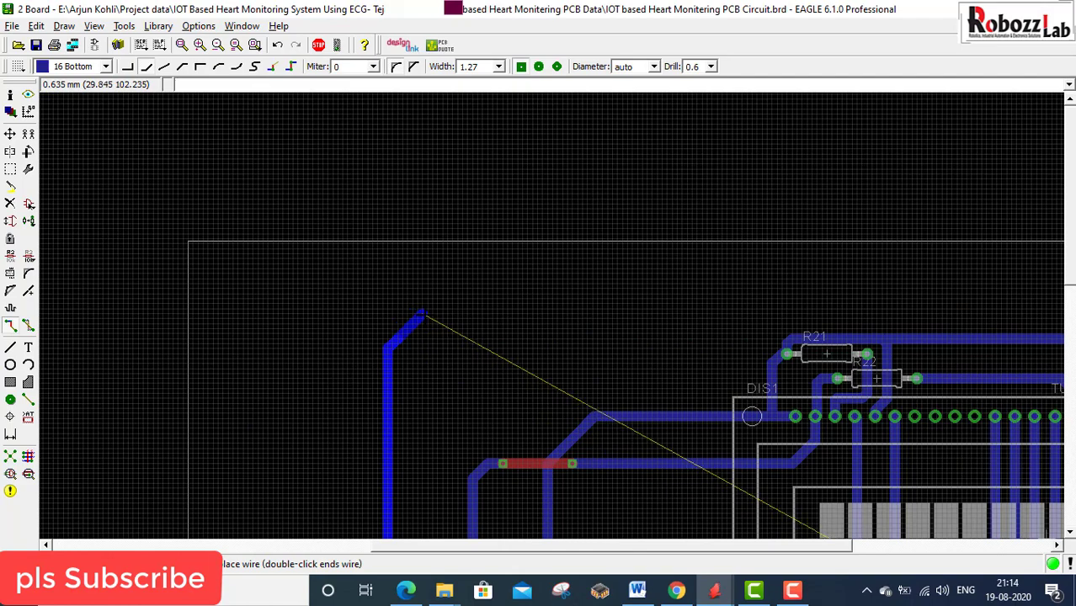
{"action": "left_click", "coordinate": [430, 314]}
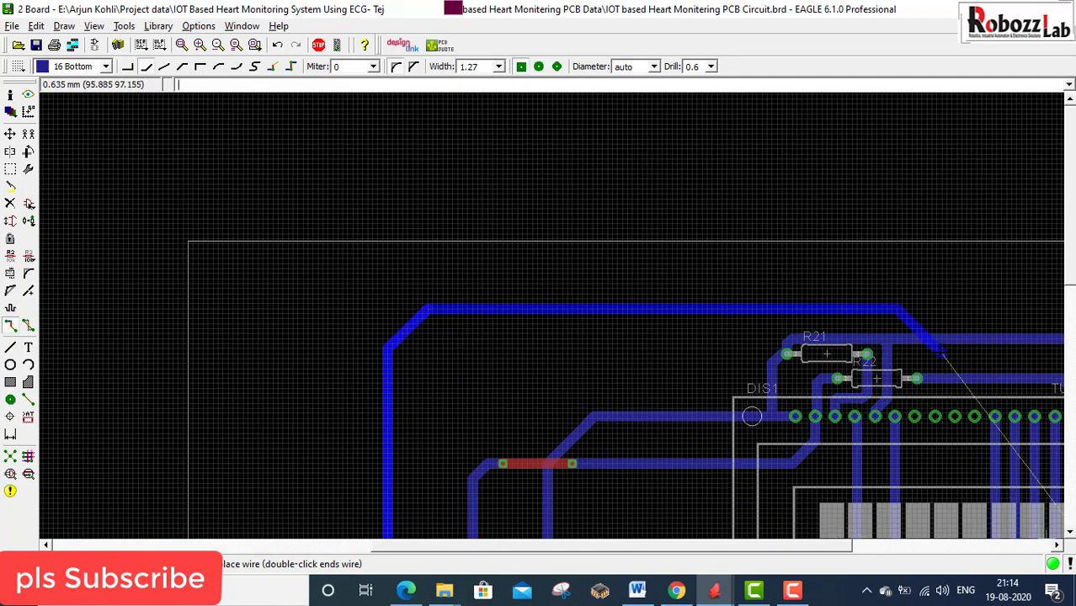
{"action": "scroll", "coordinate": [938, 340], "scroll_direction": "down", "scroll_amount": 5}
{"action": "scroll", "coordinate": [719, 299], "scroll_direction": "up", "scroll_amount": 1}
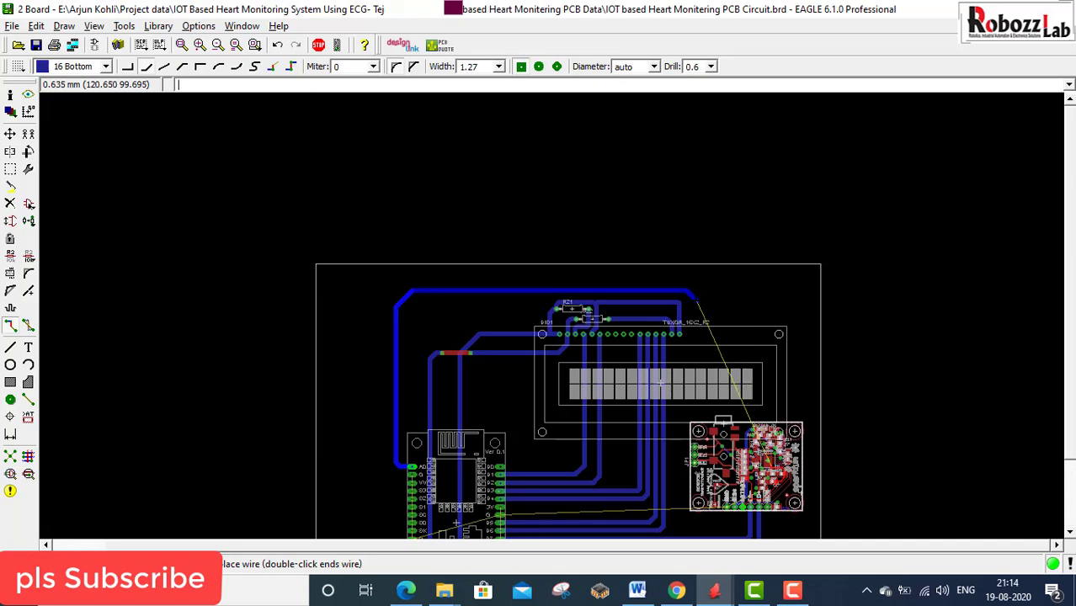
{"action": "scroll", "coordinate": [690, 352], "scroll_direction": "up", "scroll_amount": 4}
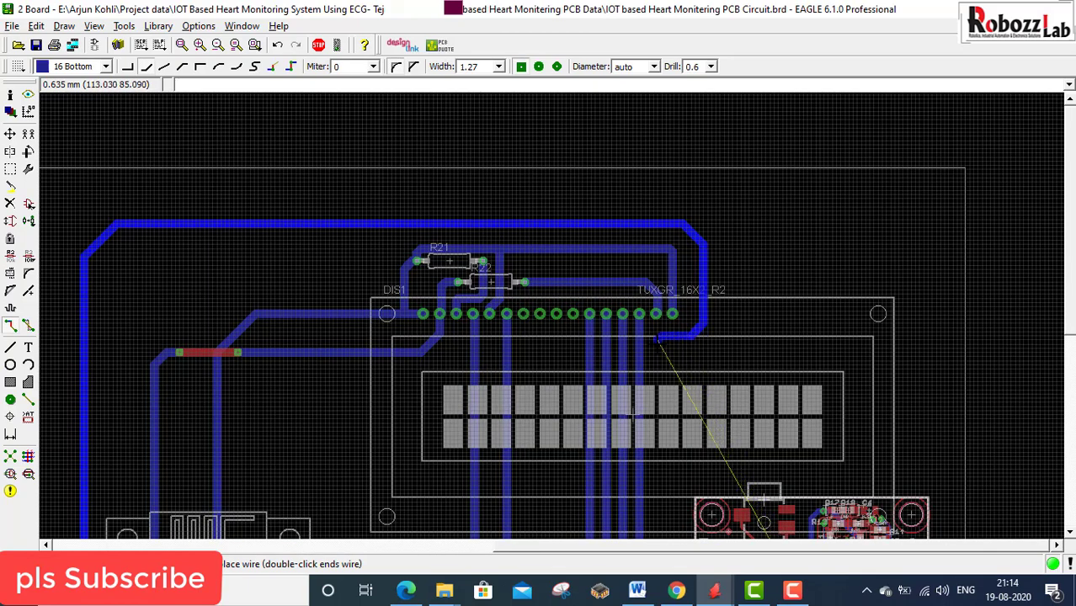
- Continue the SIGNAL_OUT trace down through the LCD area, above the D7 trace, and end it on the sensor header's output pad
{"action": "scroll", "coordinate": [635, 414], "scroll_direction": "down", "scroll_amount": 4}
{"action": "scroll", "coordinate": [665, 473], "scroll_direction": "up", "scroll_amount": 5}
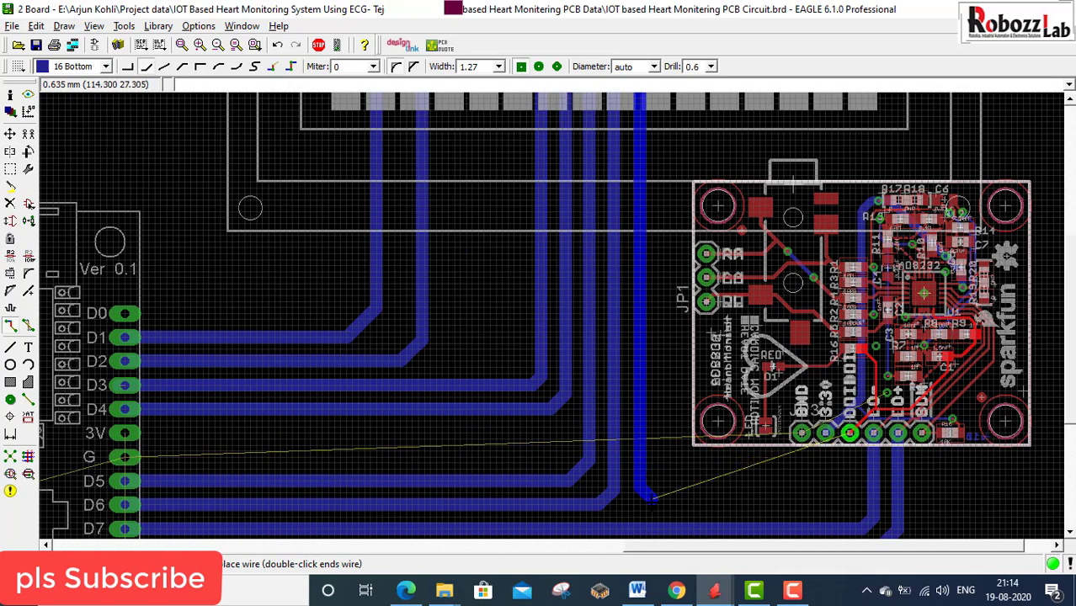
{"action": "left_click", "coordinate": [650, 499]}
{"action": "scroll", "coordinate": [850, 505], "scroll_direction": "up", "scroll_amount": 2}
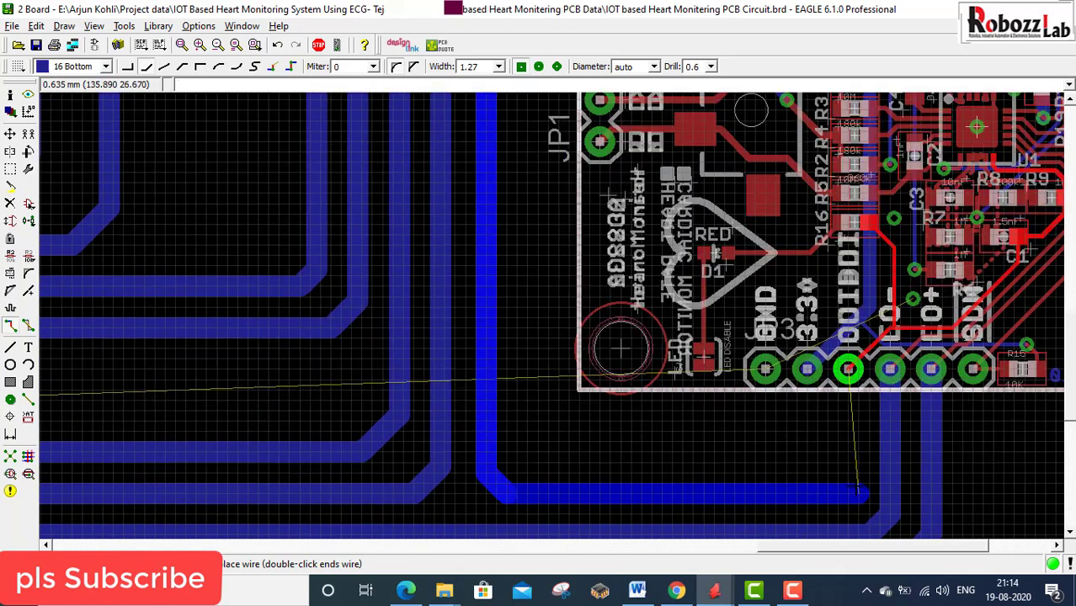
{"action": "left_click", "coordinate": [849, 369]}
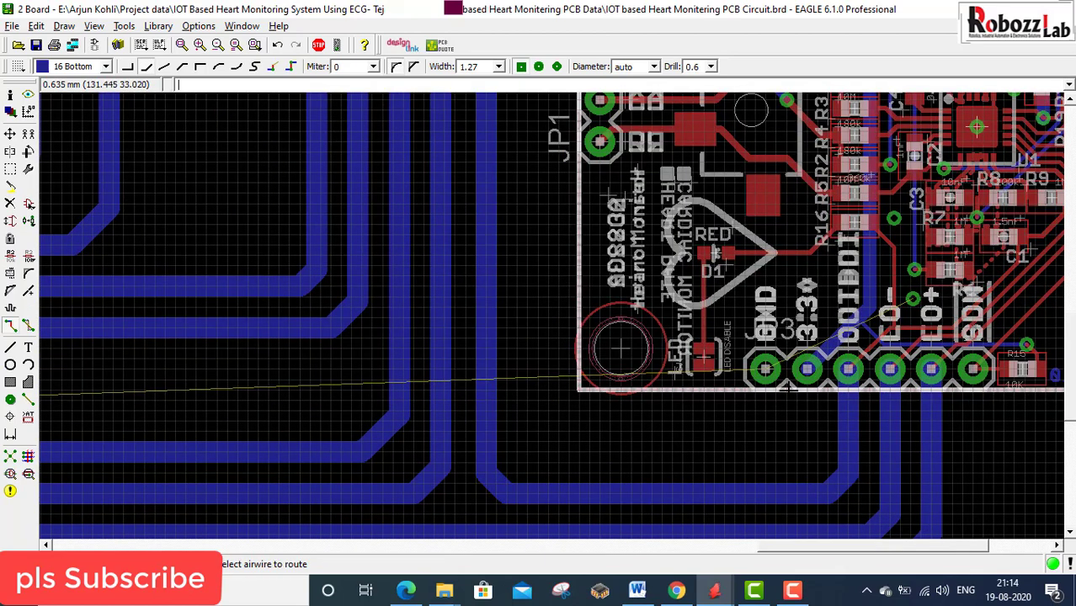
{"action": "scroll", "coordinate": [801, 390], "scroll_direction": "down", "scroll_amount": 1}
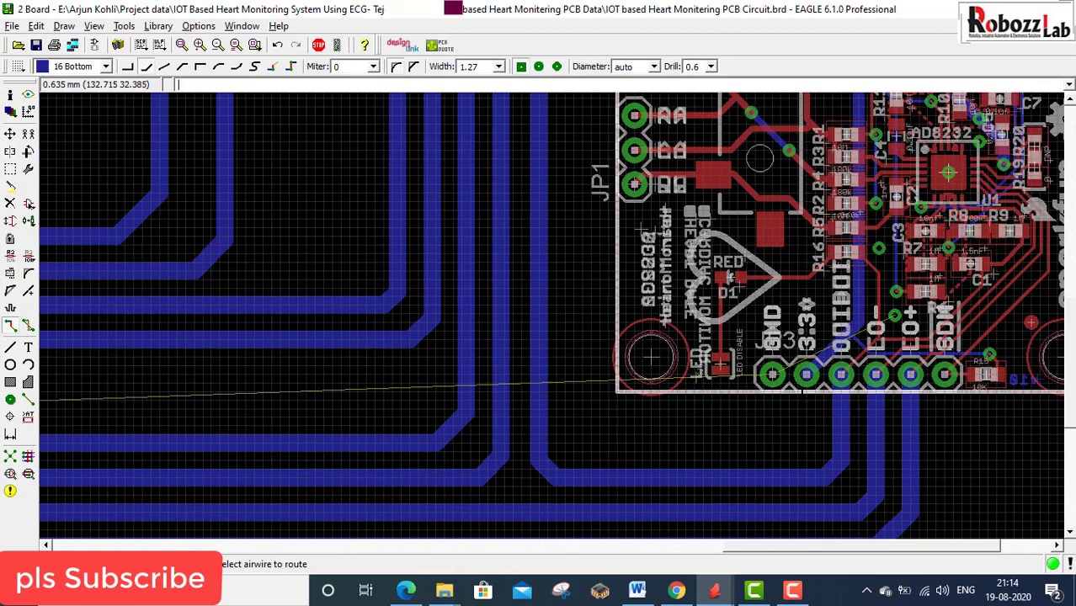
{"action": "scroll", "coordinate": [785, 389], "scroll_direction": "down", "scroll_amount": 6}
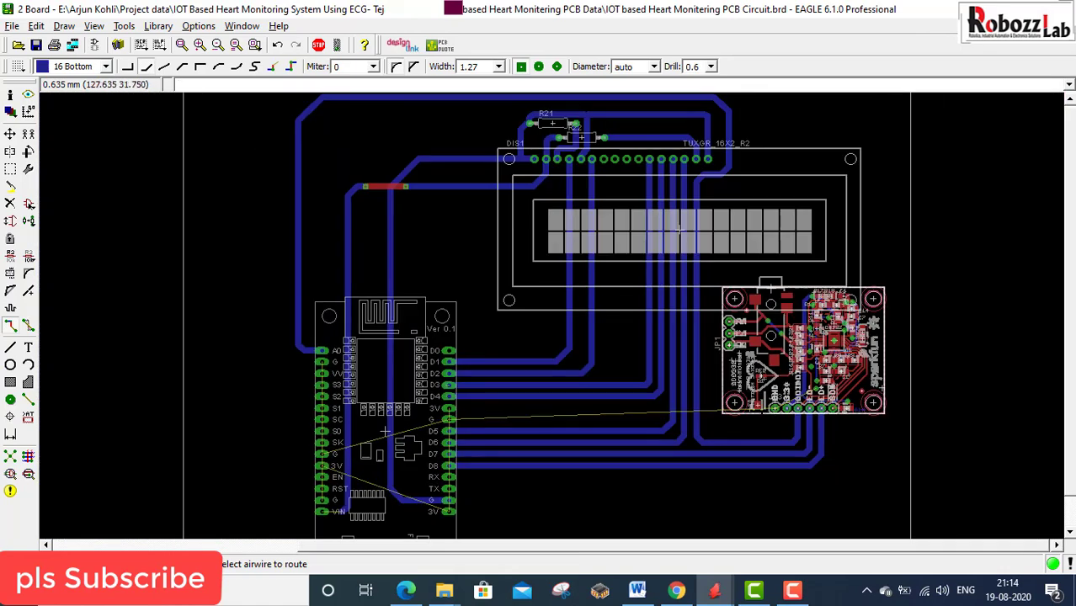
{"action": "scroll", "coordinate": [774, 337], "scroll_direction": "down", "scroll_amount": 2}
{"action": "scroll", "coordinate": [409, 413], "scroll_direction": "up", "scroll_amount": 6}
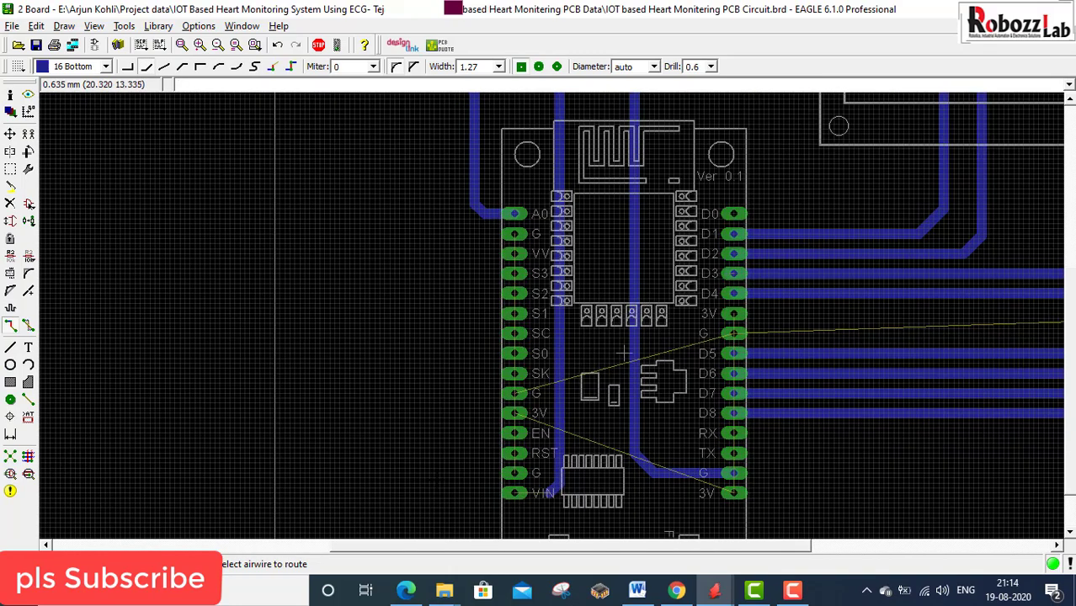
{"action": "scroll", "coordinate": [435, 419], "scroll_direction": "down", "scroll_amount": 4}
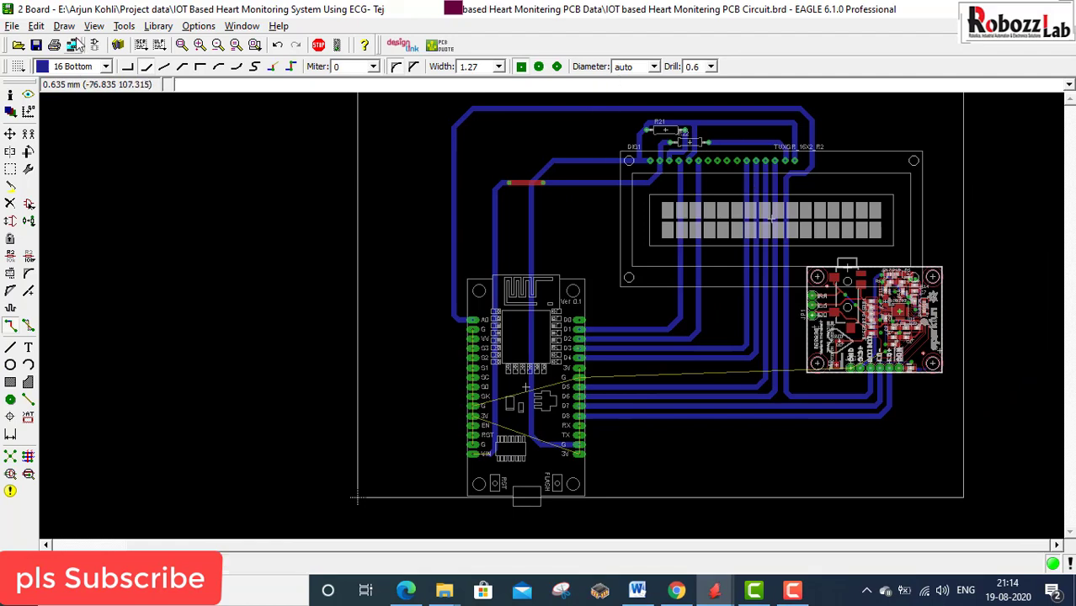
- Switch to the schematic and place net labels for the GND and 3.3V wires of header JP3 on sheet 2
{"action": "left_click", "coordinate": [97, 47]}
{"action": "scroll", "coordinate": [458, 311], "scroll_direction": "down", "scroll_amount": 3}
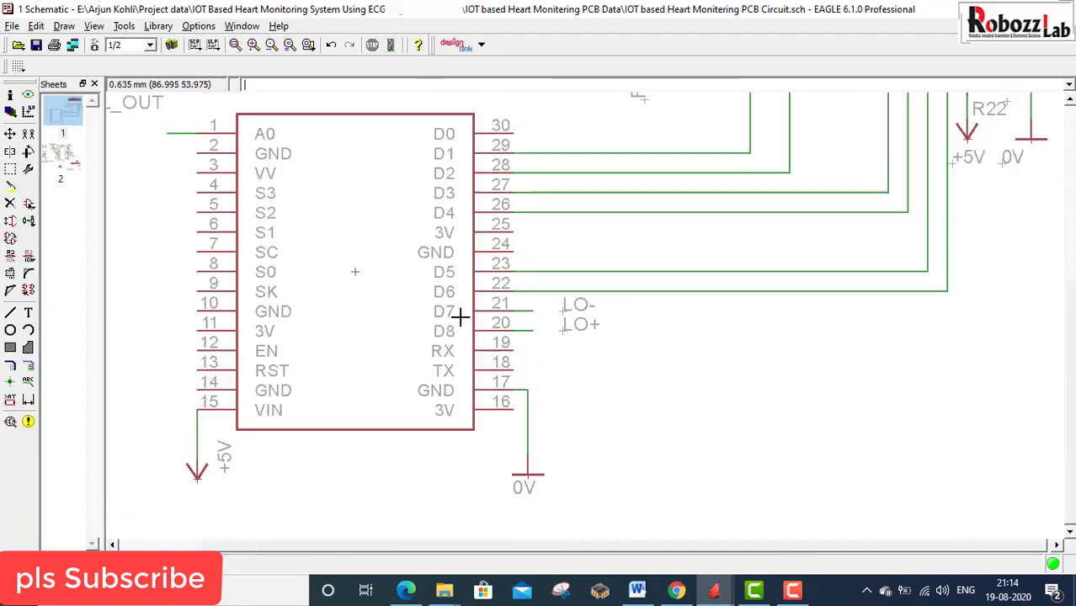
{"action": "left_click", "coordinate": [53, 151]}
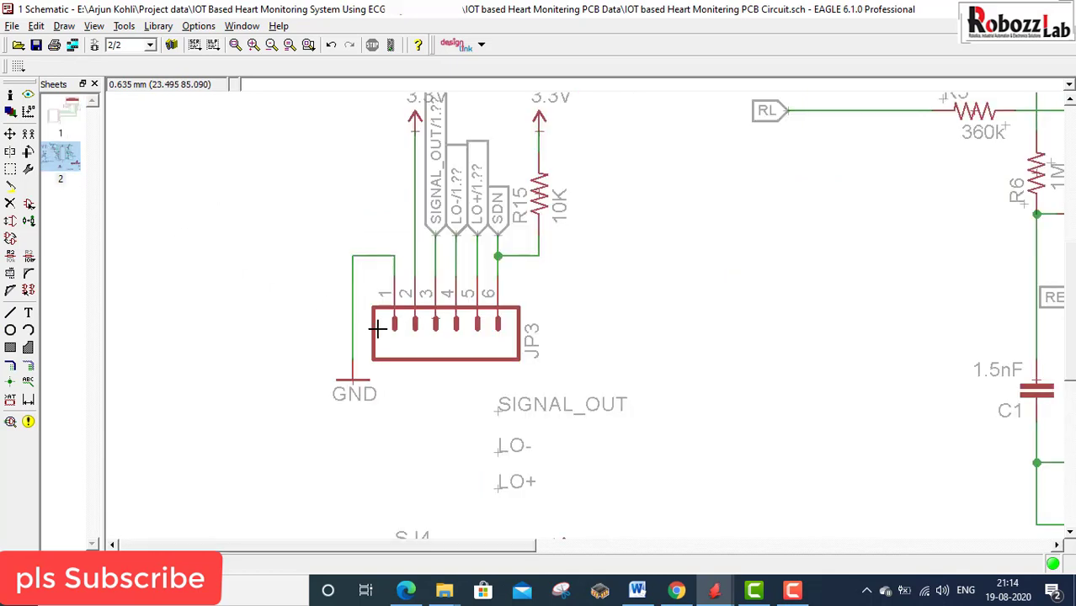
{"action": "left_click", "coordinate": [27, 381]}
{"action": "left_click", "coordinate": [352, 326]}
{"action": "left_click", "coordinate": [207, 346]}
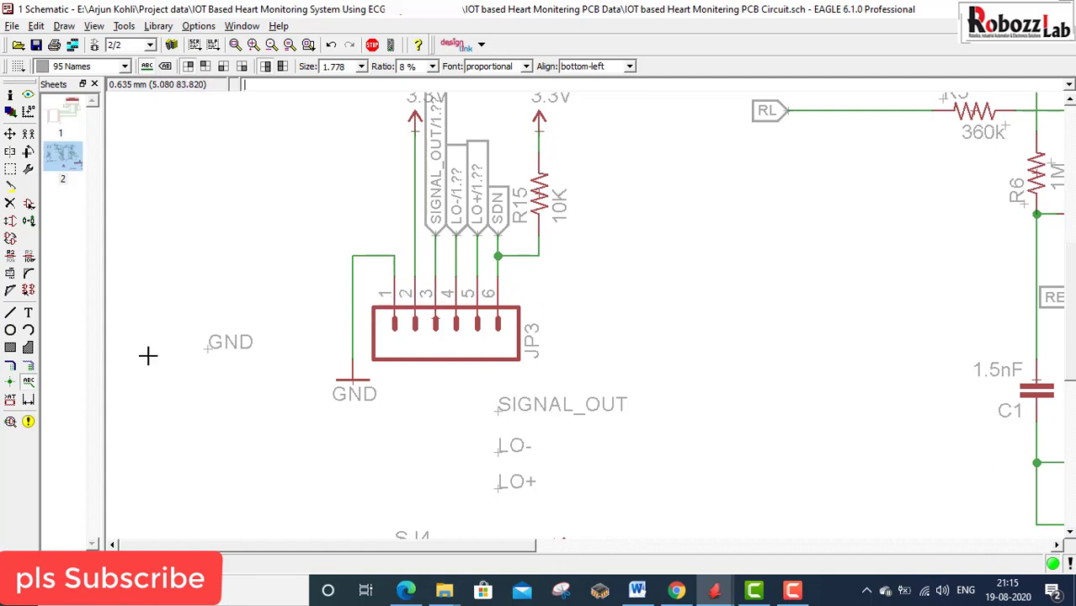
{"action": "left_click", "coordinate": [412, 223]}
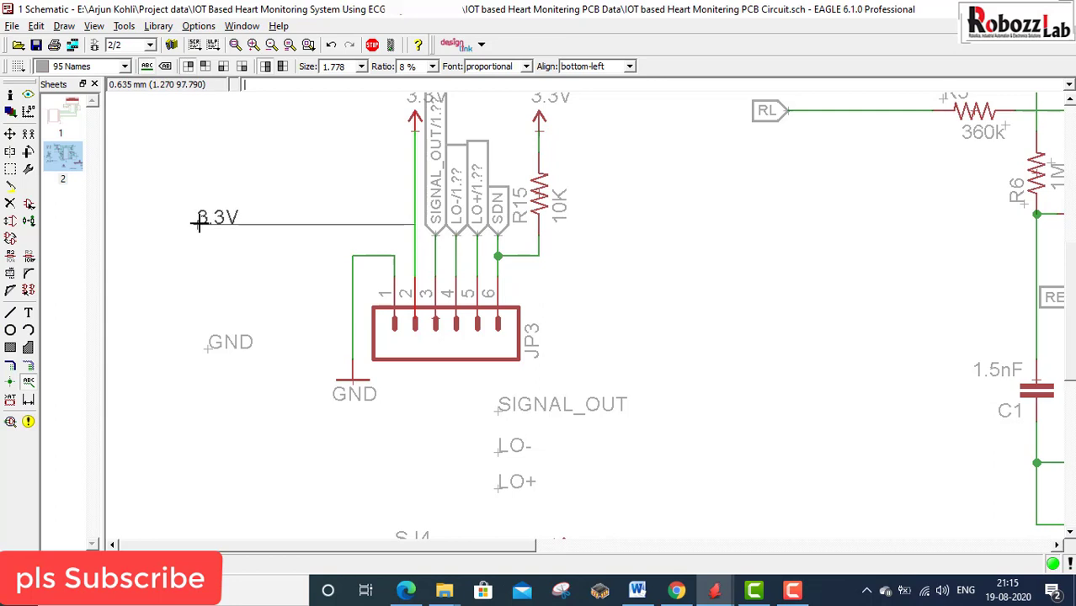
{"action": "left_click", "coordinate": [198, 222]}
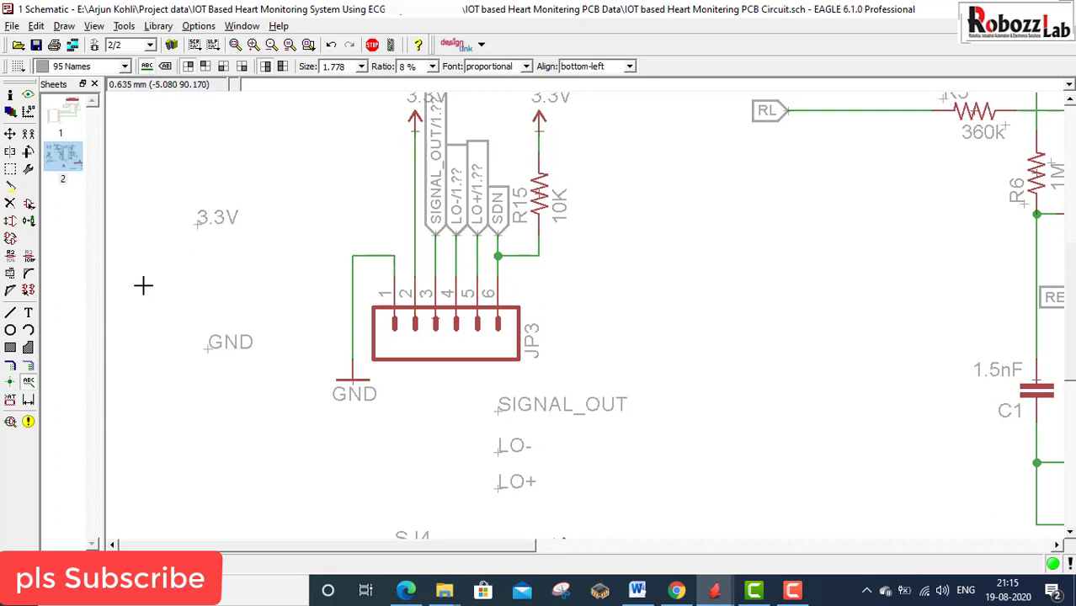
- Check the net name of the 3.3V label beside header JP3, keeping the name as it is
{"action": "left_click", "coordinate": [10, 255]}
{"action": "left_click", "coordinate": [198, 223]}
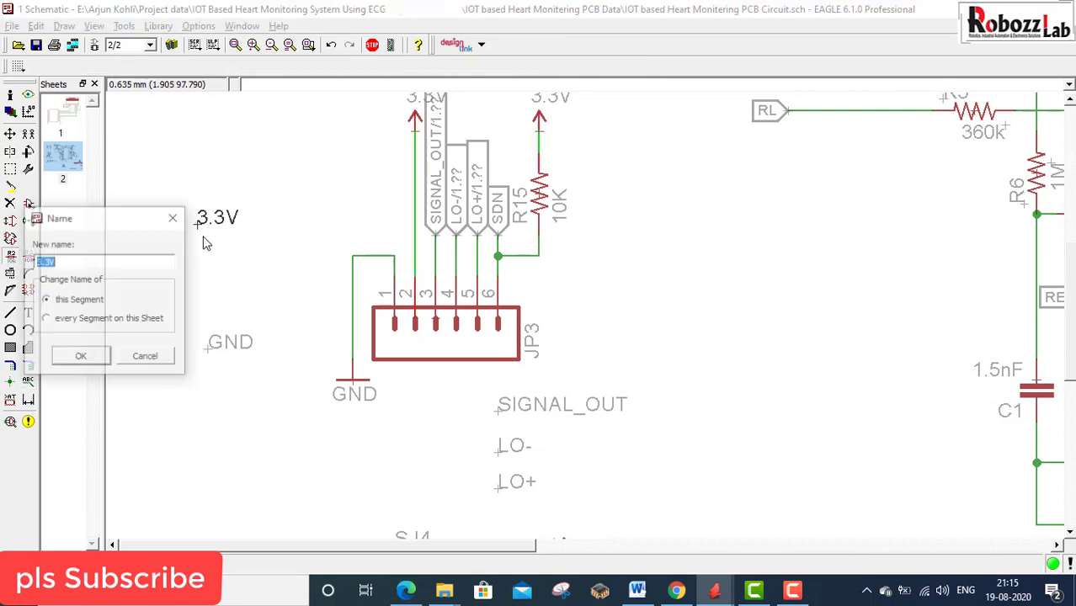
{"action": "left_click", "coordinate": [82, 358]}
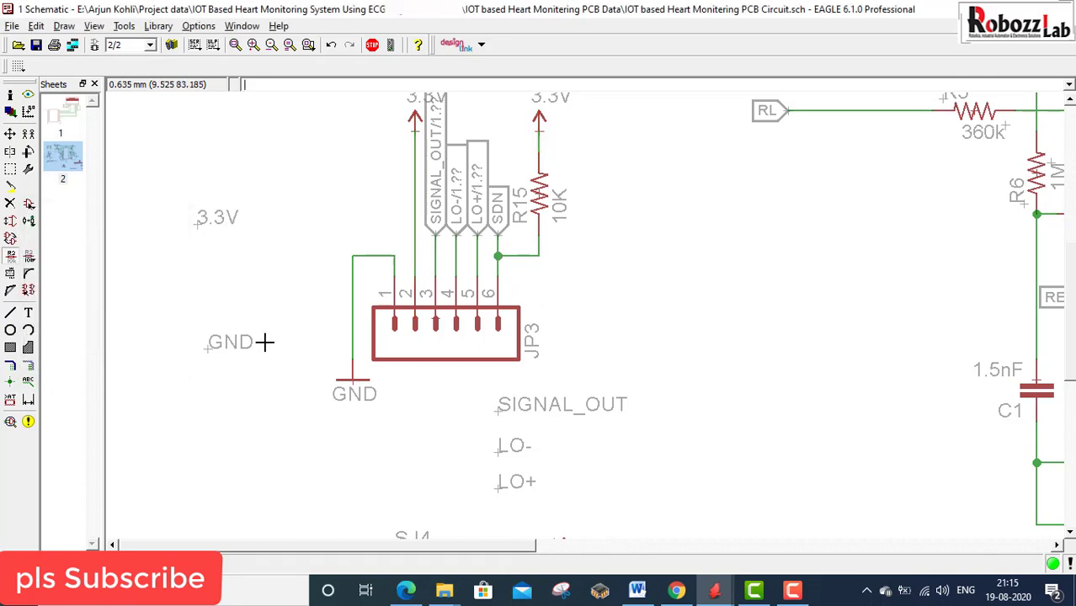
- On sheet 1, draw short net stubs outward from the module's pin 10 (GND) and pin 11 (3V)
{"action": "left_click", "coordinate": [69, 123]}
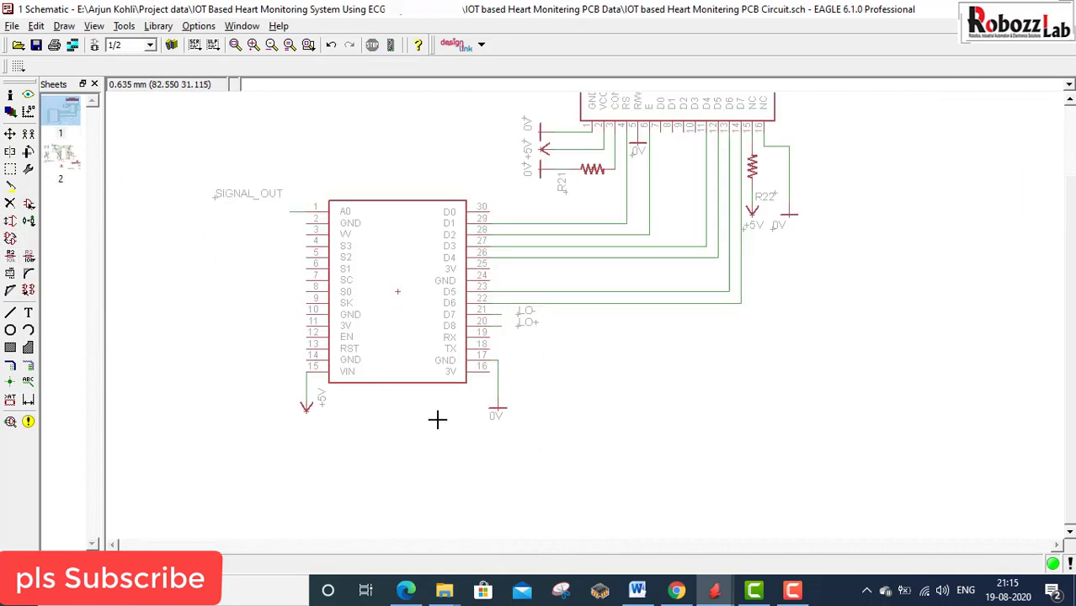
{"action": "scroll", "coordinate": [286, 370], "scroll_direction": "up", "scroll_amount": 1}
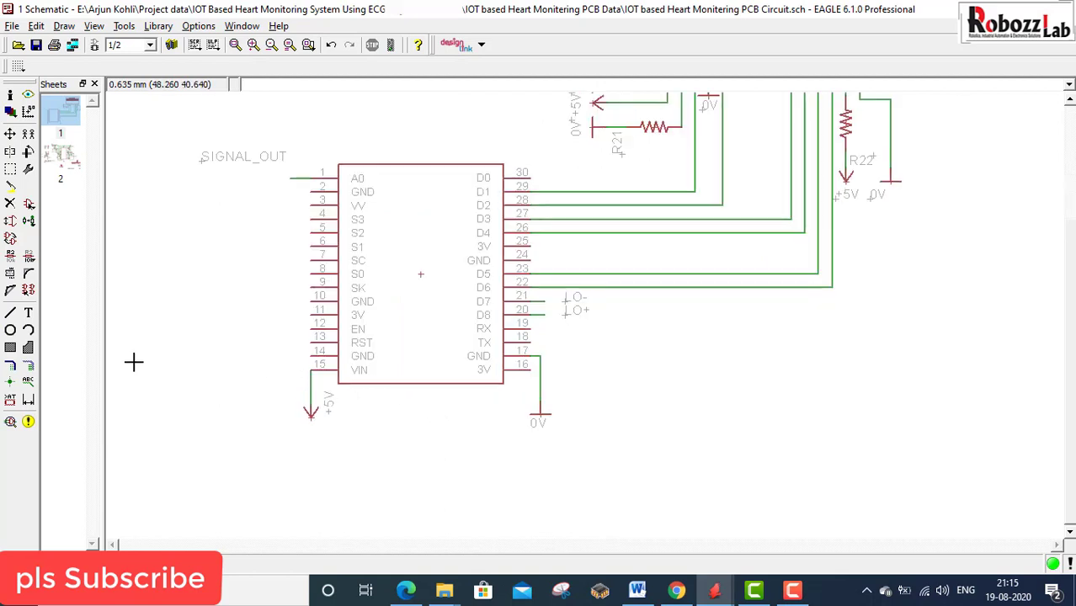
{"action": "scroll", "coordinate": [316, 370], "scroll_direction": "up", "scroll_amount": 1}
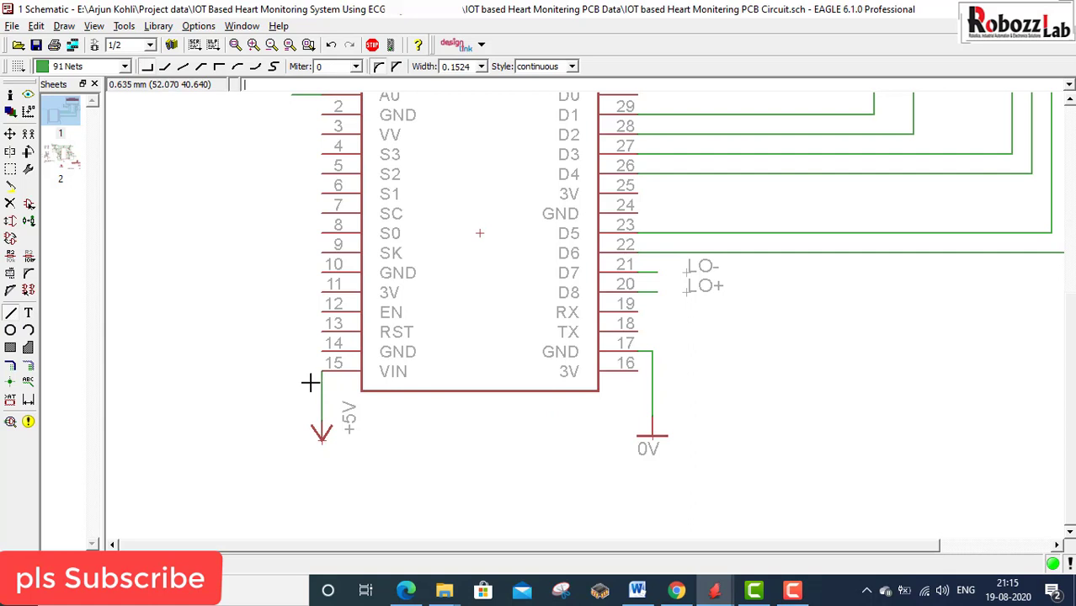
{"action": "left_click", "coordinate": [322, 271]}
{"action": "double_click", "coordinate": [286, 272]}
{"action": "left_click", "coordinate": [323, 292]}
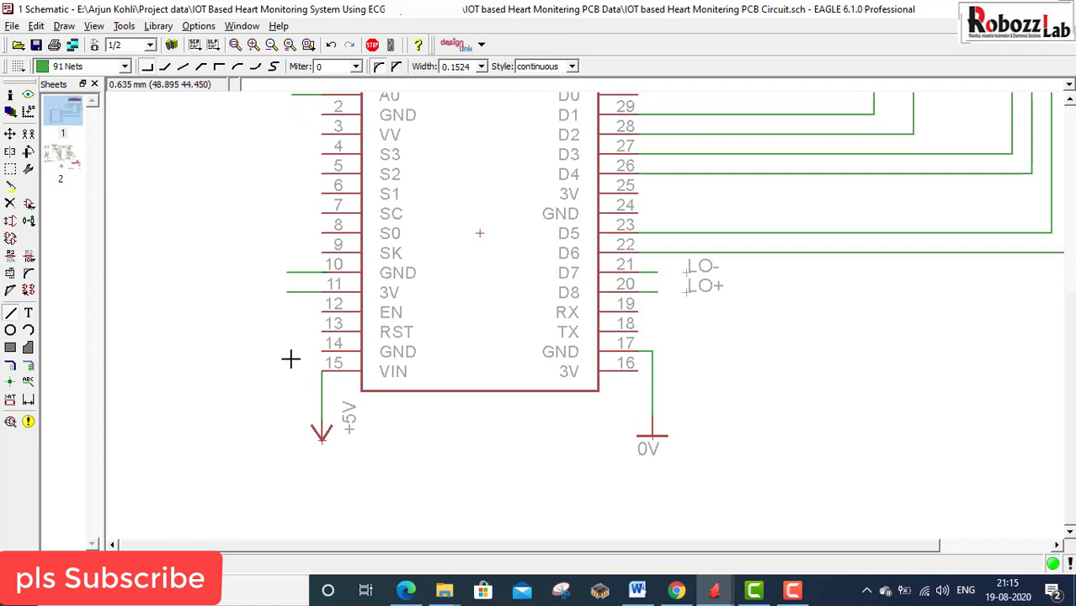
- Place net labels beside the stubs of module pins 10 and 11
{"action": "left_click", "coordinate": [28, 382]}
{"action": "left_click", "coordinate": [295, 272]}
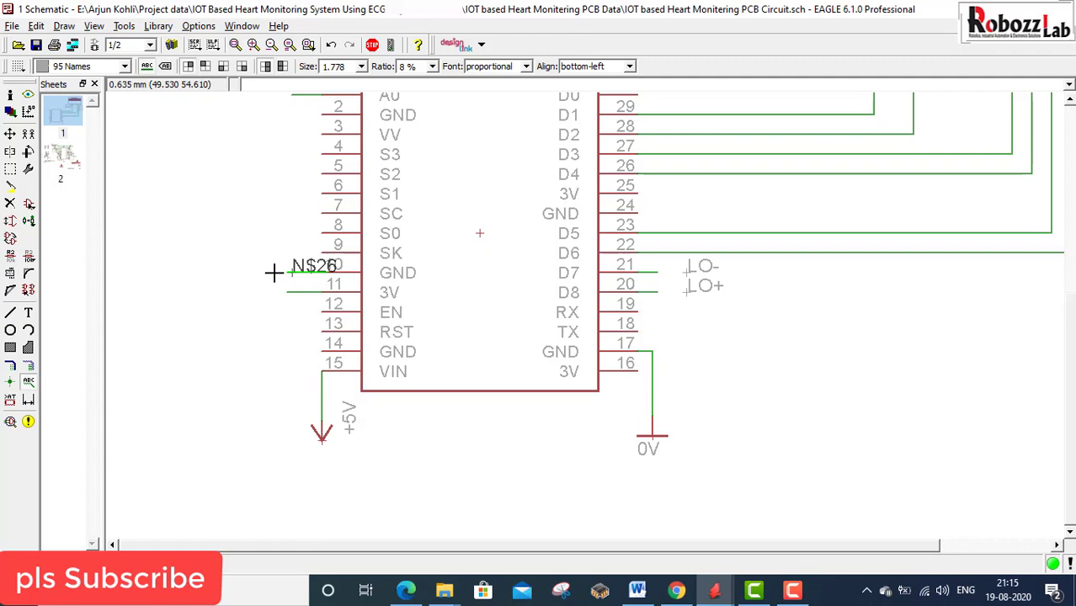
{"action": "left_click", "coordinate": [221, 271]}
{"action": "left_click", "coordinate": [298, 292]}
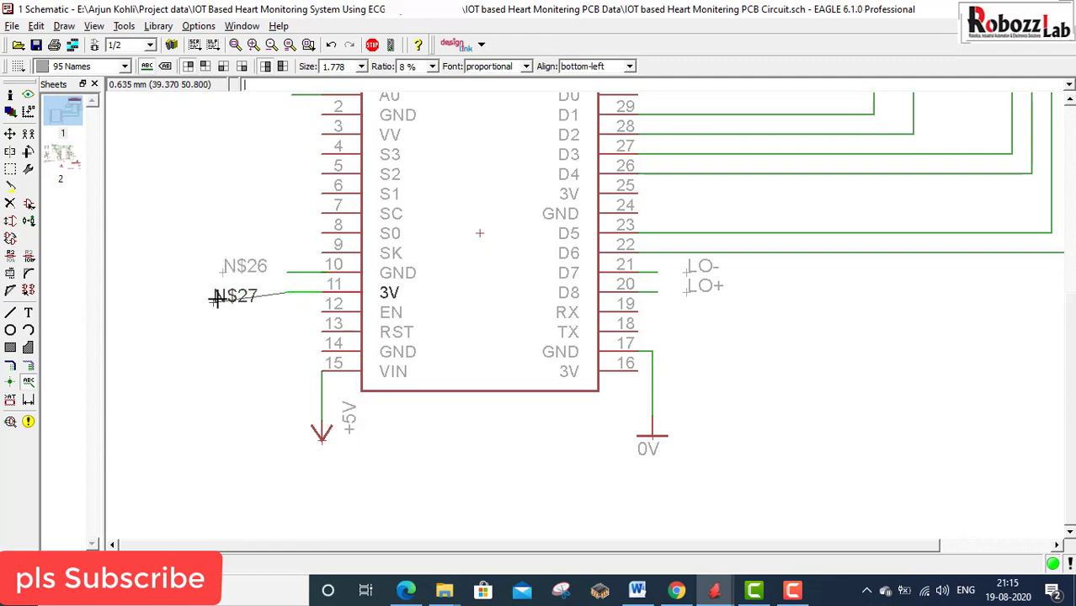
{"action": "left_click", "coordinate": [221, 294]}
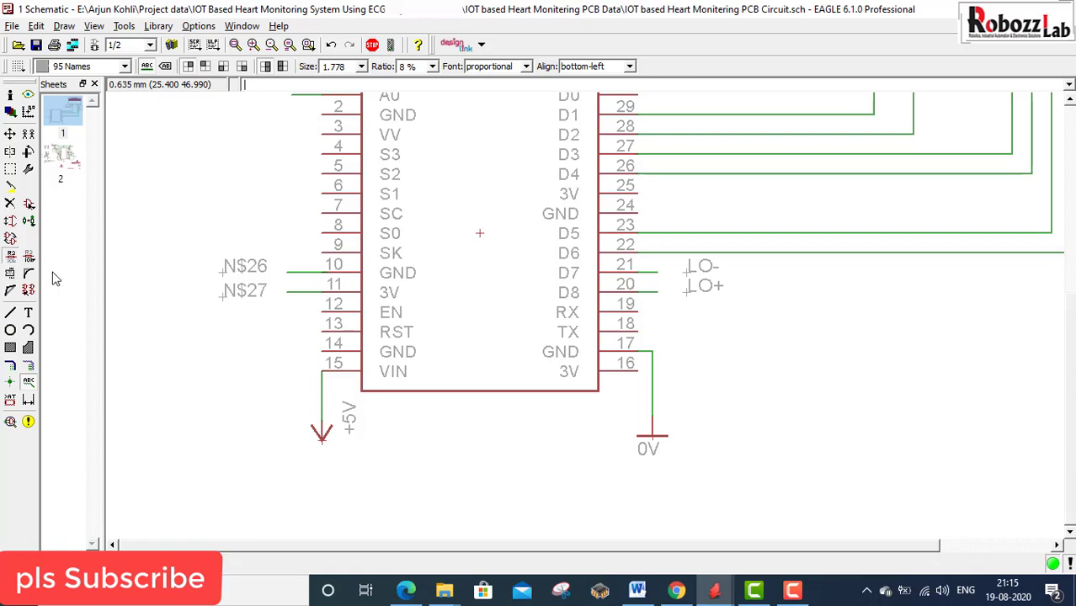
- Rename the net on module pin 11 to 3.3V and connect it to the existing 3.3V net
{"action": "left_click", "coordinate": [10, 255]}
{"action": "left_click", "coordinate": [223, 296]}
{"action": "type", "text": "3.3V"}
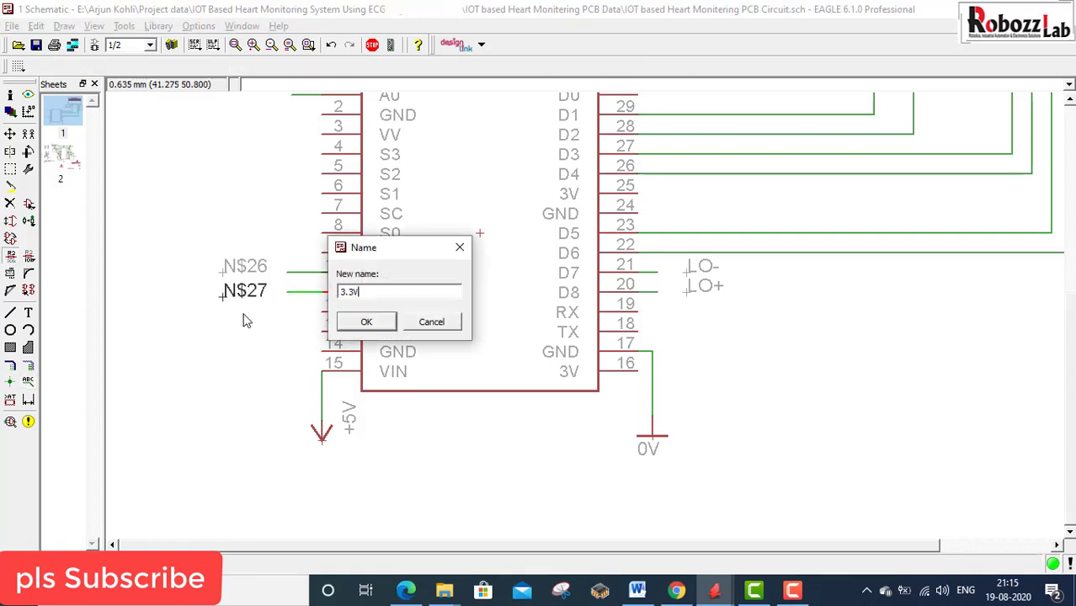
{"action": "left_click", "coordinate": [343, 326]}
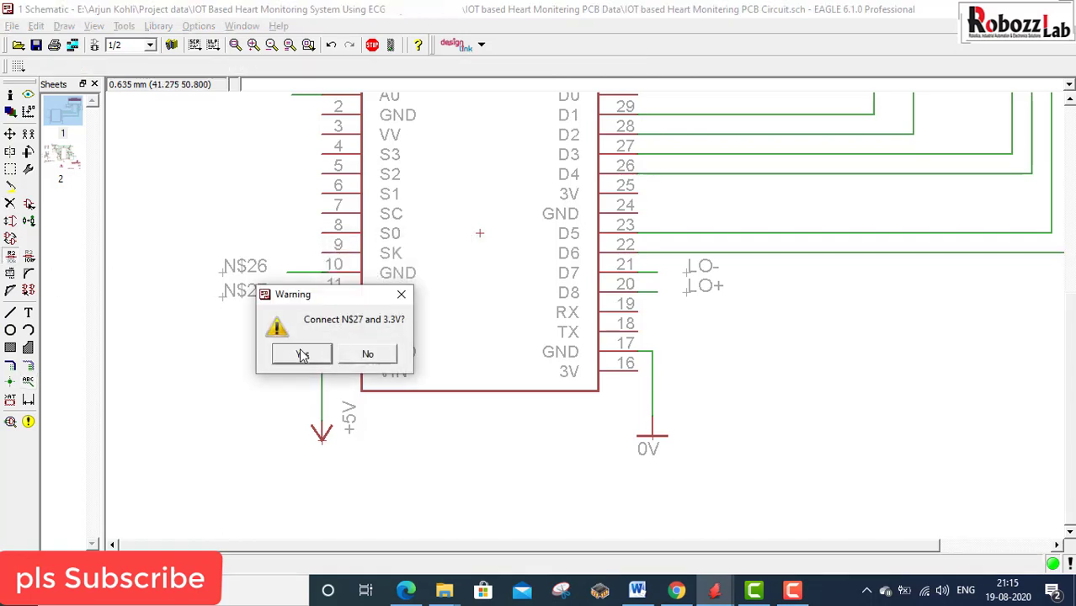
{"action": "left_click", "coordinate": [302, 356]}
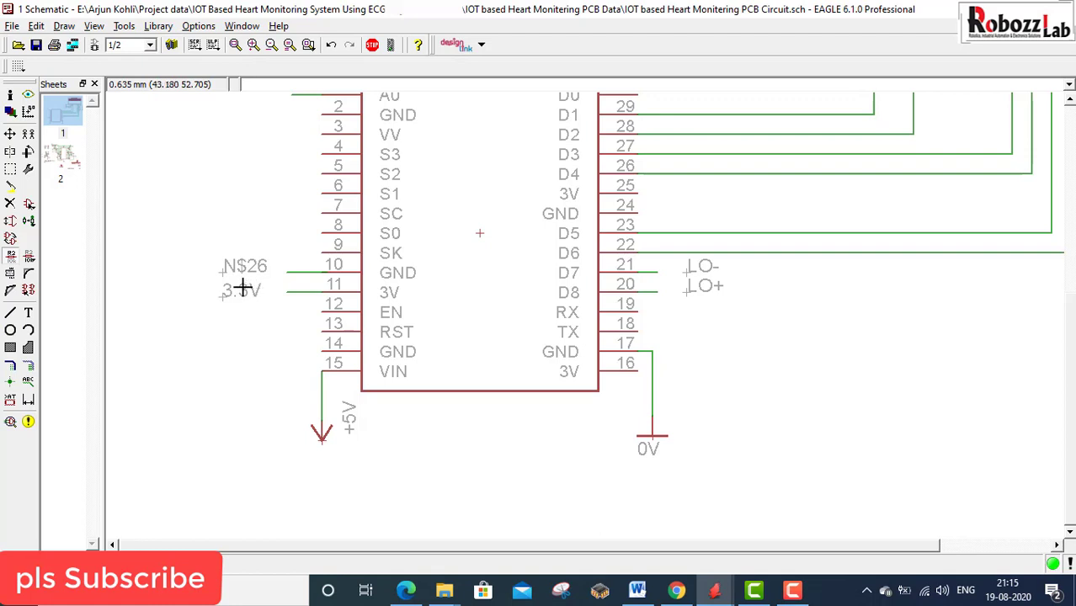
- On sheet 2, check the net name of the GND label beside header JP3, keeping the name as it is
{"action": "left_click", "coordinate": [65, 165]}
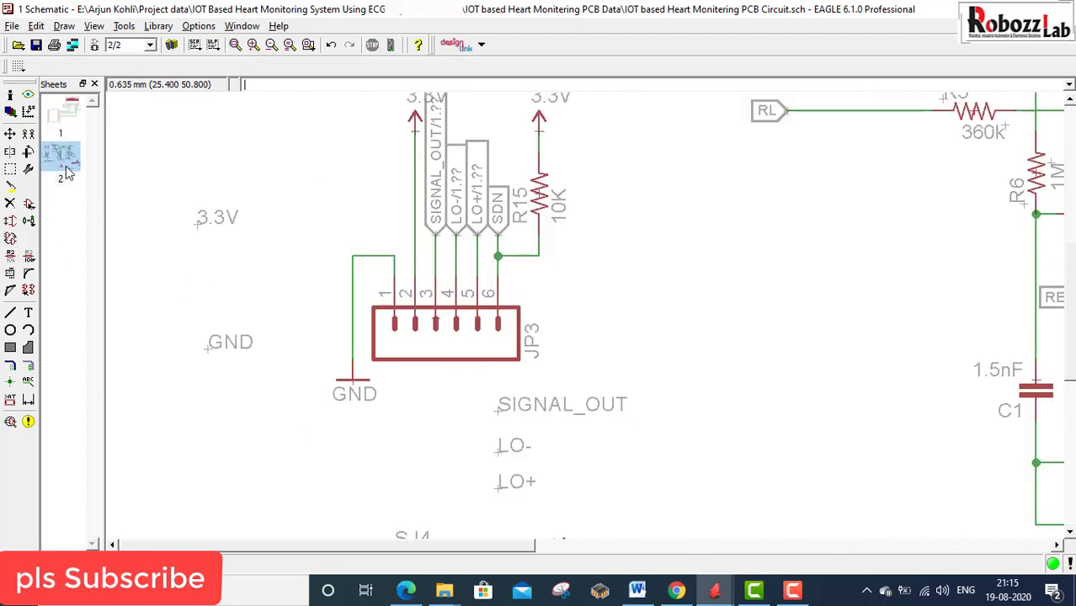
{"action": "left_click", "coordinate": [10, 257]}
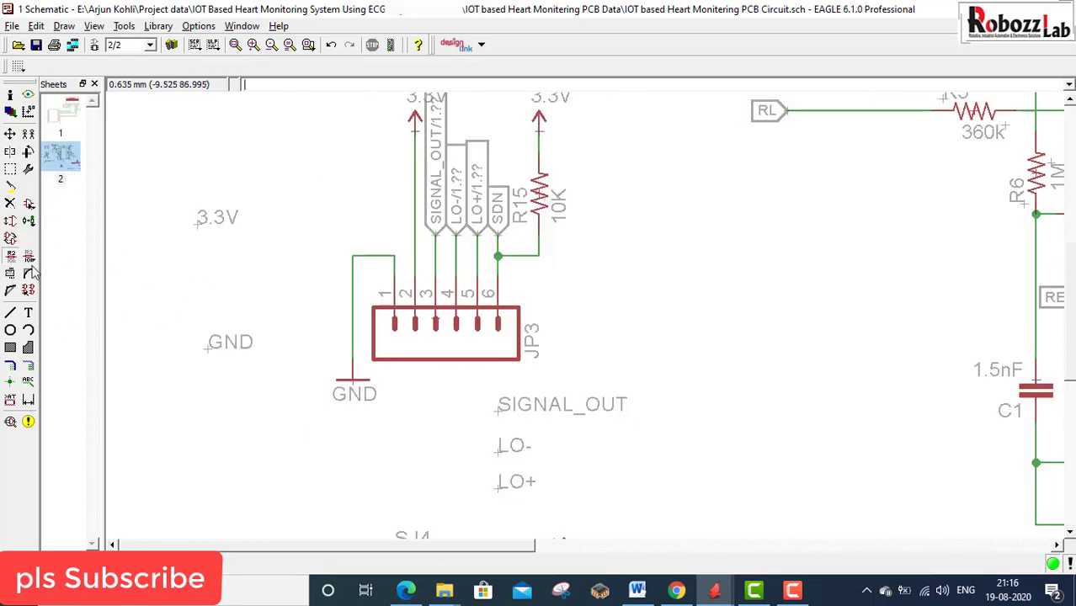
{"action": "left_click", "coordinate": [205, 346]}
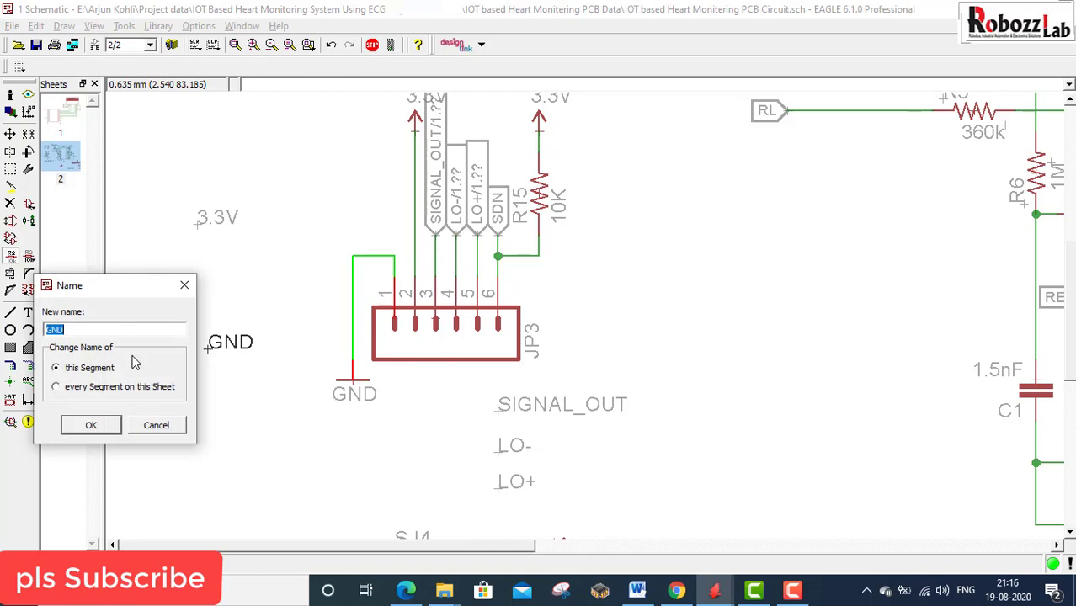
{"action": "left_click", "coordinate": [153, 427]}
- On sheet 1, rename the net on module pin 10 to GND and connect it to the existing GND net
{"action": "left_click", "coordinate": [63, 122]}
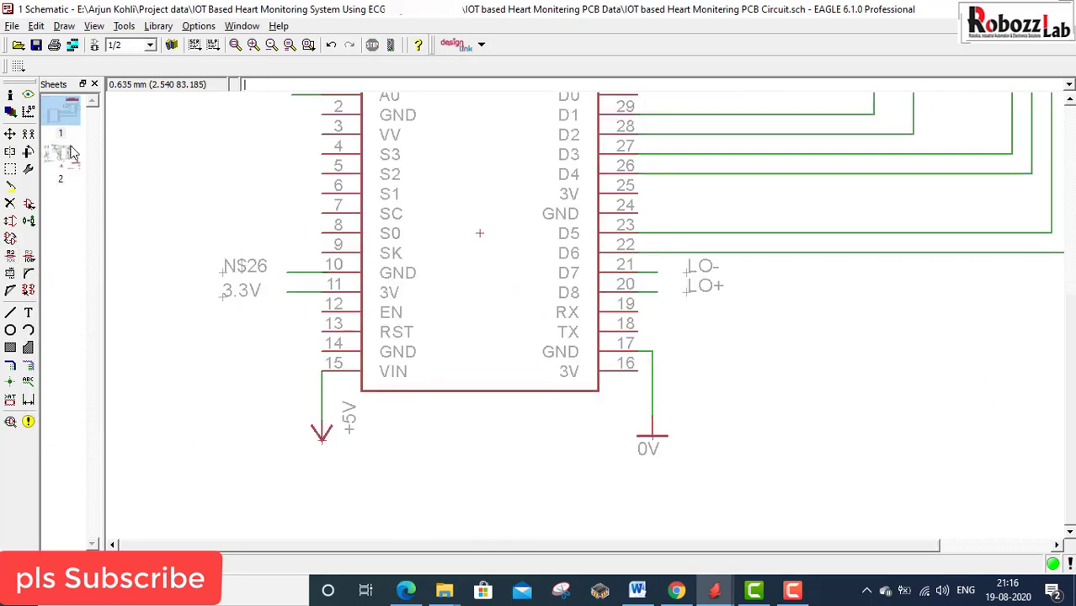
{"action": "left_click", "coordinate": [11, 257]}
{"action": "left_click", "coordinate": [223, 274]}
{"action": "type", "text": "GND"}
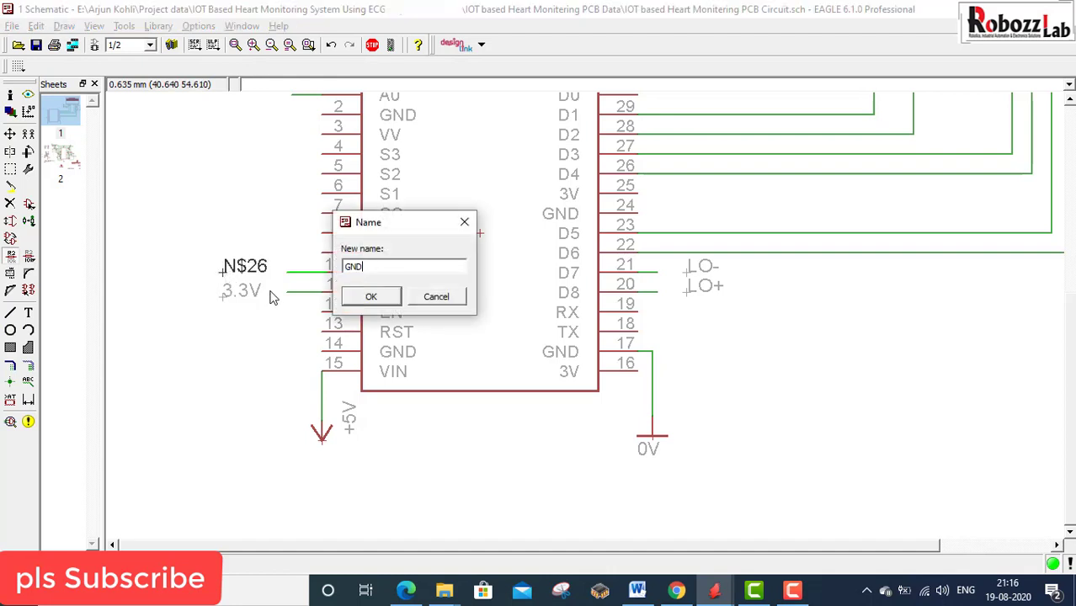
{"action": "left_click", "coordinate": [371, 296]}
{"action": "left_click", "coordinate": [303, 352]}
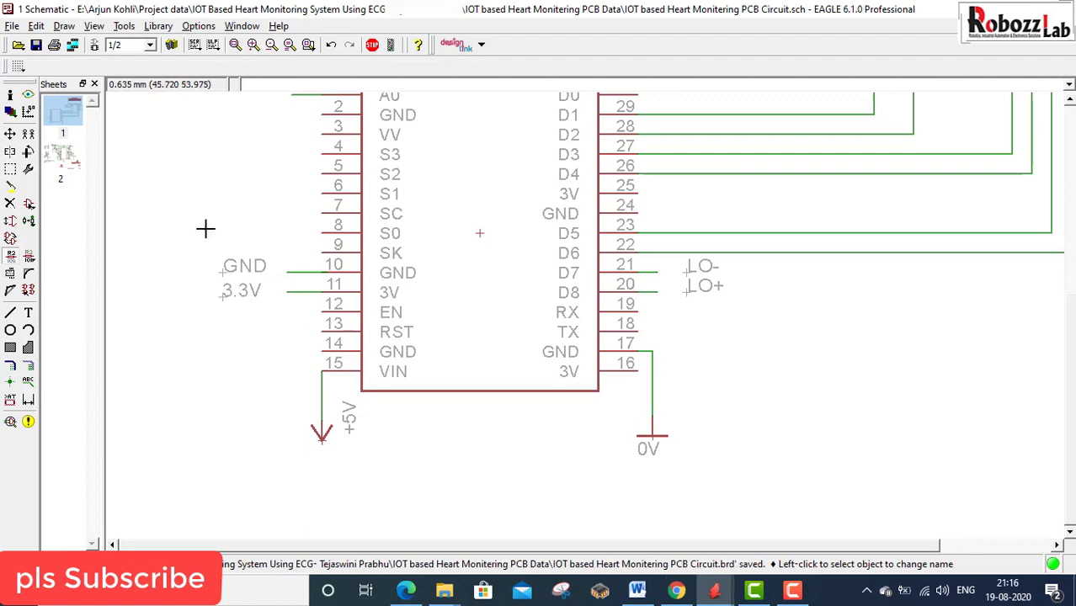
- Switch to the board layout and move the board outline's upper edge outward to add space above the existing traces
{"action": "key", "text": "alt+2"}
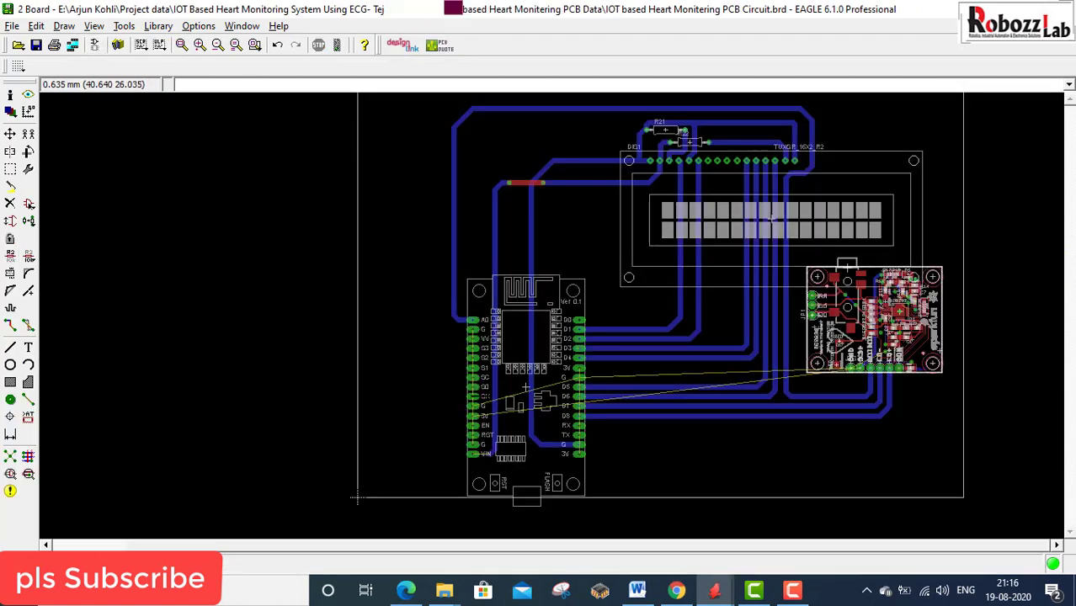
{"action": "scroll", "coordinate": [505, 421], "scroll_direction": "down", "scroll_amount": 1}
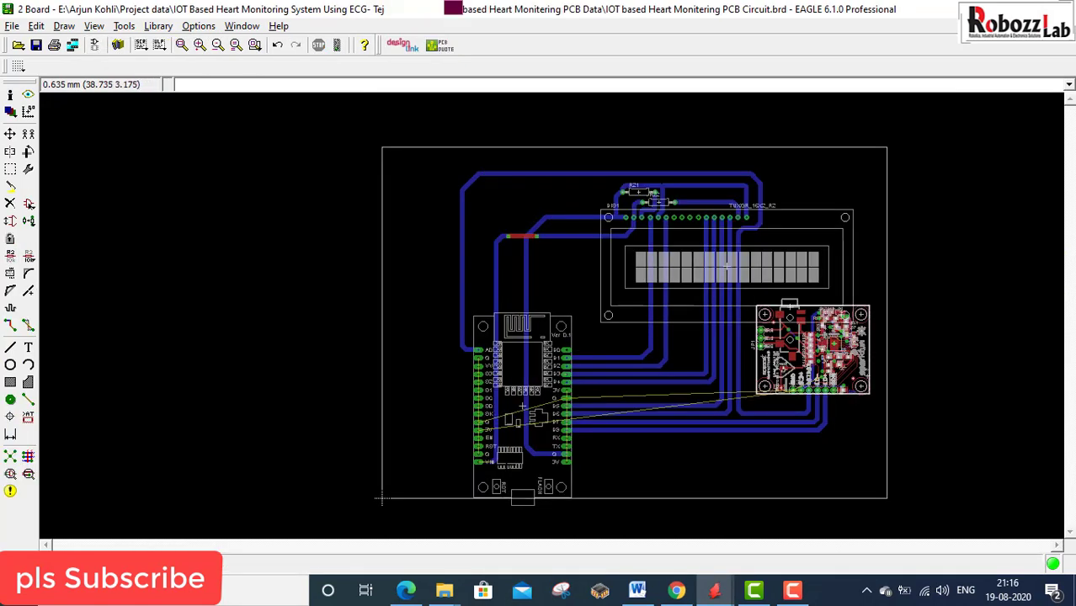
{"action": "left_click", "coordinate": [10, 134]}
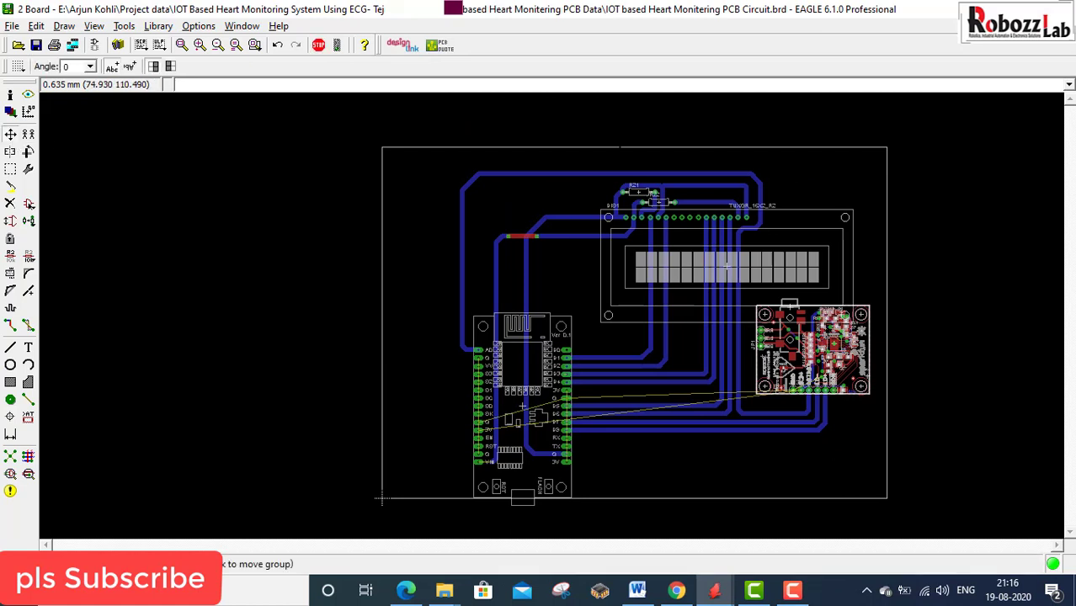
{"action": "left_click", "coordinate": [616, 148]}
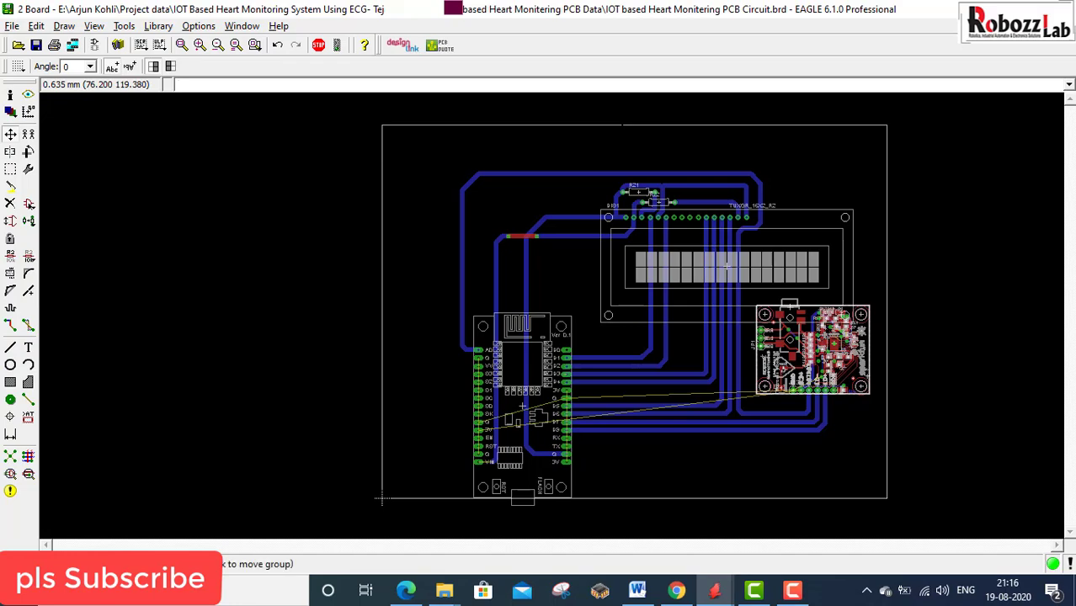
- Route a 1.27 mm bottom-layer trace from the sensor's 3.3V pad, up between the sensor and existing traces, and around the outermost trace beside the display
{"action": "left_click", "coordinate": [10, 325]}
{"action": "scroll", "coordinate": [771, 398], "scroll_direction": "up", "scroll_amount": 6}
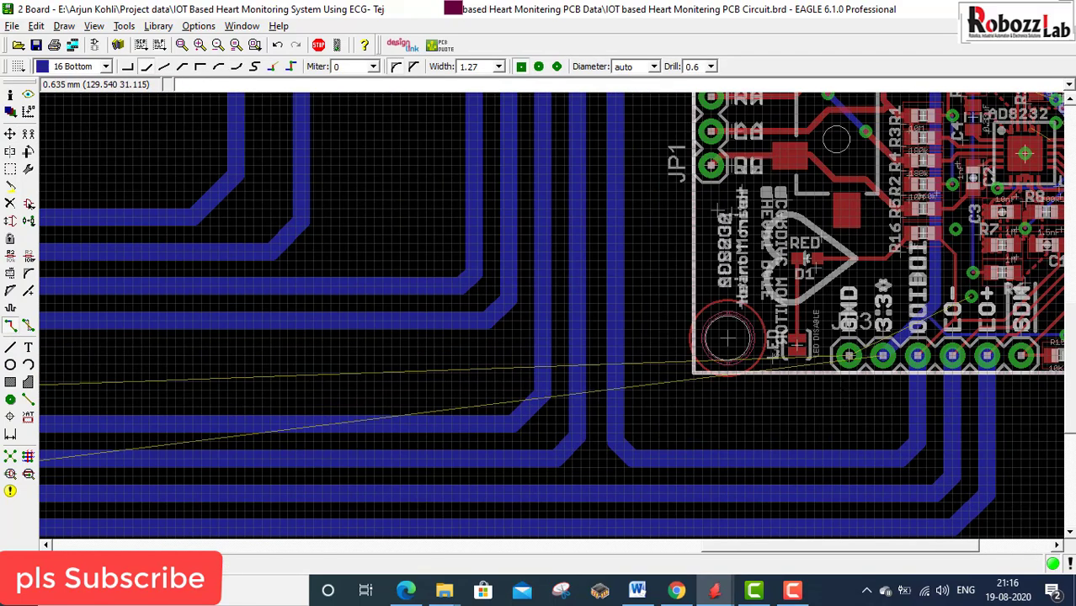
{"action": "left_click", "coordinate": [882, 355]}
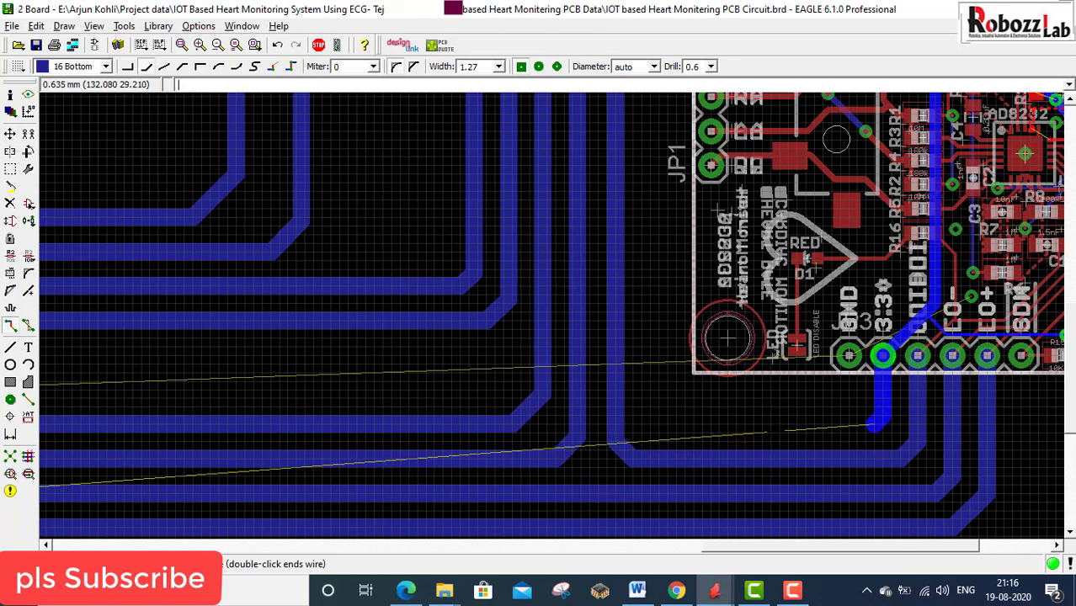
{"action": "scroll", "coordinate": [657, 388], "scroll_direction": "down", "scroll_amount": 3}
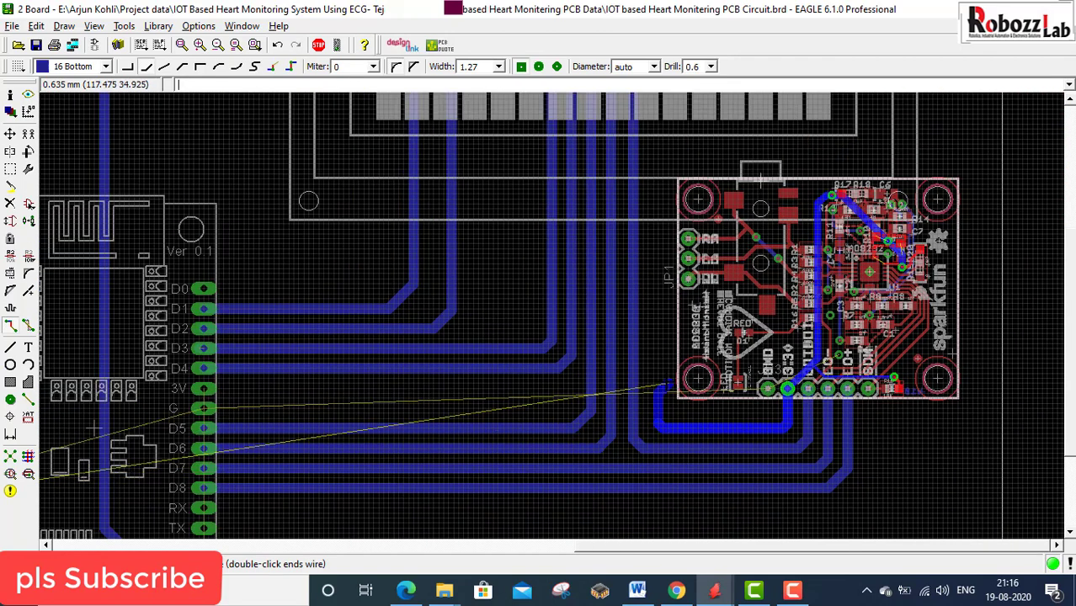
{"action": "scroll", "coordinate": [662, 189], "scroll_direction": "up", "scroll_amount": 1}
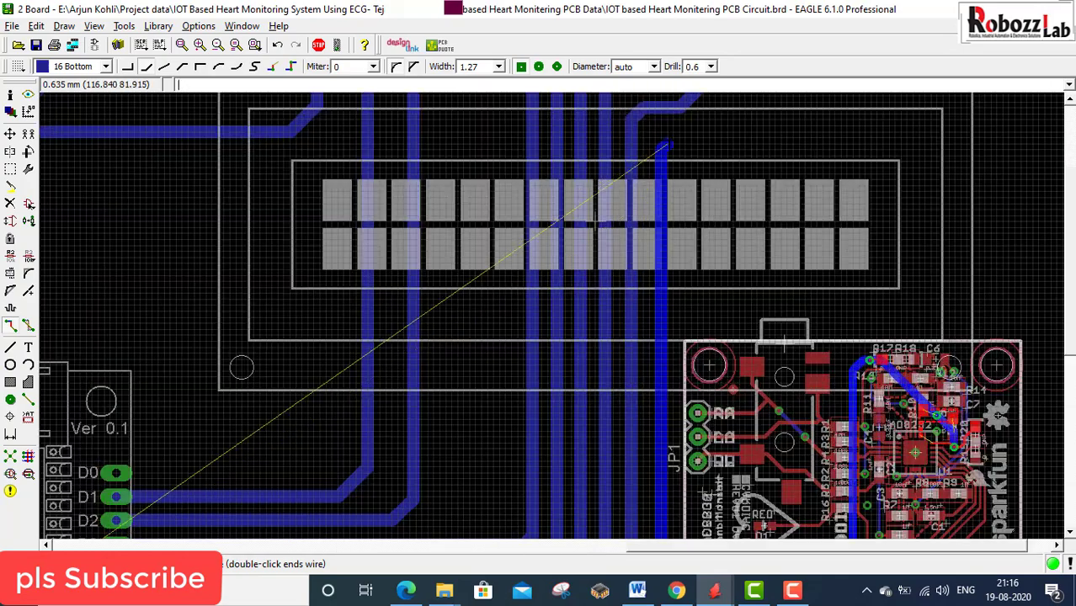
{"action": "scroll", "coordinate": [724, 195], "scroll_direction": "down", "scroll_amount": 2}
{"action": "scroll", "coordinate": [553, 274], "scroll_direction": "up", "scroll_amount": 3}
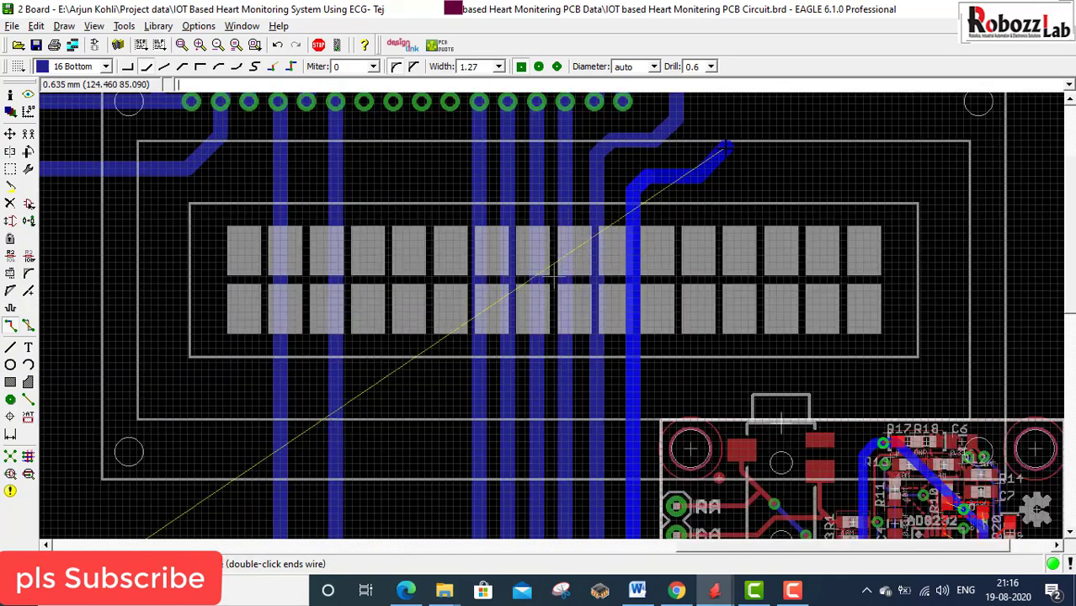
{"action": "scroll", "coordinate": [553, 273], "scroll_direction": "down", "scroll_amount": 4}
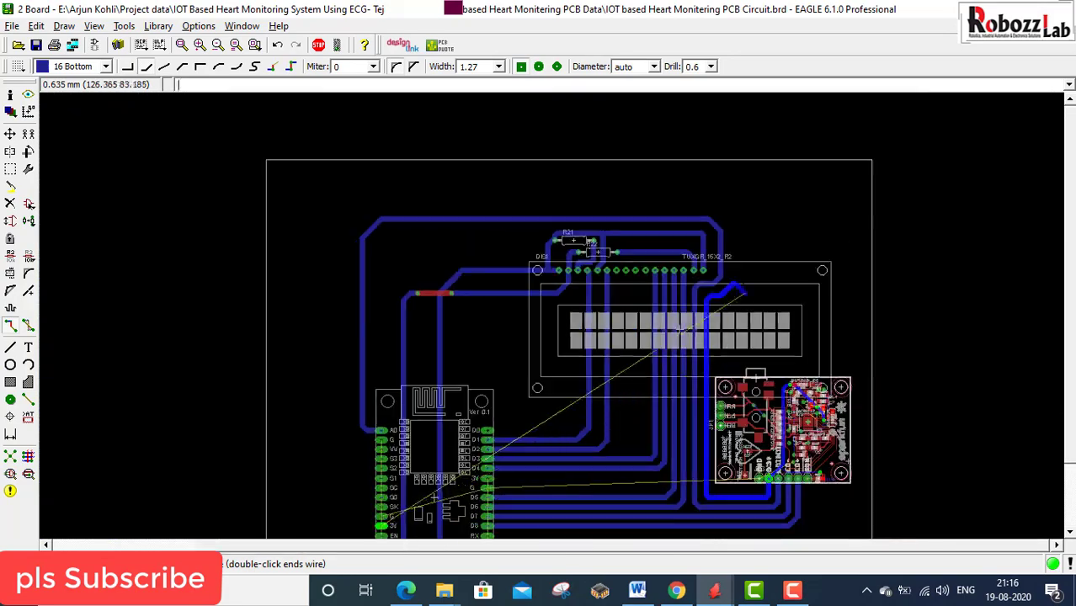
{"action": "scroll", "coordinate": [669, 354], "scroll_direction": "up", "scroll_amount": 1}
{"action": "scroll", "coordinate": [707, 212], "scroll_direction": "up", "scroll_amount": 3}
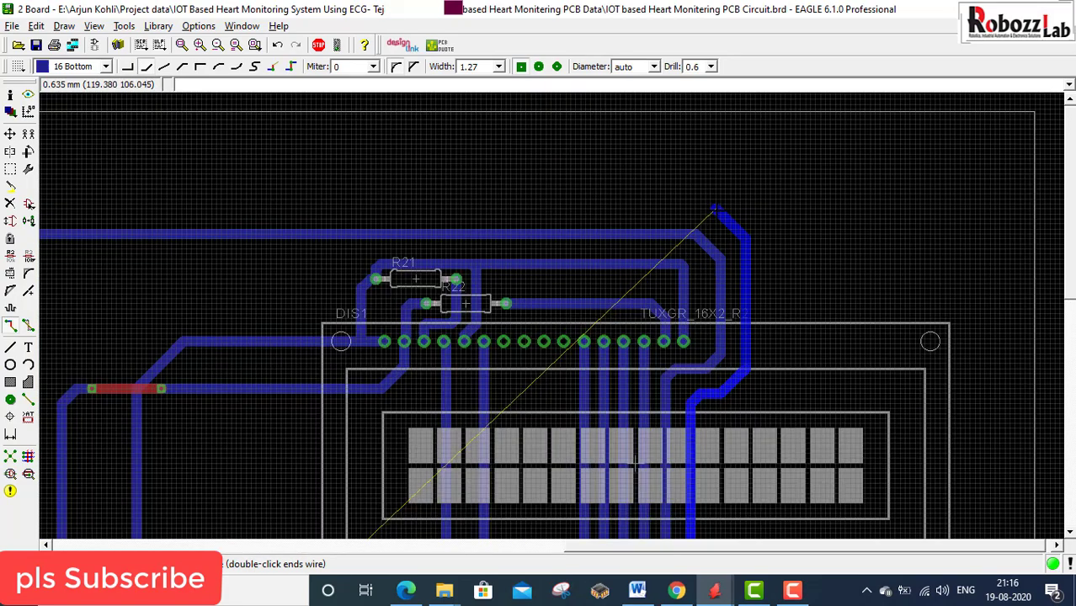
- Continue the 3.3V trace above the existing A0 trace, down along its outer side, and end it on the module's 3V pad
{"action": "scroll", "coordinate": [1006, 333], "scroll_direction": "down", "scroll_amount": 3}
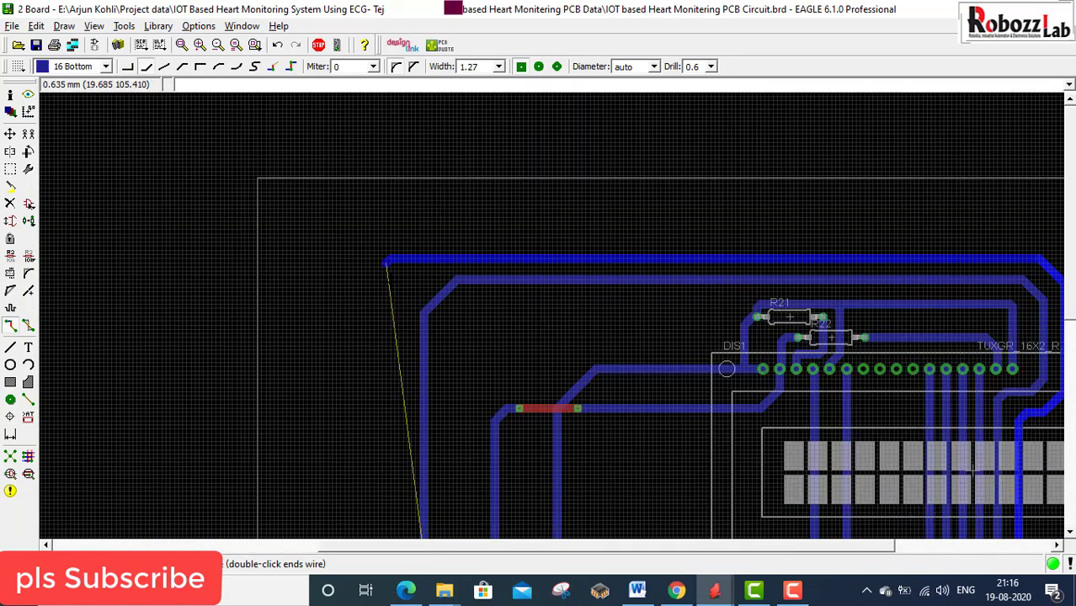
{"action": "scroll", "coordinate": [413, 287], "scroll_direction": "up", "scroll_amount": 3}
{"action": "scroll", "coordinate": [434, 522], "scroll_direction": "down", "scroll_amount": 4}
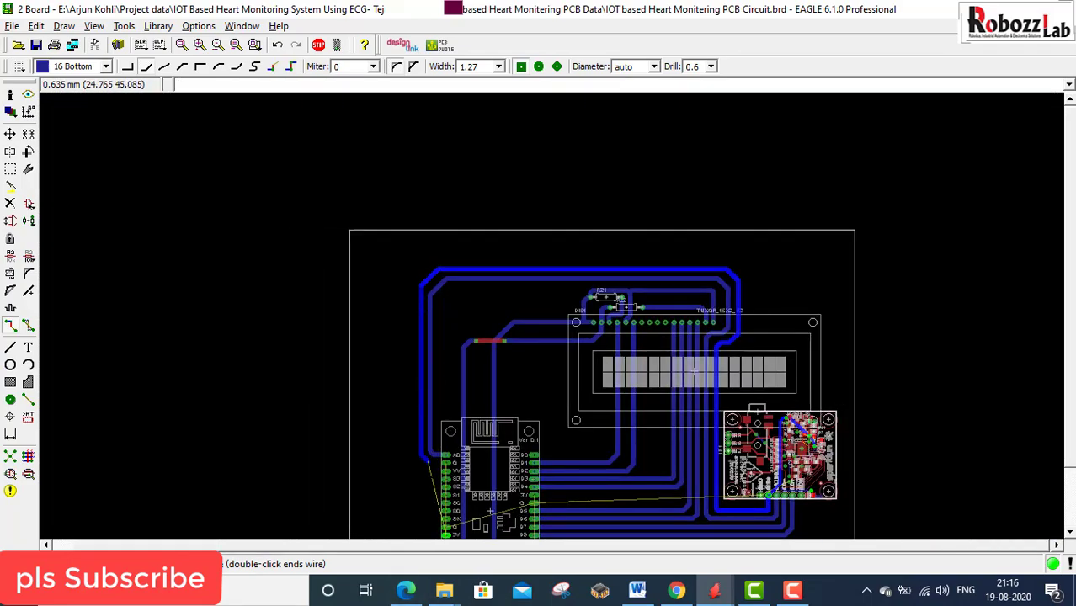
{"action": "scroll", "coordinate": [438, 496], "scroll_direction": "up", "scroll_amount": 2}
{"action": "scroll", "coordinate": [427, 433], "scroll_direction": "down", "scroll_amount": 1}
{"action": "scroll", "coordinate": [432, 436], "scroll_direction": "up", "scroll_amount": 2}
{"action": "scroll", "coordinate": [446, 354], "scroll_direction": "down", "scroll_amount": 2}
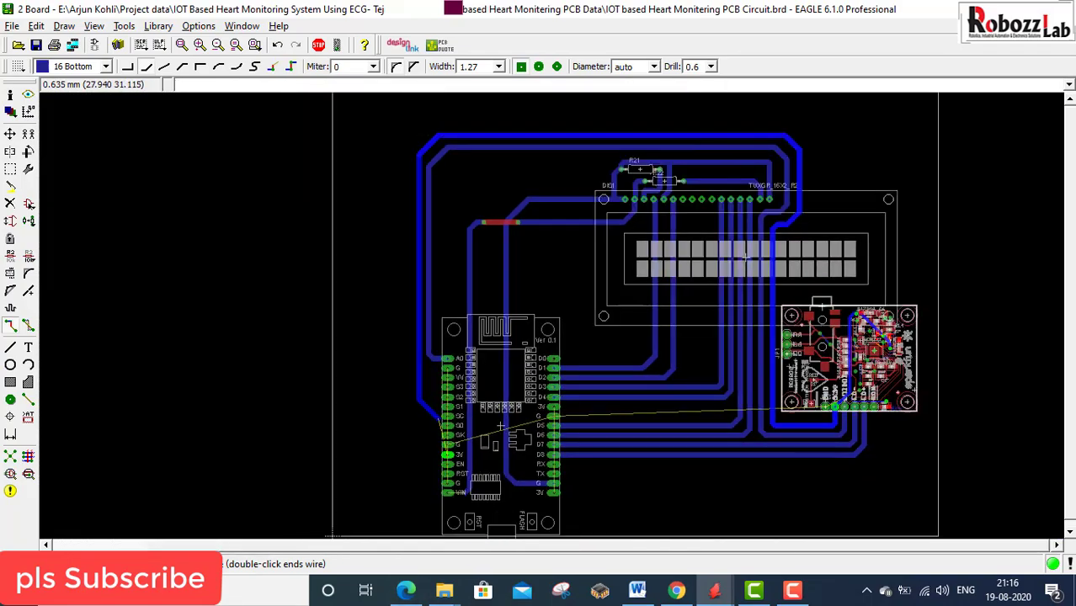
{"action": "scroll", "coordinate": [438, 295], "scroll_direction": "up", "scroll_amount": 4}
{"action": "scroll", "coordinate": [412, 448], "scroll_direction": "up", "scroll_amount": 1}
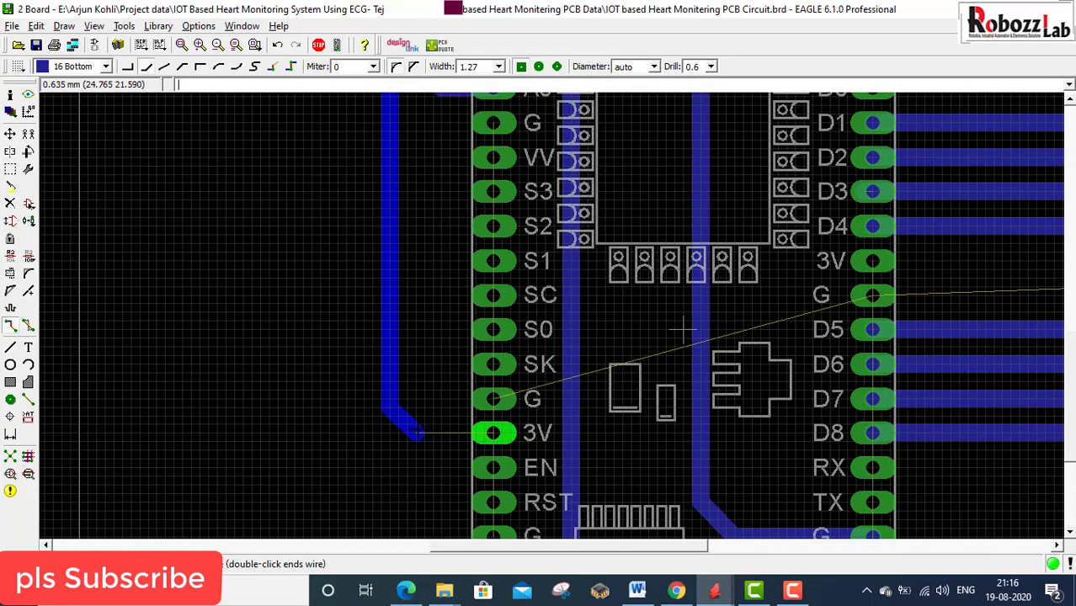
{"action": "double_click", "coordinate": [494, 433]}
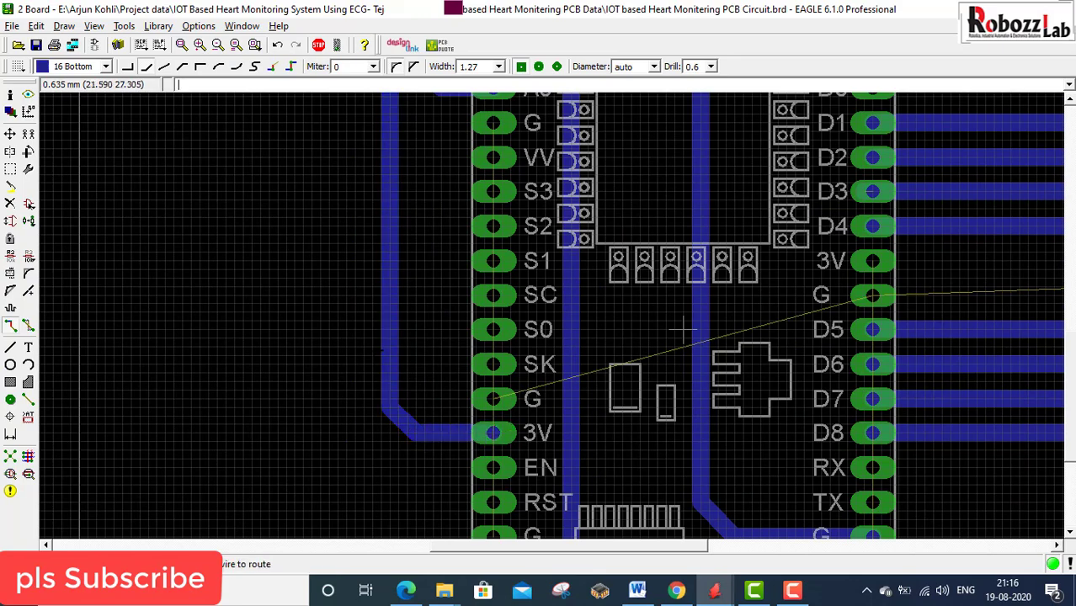
- Start a bottom-layer trace from the sensor's GND pad, ending it as a short stub just below the pad
{"action": "scroll", "coordinate": [371, 349], "scroll_direction": "down", "scroll_amount": 3}
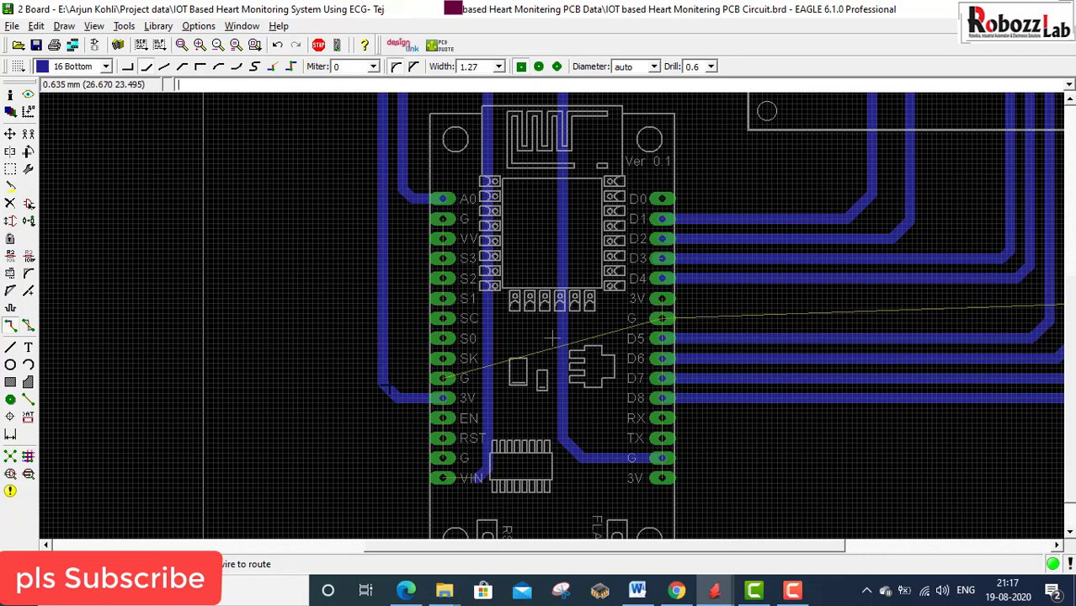
{"action": "scroll", "coordinate": [552, 338], "scroll_direction": "down", "scroll_amount": 3}
{"action": "scroll", "coordinate": [485, 418], "scroll_direction": "down", "scroll_amount": 1}
{"action": "scroll", "coordinate": [485, 418], "scroll_direction": "up", "scroll_amount": 2}
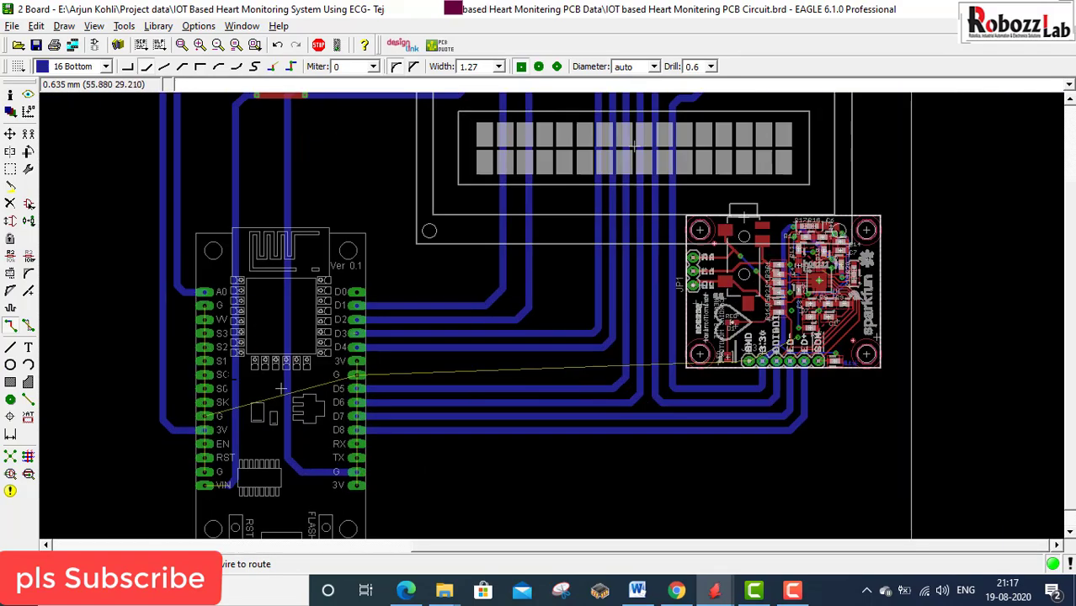
{"action": "scroll", "coordinate": [762, 367], "scroll_direction": "up", "scroll_amount": 5}
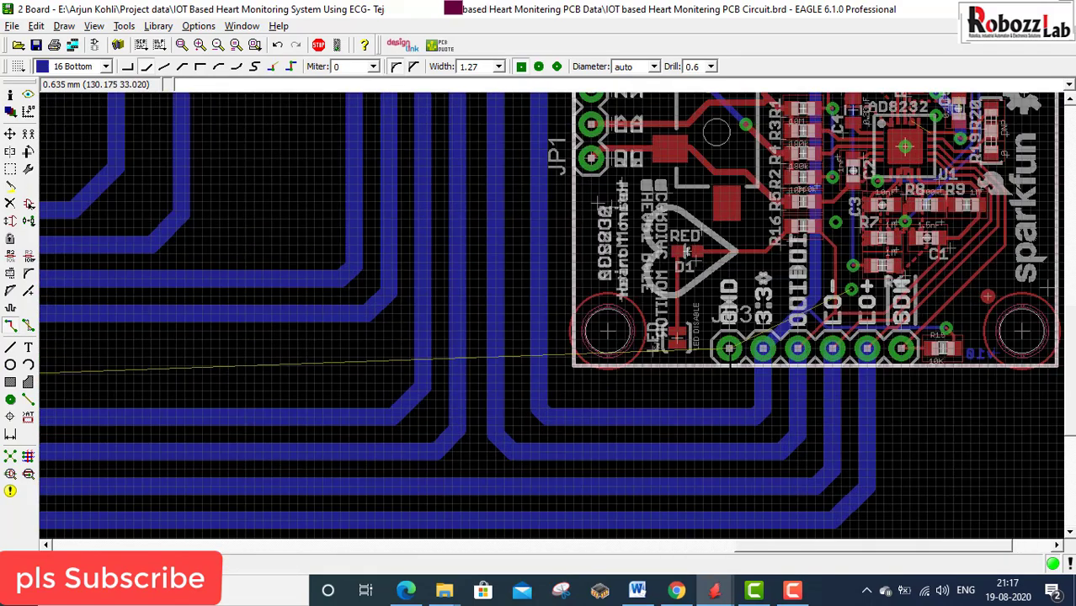
{"action": "left_click", "coordinate": [722, 379]}
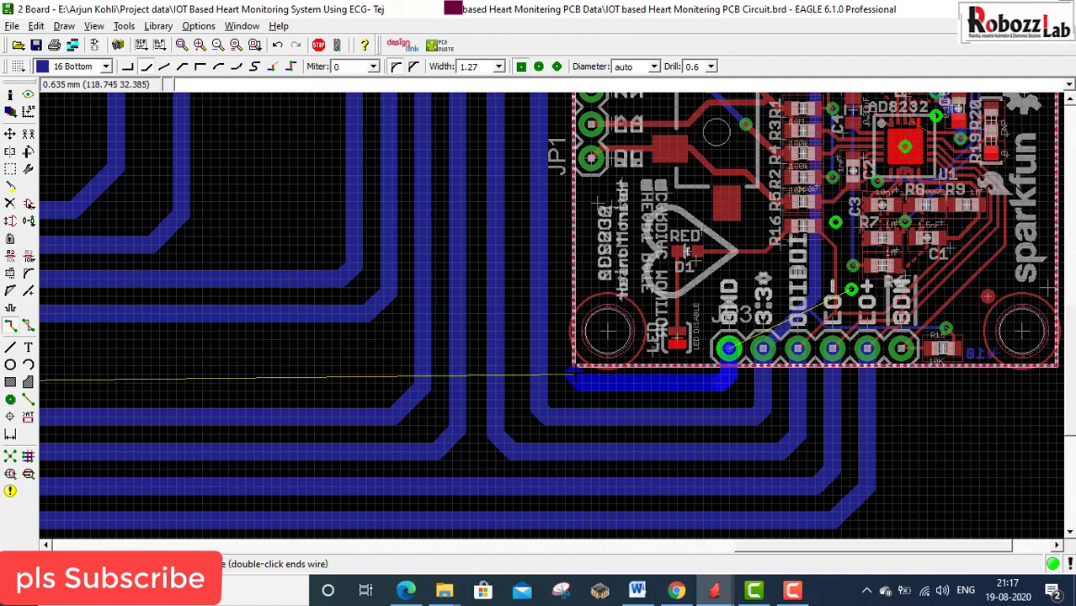
{"action": "scroll", "coordinate": [571, 379], "scroll_direction": "down", "scroll_amount": 3}
{"action": "key", "text": "Escape"}
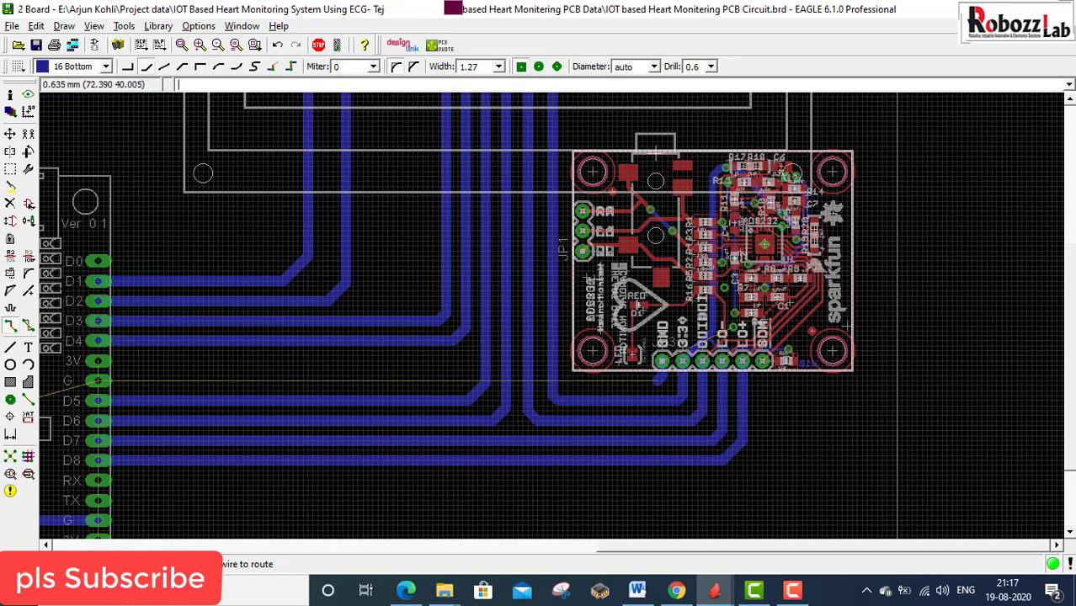
- Group the whole ECG sensor board and move it horizontally away from the module by one pad pitch
{"action": "left_click", "coordinate": [11, 169]}
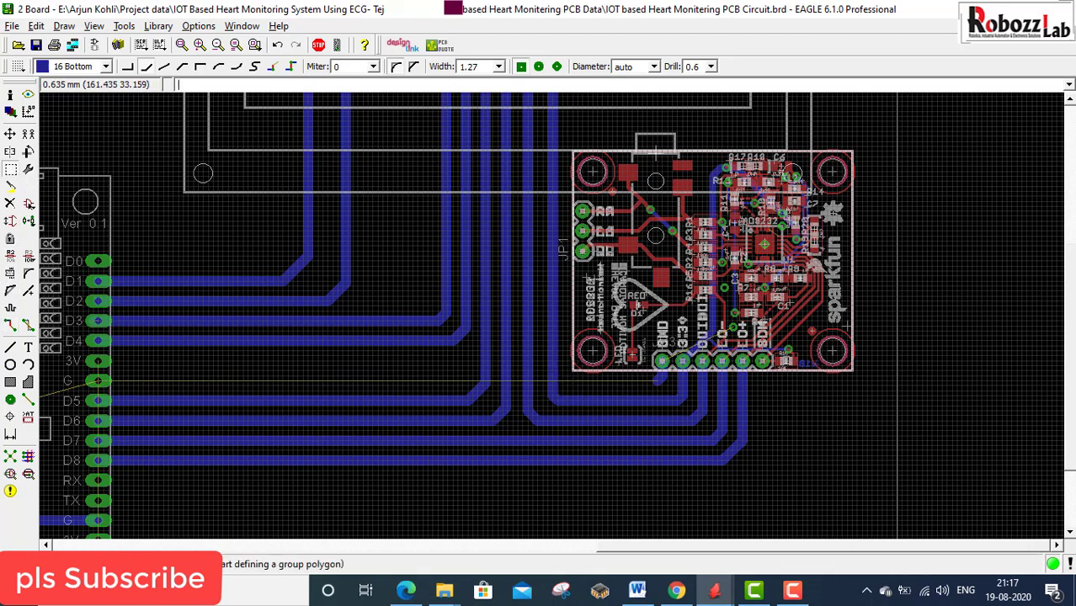
{"action": "left_click_drag", "start_coordinate": [859, 386], "coordinate": [568, 137]}
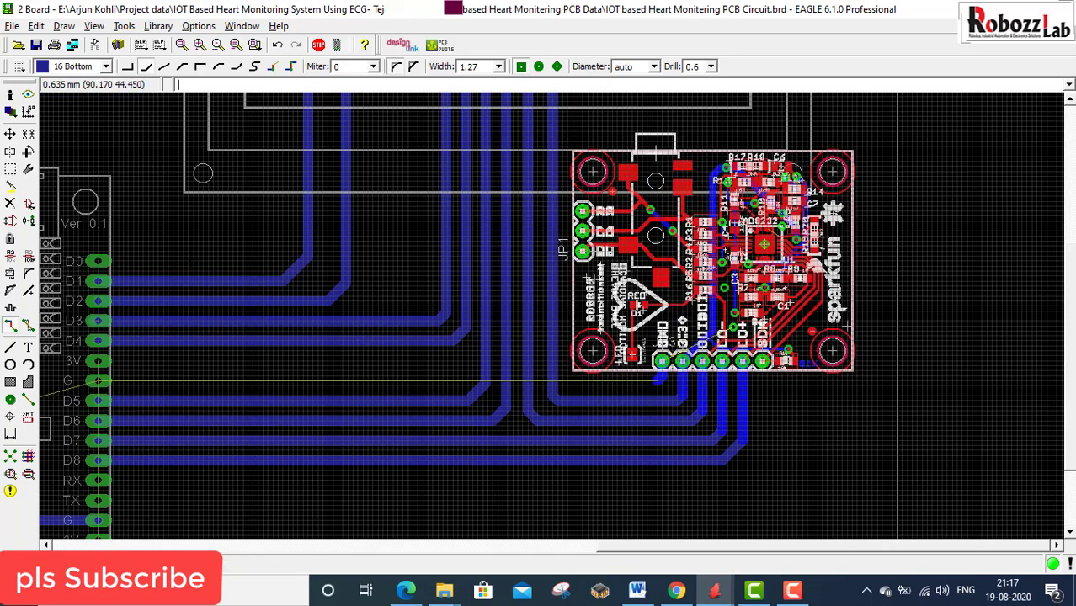
{"action": "left_click", "coordinate": [11, 135]}
{"action": "right_click", "coordinate": [644, 211], "text": "ctrl"}
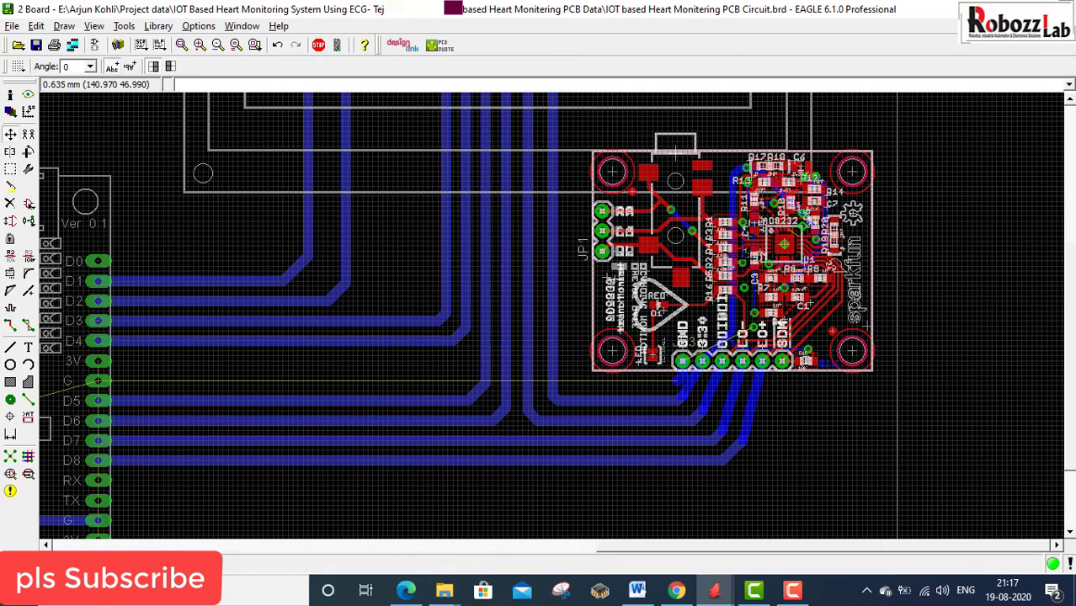
{"action": "left_click", "coordinate": [664, 211]}
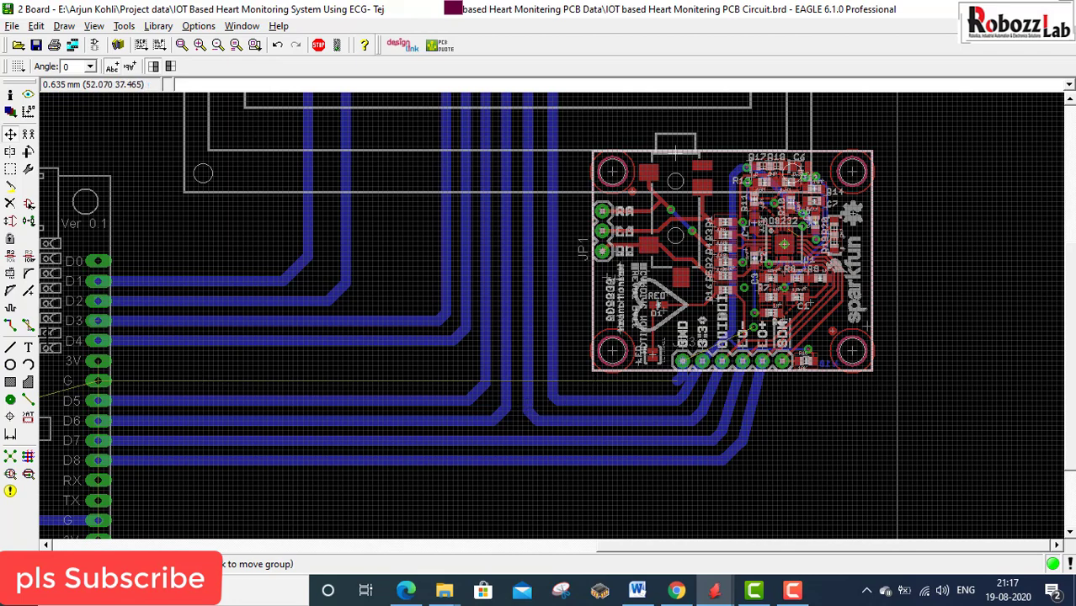
- Rip up the slanted trace segments at the sensor's 3.3V, OUTPUT, LO- and LO+ pads, and save the board
{"action": "left_click", "coordinate": [29, 326]}
{"action": "scroll", "coordinate": [724, 400], "scroll_direction": "up", "scroll_amount": 5}
{"action": "left_click", "coordinate": [653, 348]}
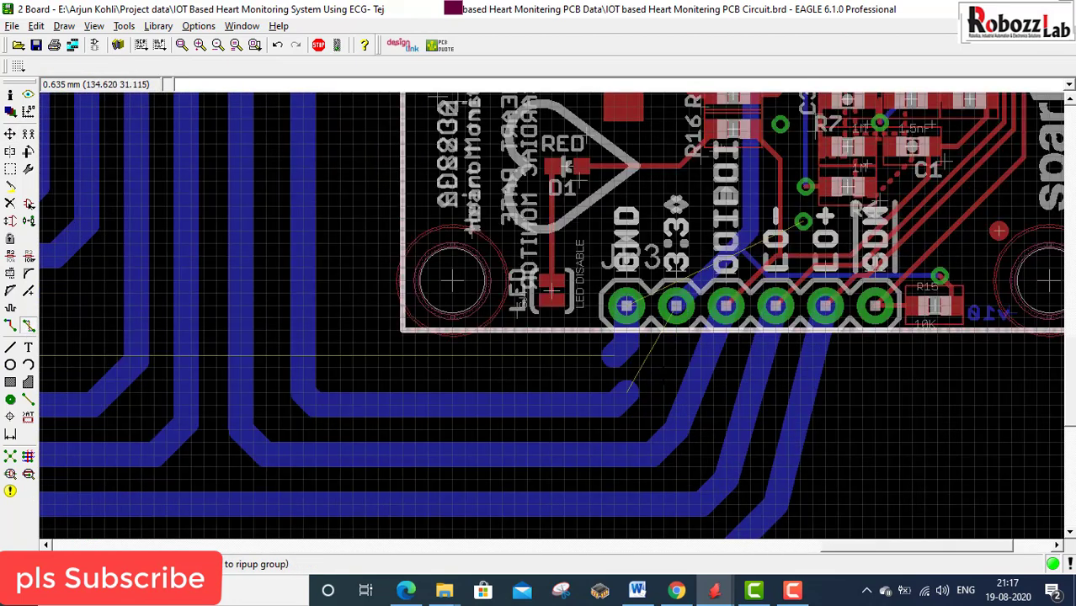
{"action": "left_click", "coordinate": [702, 348]}
{"action": "left_click", "coordinate": [751, 348]}
{"action": "left_click", "coordinate": [801, 347]}
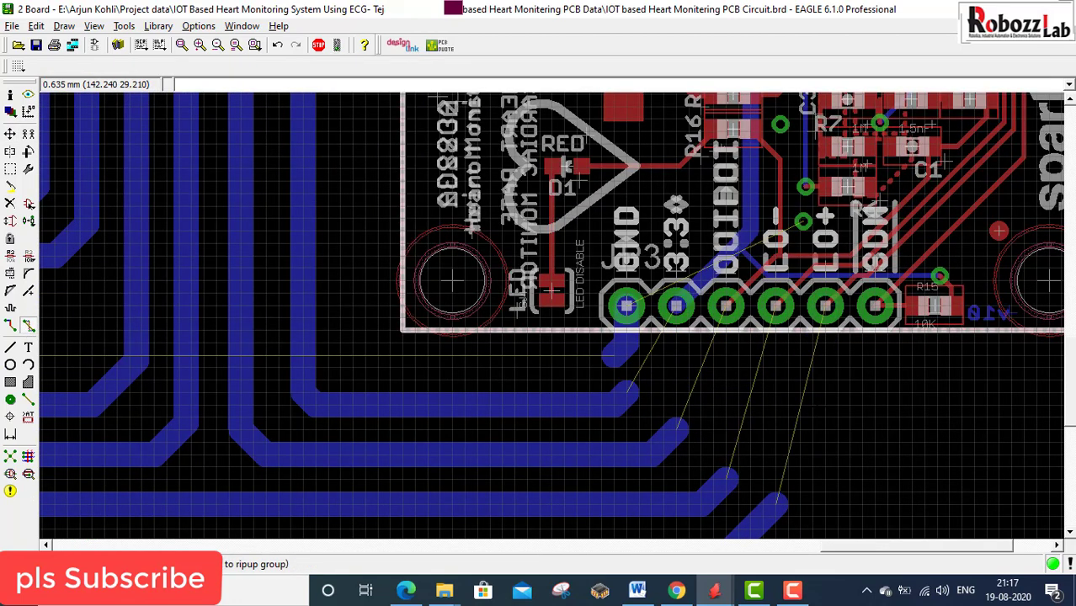
{"action": "left_click", "coordinate": [630, 392]}
{"action": "key", "text": "ctrl+z"}
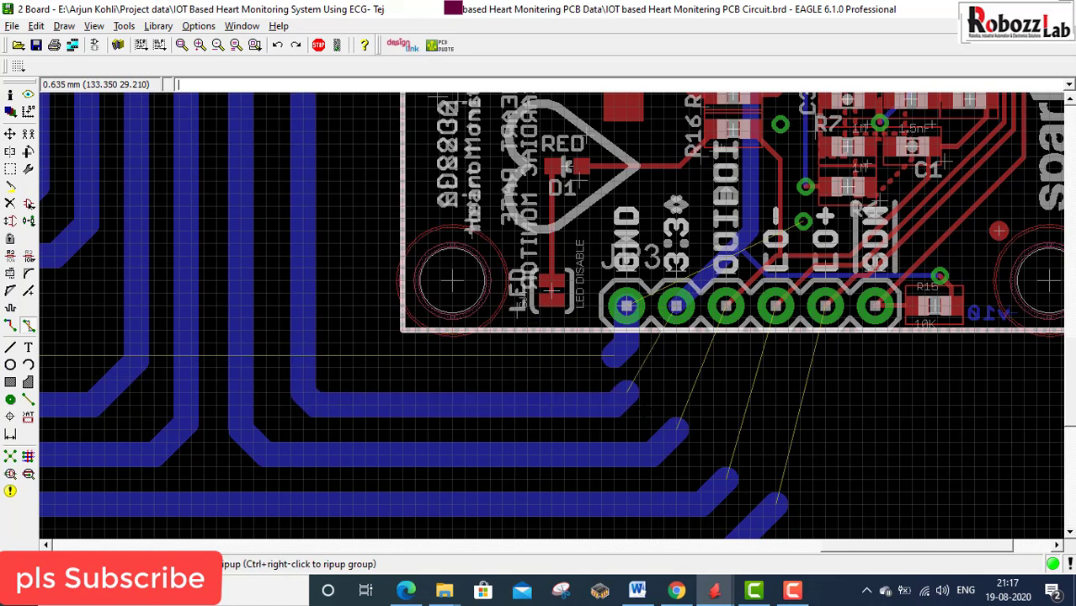
{"action": "key", "text": "ctrl+s"}
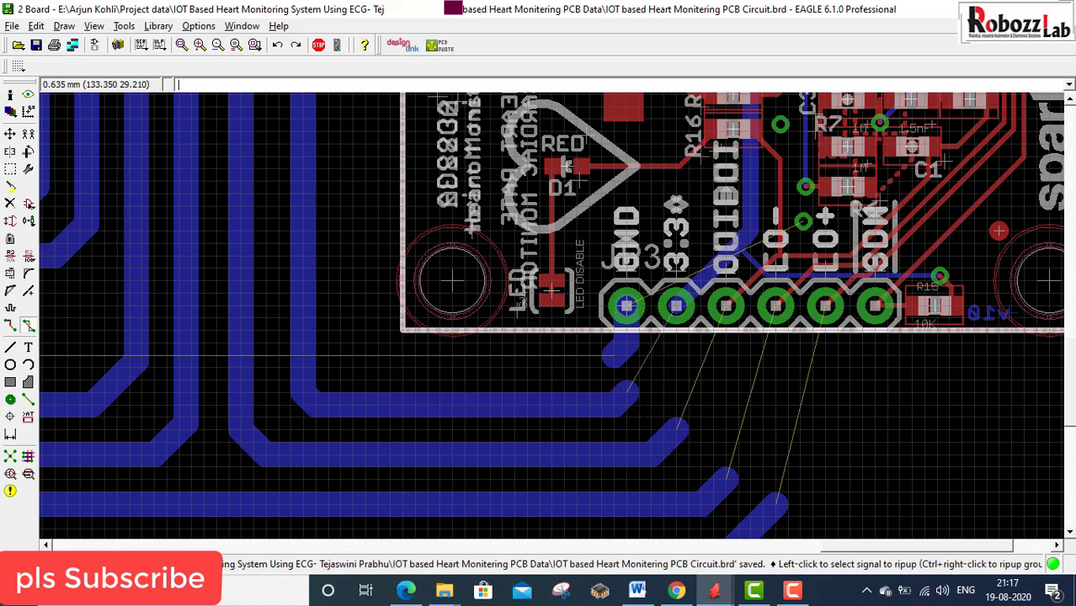
- Rip up the short diagonal ends left on the 3.3V, OUTPUT, LO- and LO+ traces below the sensor
{"action": "left_click", "coordinate": [627, 396]}
{"action": "left_click", "coordinate": [669, 432]}
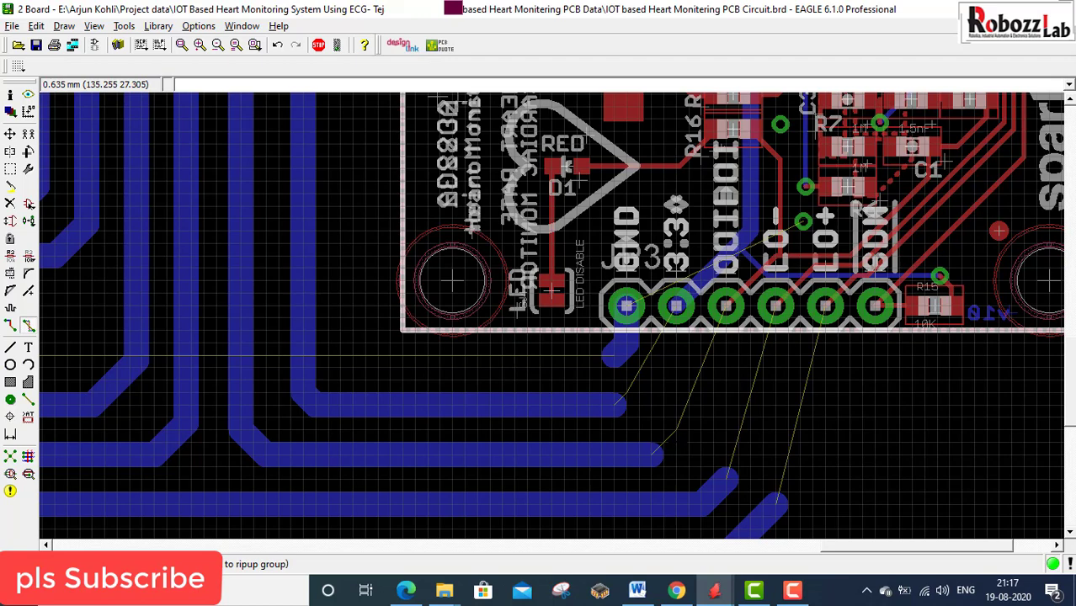
{"action": "left_click", "coordinate": [722, 481]}
{"action": "left_click", "coordinate": [757, 515]}
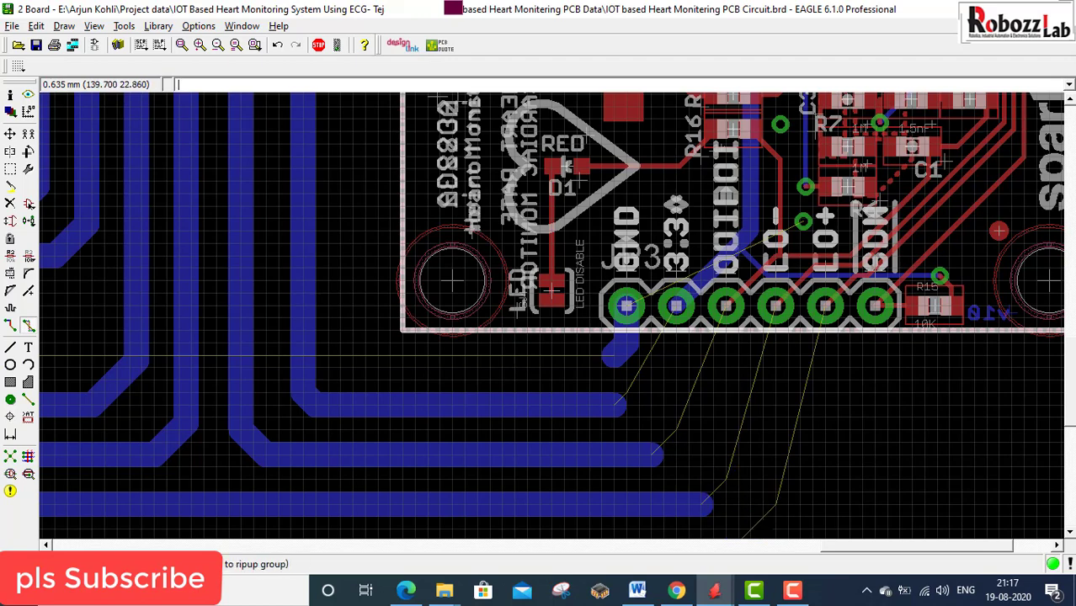
- Reroute the 3.3V and OUTPUT traces on the bottom layer, bending each straight up into its sensor pad
{"action": "left_click", "coordinate": [10, 325]}
{"action": "left_click", "coordinate": [623, 404]}
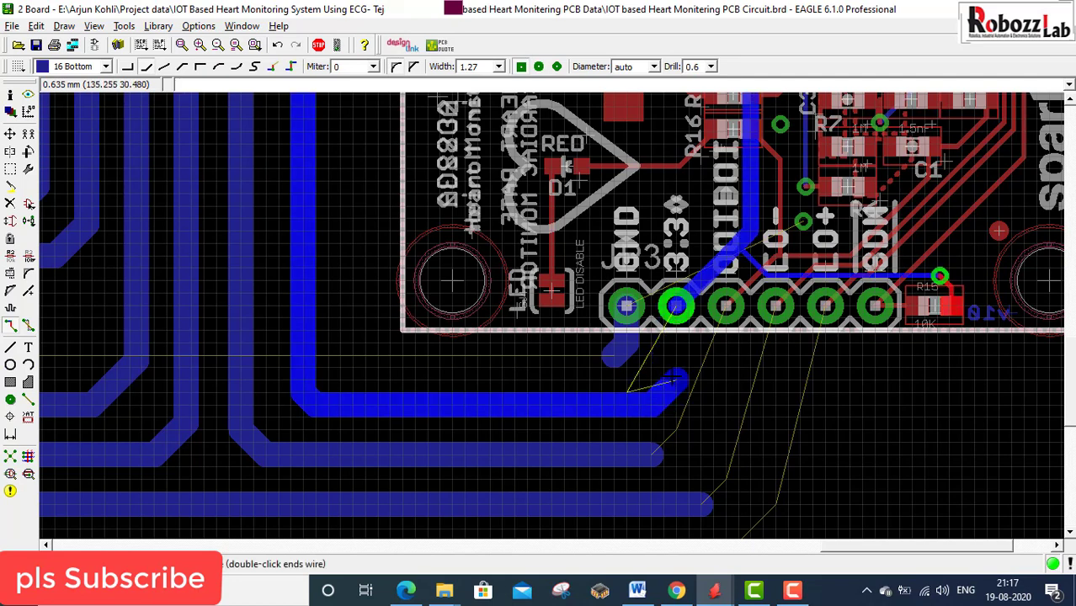
{"action": "left_click", "coordinate": [673, 309]}
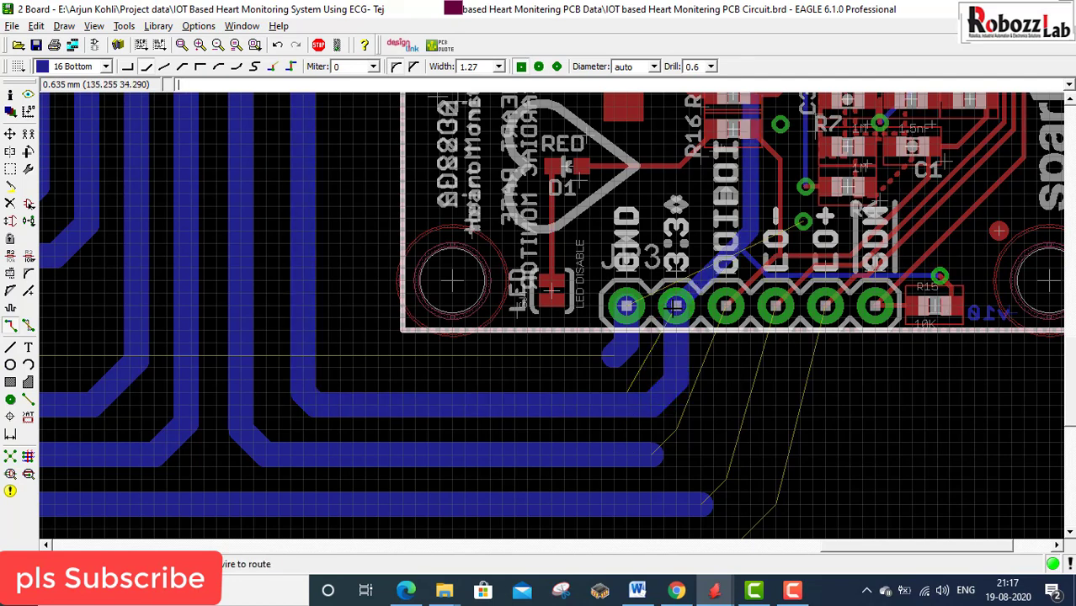
{"action": "left_click", "coordinate": [652, 454]}
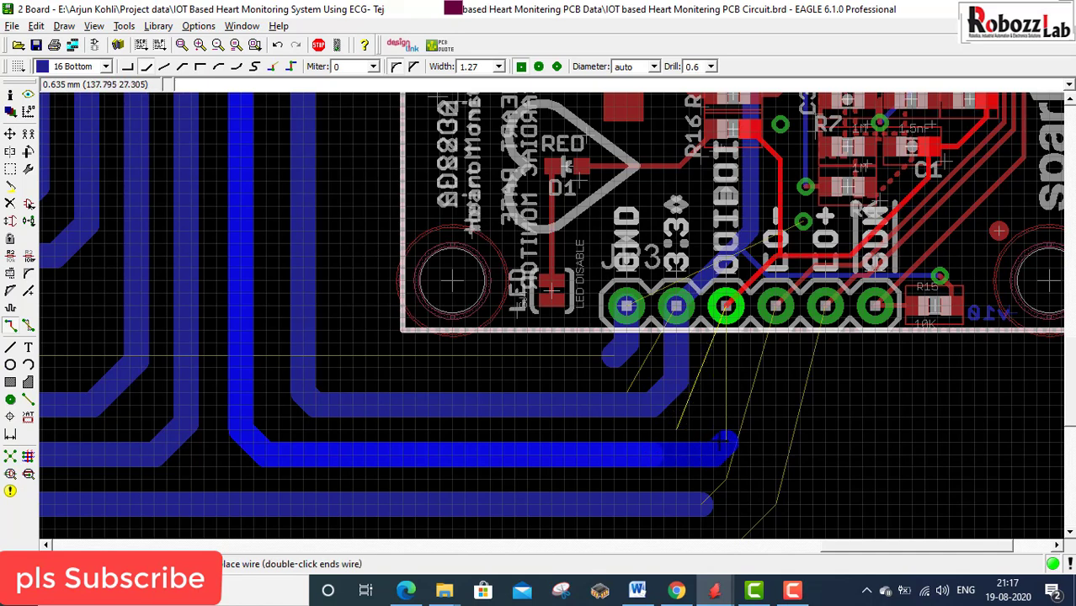
{"action": "left_click", "coordinate": [726, 308]}
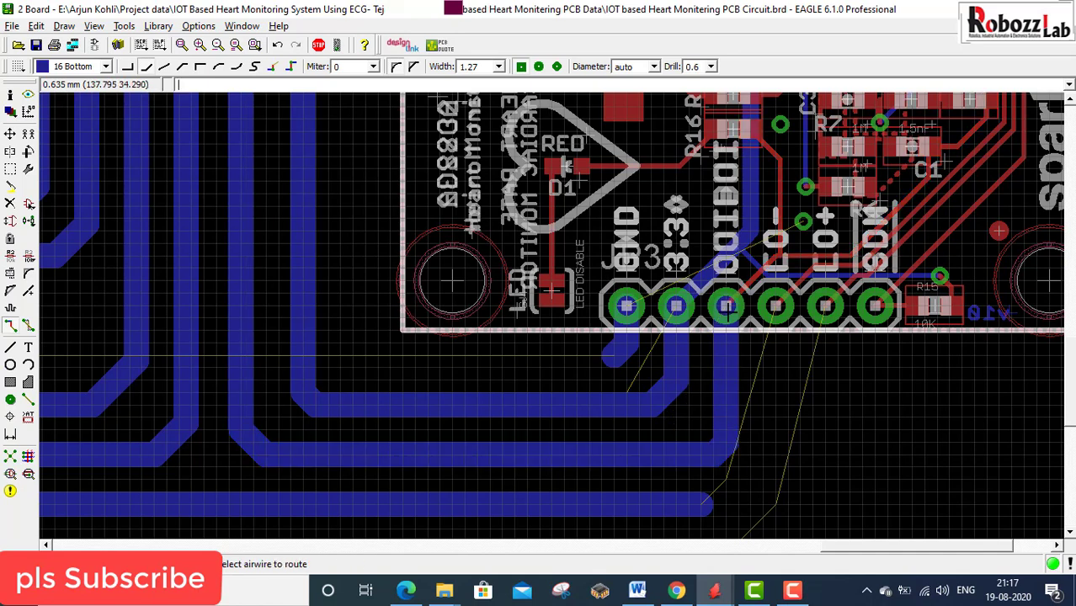
- Extend the LO- and LO+ traces on the bottom layer into their sensor pads with vertical ends, and save the board
{"action": "left_click", "coordinate": [702, 473]}
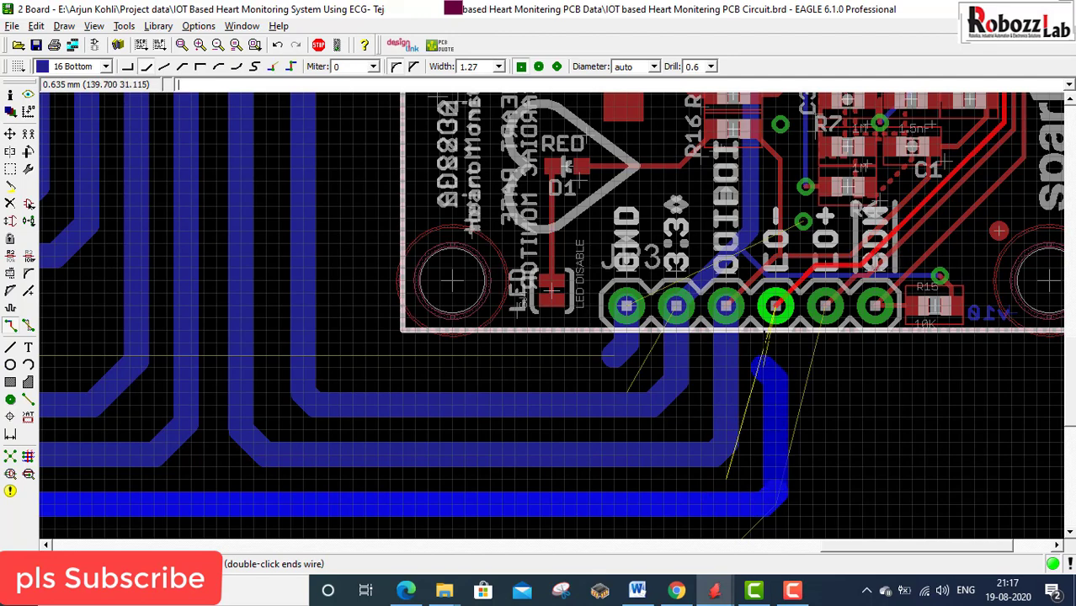
{"action": "left_click", "coordinate": [774, 308]}
{"action": "scroll", "coordinate": [714, 371], "scroll_direction": "down", "scroll_amount": 4}
{"action": "scroll", "coordinate": [717, 463], "scroll_direction": "up", "scroll_amount": 4}
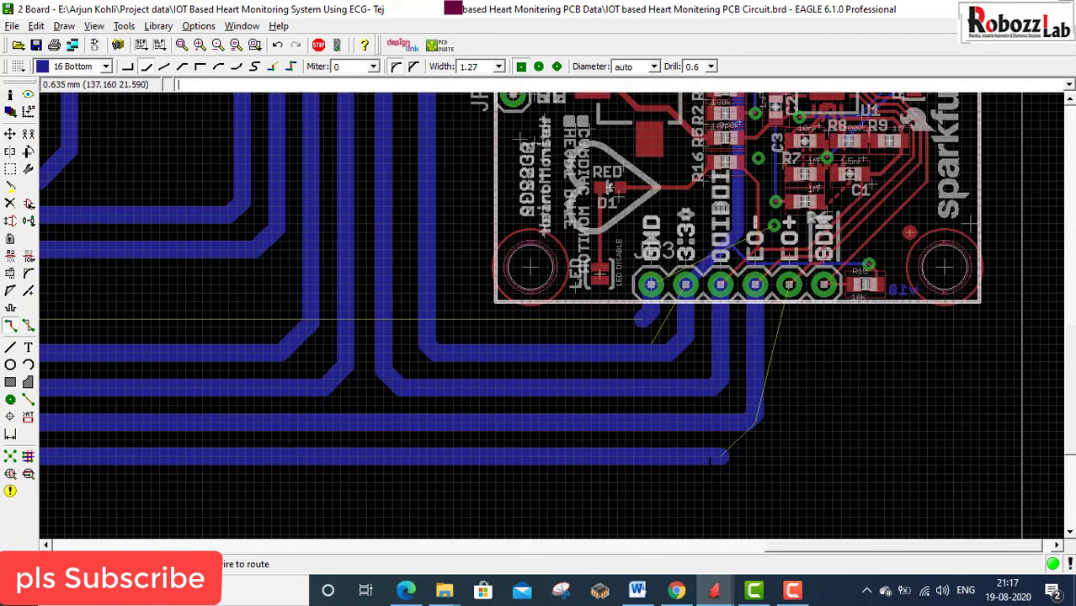
{"action": "left_click", "coordinate": [717, 456]}
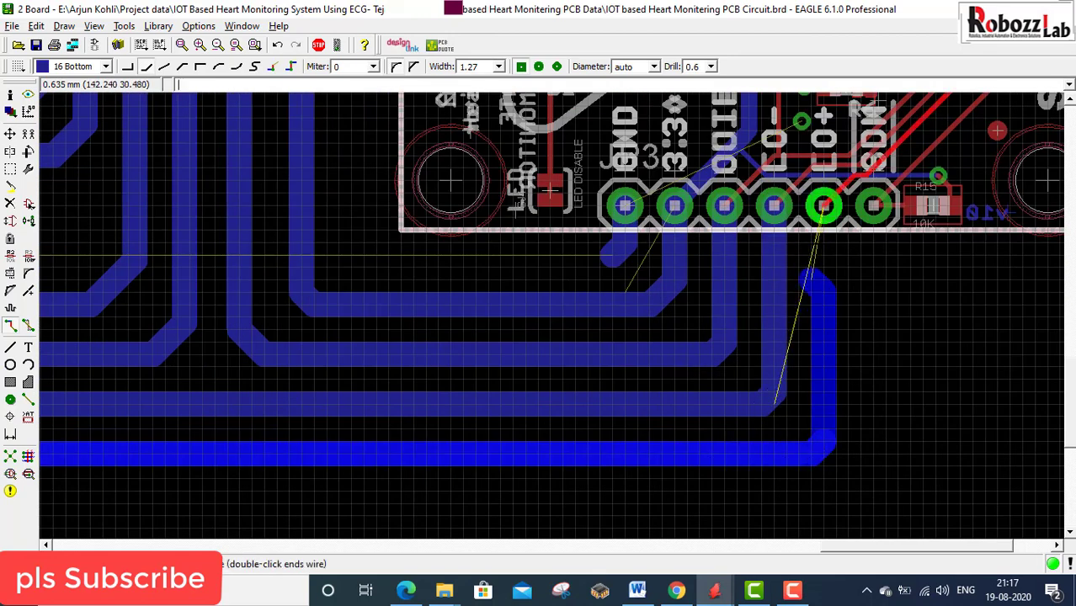
{"action": "left_click", "coordinate": [823, 206]}
{"action": "key", "text": "ctrl+s"}
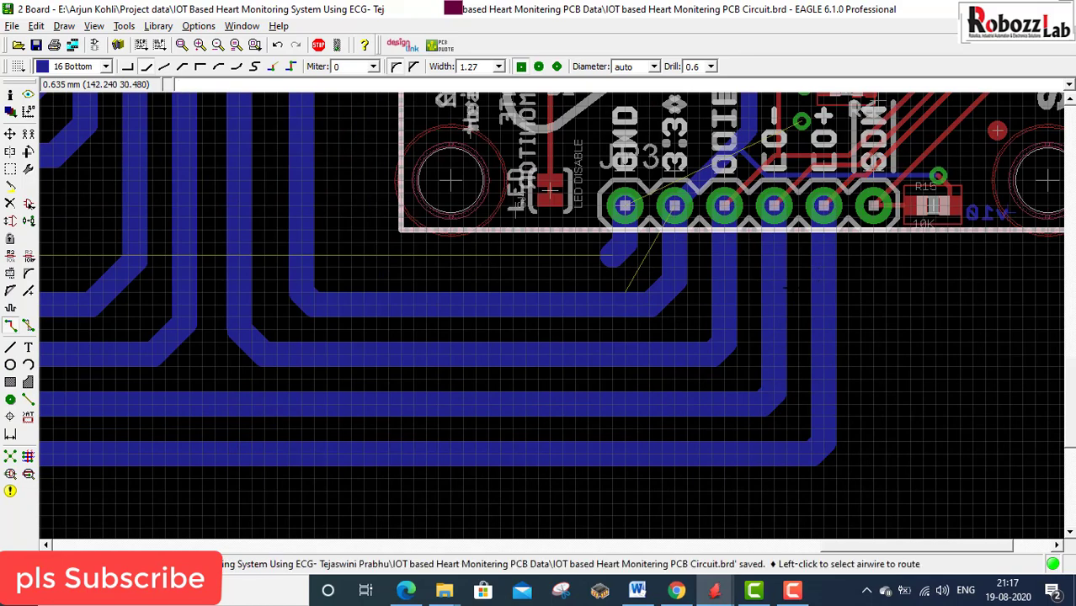
- Recalculate the airwires and run the sensor's GND trace inside the 3.3V trace, up past the sensor and across the LCD area
{"action": "left_click", "coordinate": [11, 455]}
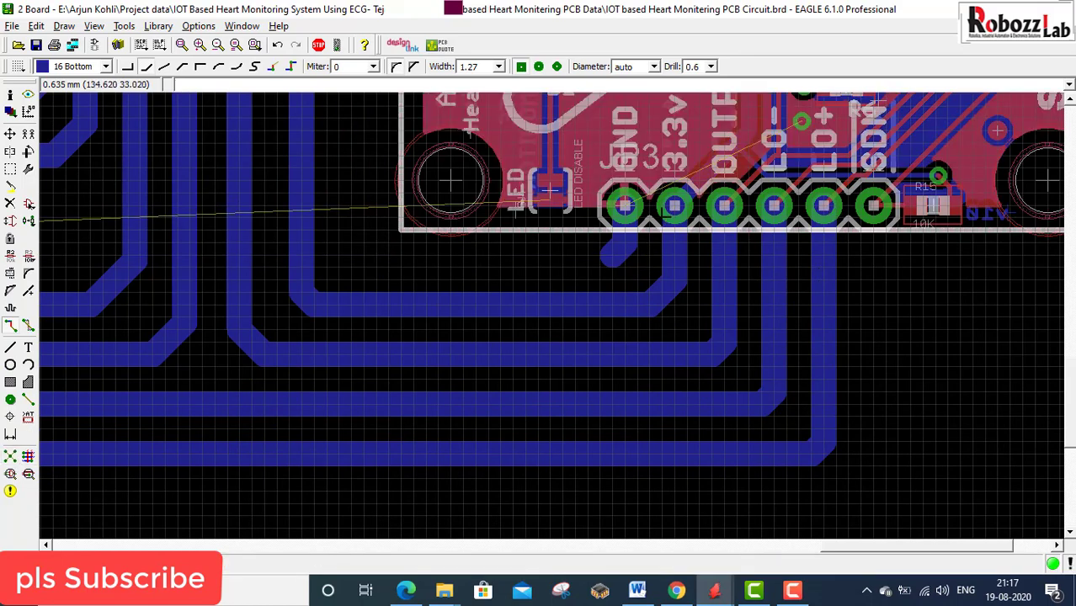
{"action": "scroll", "coordinate": [696, 364], "scroll_direction": "down", "scroll_amount": 2}
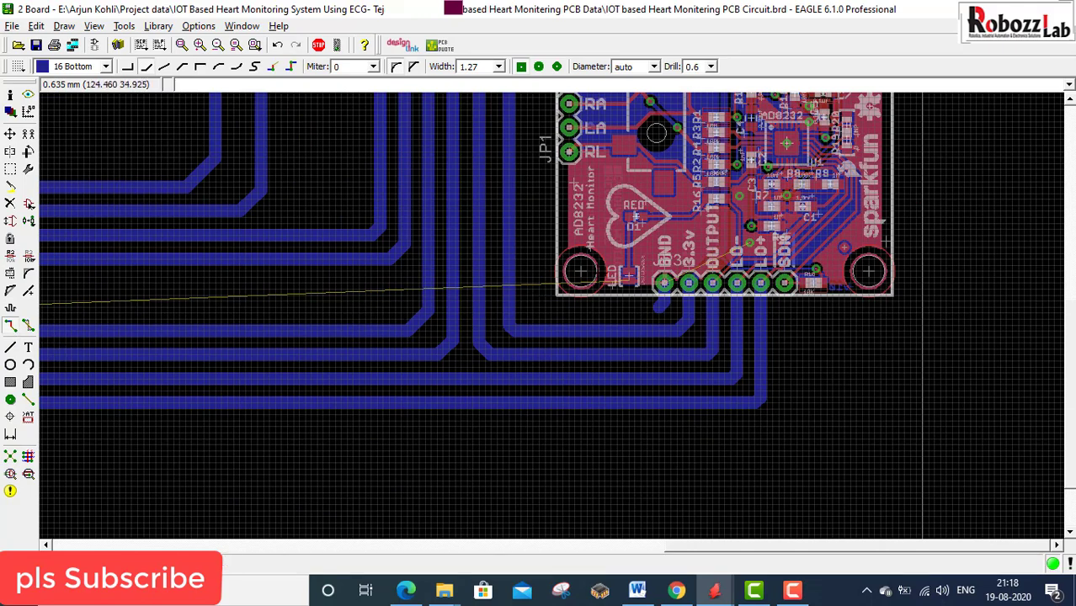
{"action": "scroll", "coordinate": [641, 317], "scroll_direction": "up", "scroll_amount": 2}
{"action": "left_click", "coordinate": [684, 260]}
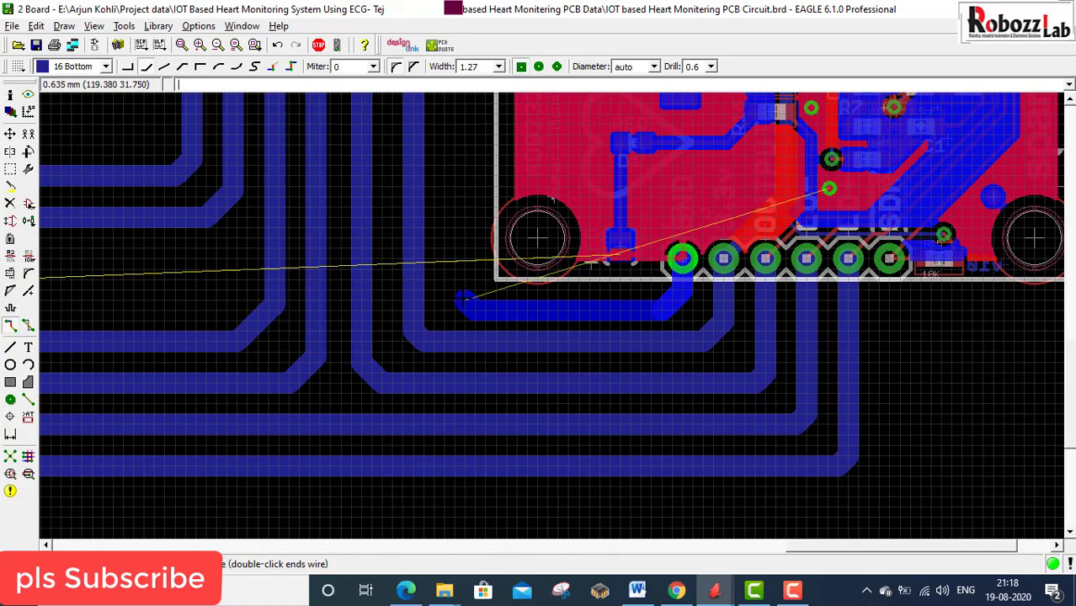
{"action": "scroll", "coordinate": [469, 168], "scroll_direction": "down", "scroll_amount": 5}
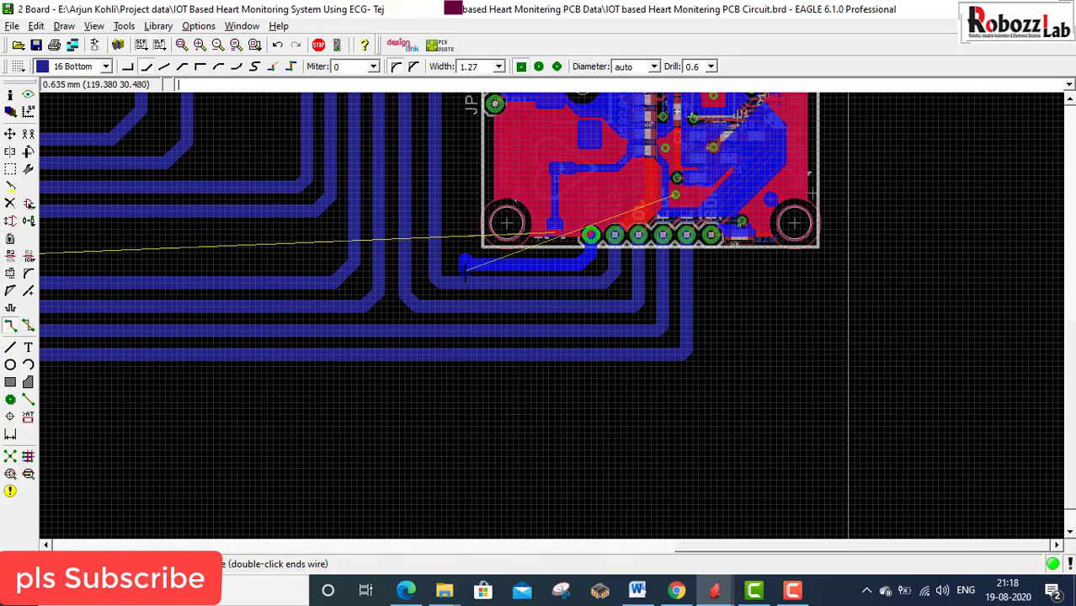
{"action": "scroll", "coordinate": [471, 172], "scroll_direction": "up", "scroll_amount": 2}
{"action": "scroll", "coordinate": [471, 173], "scroll_direction": "down", "scroll_amount": 3}
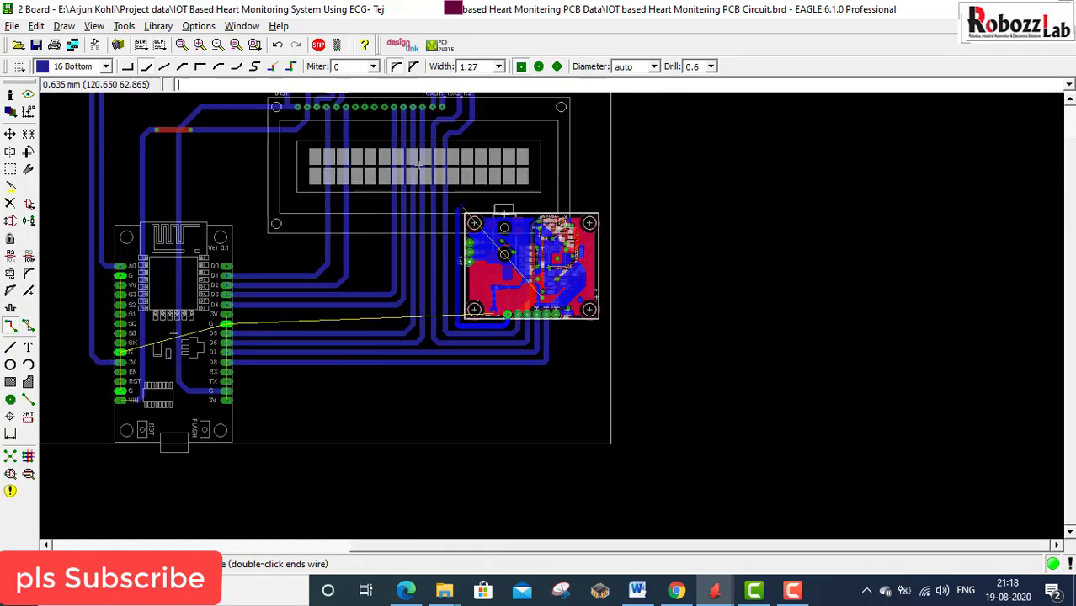
{"action": "scroll", "coordinate": [467, 168], "scroll_direction": "up", "scroll_amount": 4}
{"action": "scroll", "coordinate": [458, 164], "scroll_direction": "up", "scroll_amount": 4}
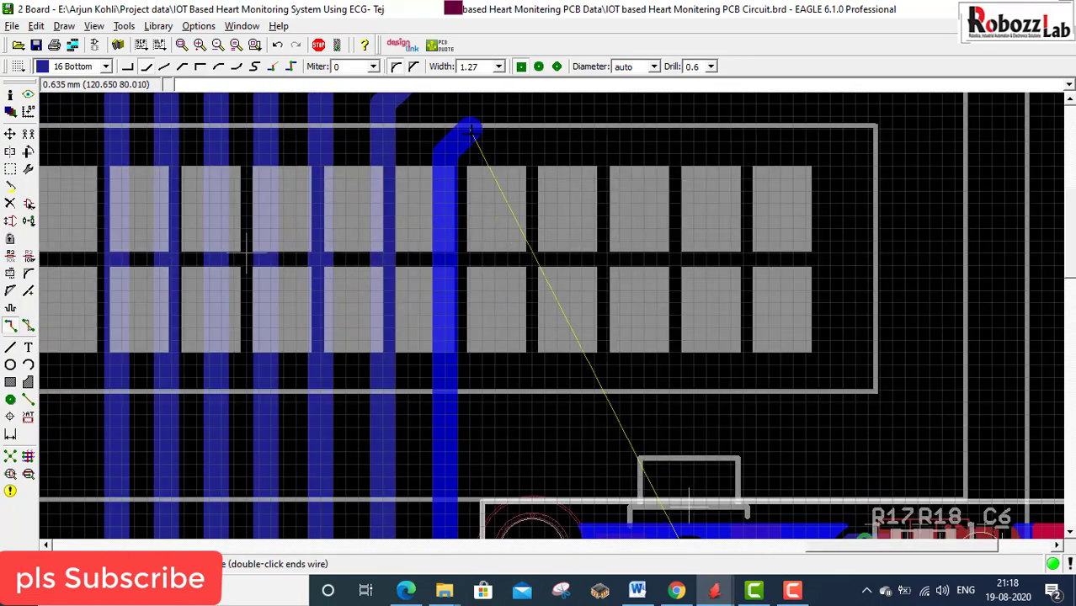
{"action": "scroll", "coordinate": [521, 289], "scroll_direction": "down", "scroll_amount": 3}
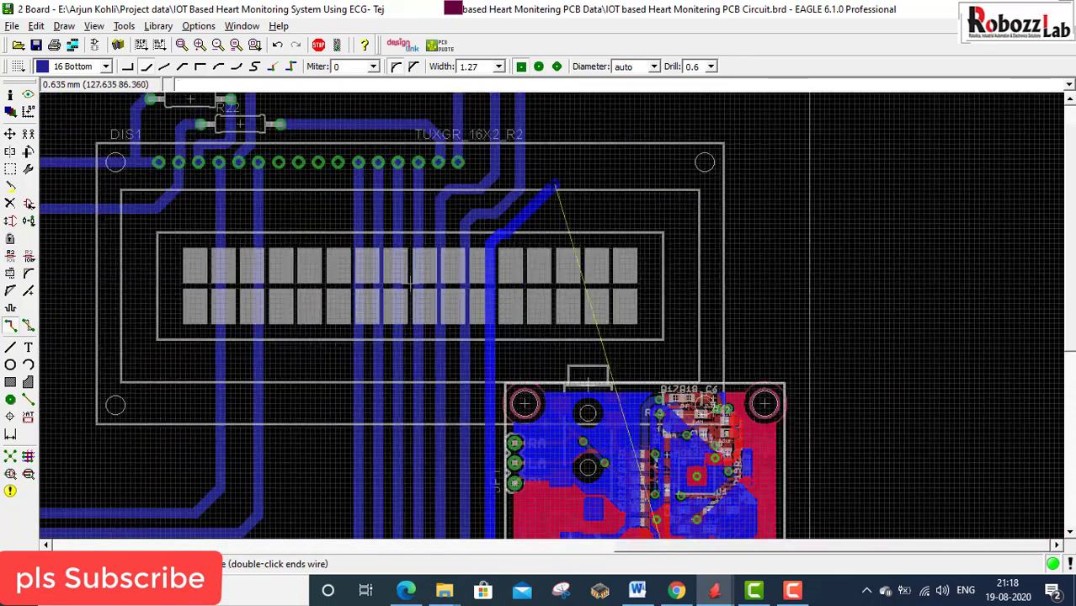
- Carry the GND trace above the existing 3.3V loop and turn it down along the loop's outer side toward the module
{"action": "scroll", "coordinate": [548, 199], "scroll_direction": "down", "scroll_amount": 4}
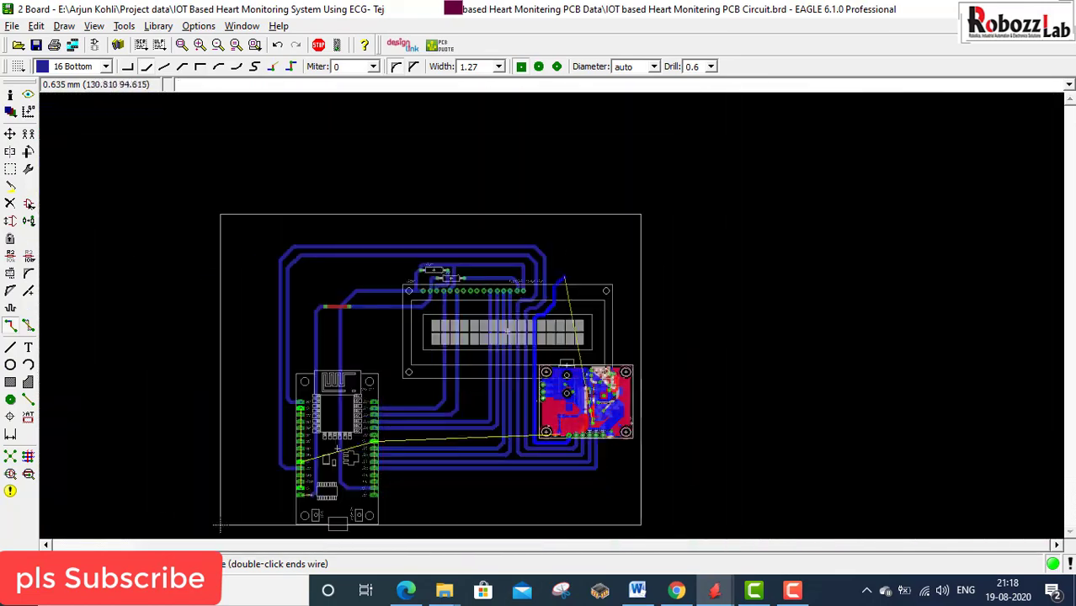
{"action": "scroll", "coordinate": [539, 245], "scroll_direction": "up", "scroll_amount": 5}
{"action": "scroll", "coordinate": [539, 246], "scroll_direction": "down", "scroll_amount": 5}
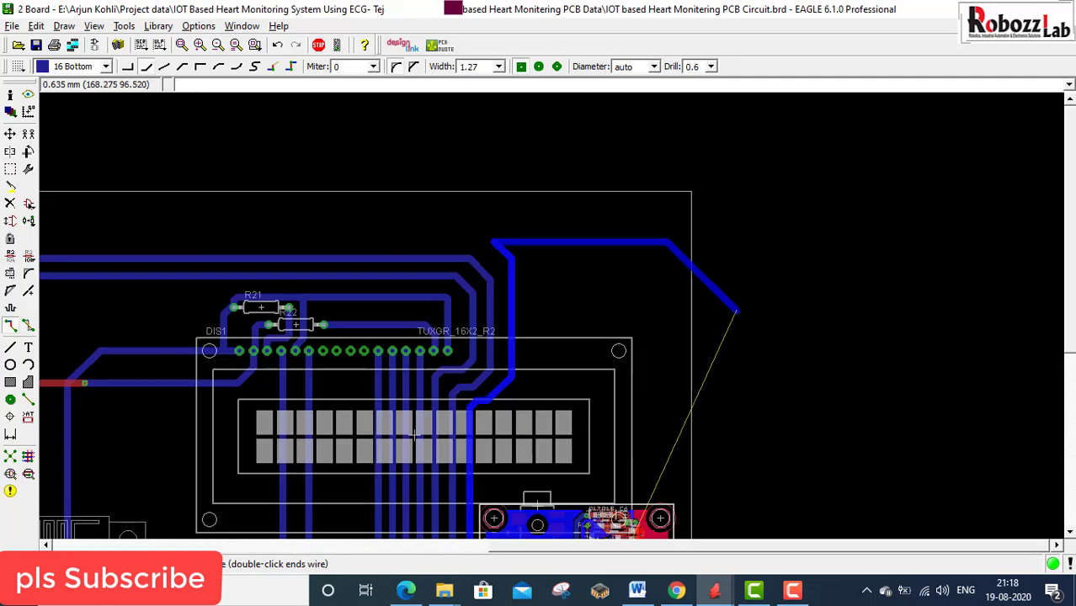
{"action": "scroll", "coordinate": [531, 313], "scroll_direction": "up", "scroll_amount": 5}
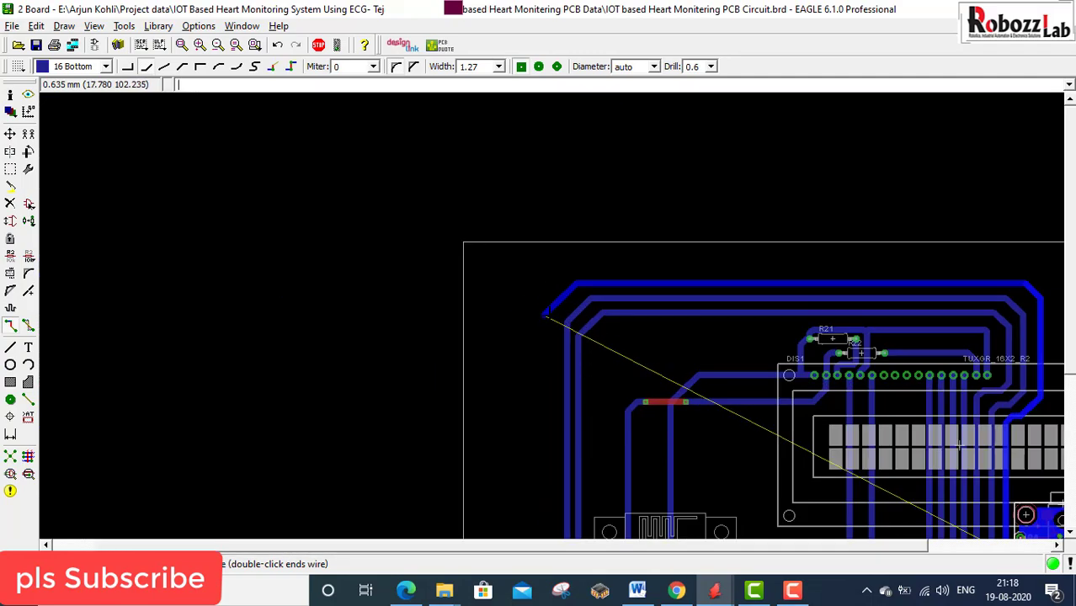
{"action": "scroll", "coordinate": [569, 290], "scroll_direction": "down", "scroll_amount": 4}
{"action": "scroll", "coordinate": [571, 472], "scroll_direction": "up", "scroll_amount": 5}
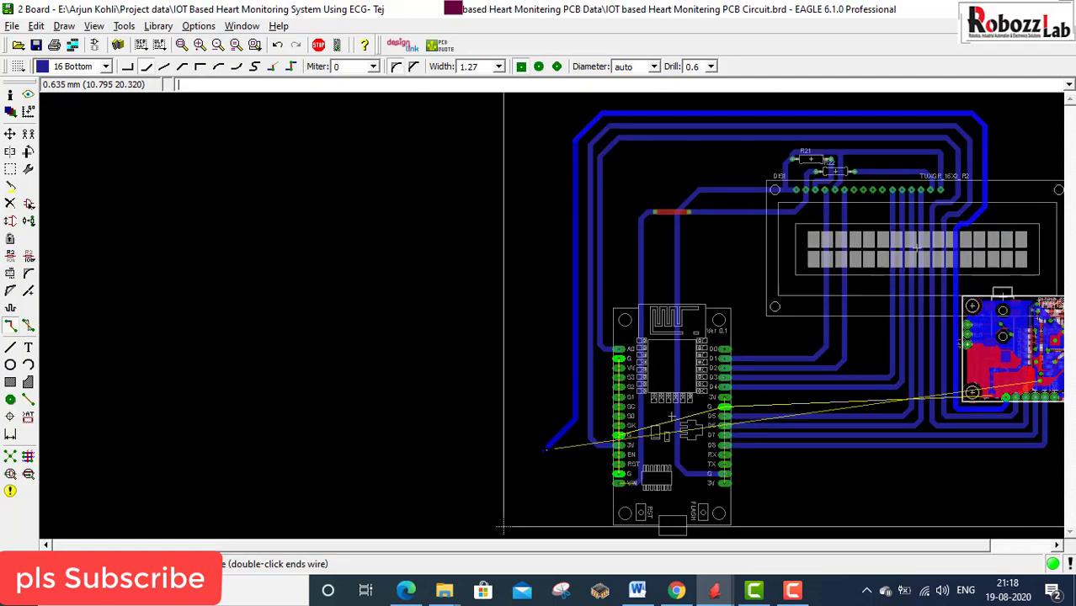
- Finish the GND trace on the module's G pad directly above VIN, closing the last gap, and save the board
{"action": "scroll", "coordinate": [572, 472], "scroll_direction": "up", "scroll_amount": 3}
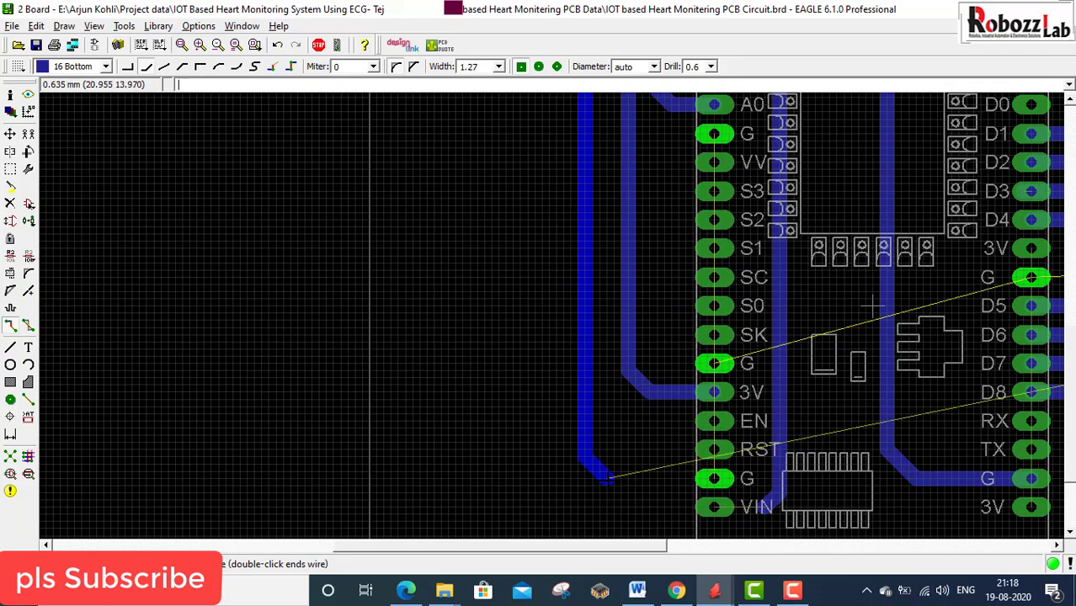
{"action": "left_click", "coordinate": [606, 478]}
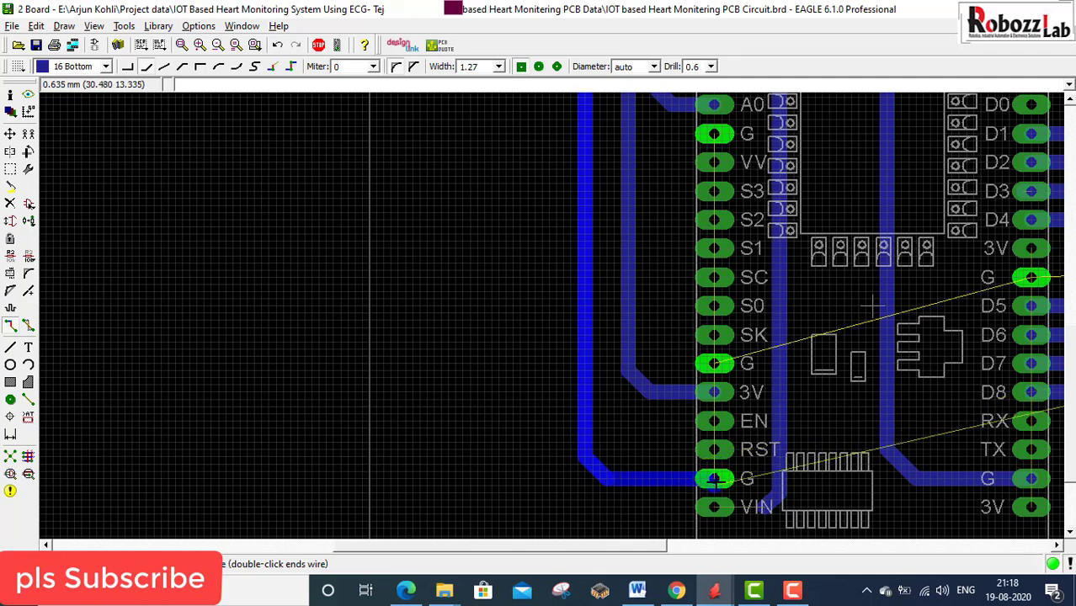
{"action": "left_click", "coordinate": [714, 479]}
{"action": "key", "text": "Escape"}
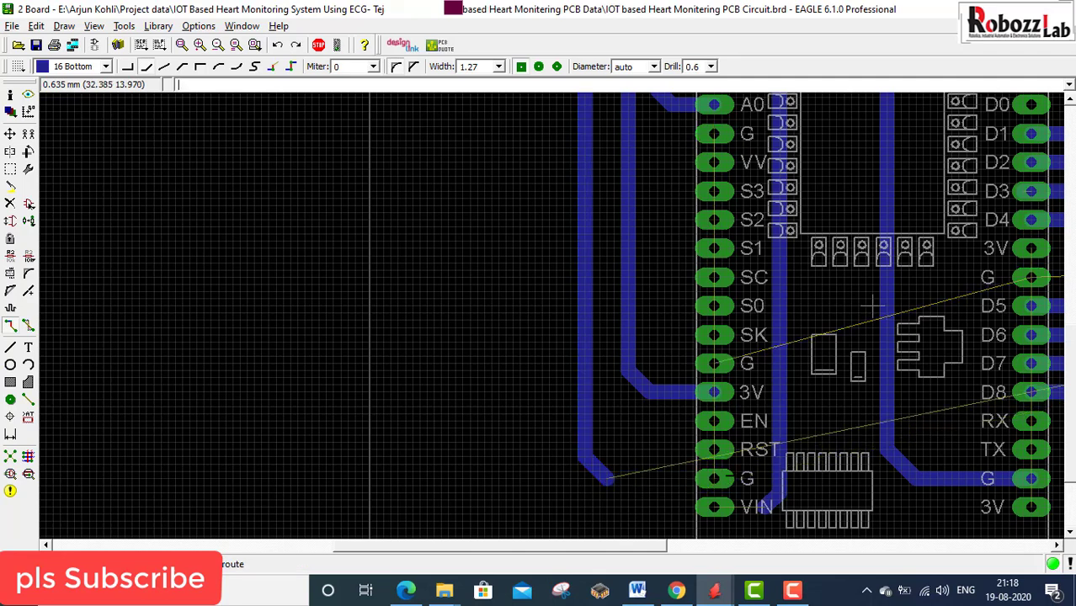
{"action": "left_click", "coordinate": [714, 478]}
{"action": "left_click", "coordinate": [610, 477]}
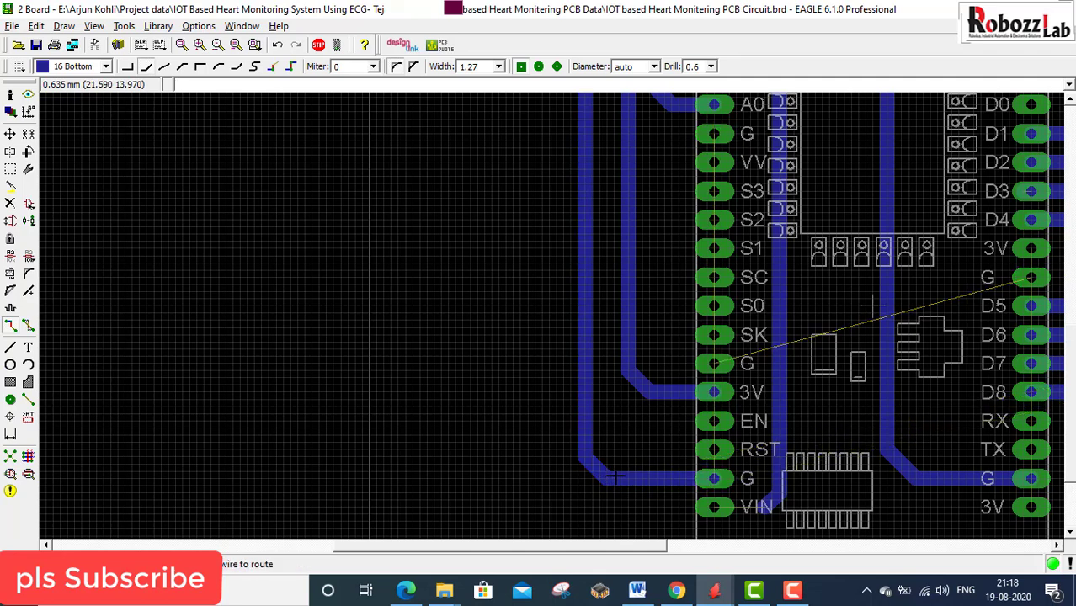
{"action": "key", "text": "ctrl+s"}
- Complete the short bottom-layer connection from the existing trace to the module's VIN pad, and save the board
{"action": "left_click", "coordinate": [729, 358]}
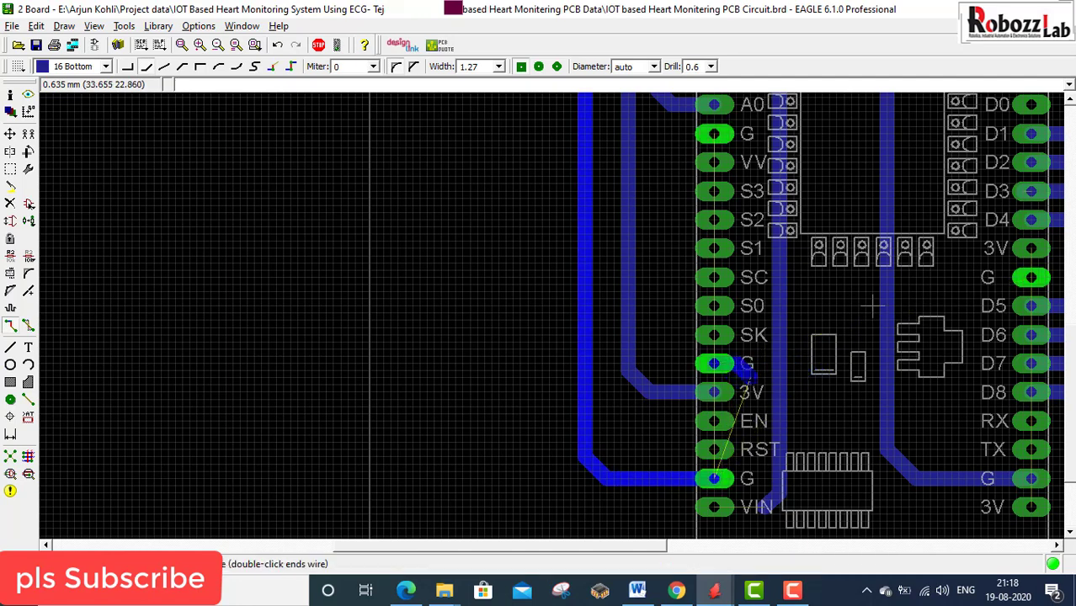
{"action": "key", "text": "Escape"}
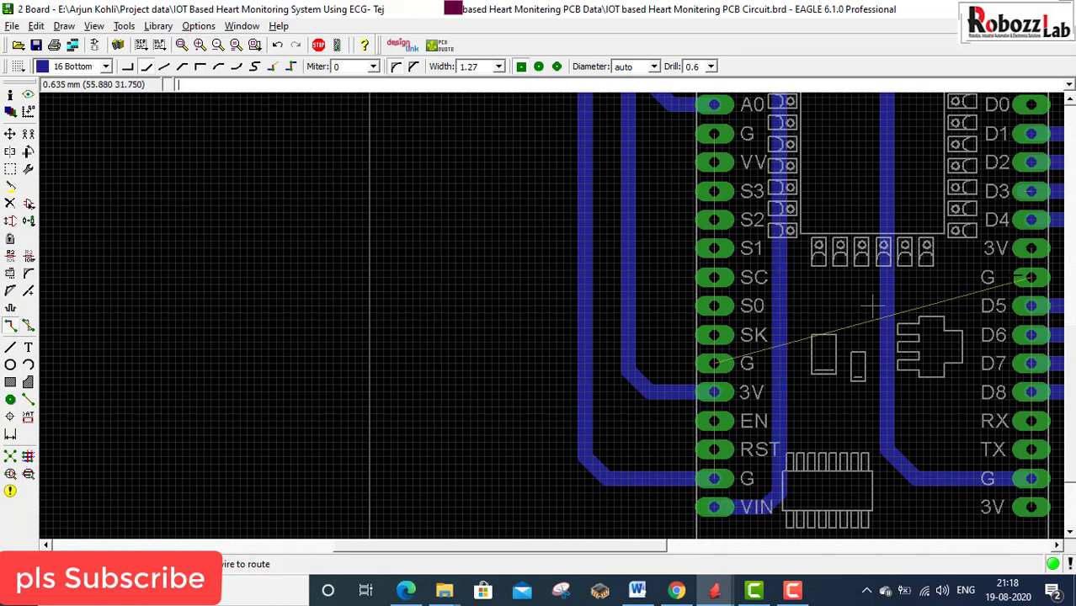
{"action": "scroll", "coordinate": [875, 307], "scroll_direction": "down", "scroll_amount": 1}
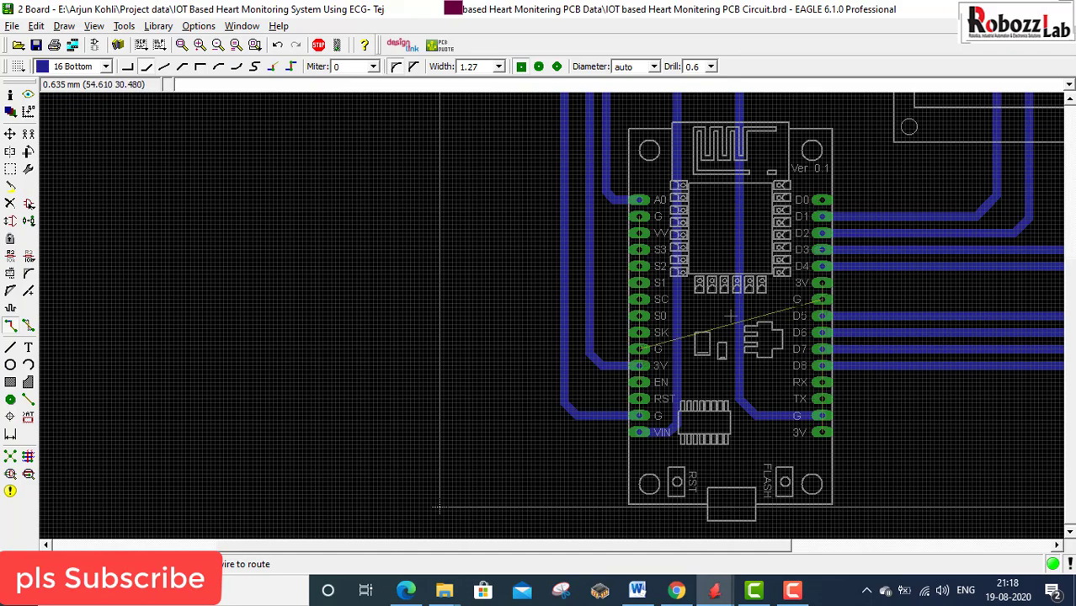
{"action": "scroll", "coordinate": [440, 508], "scroll_direction": "down", "scroll_amount": 3}
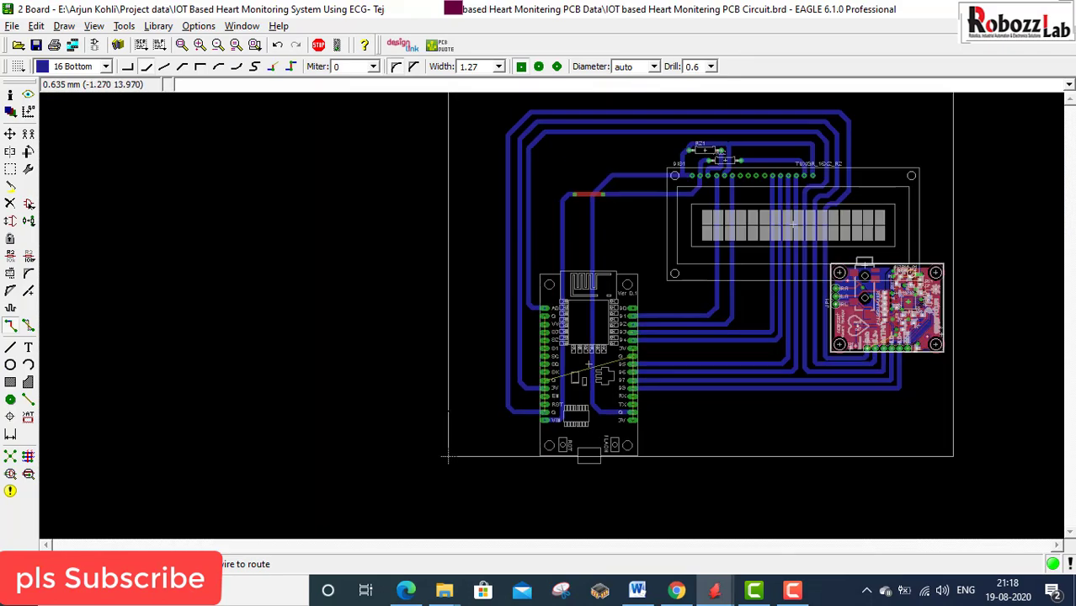
{"action": "key", "text": "ctrl+s"}
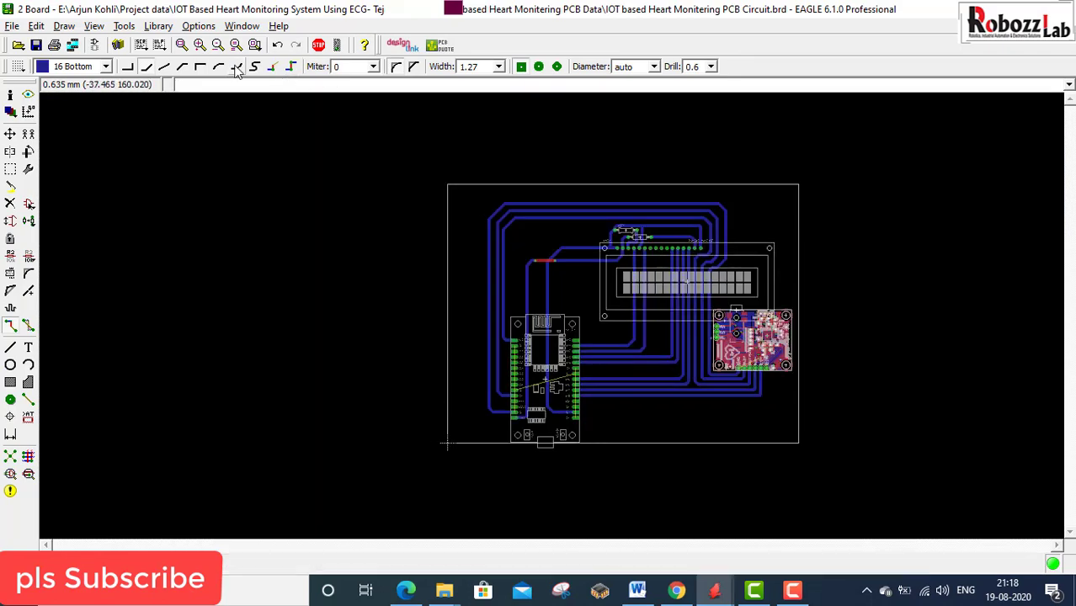
- Group the LCD, both resistors and the upper trace sections, and move the group straight down toward the module and sensor
{"action": "left_click", "coordinate": [182, 45]}
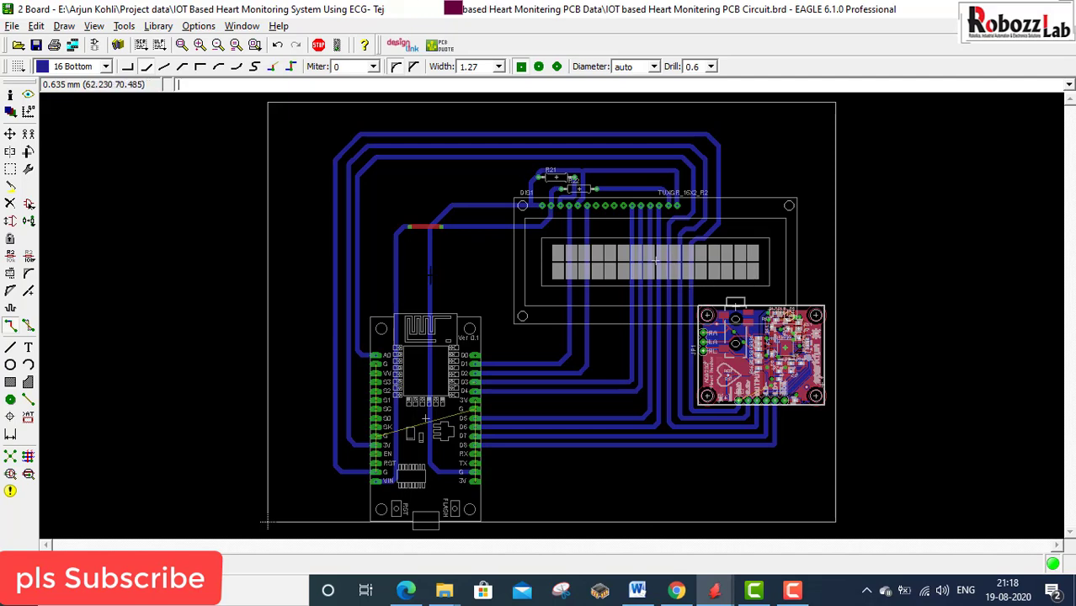
{"action": "left_click", "coordinate": [10, 169]}
{"action": "left_click_drag", "start_coordinate": [310, 121], "coordinate": [835, 290]}
{"action": "left_click", "coordinate": [10, 136]}
{"action": "right_click", "coordinate": [632, 215], "text": "ctrl"}
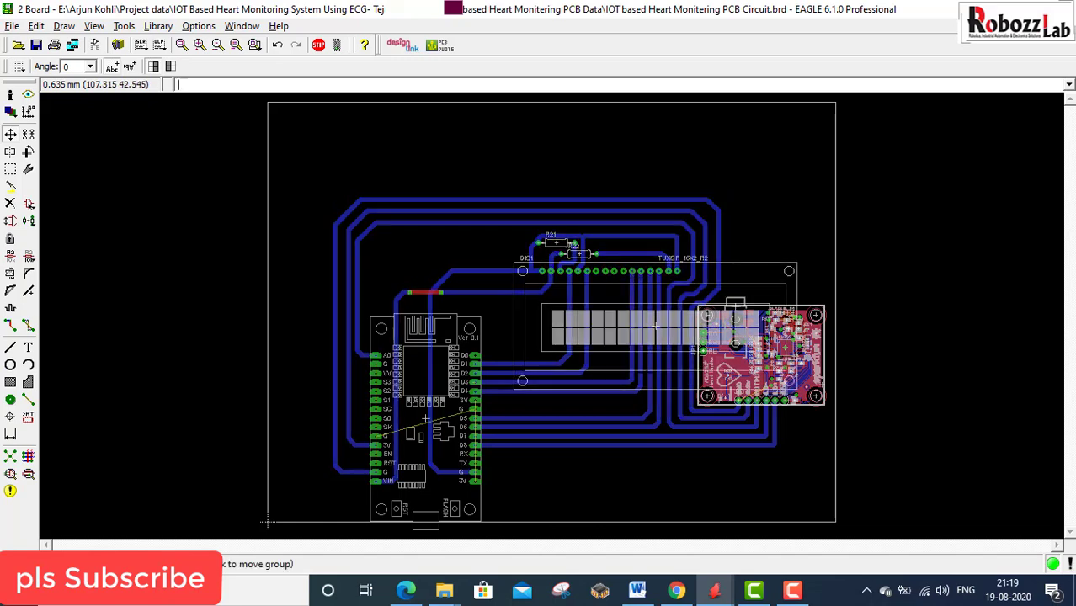
- Move the board outline's upper edge down to just above the outermost trace, save the board and fit it in view
{"action": "scroll", "coordinate": [644, 370], "scroll_direction": "up", "scroll_amount": 2}
{"action": "scroll", "coordinate": [662, 293], "scroll_direction": "down", "scroll_amount": 3}
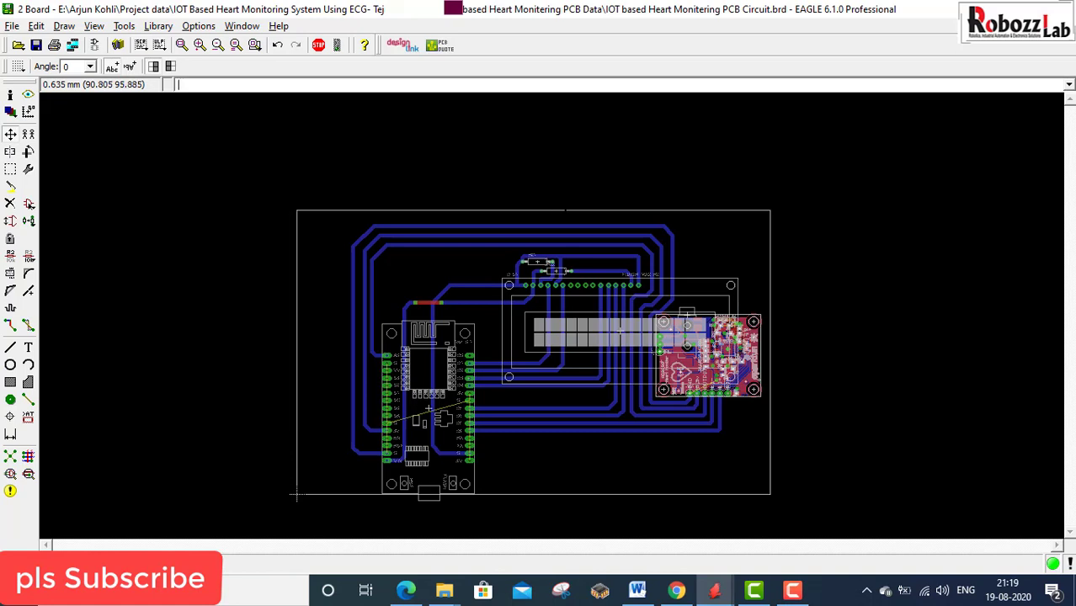
{"action": "left_click", "coordinate": [568, 210]}
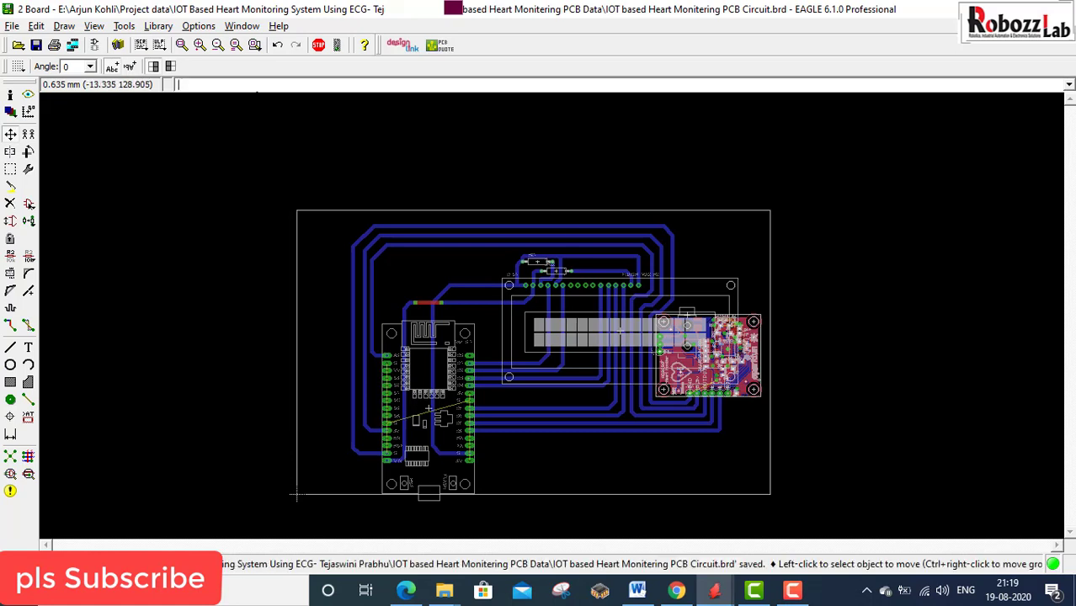
{"action": "left_click", "coordinate": [181, 44]}
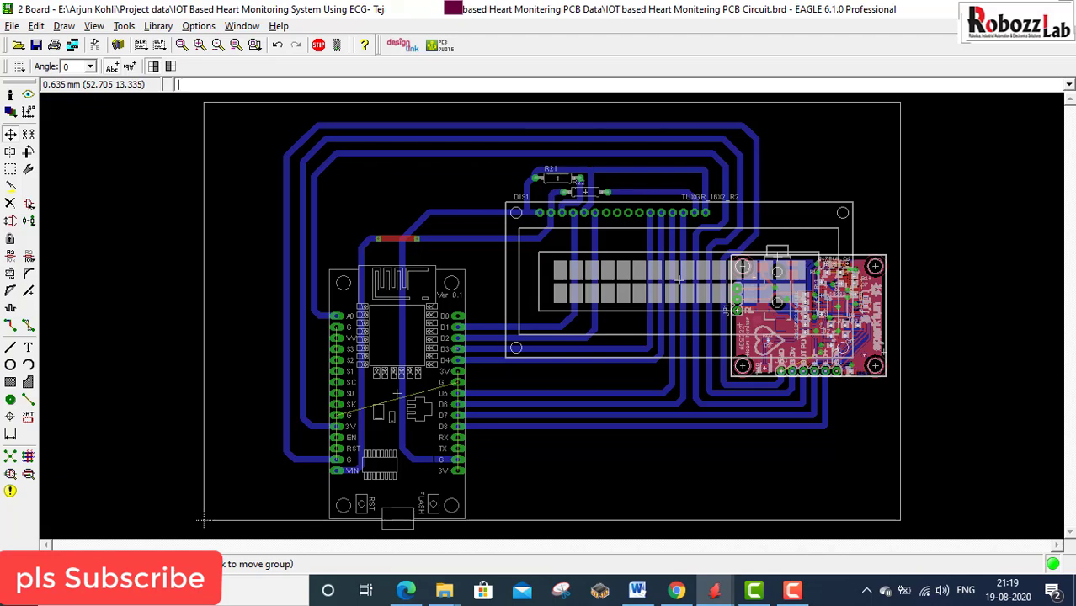
- Group the complete ECG sensor circuit on schematic sheet 2, including its connectors and LED branch, and copy the group
{"action": "left_click", "coordinate": [95, 46]}
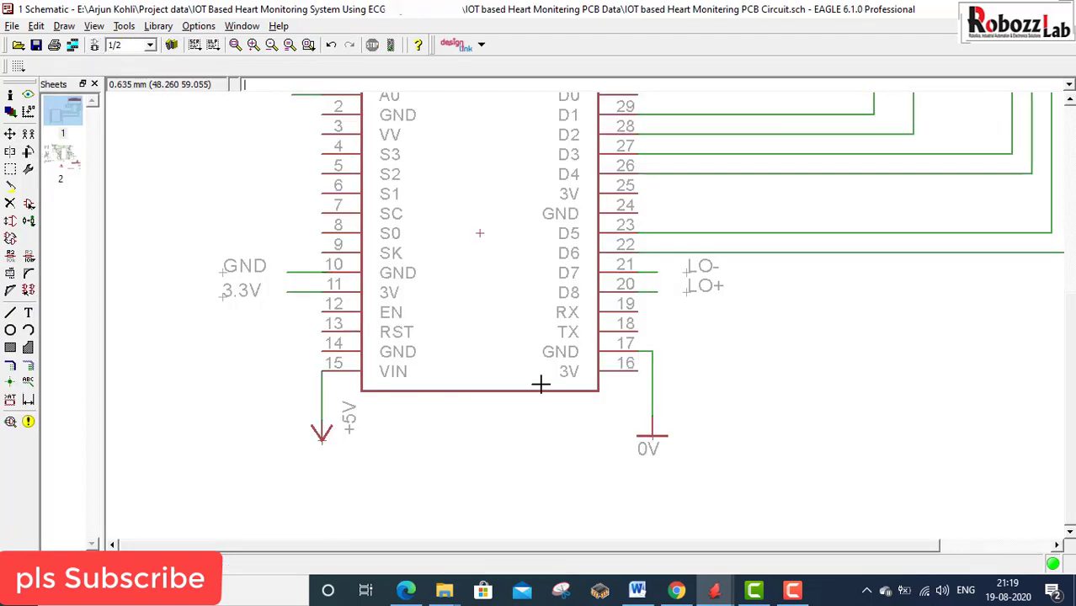
{"action": "scroll", "coordinate": [540, 384], "scroll_direction": "down", "scroll_amount": 3}
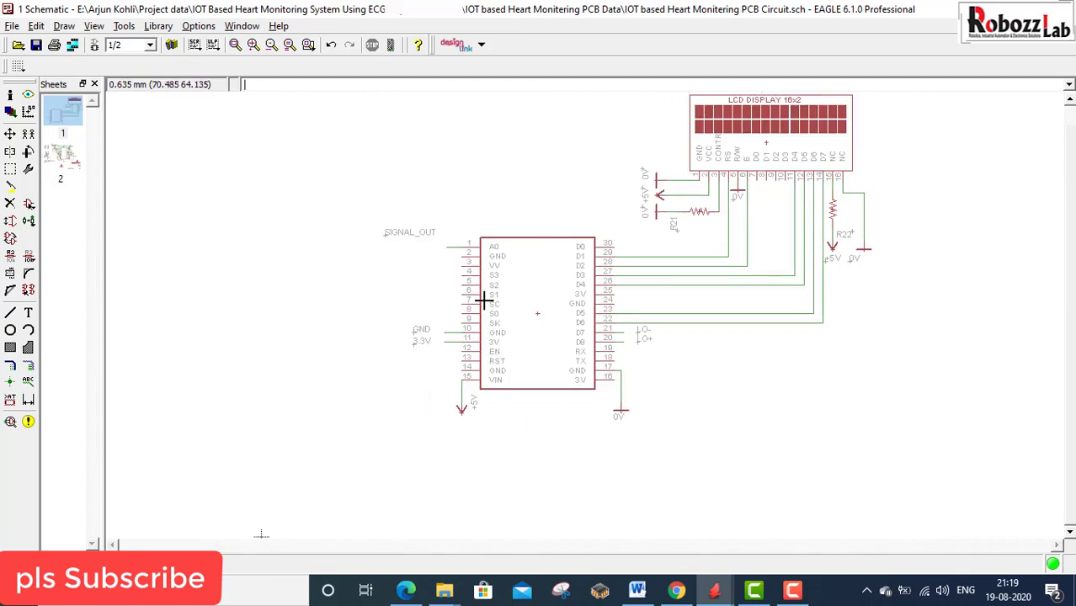
{"action": "left_click", "coordinate": [74, 166]}
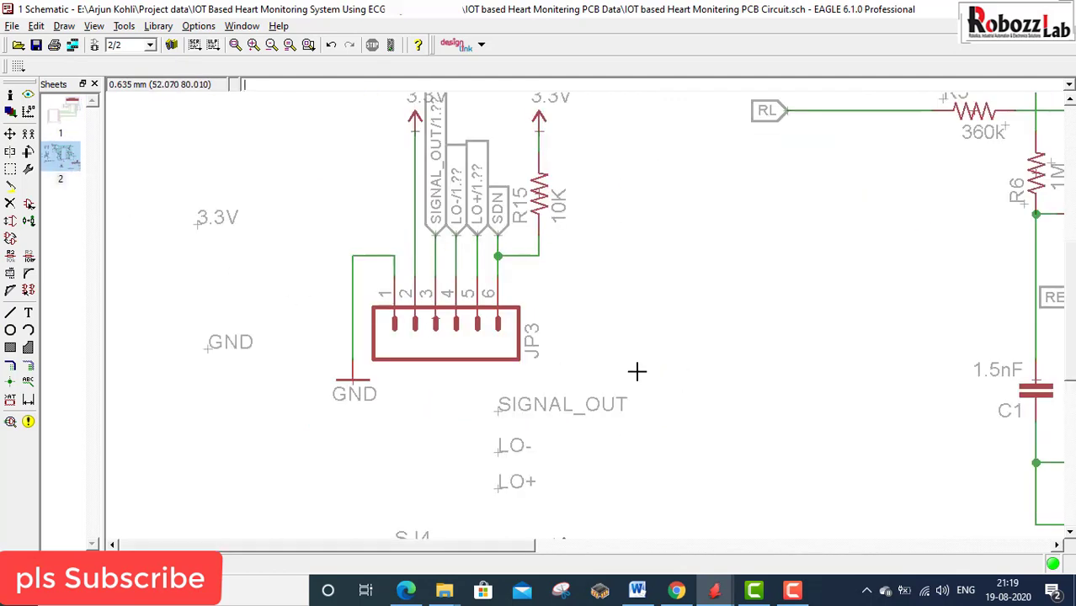
{"action": "scroll", "coordinate": [384, 305], "scroll_direction": "down", "scroll_amount": 4}
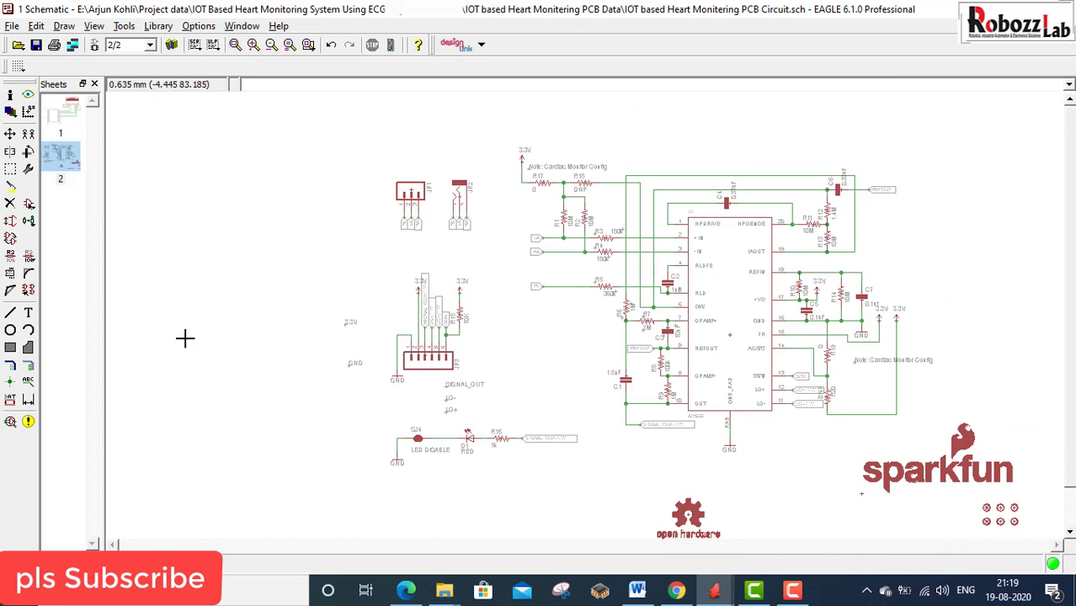
{"action": "left_click", "coordinate": [11, 168]}
{"action": "left_click_drag", "start_coordinate": [329, 124], "coordinate": [950, 459]}
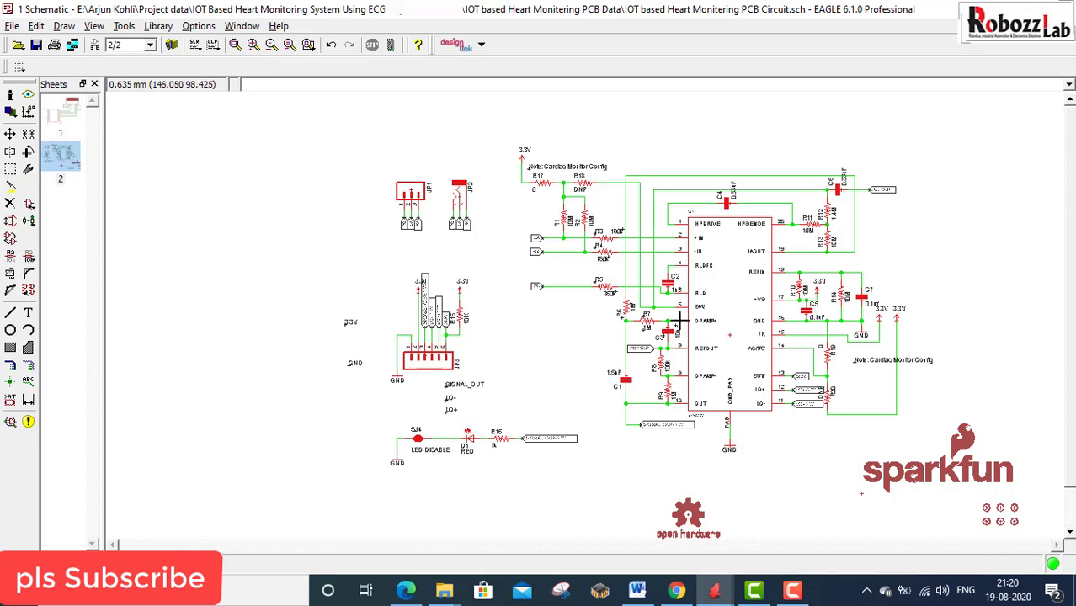
{"action": "left_click", "coordinate": [28, 133]}
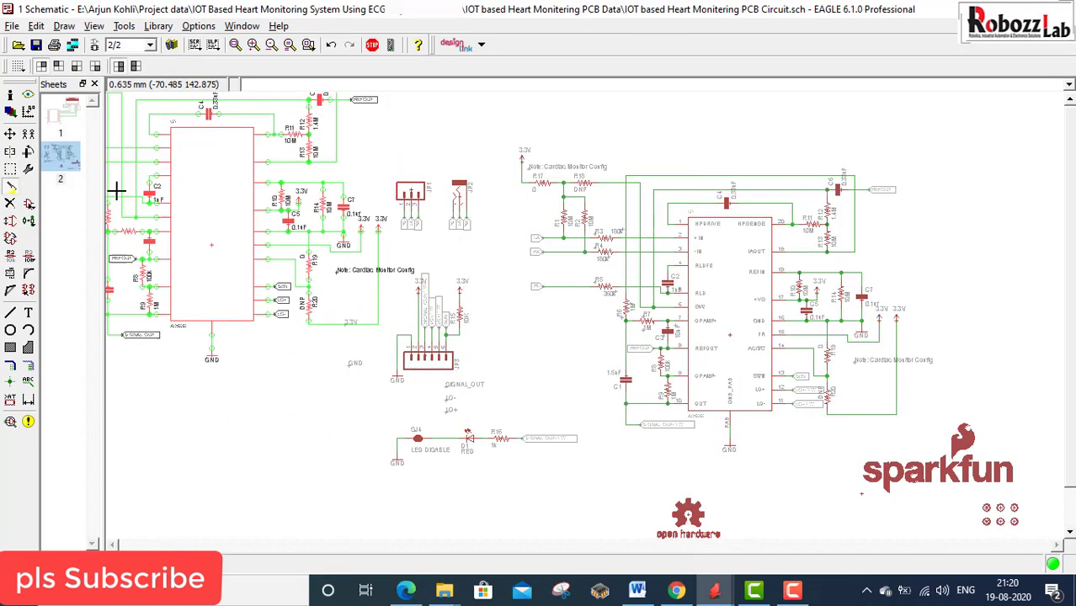
- Paste the copied sensor circuit onto schematic sheet 1, beside the 30-pin module, and fit the sheet in view
{"action": "left_click", "coordinate": [61, 114]}
{"action": "scroll", "coordinate": [539, 379], "scroll_direction": "down", "scroll_amount": 2}
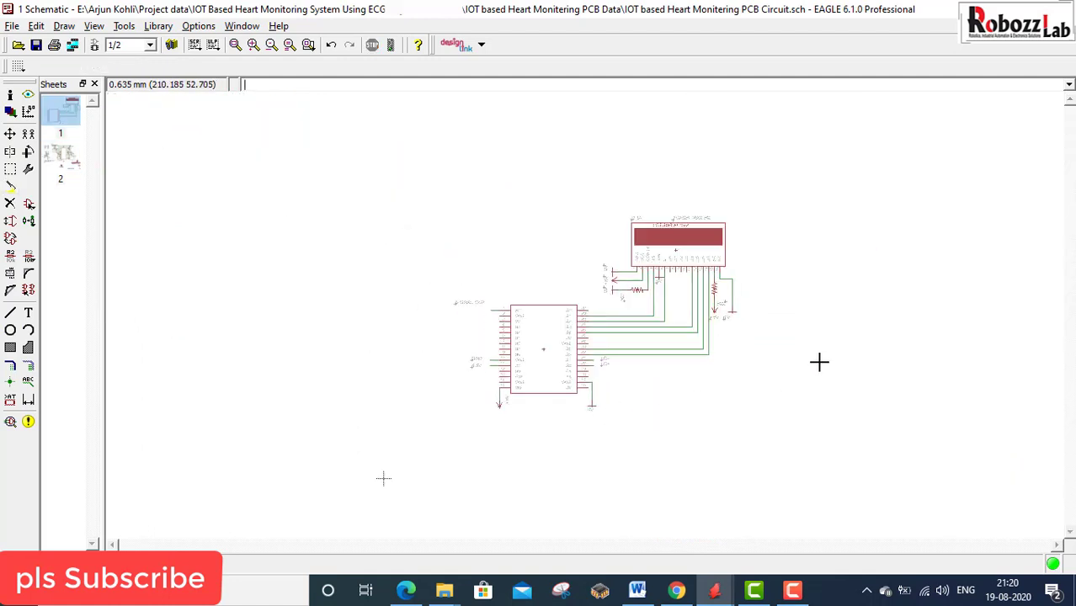
{"action": "left_click", "coordinate": [37, 26]}
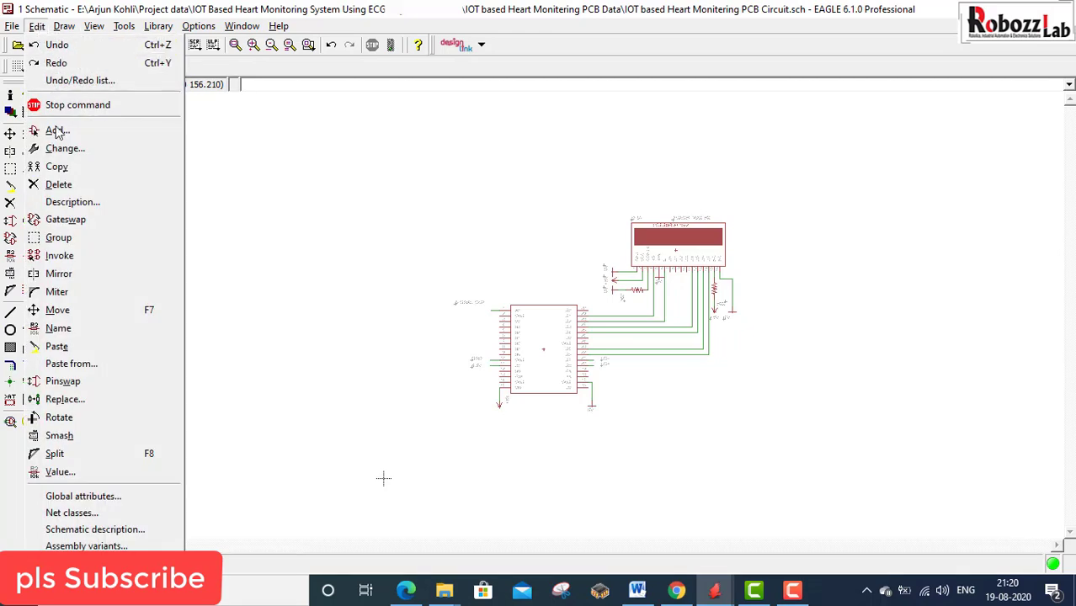
{"action": "left_click", "coordinate": [52, 346]}
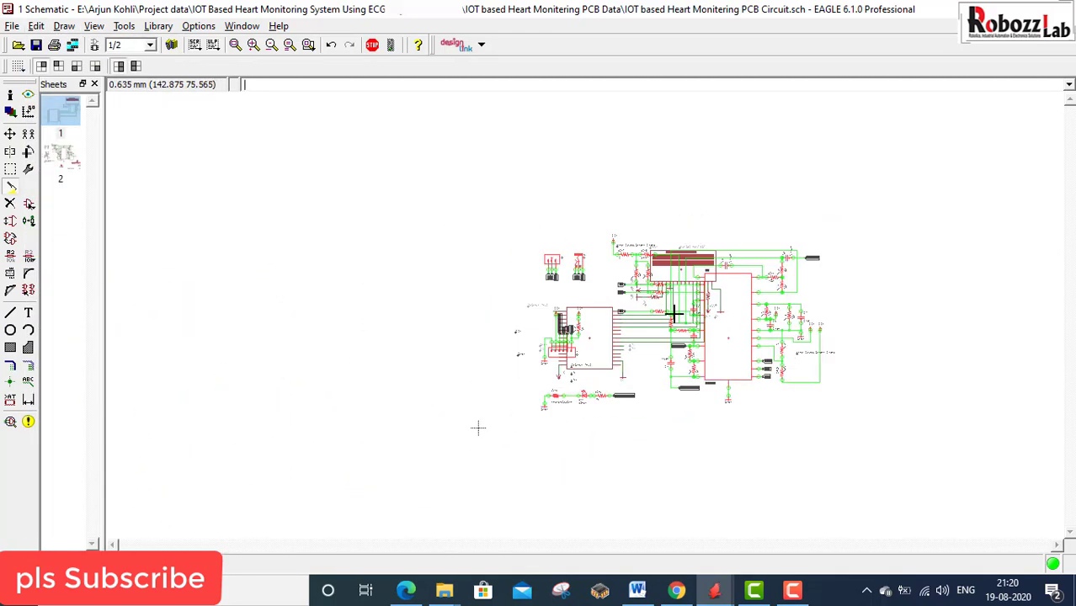
{"action": "scroll", "coordinate": [477, 427], "scroll_direction": "up", "scroll_amount": 5}
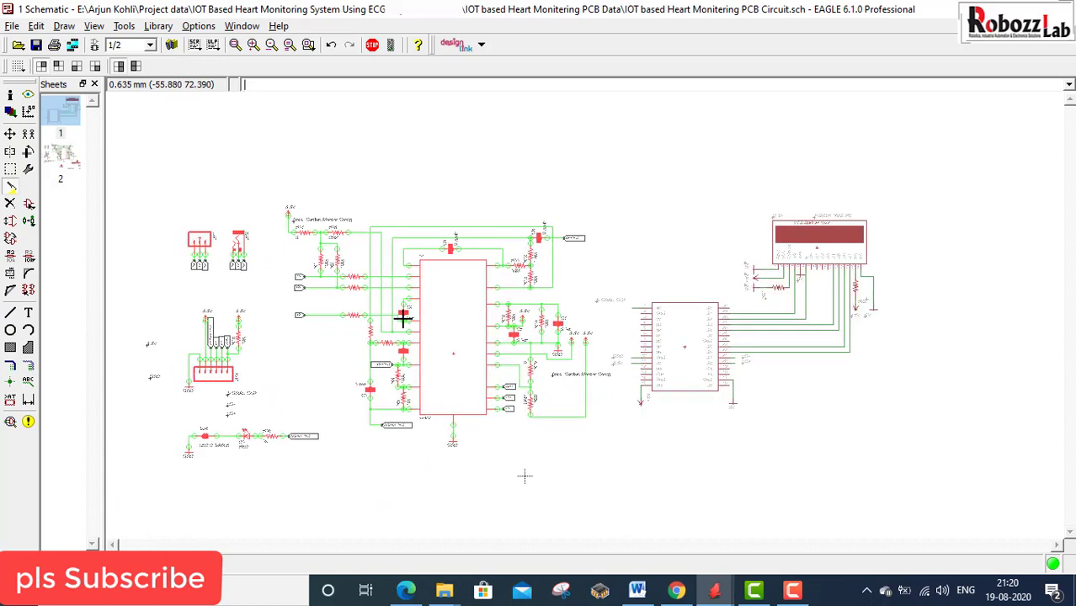
{"action": "left_click", "coordinate": [403, 318]}
{"action": "left_click", "coordinate": [235, 45]}
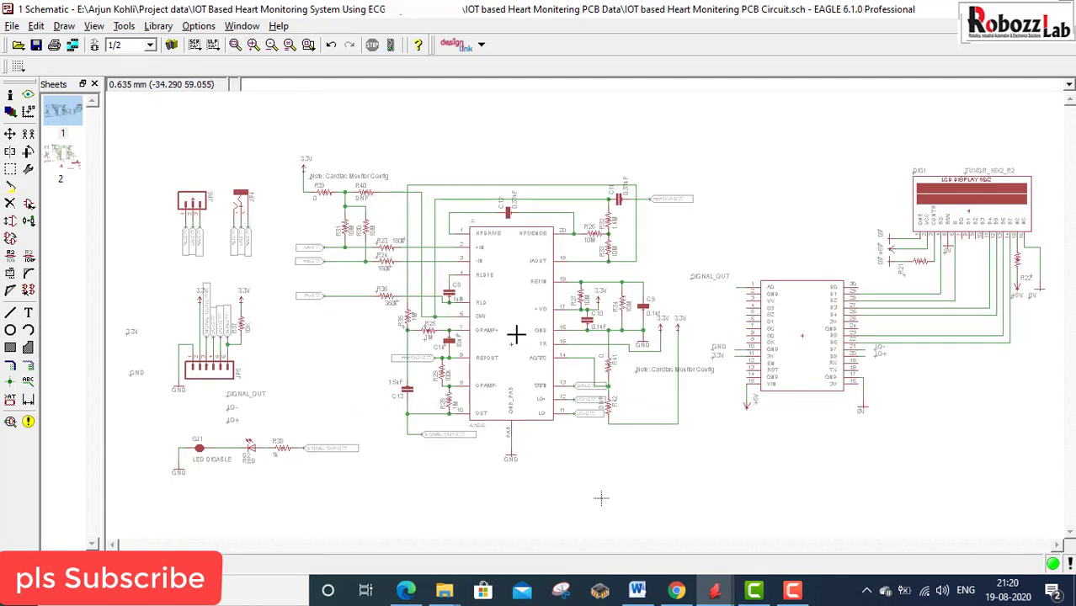
- Examine how the pasted circuit affects the board layout, and review the combined schematic on sheet 1
{"action": "scroll", "coordinate": [675, 354], "scroll_direction": "up", "scroll_amount": 2}
{"action": "scroll", "coordinate": [660, 348], "scroll_direction": "down", "scroll_amount": 2}
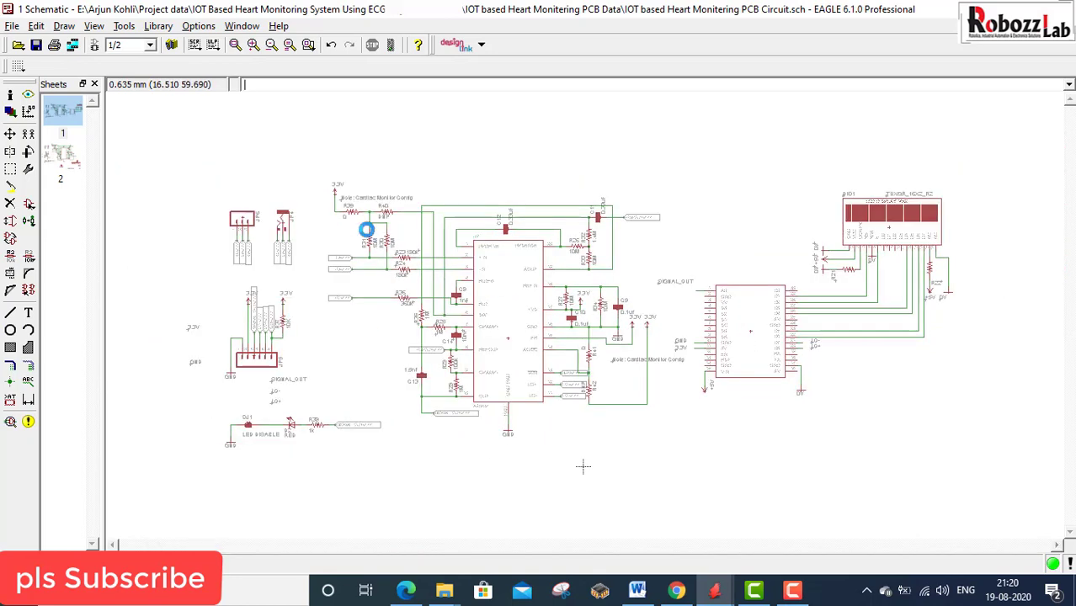
{"action": "left_click", "coordinate": [239, 49]}
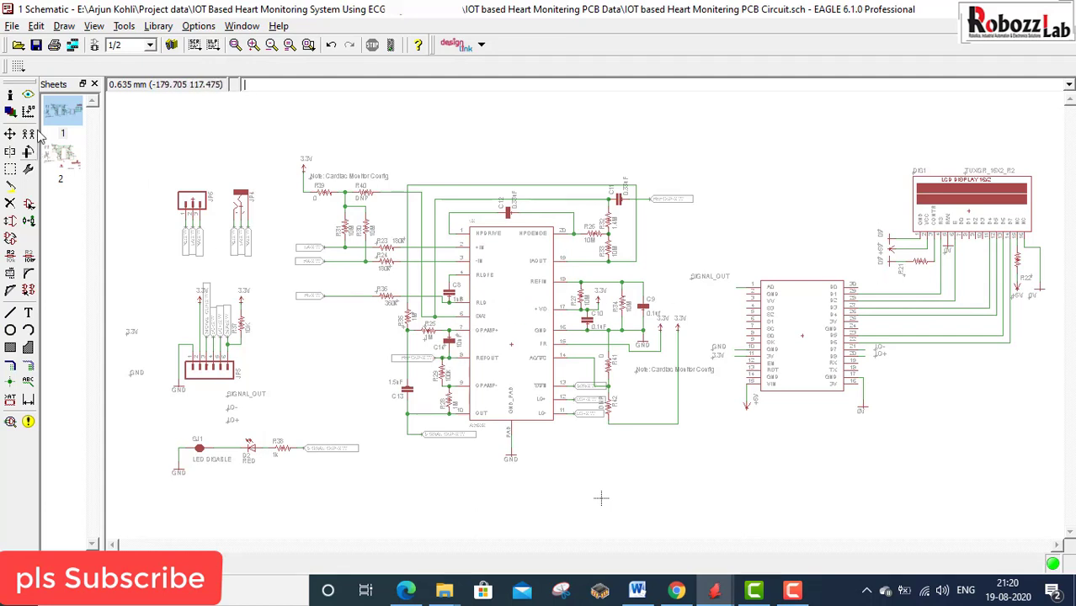
{"action": "left_click", "coordinate": [94, 44]}
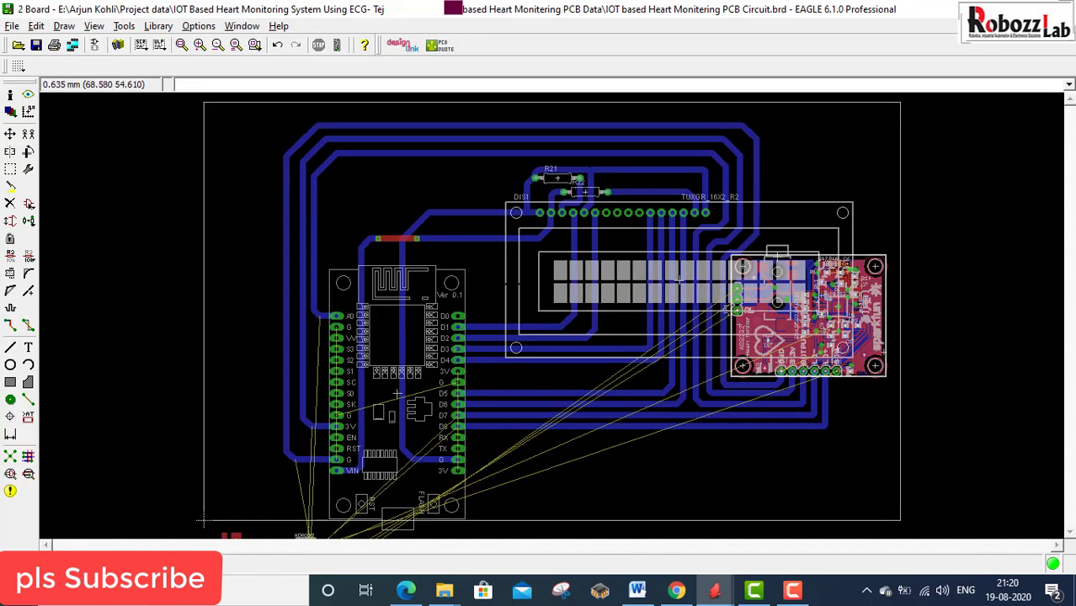
{"action": "scroll", "coordinate": [519, 352], "scroll_direction": "down", "scroll_amount": 2}
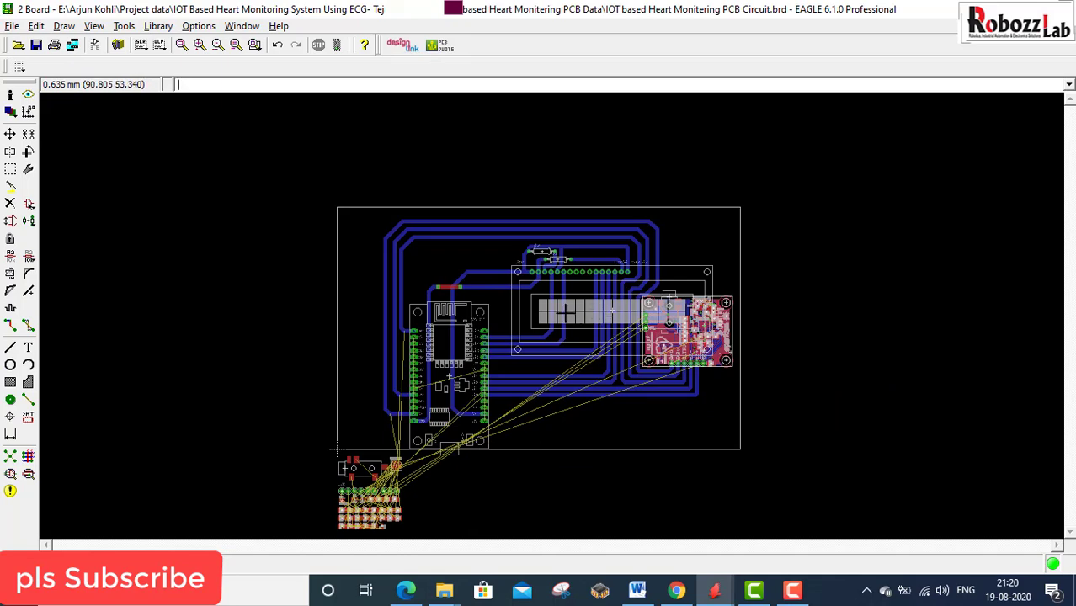
{"action": "key", "text": "alt+Tab"}
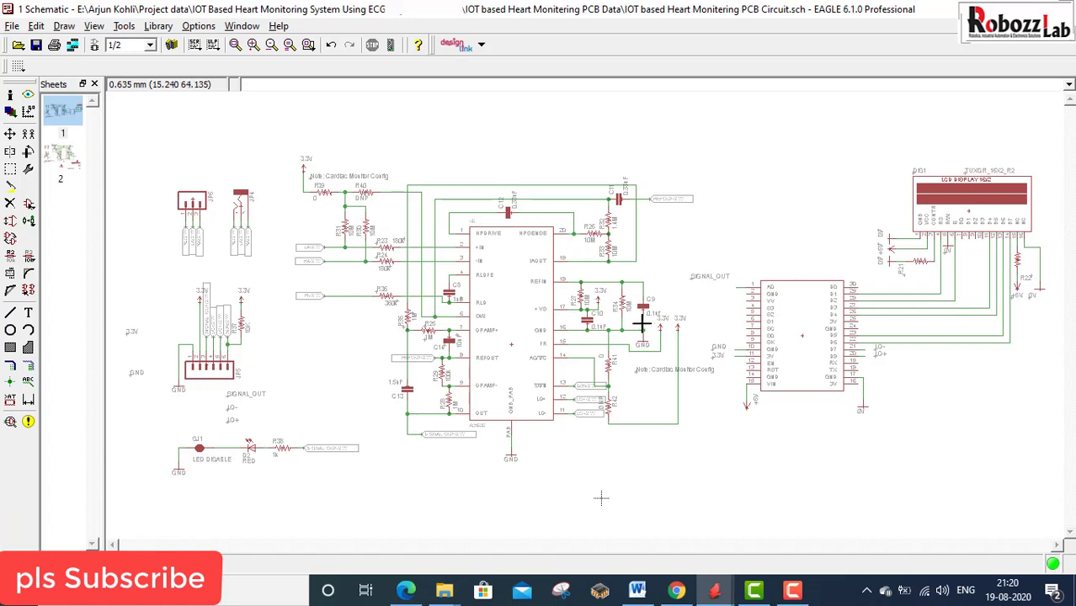
{"action": "scroll", "coordinate": [641, 322], "scroll_direction": "up", "scroll_amount": 1}
{"action": "scroll", "coordinate": [558, 320], "scroll_direction": "down", "scroll_amount": 2}
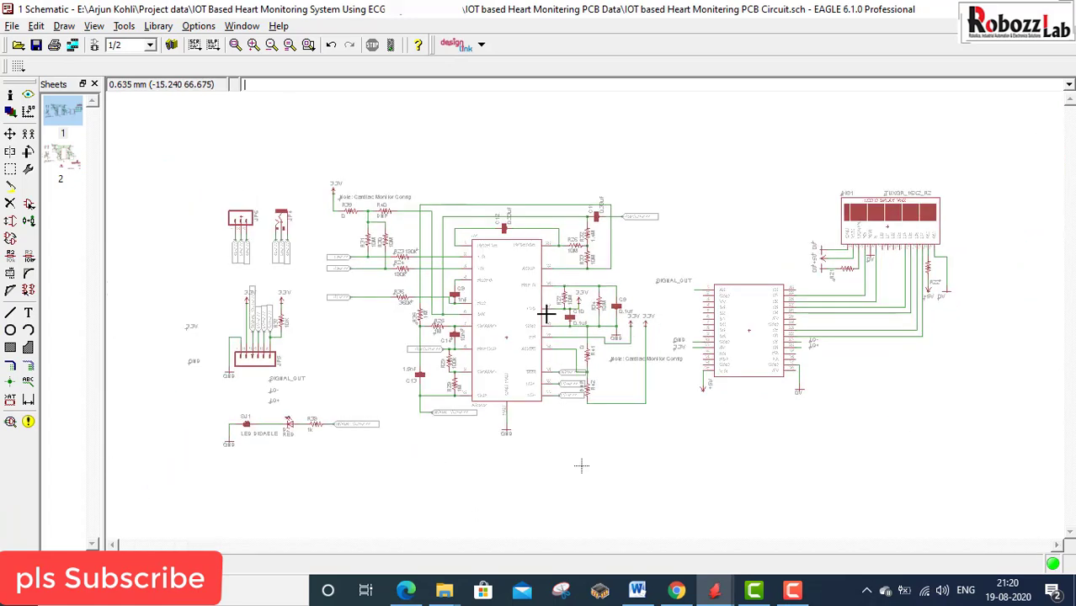
{"action": "scroll", "coordinate": [546, 313], "scroll_direction": "up", "scroll_amount": 2}
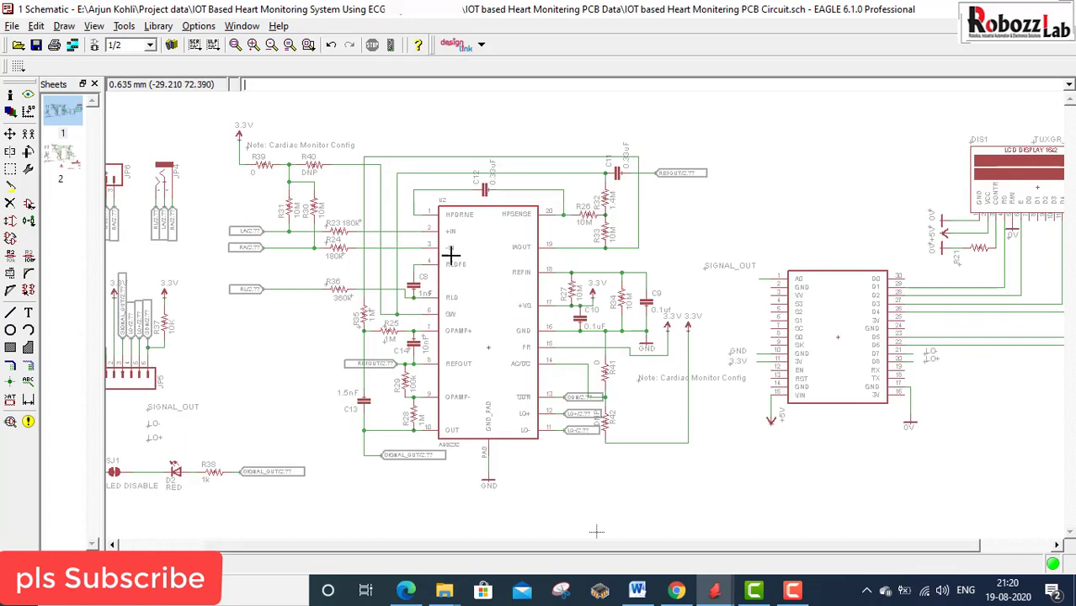
{"action": "scroll", "coordinate": [549, 291], "scroll_direction": "down", "scroll_amount": 1}
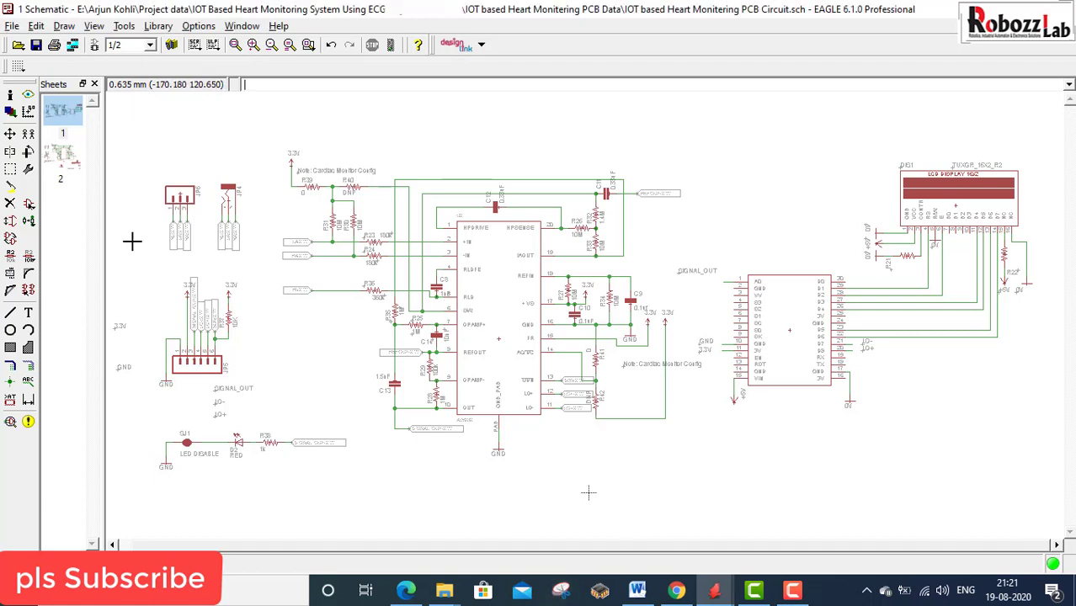
- Switch to Snipping Tool and capture the whole combined schematic from the sensor circuit to the LCD
{"action": "left_click", "coordinate": [563, 594]}
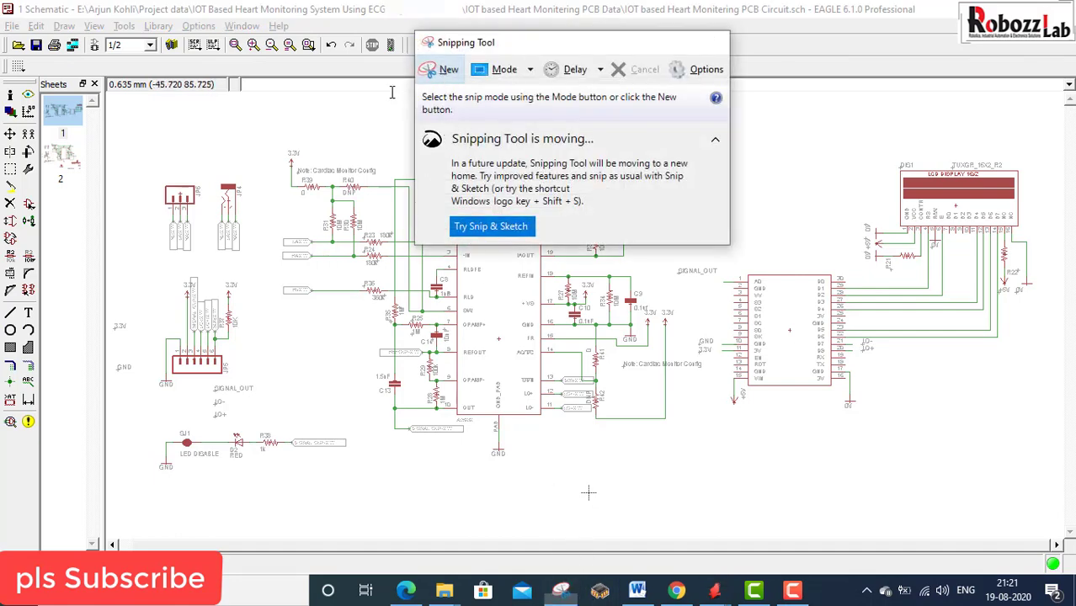
{"action": "left_click", "coordinate": [442, 69]}
{"action": "left_click_drag", "start_coordinate": [136, 126], "coordinate": [1048, 520]}
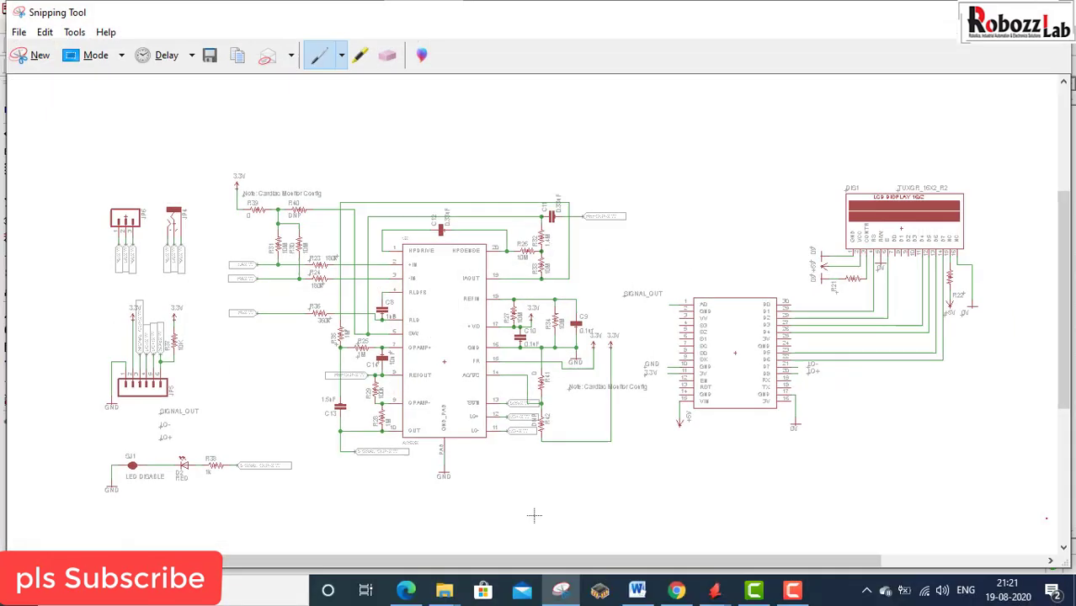
- Save the schematic capture as the PNG file "circuit IOT" in the IOT Based Heart Monitoring System folder under Project data
{"action": "left_click", "coordinate": [212, 56]}
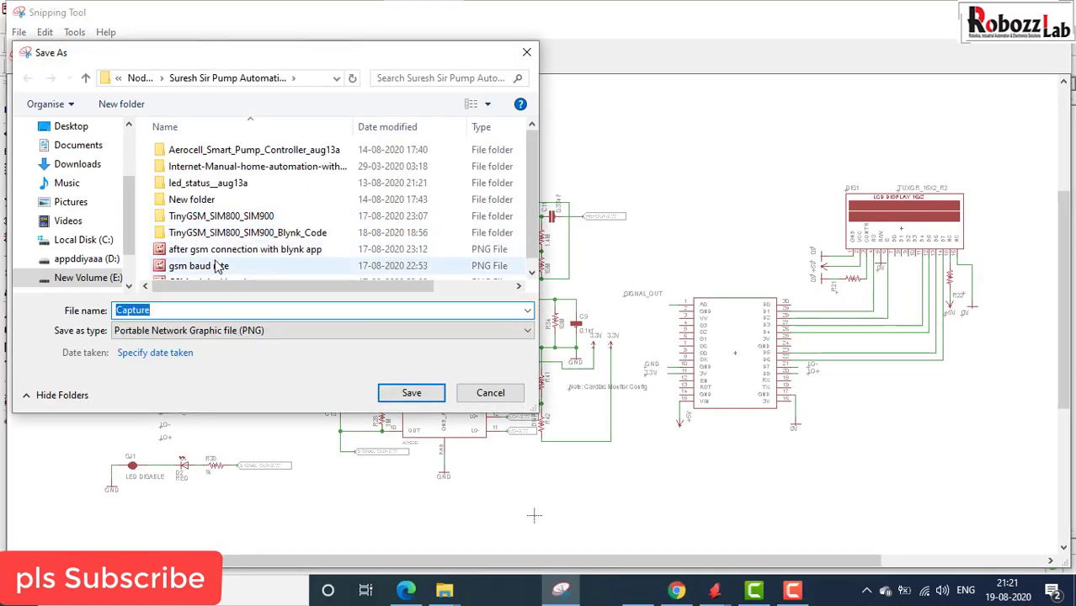
{"action": "left_click", "coordinate": [140, 78]}
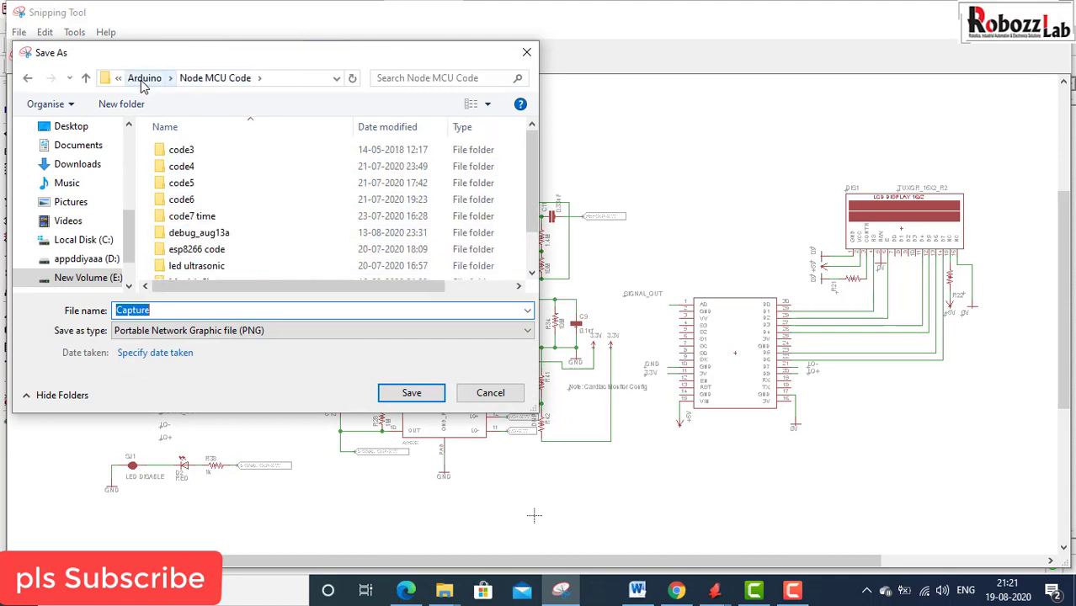
{"action": "left_click", "coordinate": [142, 81]}
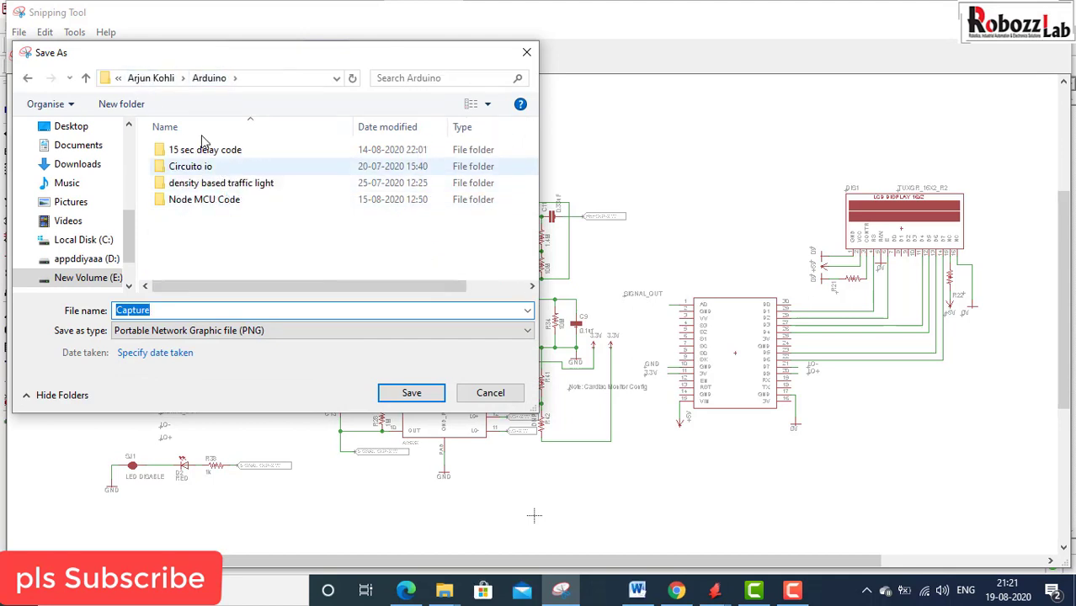
{"action": "left_click", "coordinate": [162, 78]}
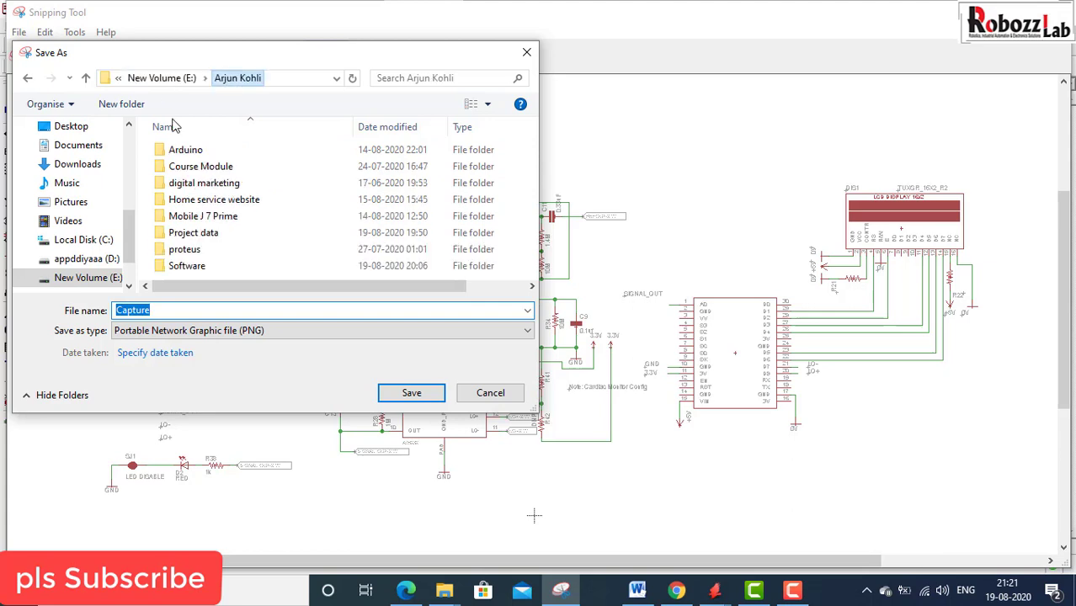
{"action": "double_click", "coordinate": [180, 237]}
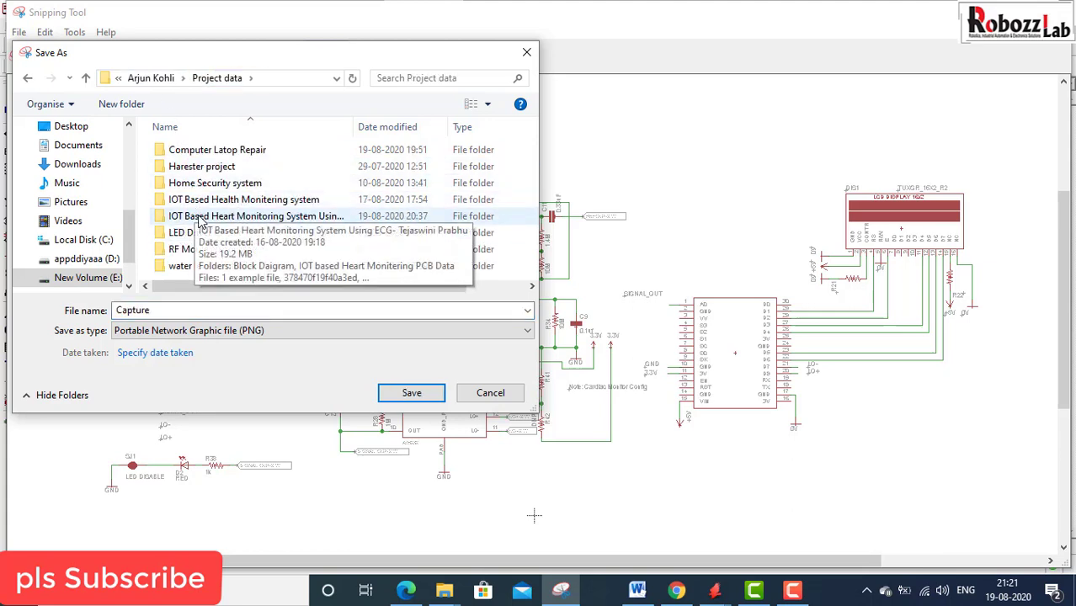
{"action": "double_click", "coordinate": [192, 216]}
{"action": "double_click", "coordinate": [187, 311]}
{"action": "type", "text": "circuit"}
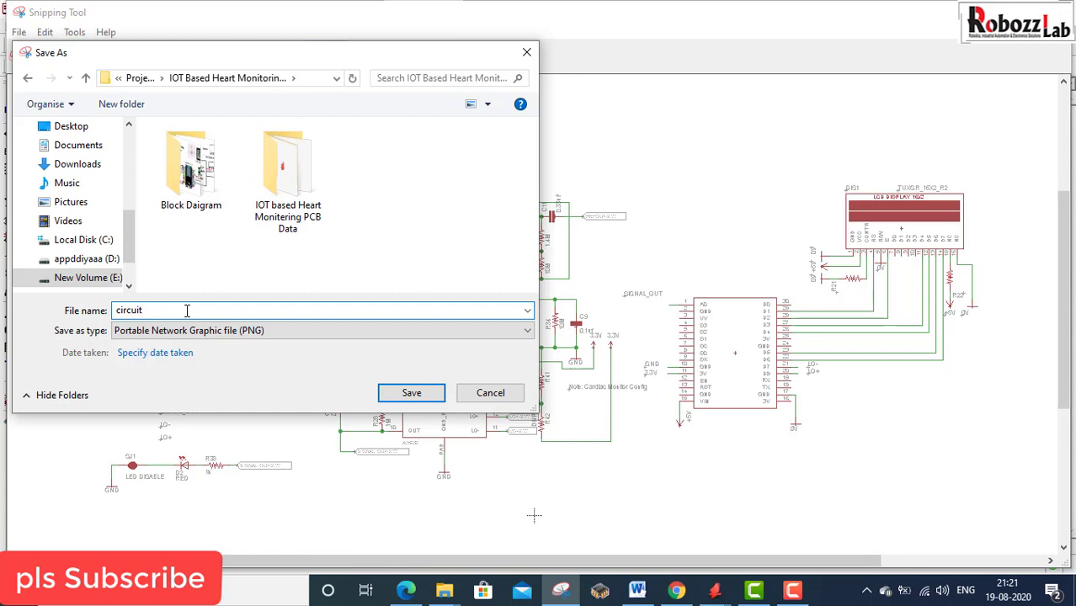
{"action": "type", "text": " IOT"}
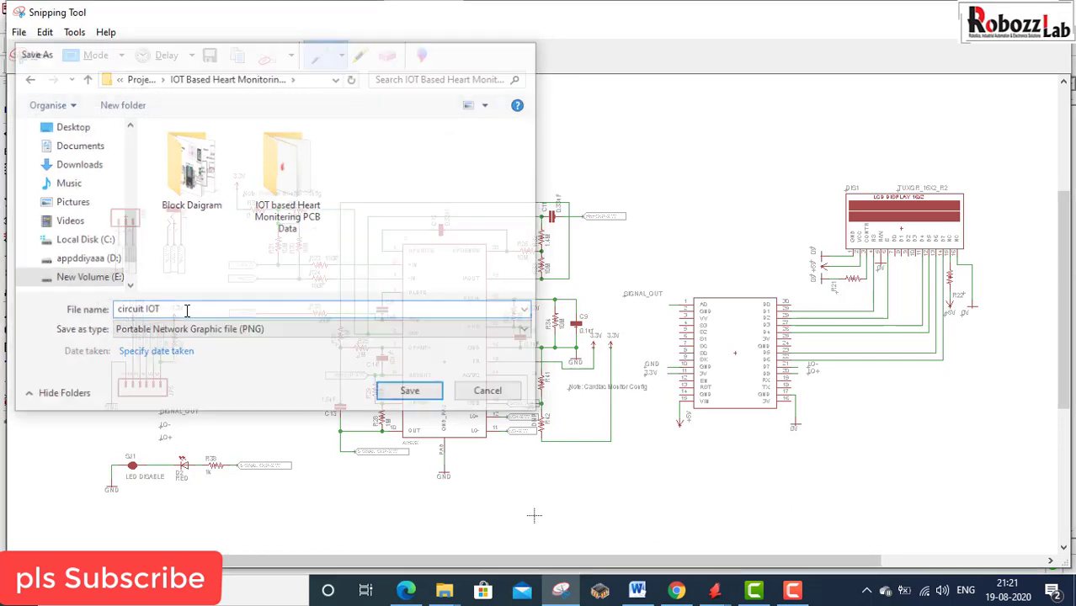
{"action": "key", "text": "Return"}
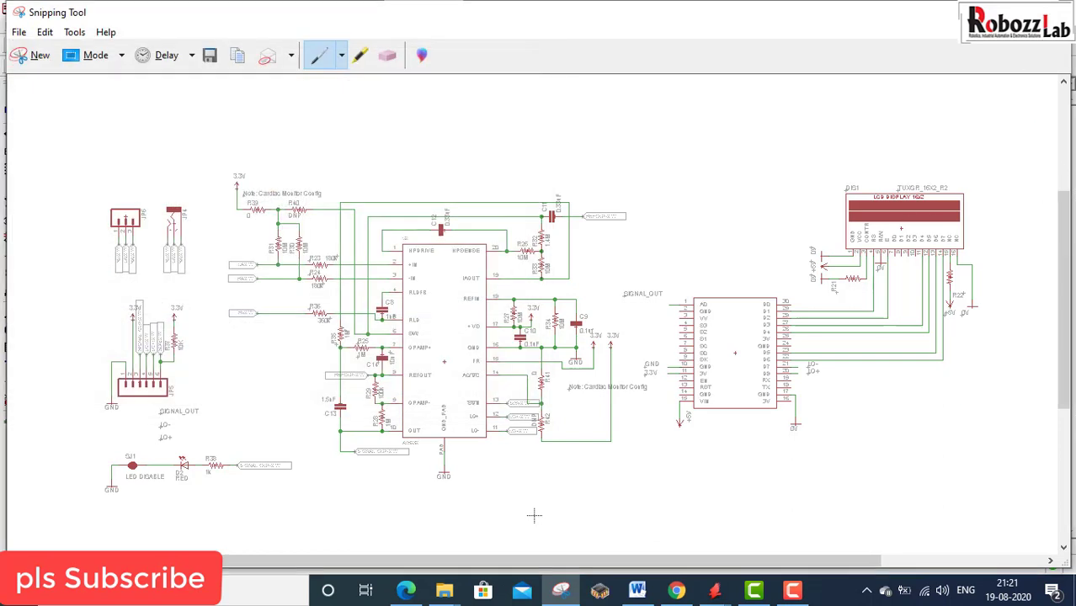
- Return to EAGLE, undo the sensor circuit paste on sheet 1, and show the whole board layout
{"action": "key", "text": "alt+Tab"}
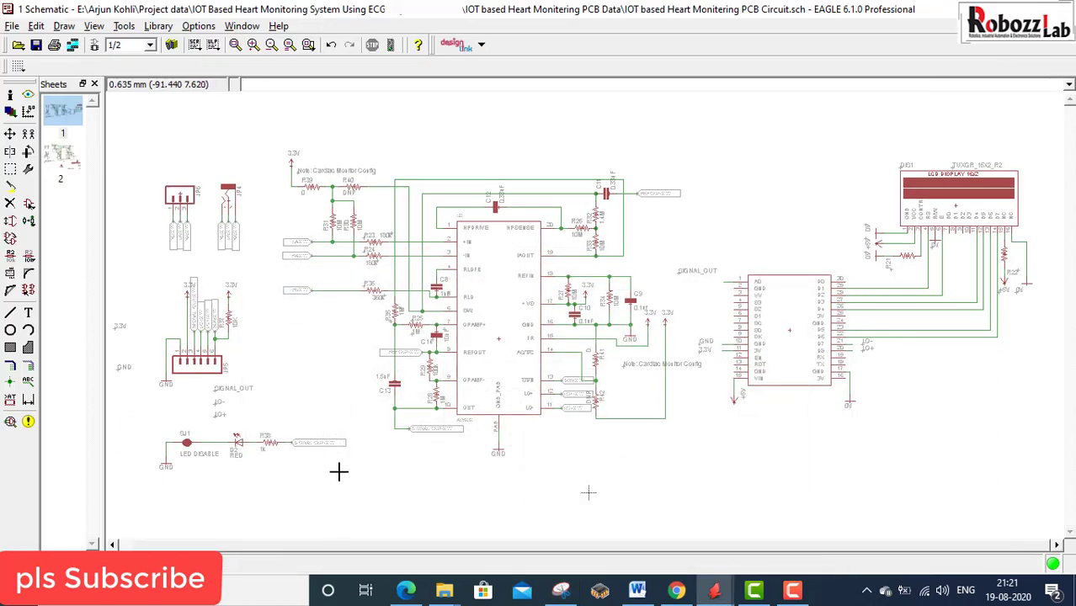
{"action": "key", "text": "ctrl+z"}
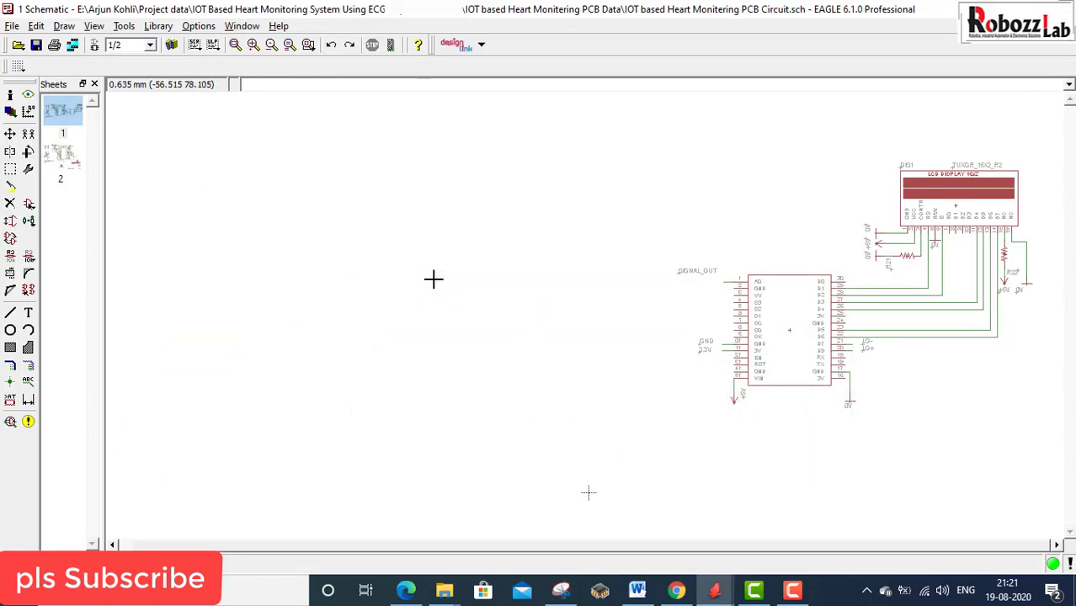
{"action": "left_click", "coordinate": [95, 47]}
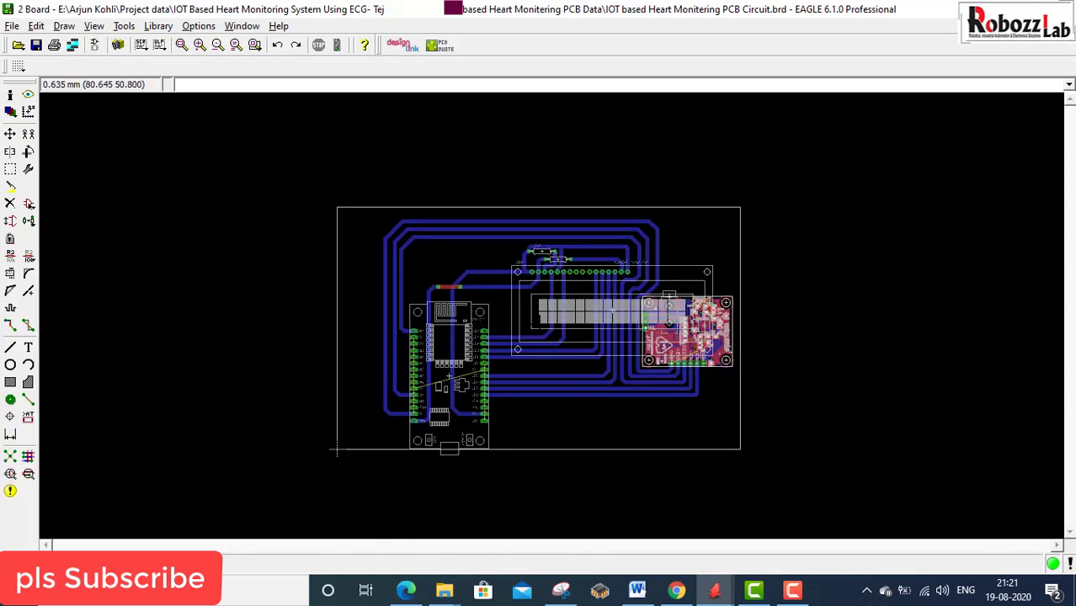
{"action": "left_click", "coordinate": [181, 44]}
- Set the layout background to white in the user interface settings, and save the board
{"action": "left_click", "coordinate": [243, 26]}
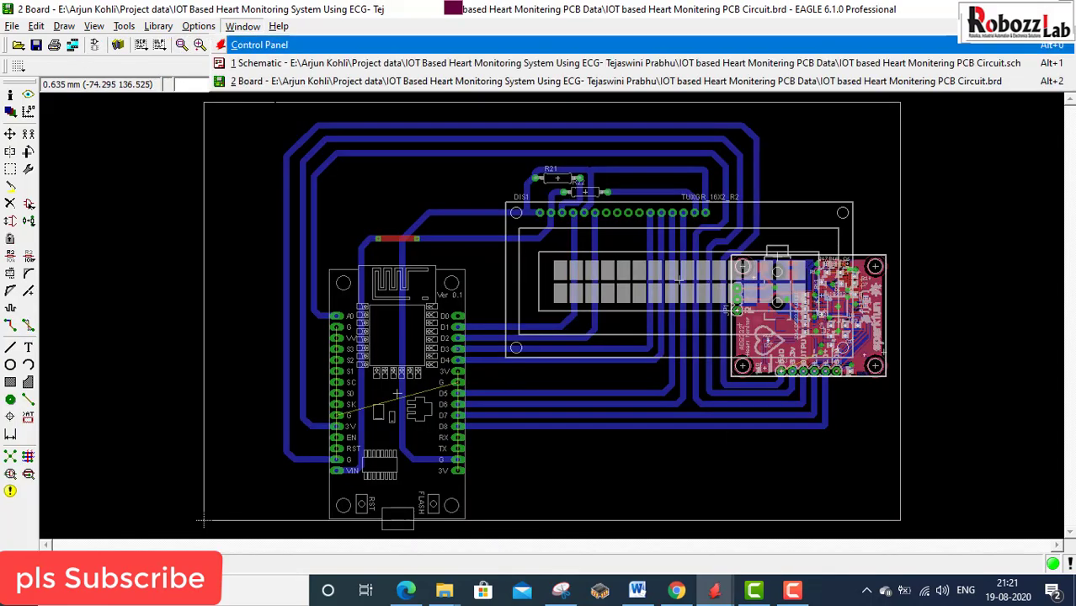
{"action": "left_click", "coordinate": [298, 97]}
{"action": "left_click", "coordinate": [198, 26]}
{"action": "left_click", "coordinate": [217, 77]}
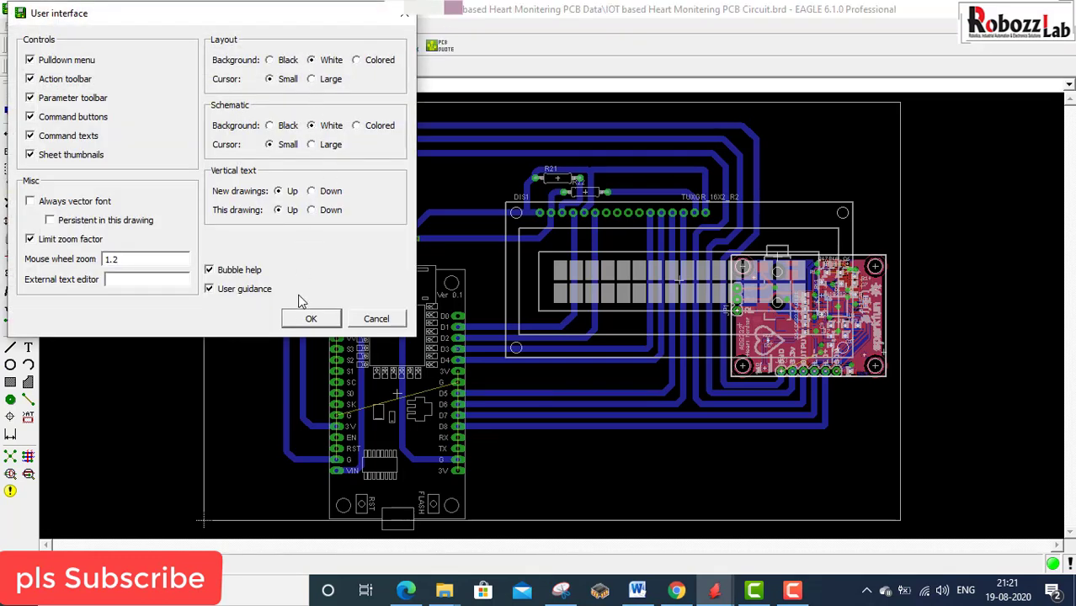
{"action": "left_click", "coordinate": [304, 318]}
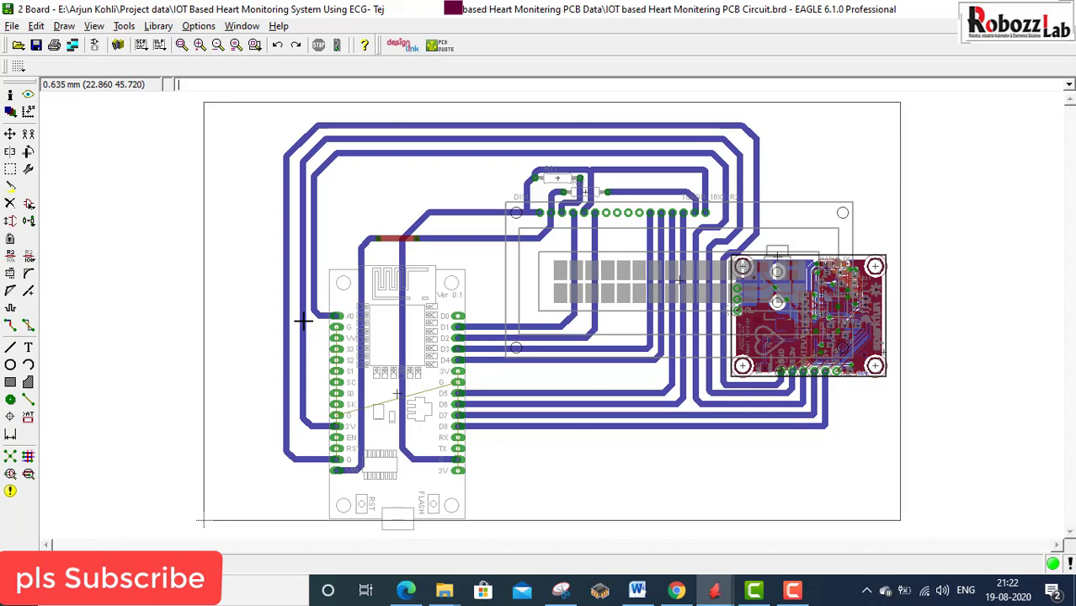
{"action": "key", "text": "ctrl+s"}
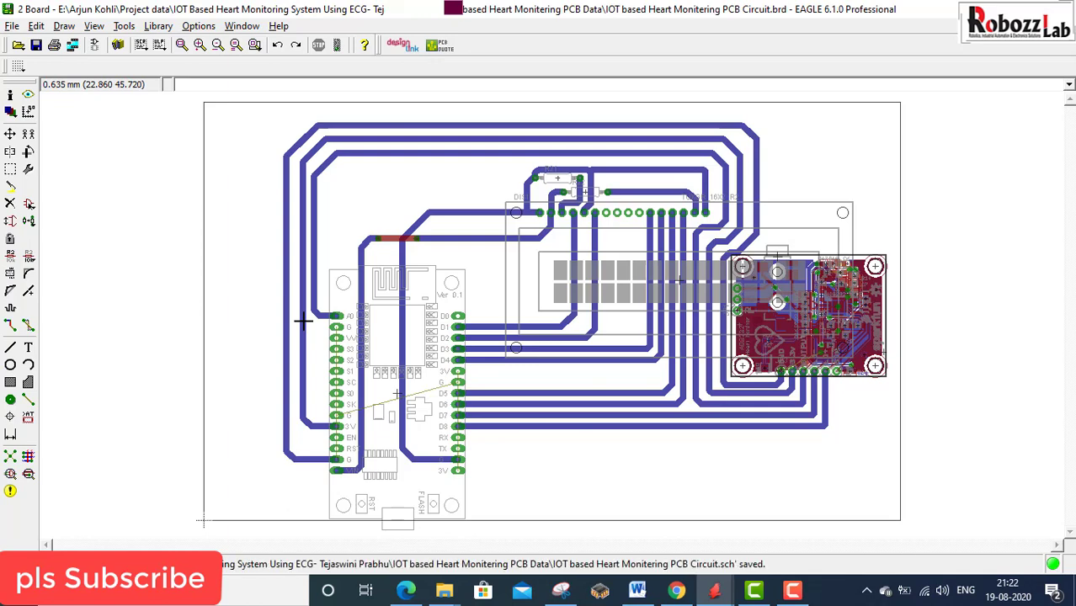